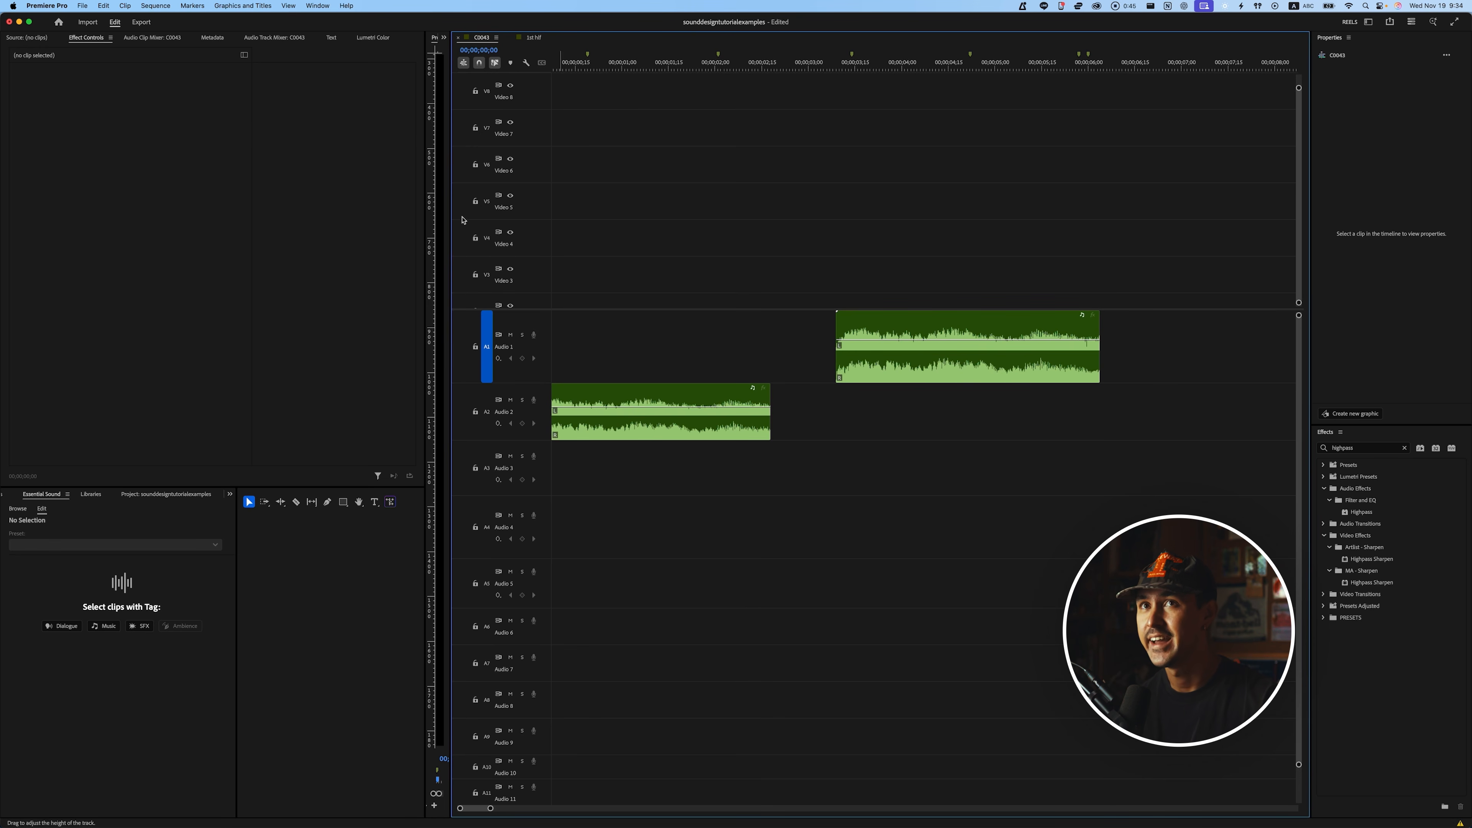
Show the Audio Track Mixer and remove the Studio Reverb effect from the Audio 1 track
{"action": "left_click", "coordinate": [283, 42]}
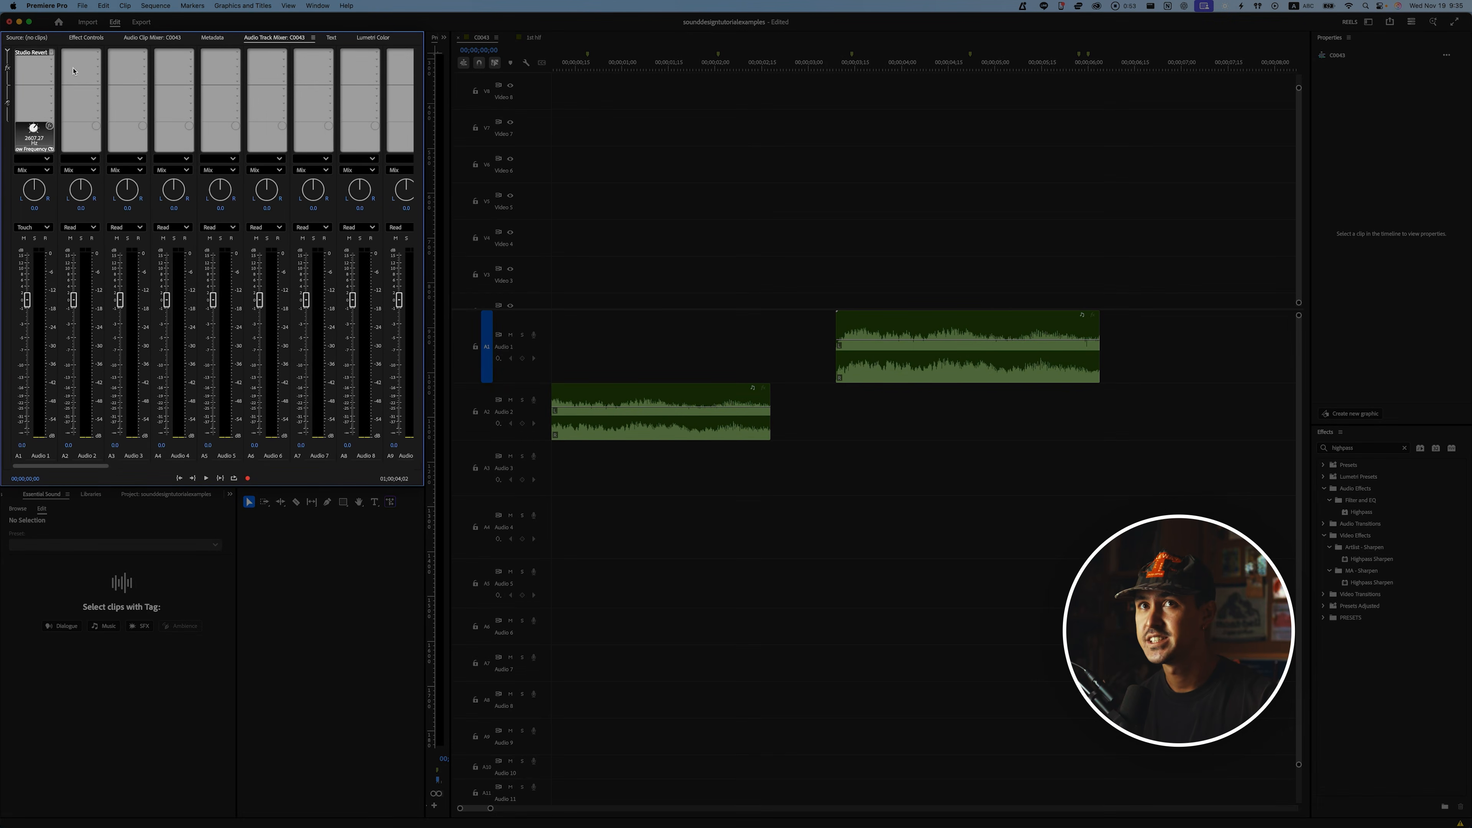
{"action": "left_click", "coordinate": [52, 54]}
{"action": "left_click", "coordinate": [36, 57]}
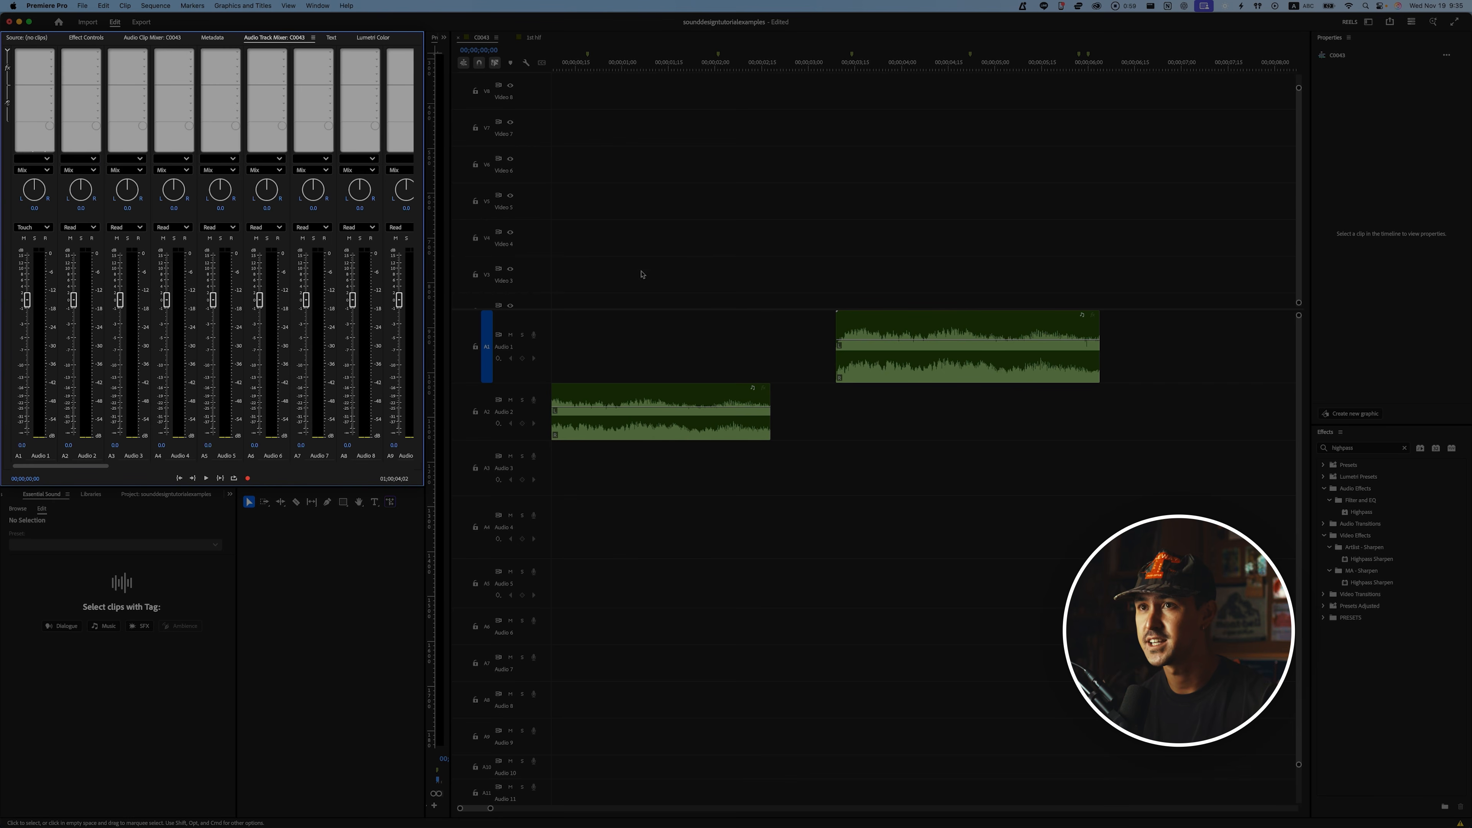
{"action": "left_click", "coordinate": [718, 336]}
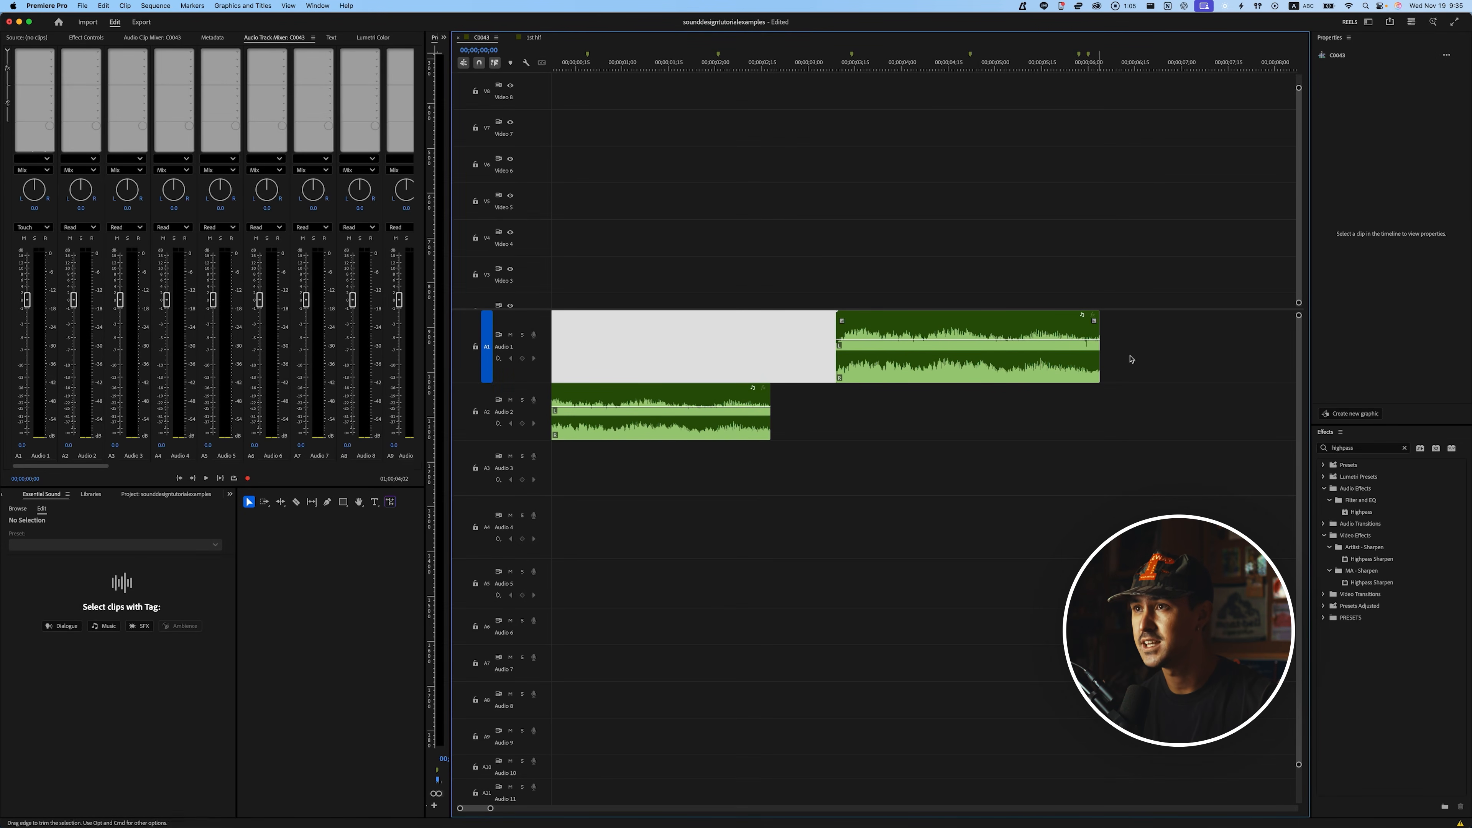
{"action": "left_click", "coordinate": [720, 347]}
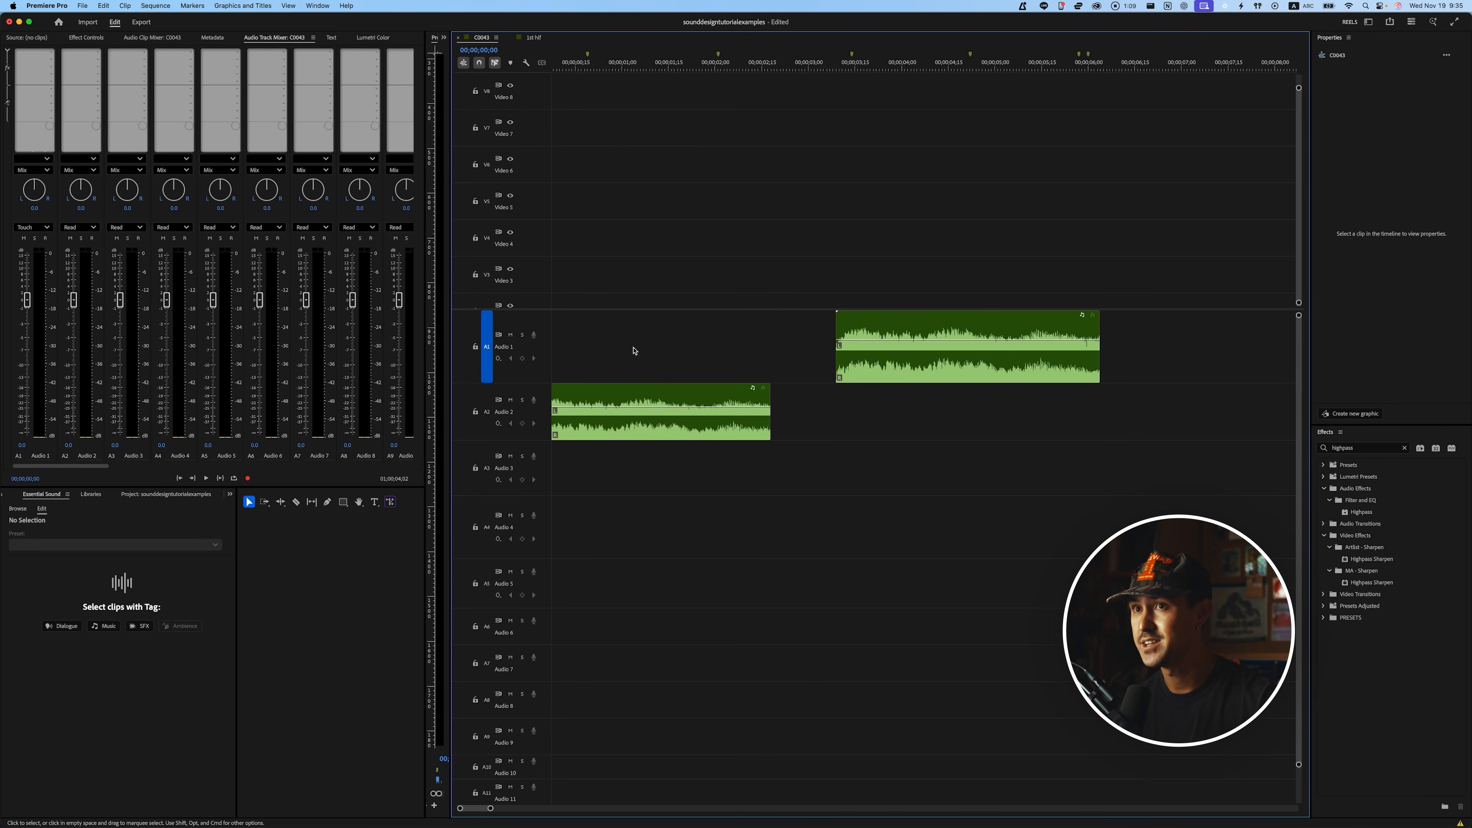
Add the Studio Reverb effect to the first effect slot of the Audio 1 track
{"action": "left_click", "coordinate": [55, 55]}
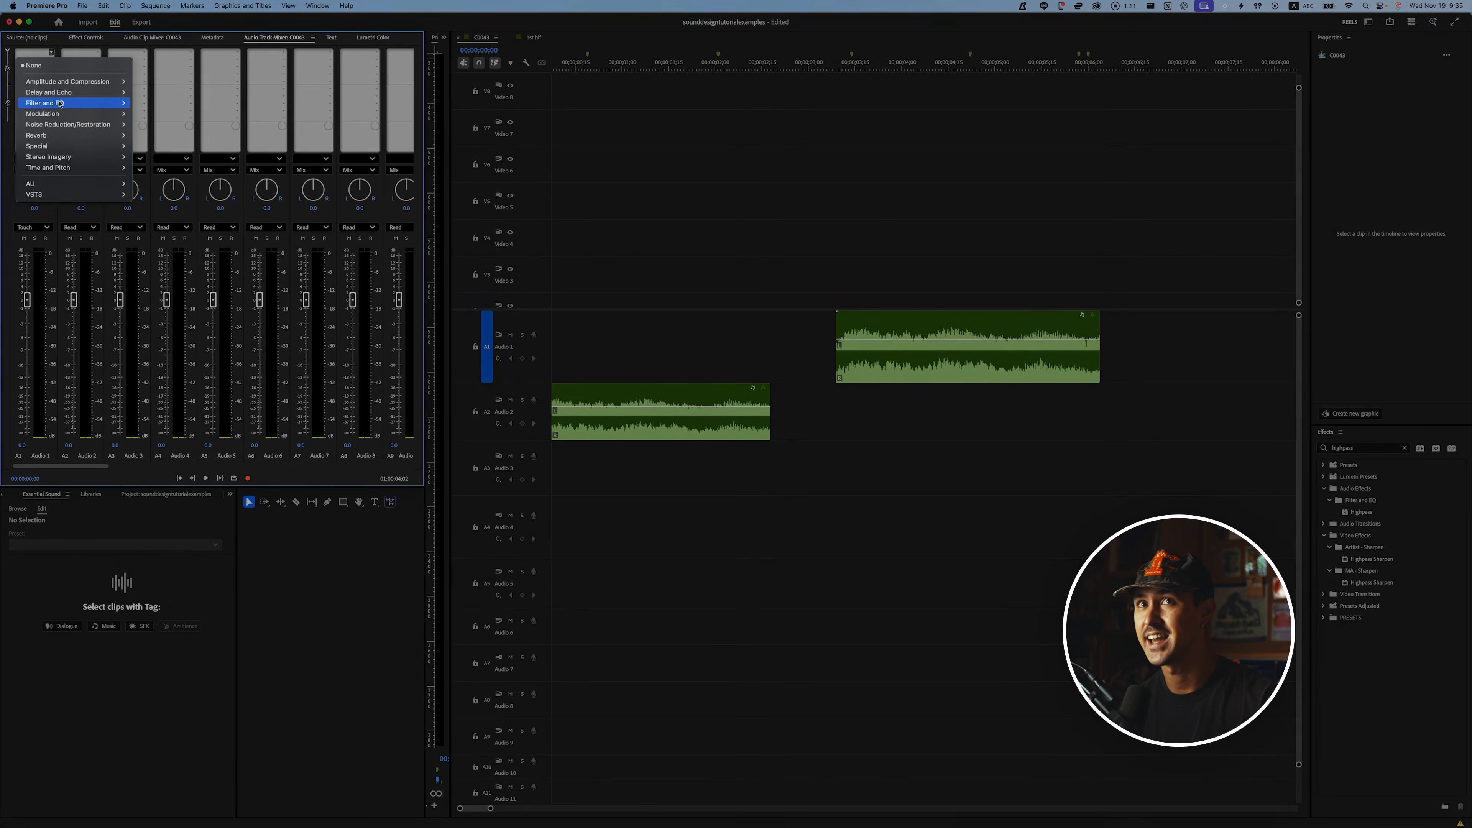
{"action": "mouse_move", "coordinate": [61, 95]}
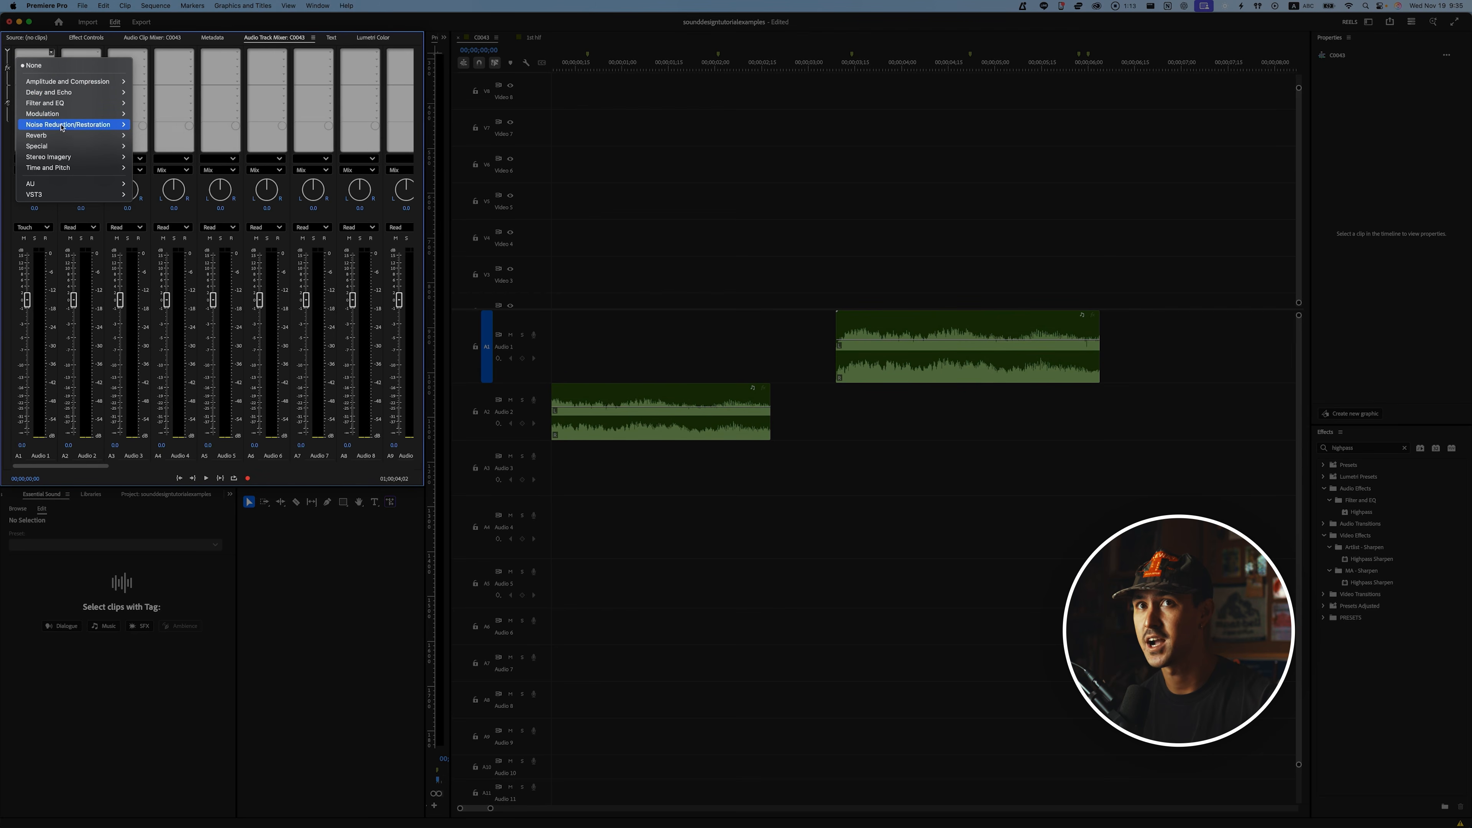
{"action": "mouse_move", "coordinate": [62, 141]}
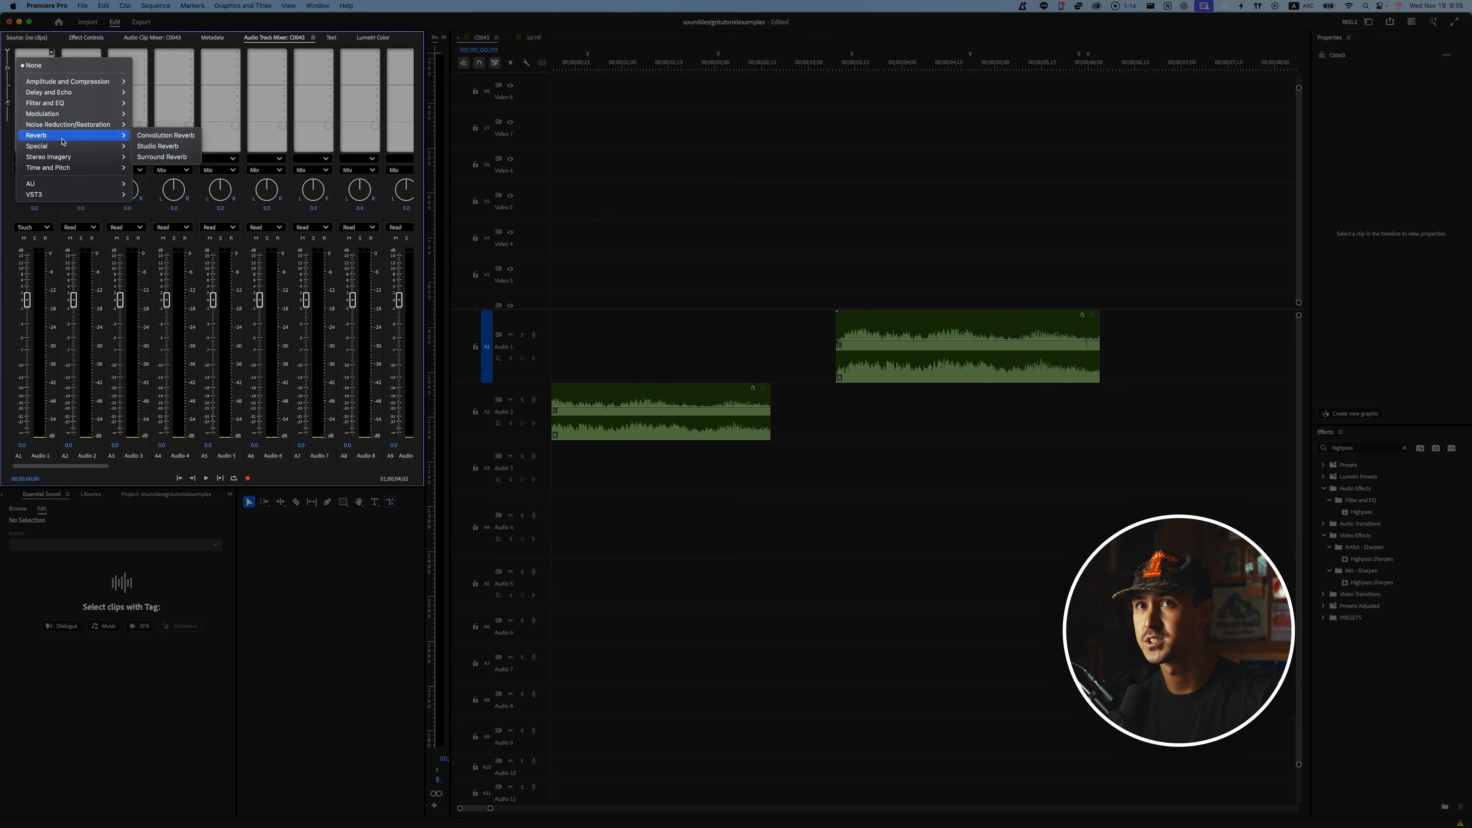
{"action": "left_click", "coordinate": [158, 147]}
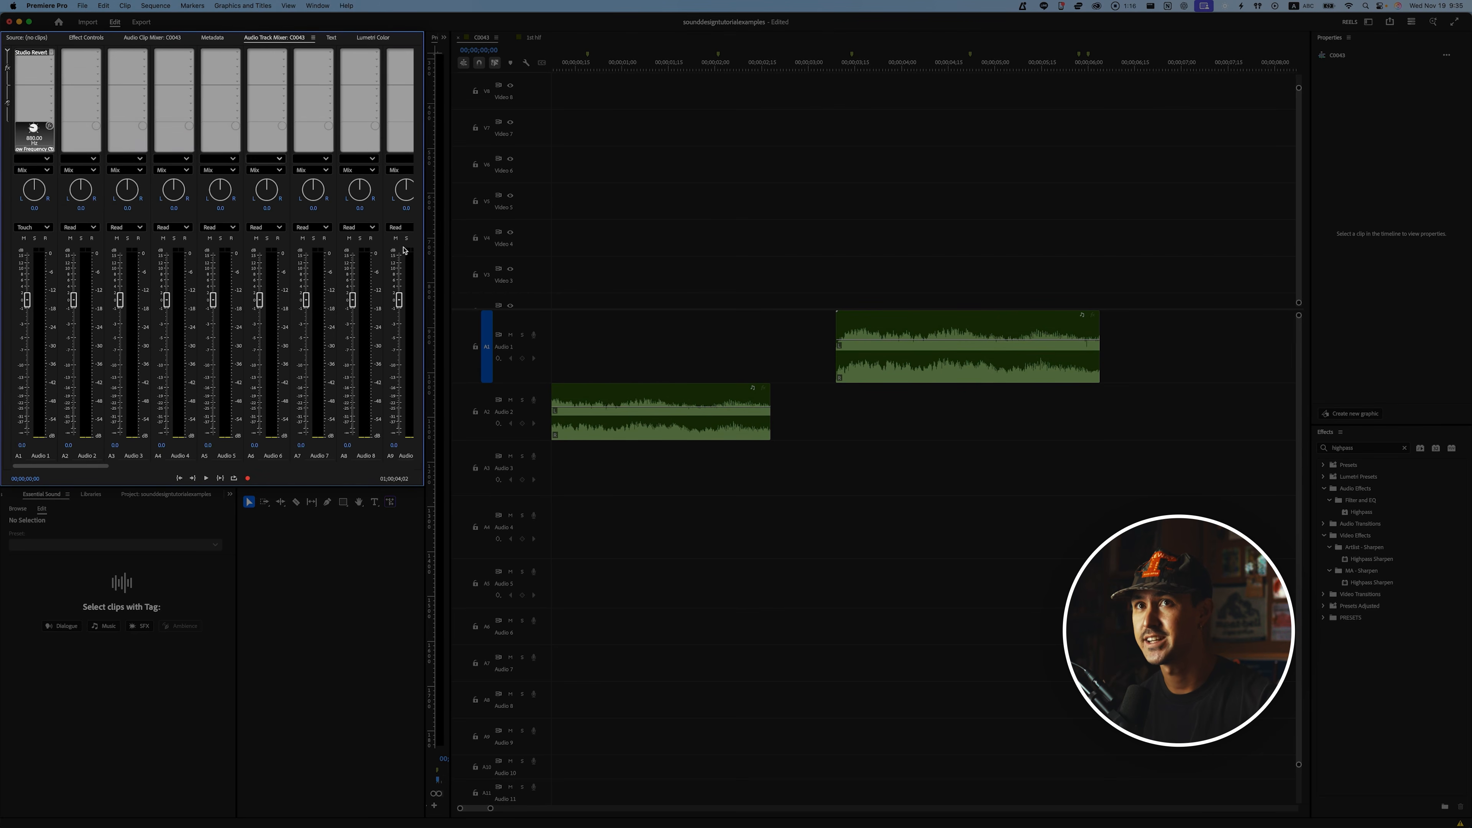
Open Audio 1's Studio Reverb settings and set Room Size to about 92.7, Decay 7371.5 ms, Early Reflections 93.2 % and Width 90.8
{"action": "double_click", "coordinate": [34, 53]}
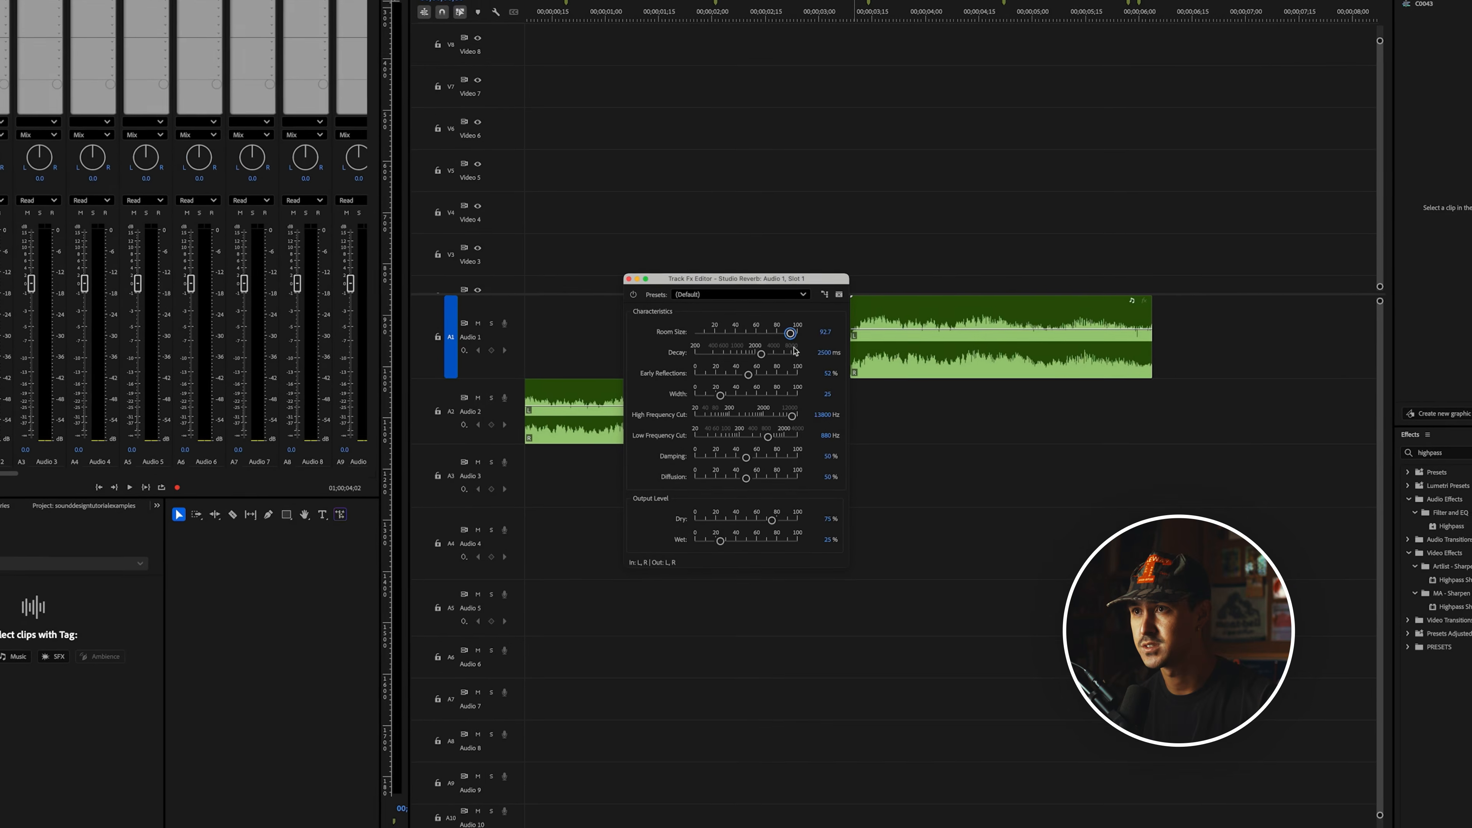
{"action": "left_click", "coordinate": [789, 353]}
{"action": "left_click", "coordinate": [791, 374]}
{"action": "left_click", "coordinate": [788, 394]}
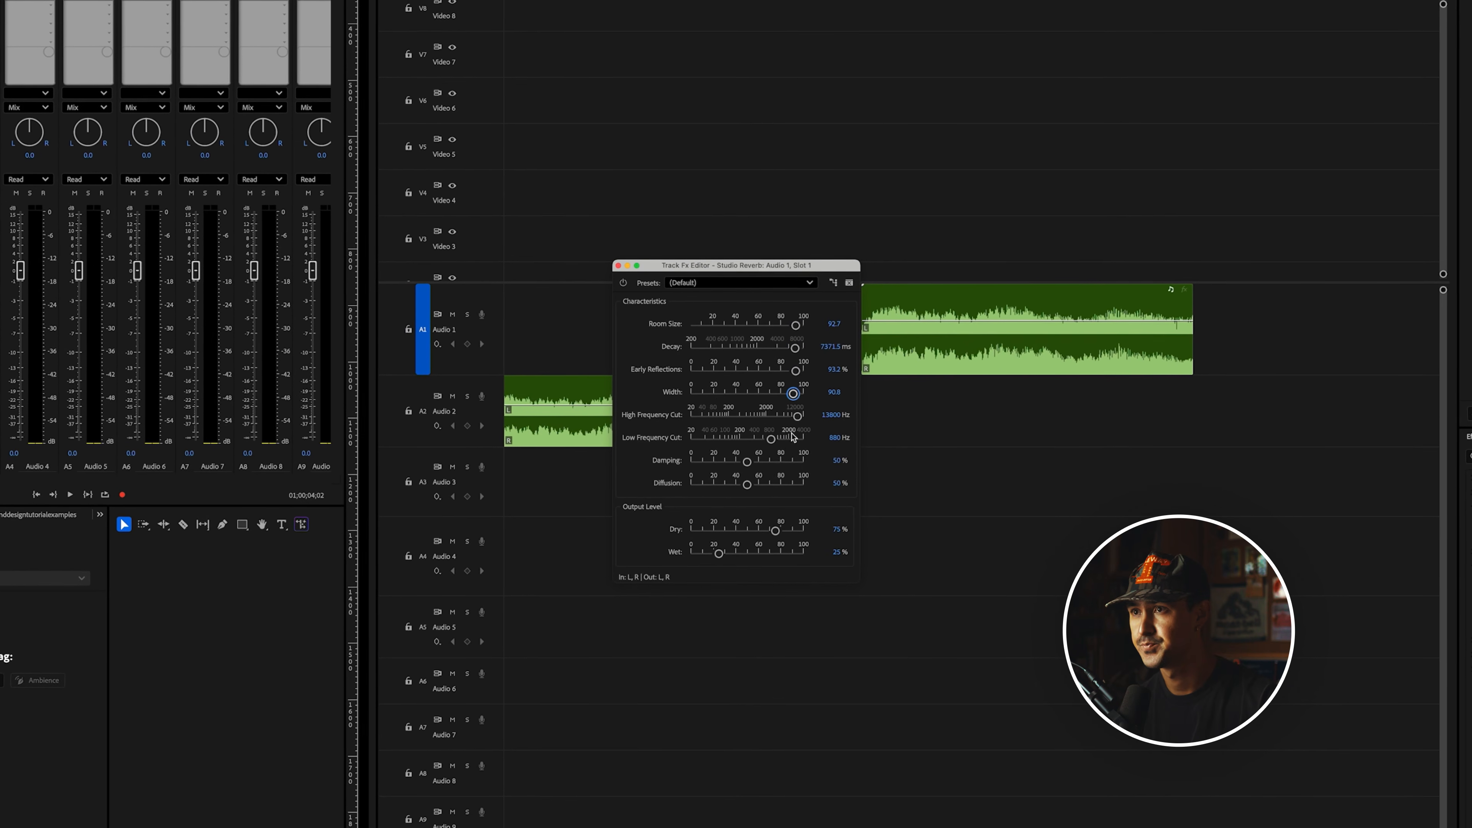
Raise the Studio Reverb's Low Frequency Cut to about 2262 Hz and increase its Damping, Diffusion and Dry level
{"action": "left_click", "coordinate": [791, 439]}
{"action": "left_click", "coordinate": [787, 461]}
{"action": "left_click", "coordinate": [790, 484]}
{"action": "left_click", "coordinate": [792, 530]}
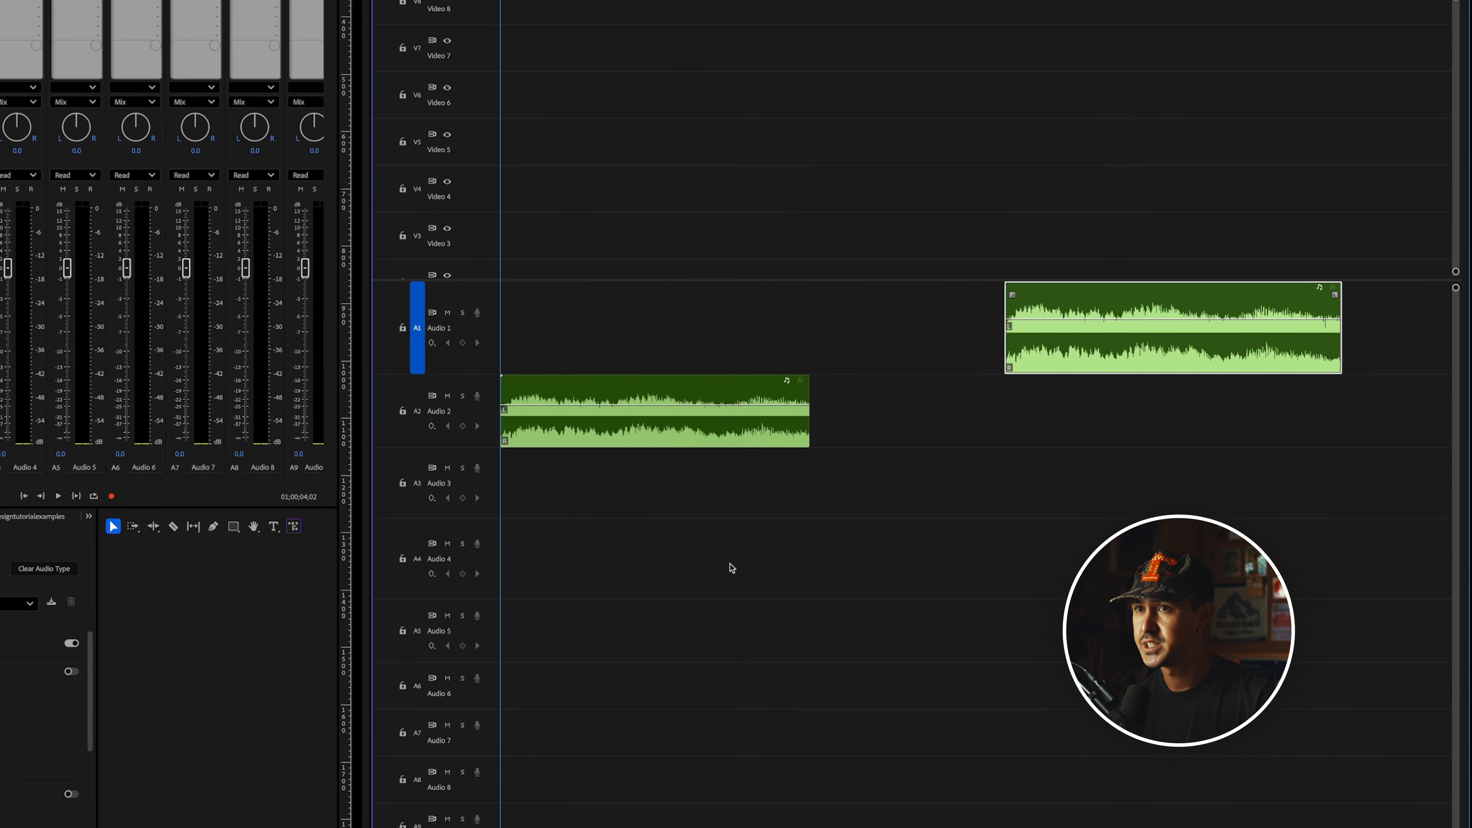
Play the first music clip on Audio 2 to hear it without the track reverb
{"action": "key", "text": "space"}
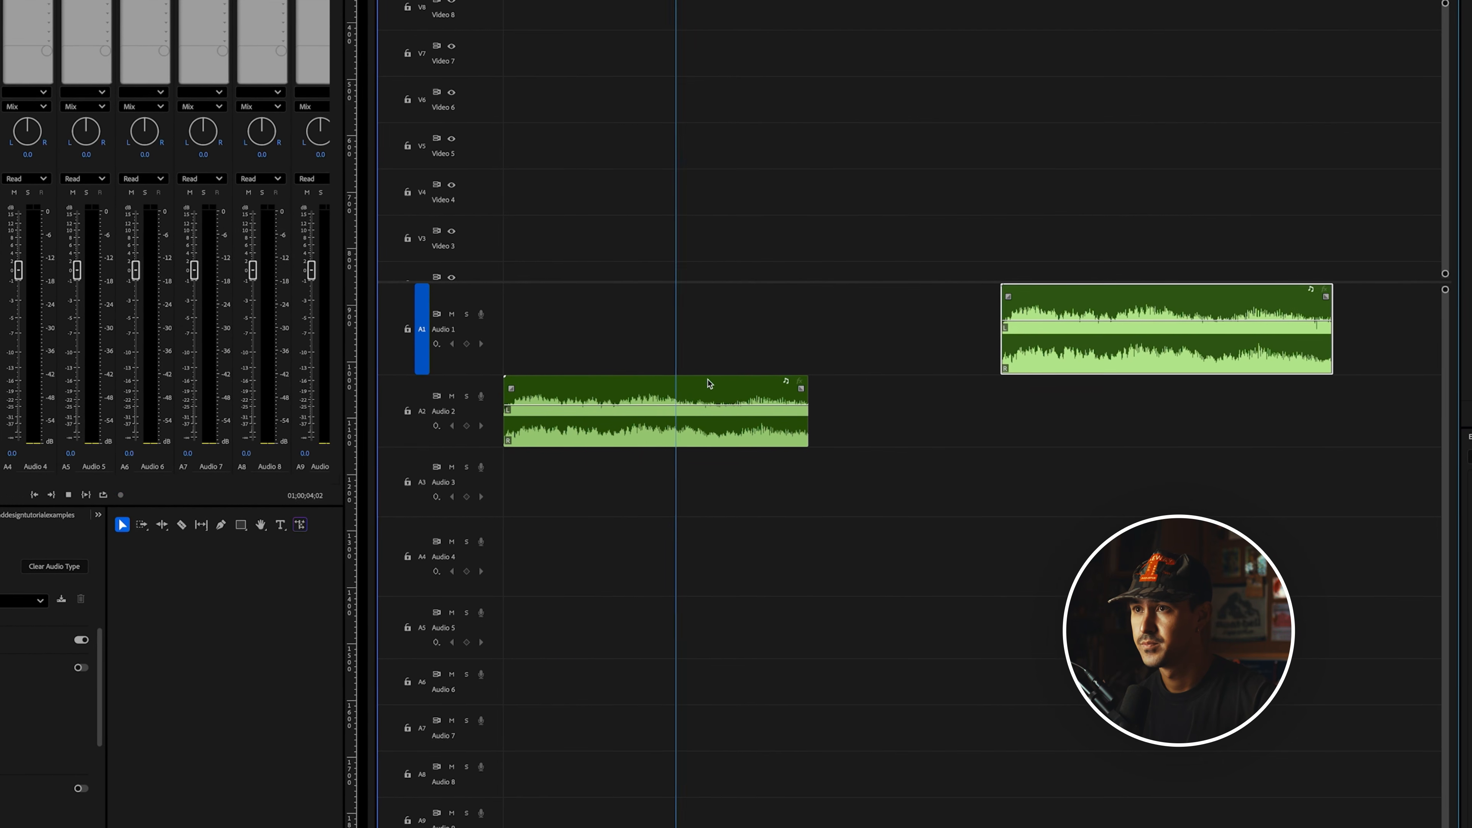
{"action": "key", "text": "space"}
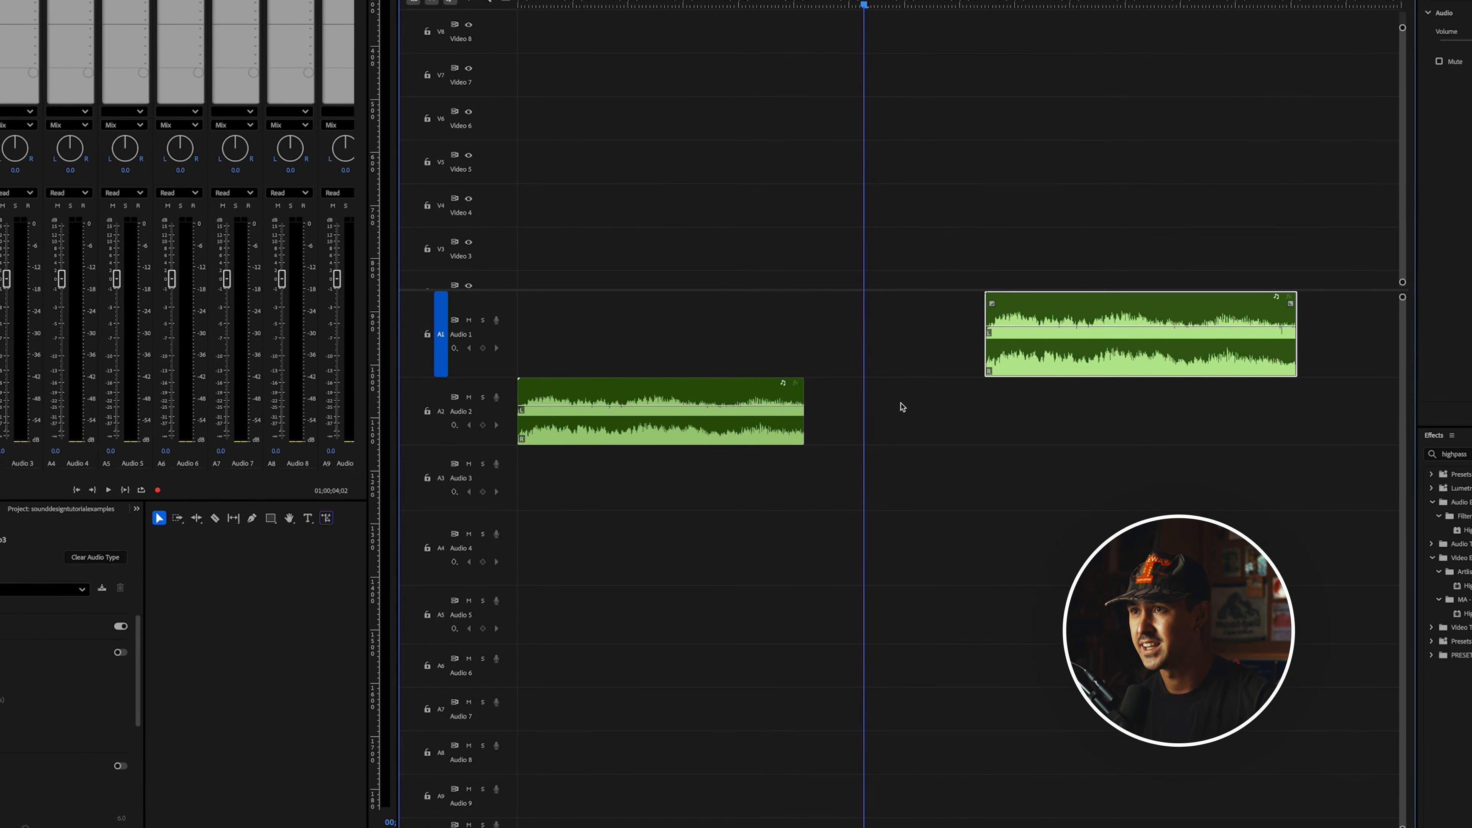
{"action": "left_click_drag", "start_coordinate": [730, 15], "coordinate": [682, 16]}
{"action": "left_click", "coordinate": [724, 422]}
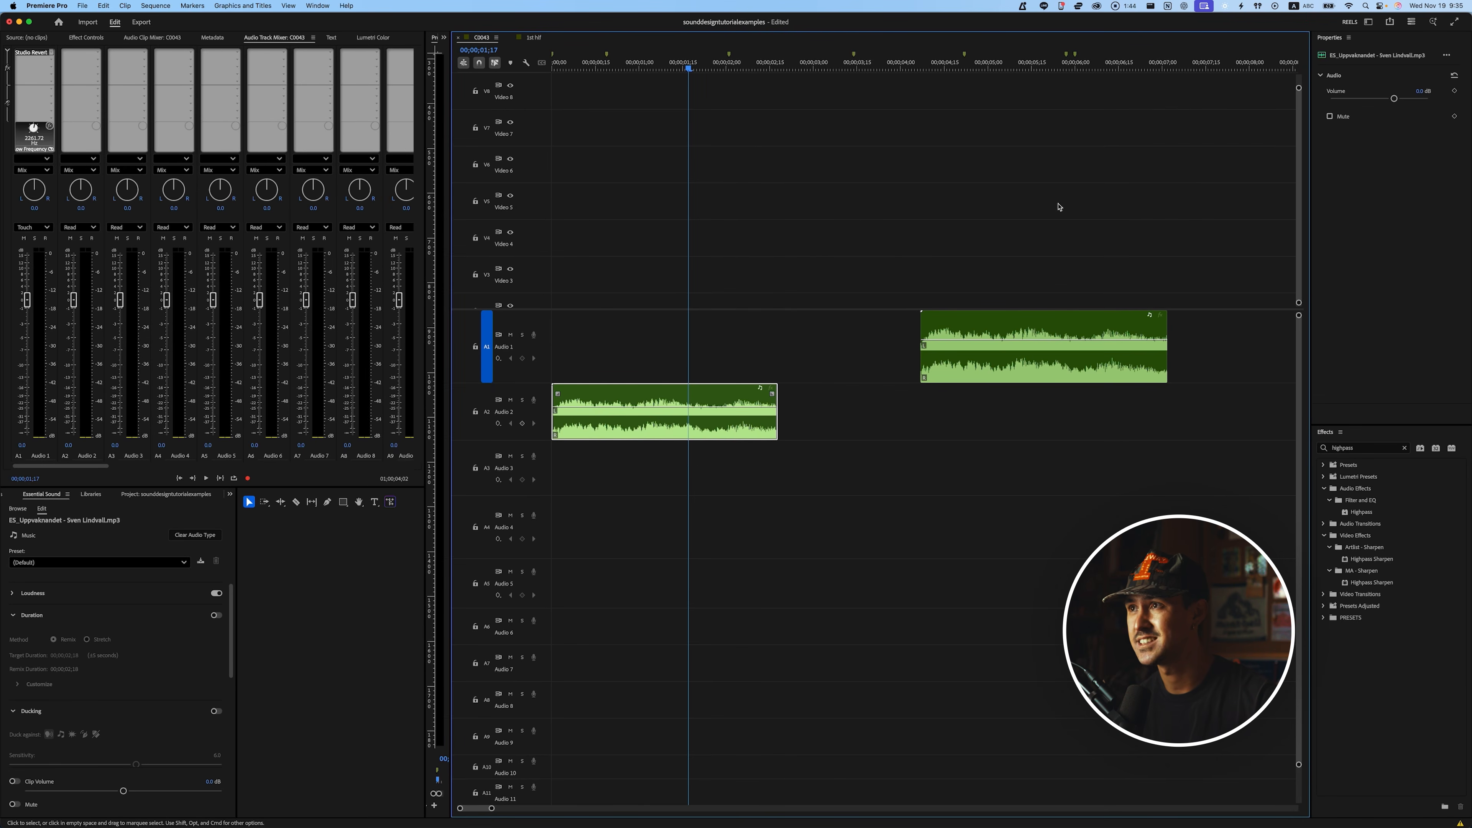
Move the music clip on Audio 1 earlier, closer to the end of the music clip on Audio 2
{"action": "key", "text": "minus"}
{"action": "left_click_drag", "start_coordinate": [941, 368], "coordinate": [888, 371]}
{"action": "left_click", "coordinate": [859, 422]}
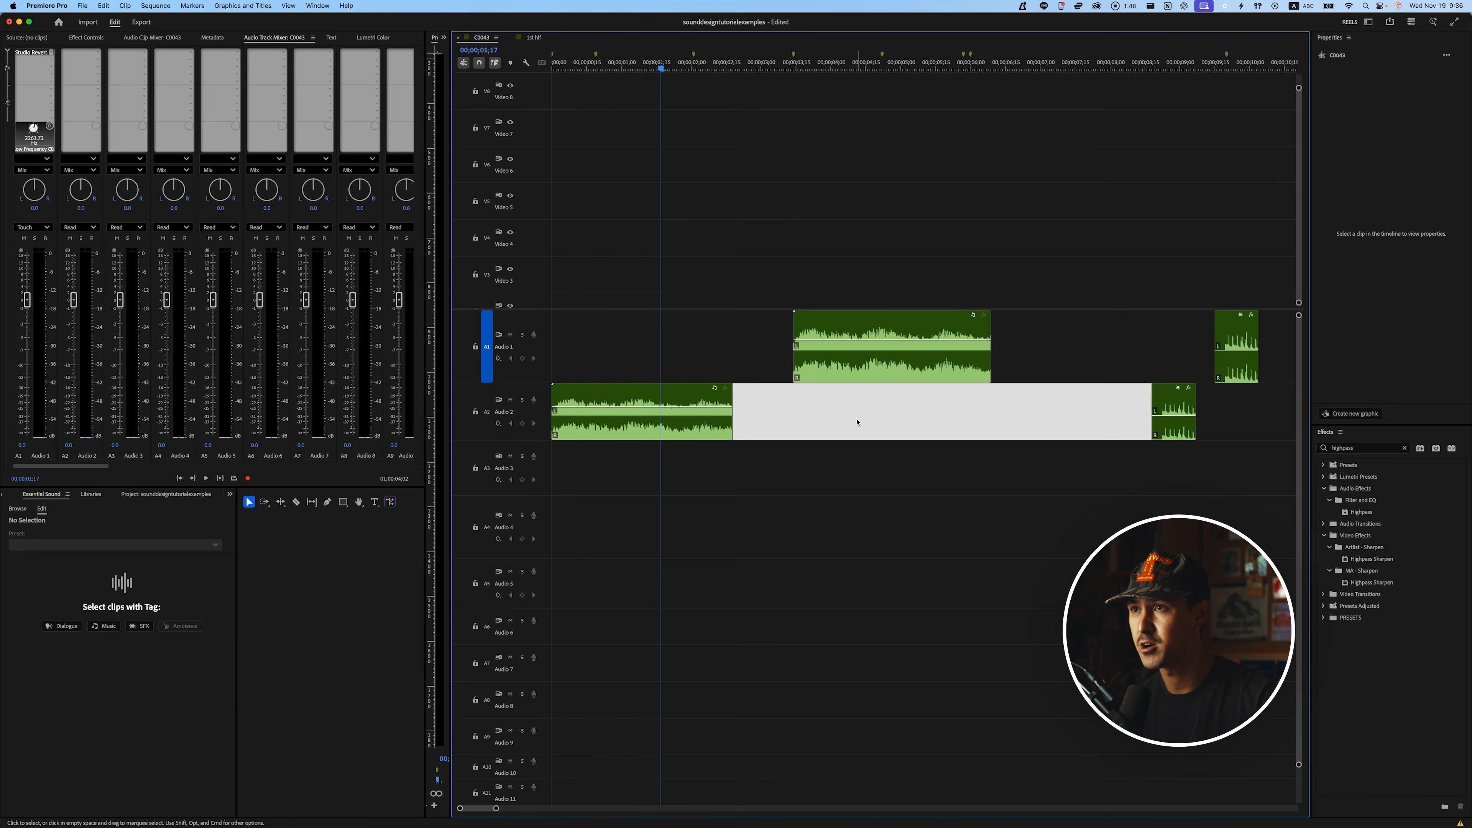
Play the dry music clip on Audio 2 and the reverb-processed one on Audio 1 to compare their sound and endings
{"action": "scroll", "coordinate": [857, 422], "scroll_direction": "up", "scroll_amount": 2}
{"action": "left_click", "coordinate": [759, 341]}
{"action": "left_click", "coordinate": [717, 63]}
{"action": "key", "text": "space"}
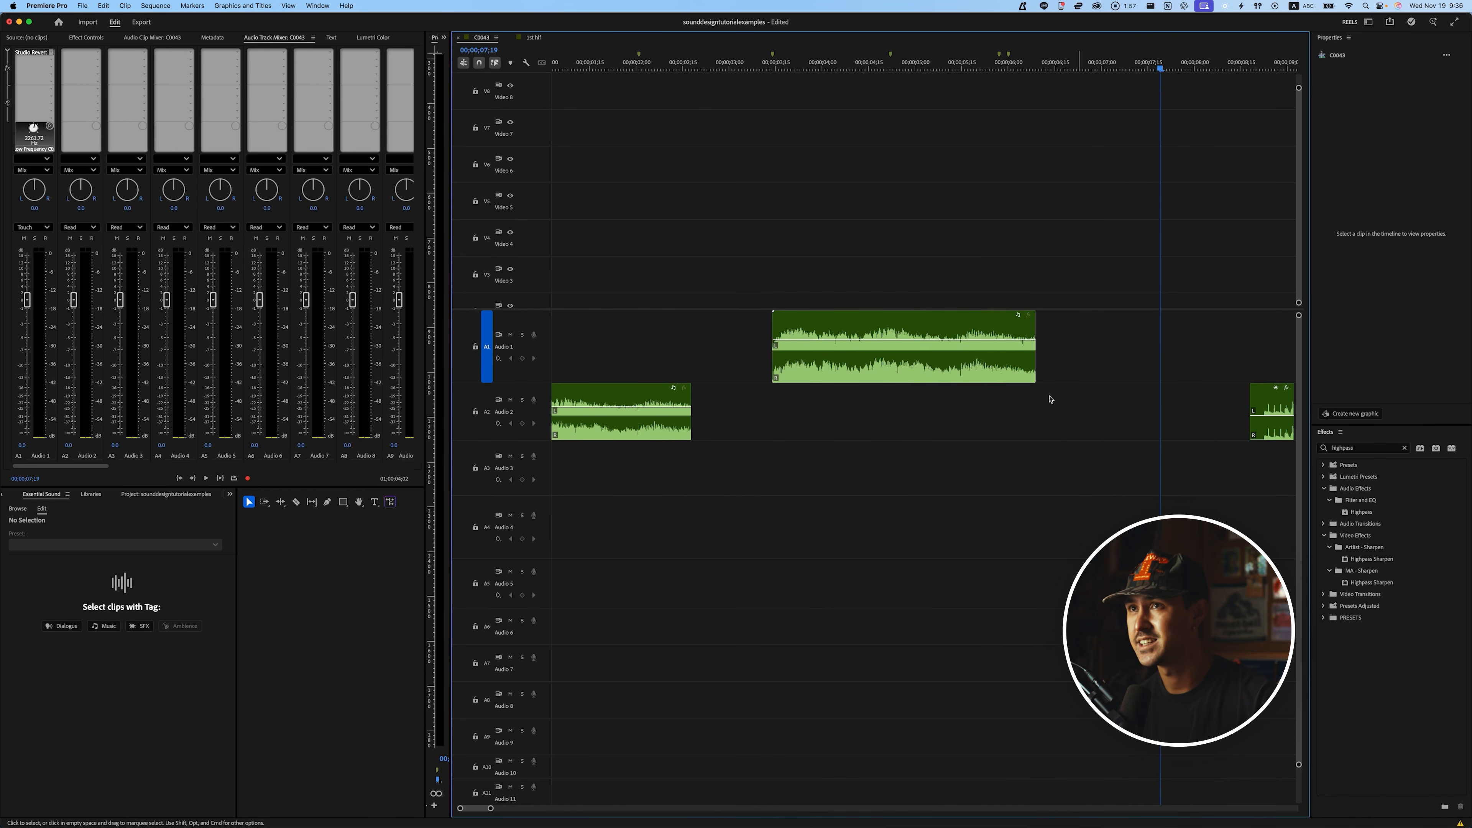
{"action": "left_click", "coordinate": [612, 62]}
{"action": "key", "text": "space"}
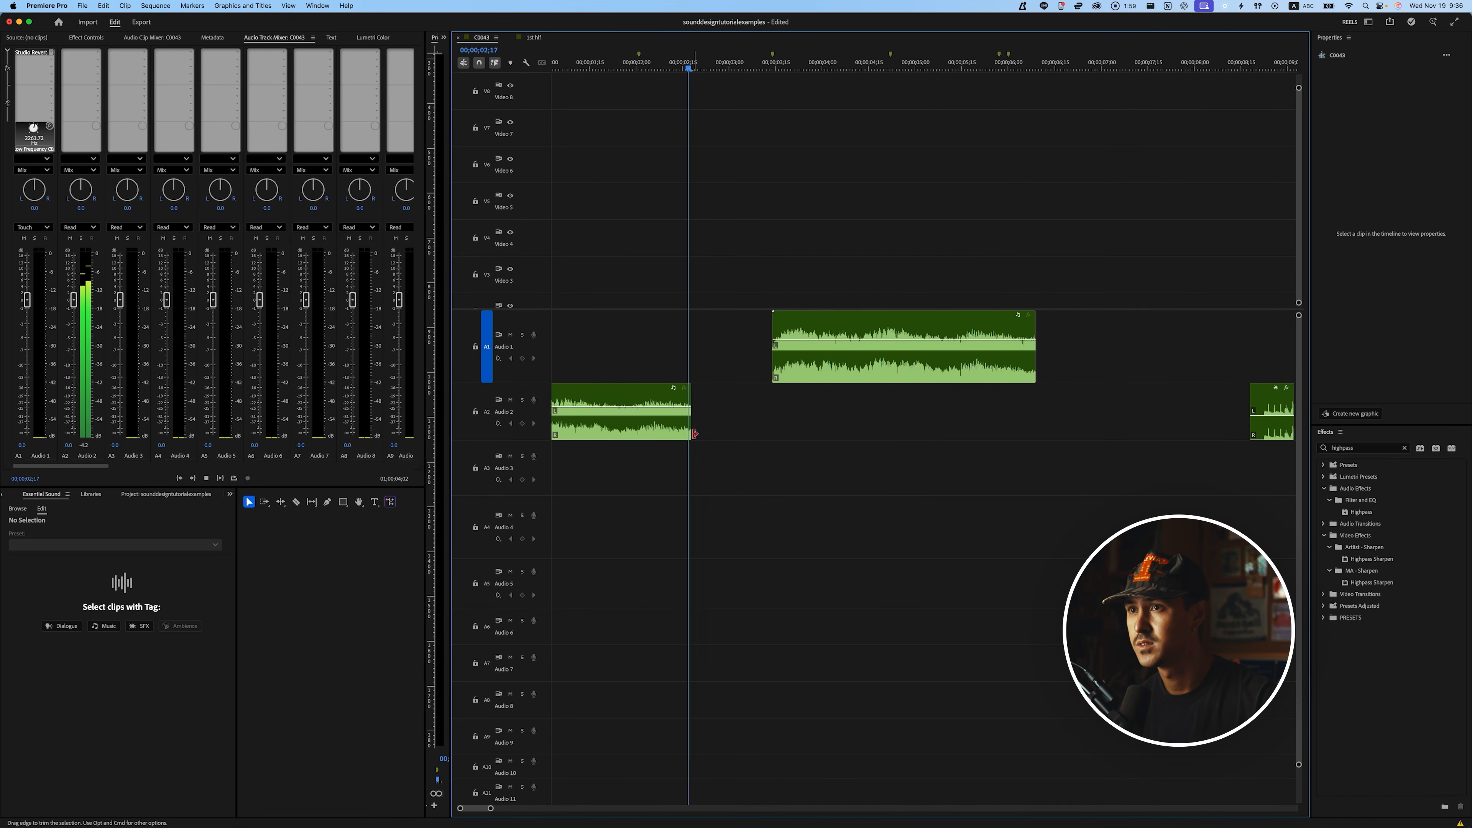
{"action": "key", "text": "space"}
{"action": "left_click", "coordinate": [961, 95]}
{"action": "key", "text": "space"}
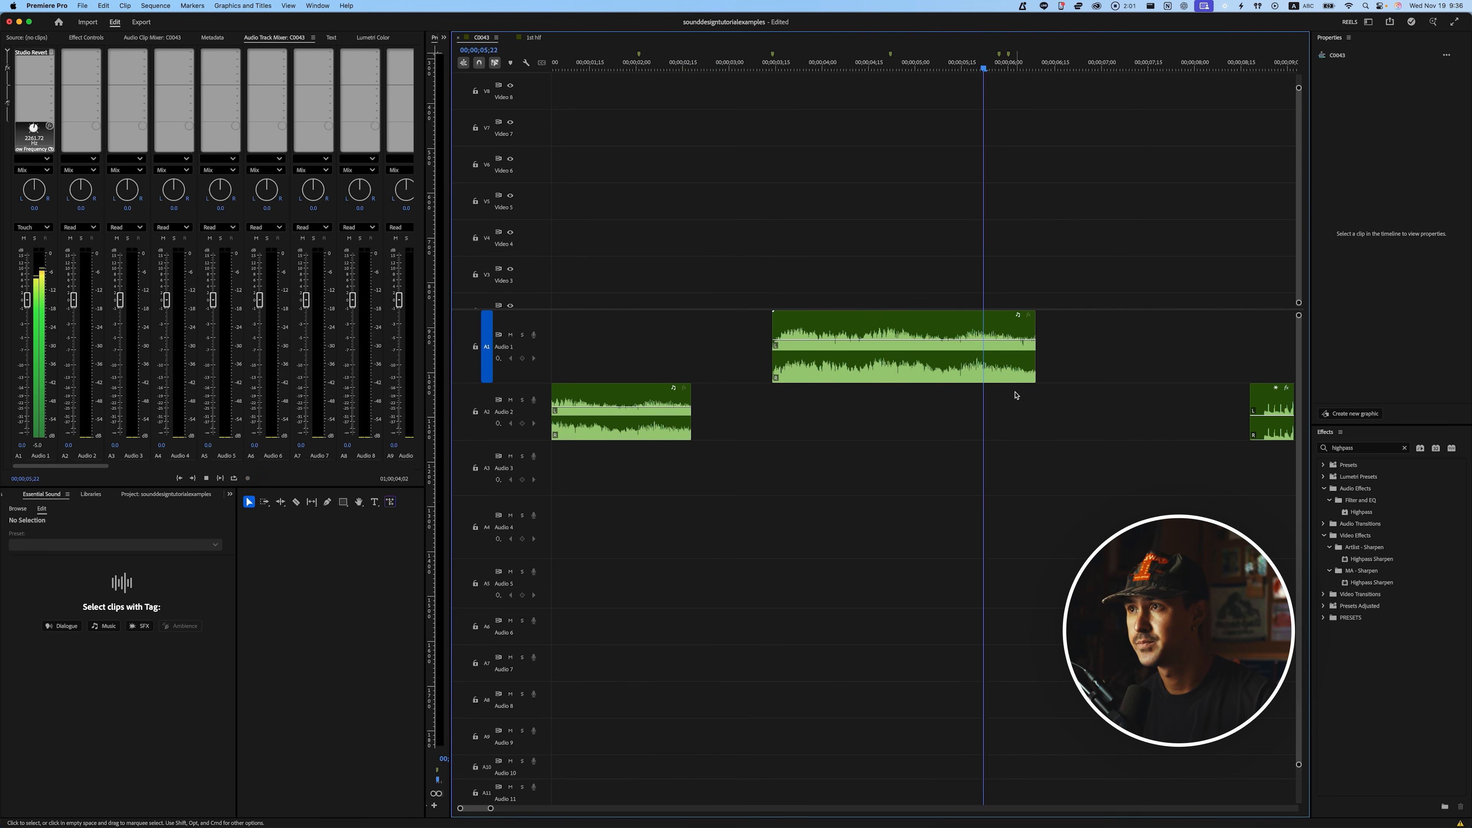
{"action": "key", "text": "space"}
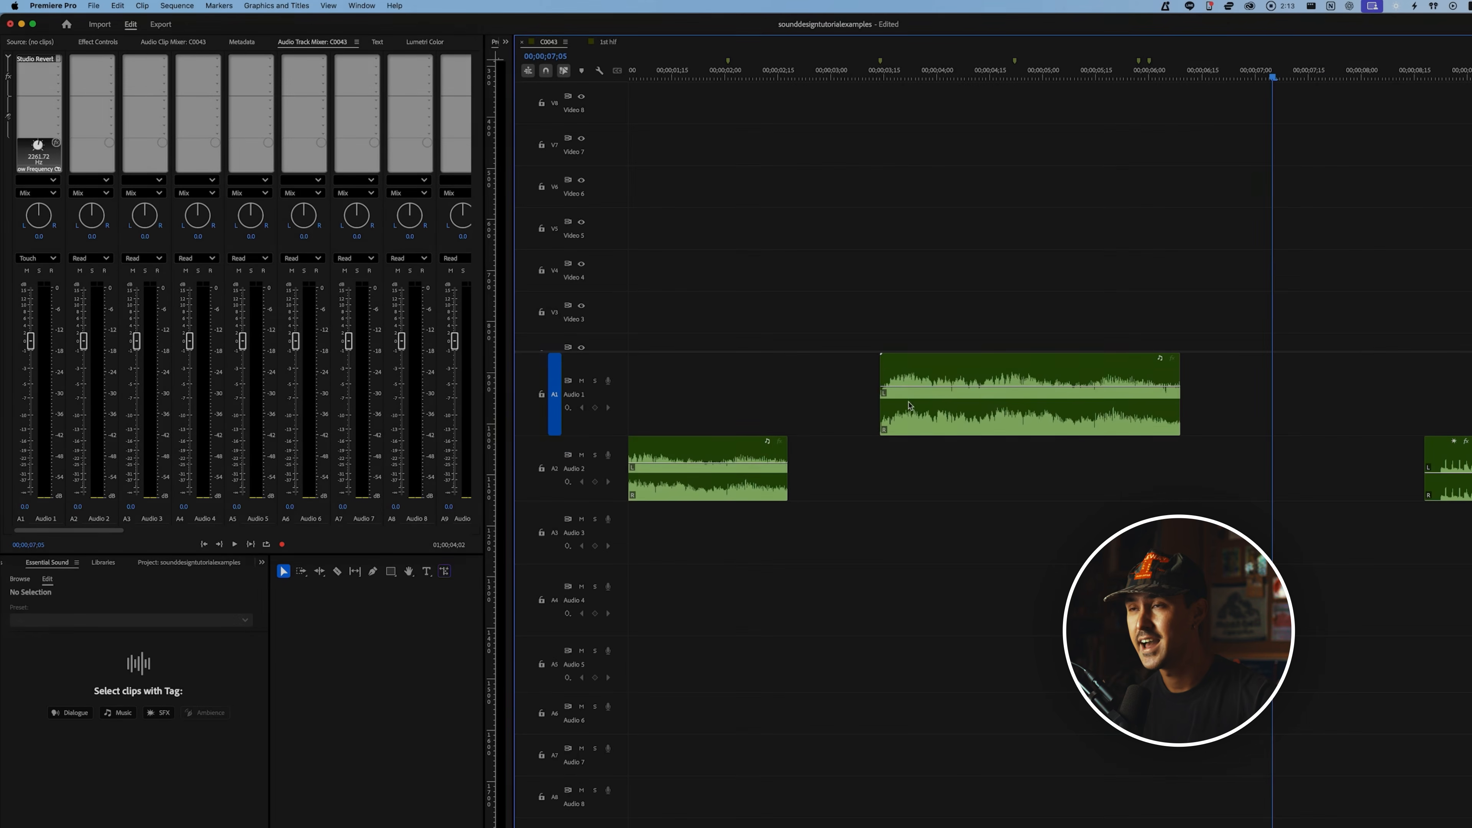
Compare the second music clip on both tracks by moving it to Audio 2 and back to Audio 1, playing it on each
{"action": "left_click_drag", "start_coordinate": [1006, 420], "coordinate": [980, 461]}
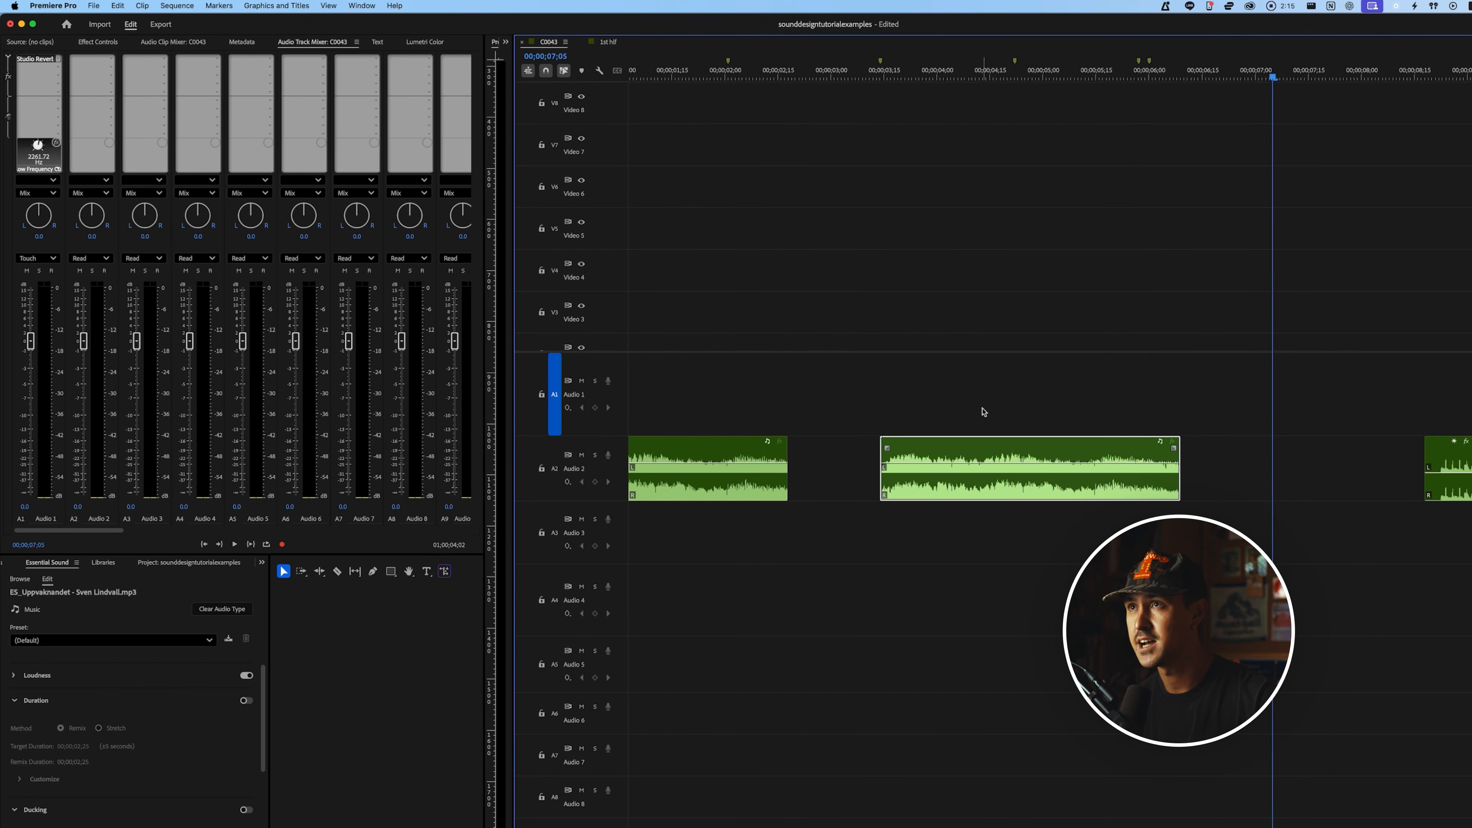
{"action": "key", "text": "space"}
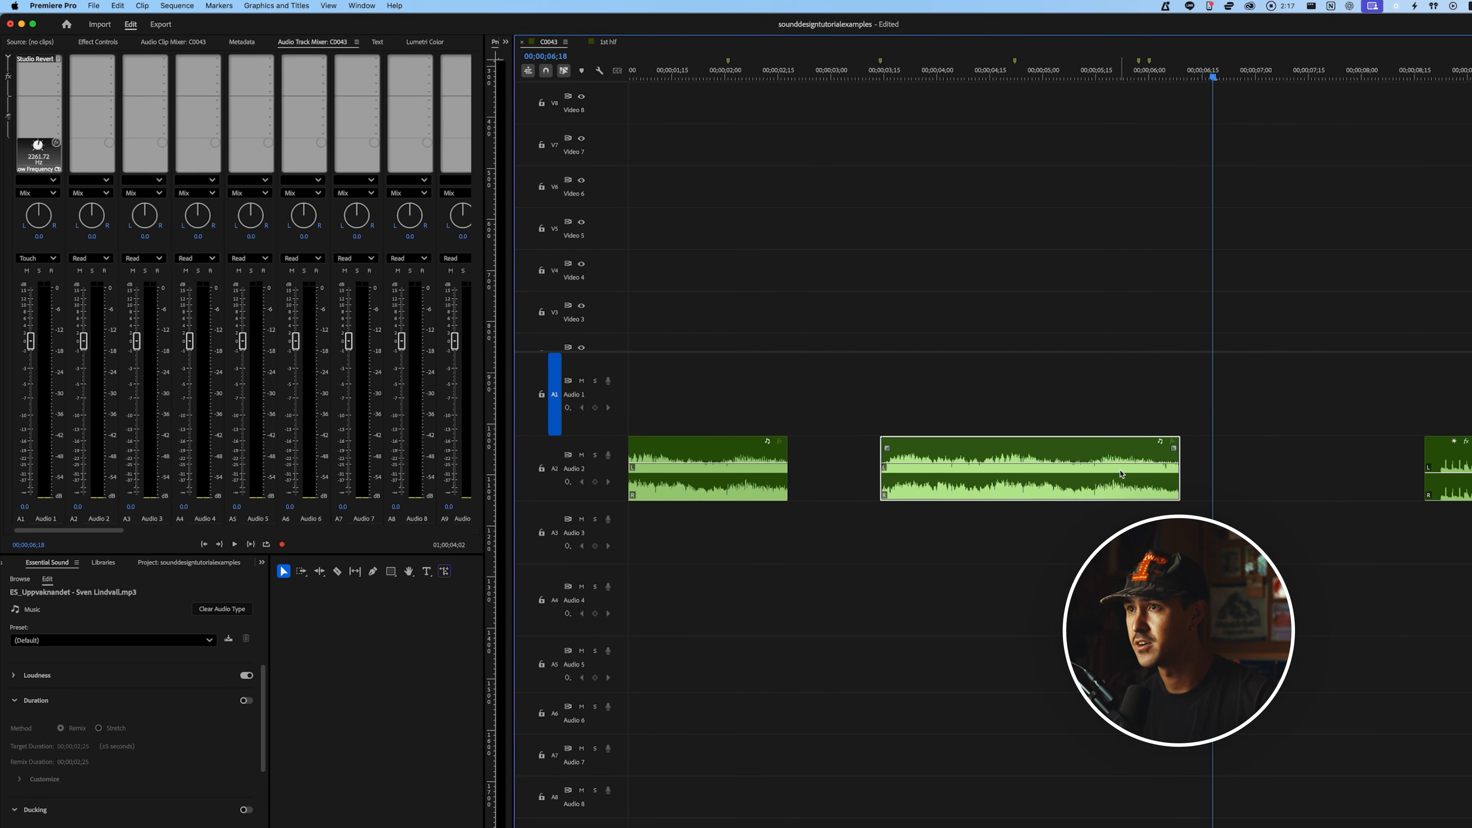
{"action": "left_click_drag", "start_coordinate": [1084, 478], "coordinate": [1087, 403]}
{"action": "left_click", "coordinate": [1126, 89]}
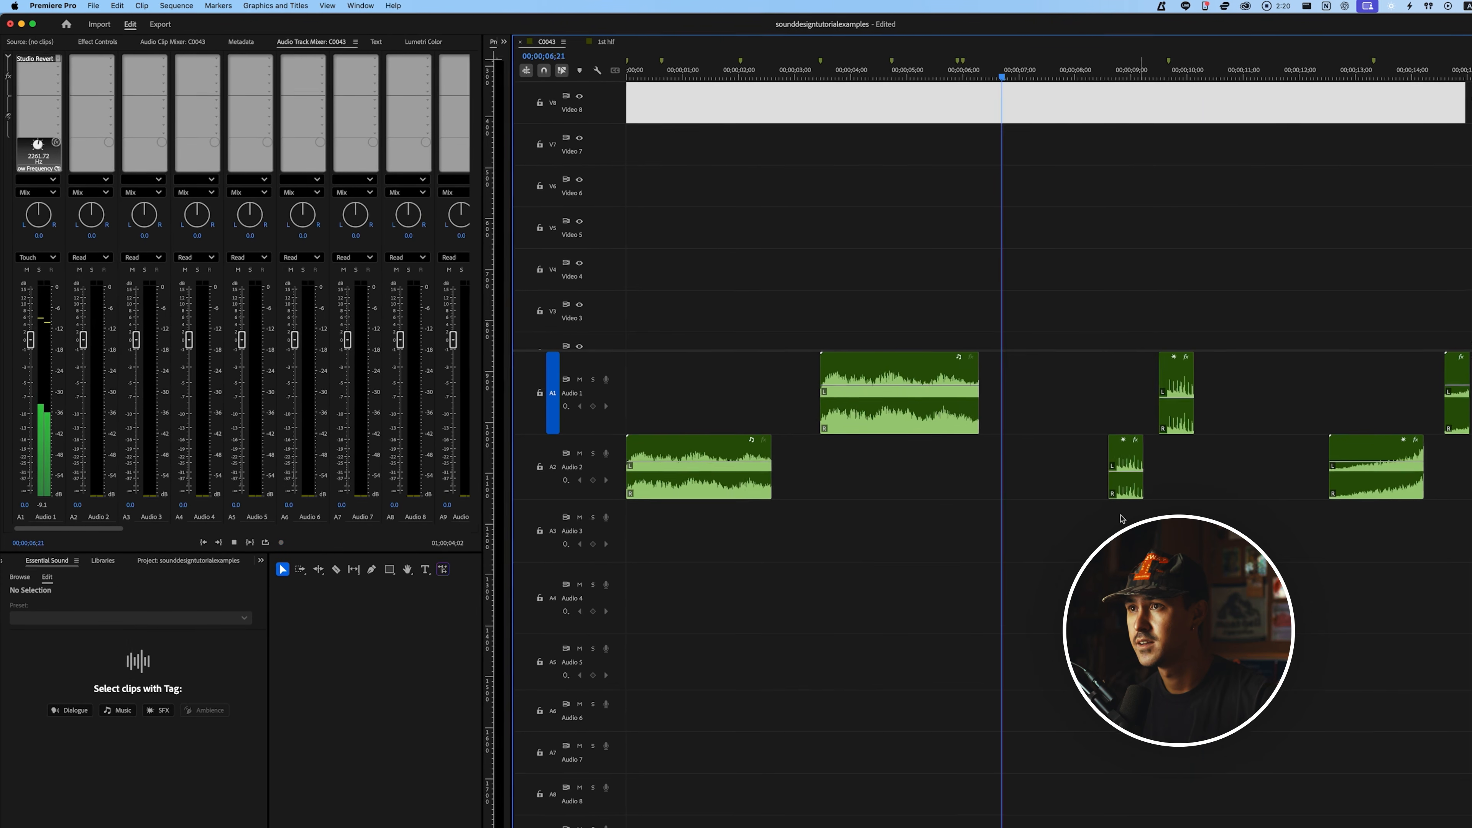
{"action": "left_click", "coordinate": [782, 445]}
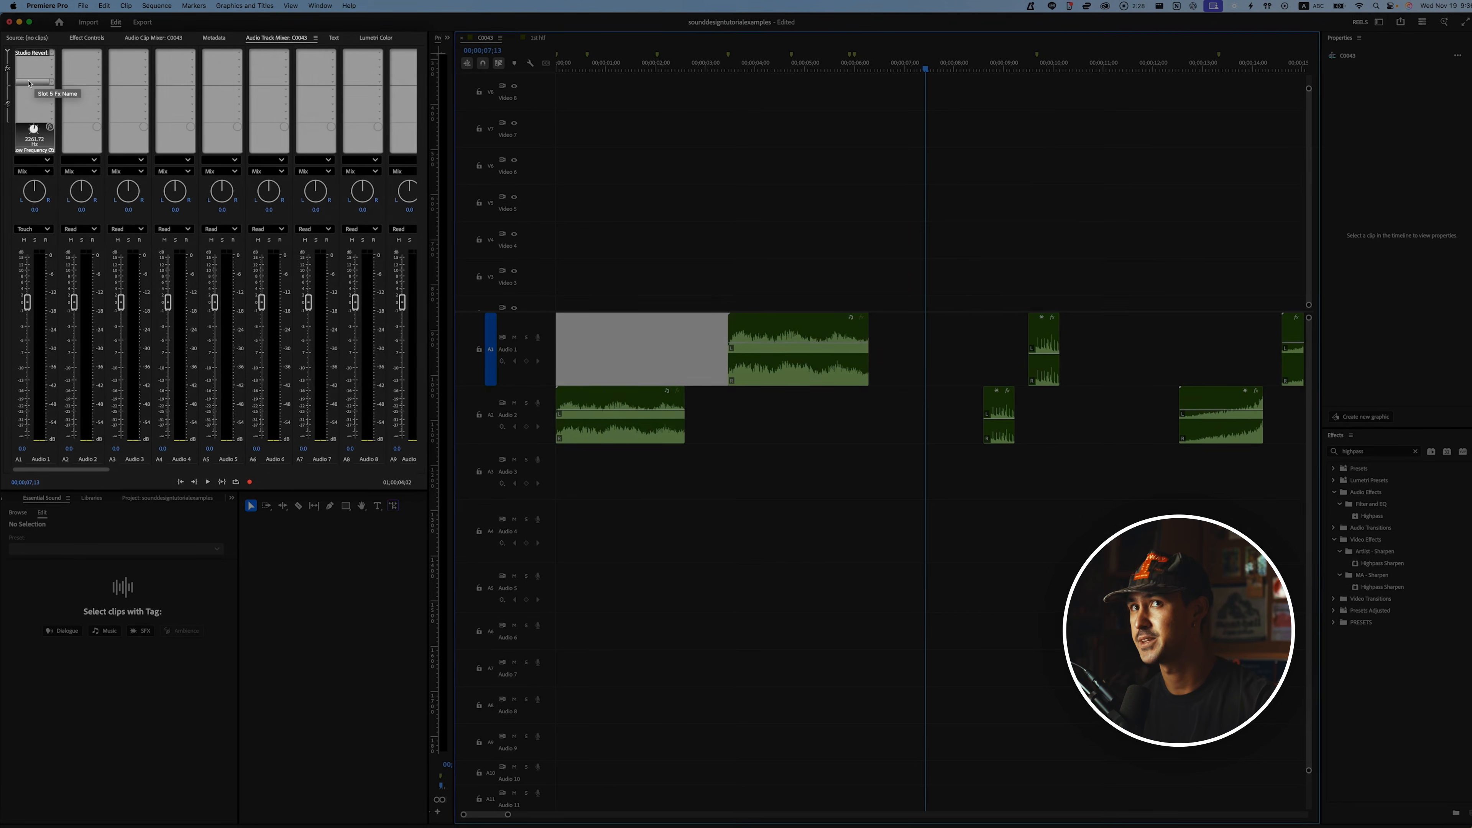
{"action": "left_click", "coordinate": [53, 60]}
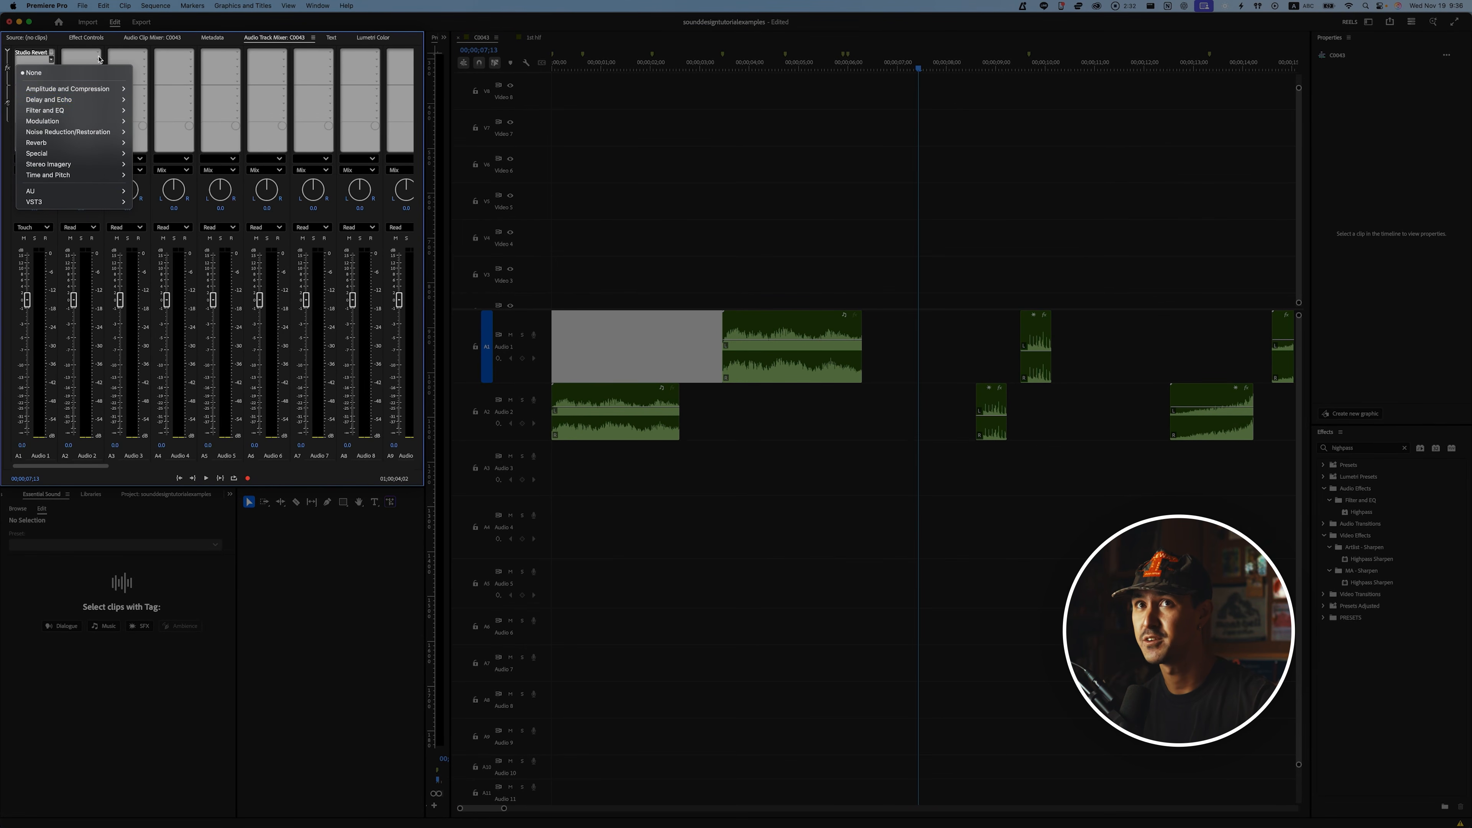
{"action": "left_click", "coordinate": [70, 63]}
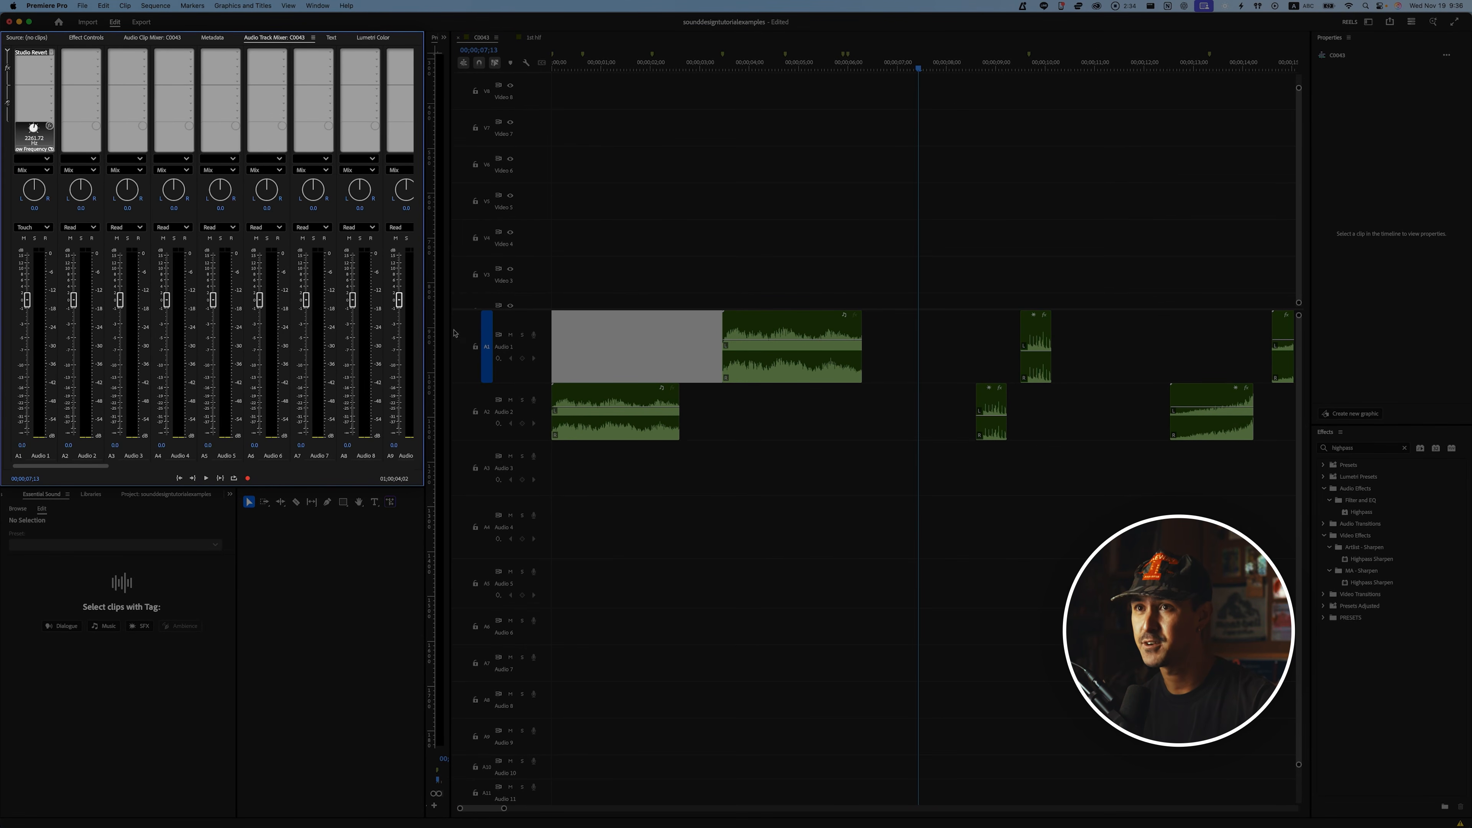
{"action": "key", "text": "backslash"}
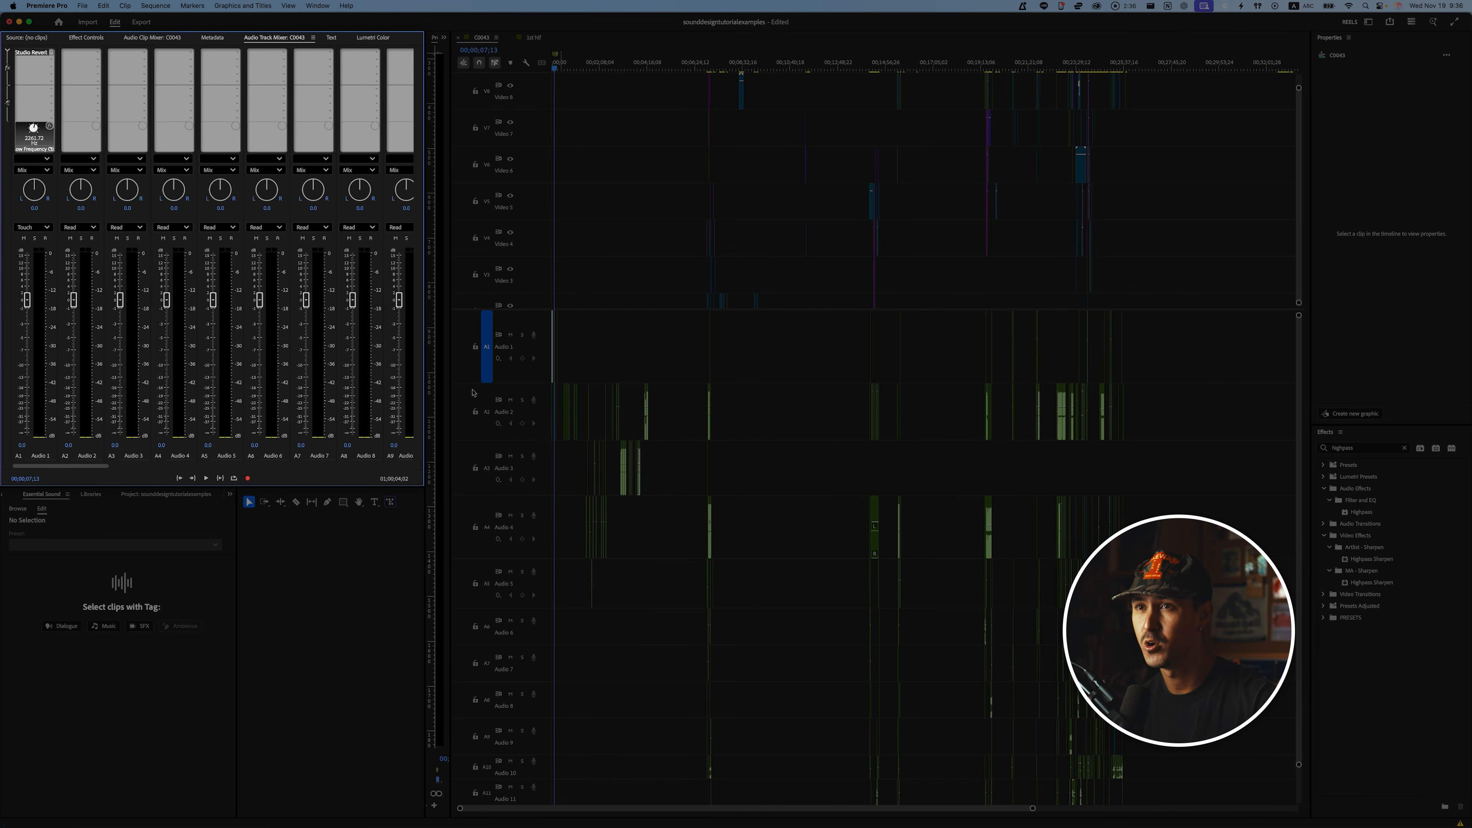
{"action": "scroll", "coordinate": [492, 399], "scroll_direction": "up", "scroll_amount": 10}
Play the short sound-effect clips on Audio 2 and Audio 1 from 00;00;08;07 to compare them without and with reverb
{"action": "left_click", "coordinate": [736, 418]}
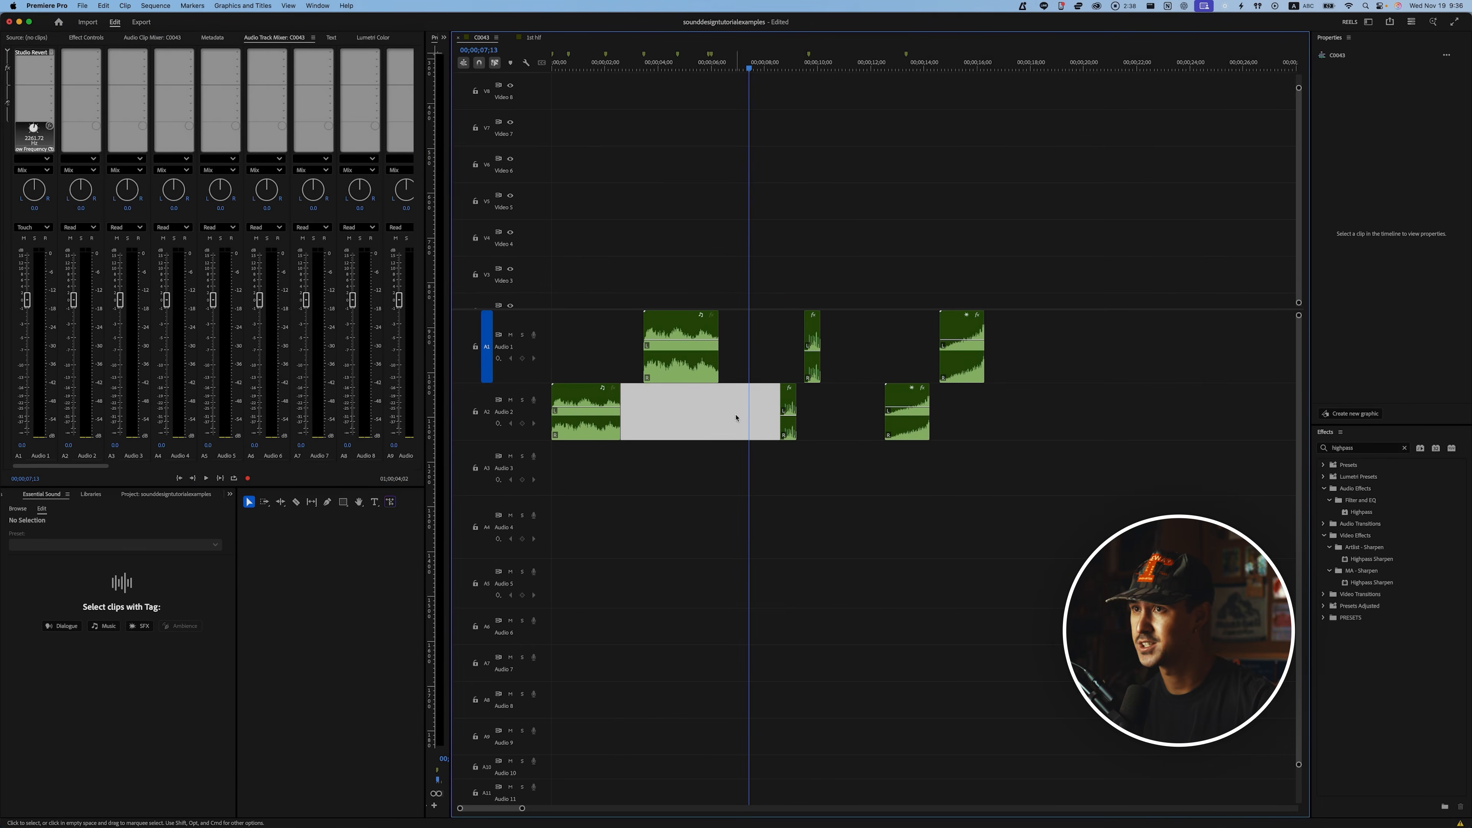
{"action": "scroll", "coordinate": [736, 418], "scroll_direction": "up", "scroll_amount": 5}
{"action": "left_click", "coordinate": [745, 61]}
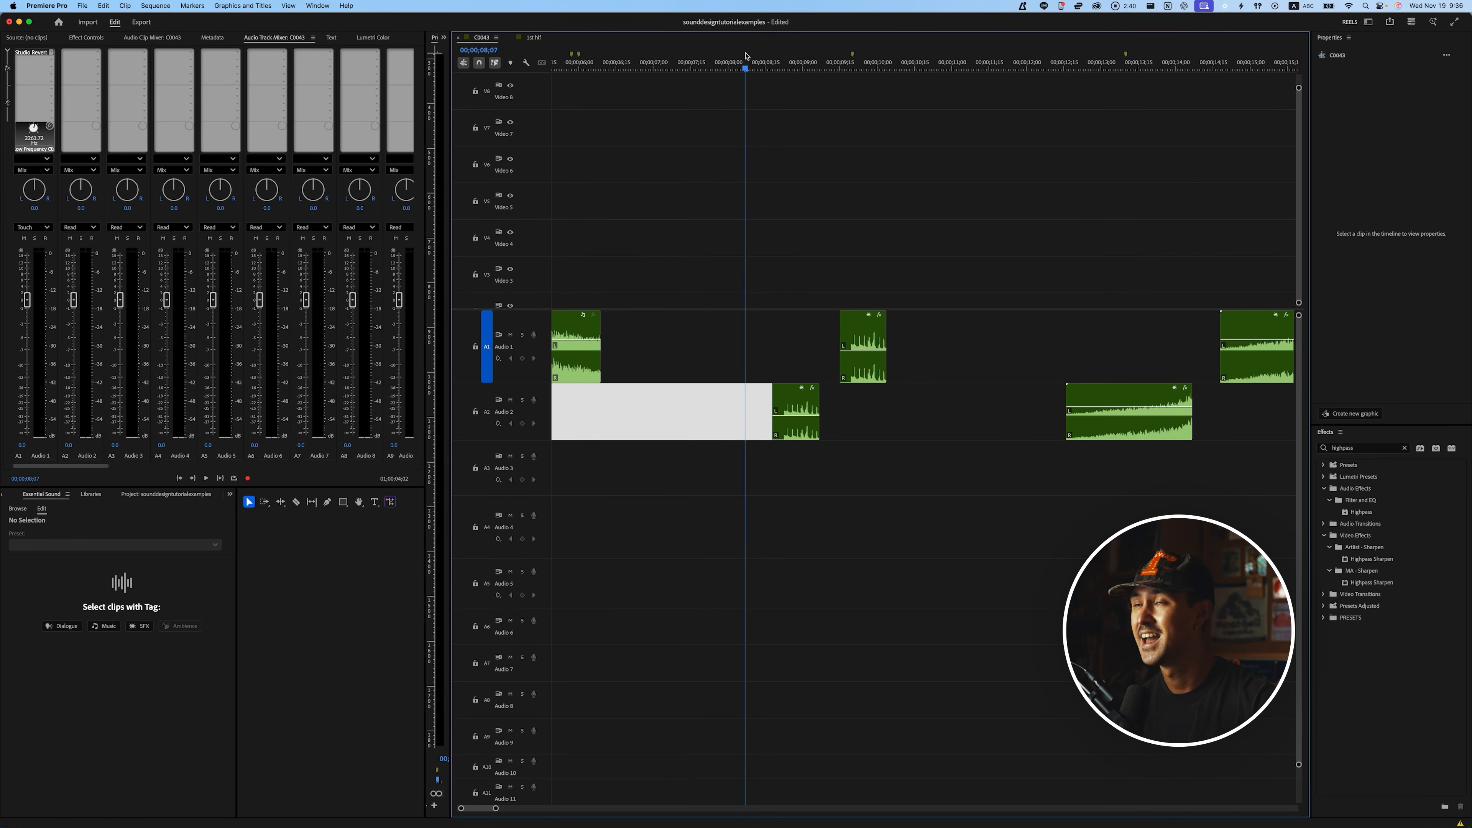
{"action": "left_click", "coordinate": [844, 418]}
{"action": "left_click", "coordinate": [894, 499]}
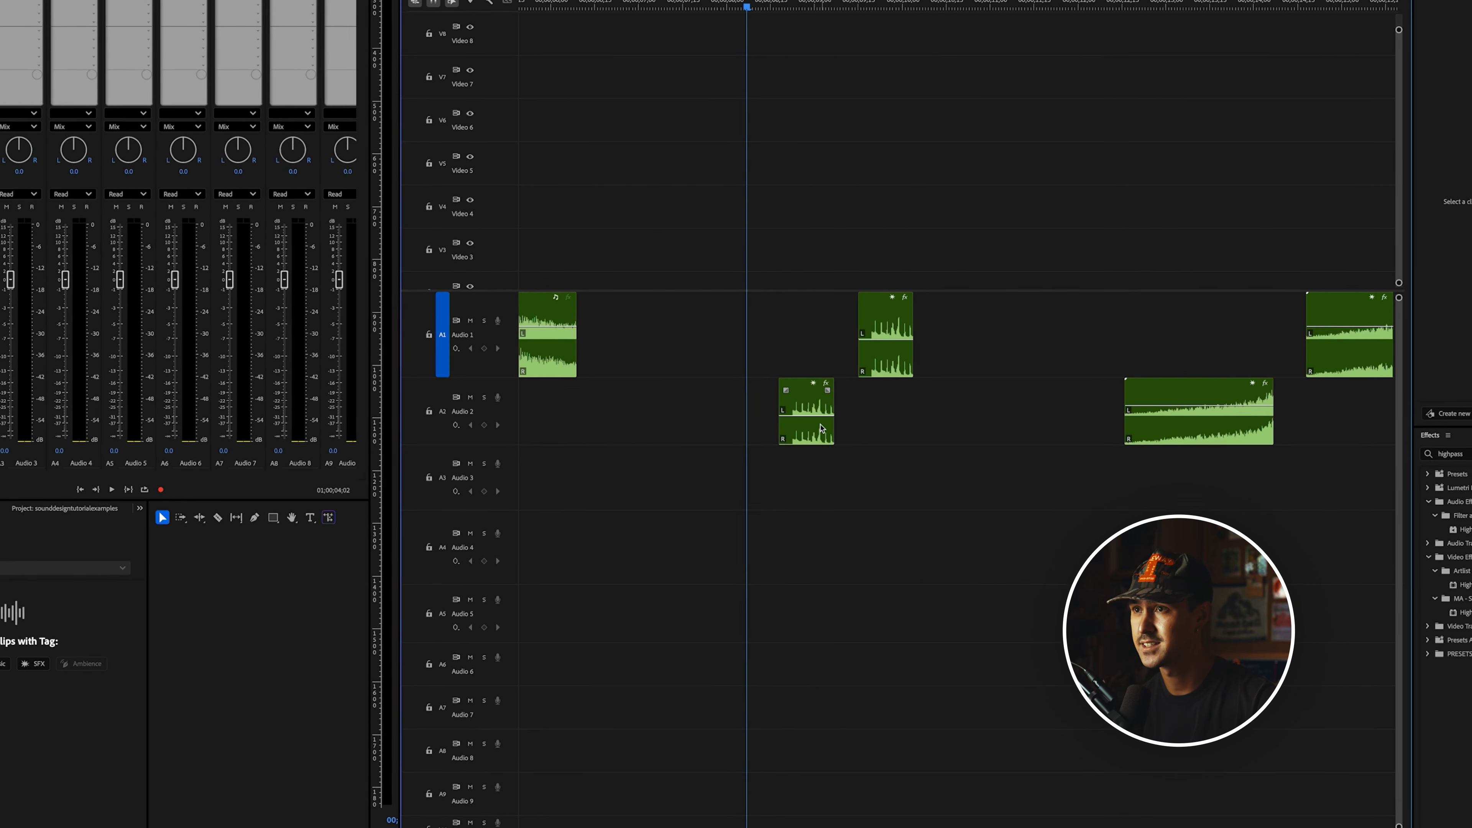
{"action": "key", "text": "space"}
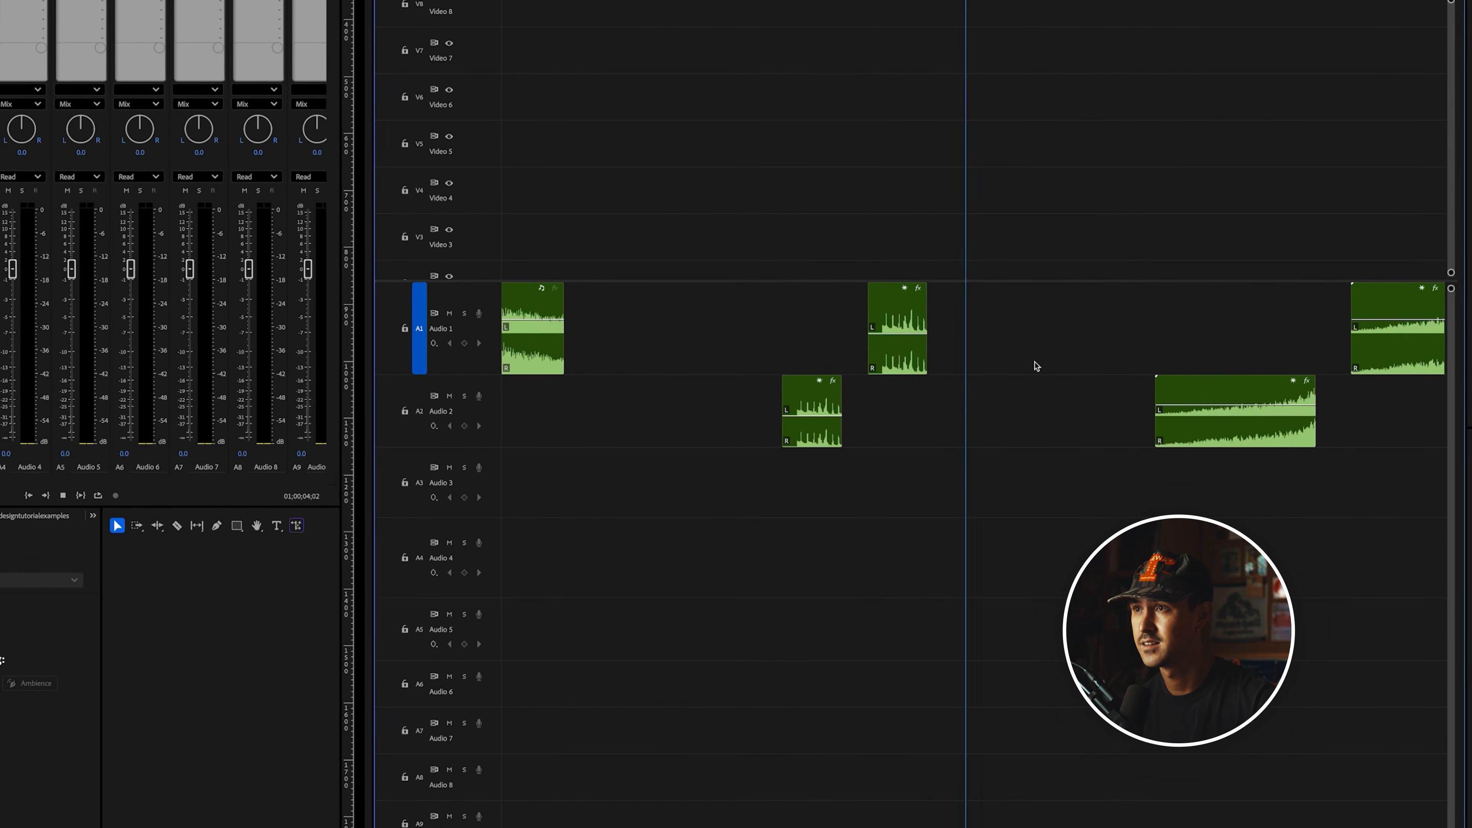
{"action": "key", "text": "space"}
{"action": "left_click", "coordinate": [747, 0]}
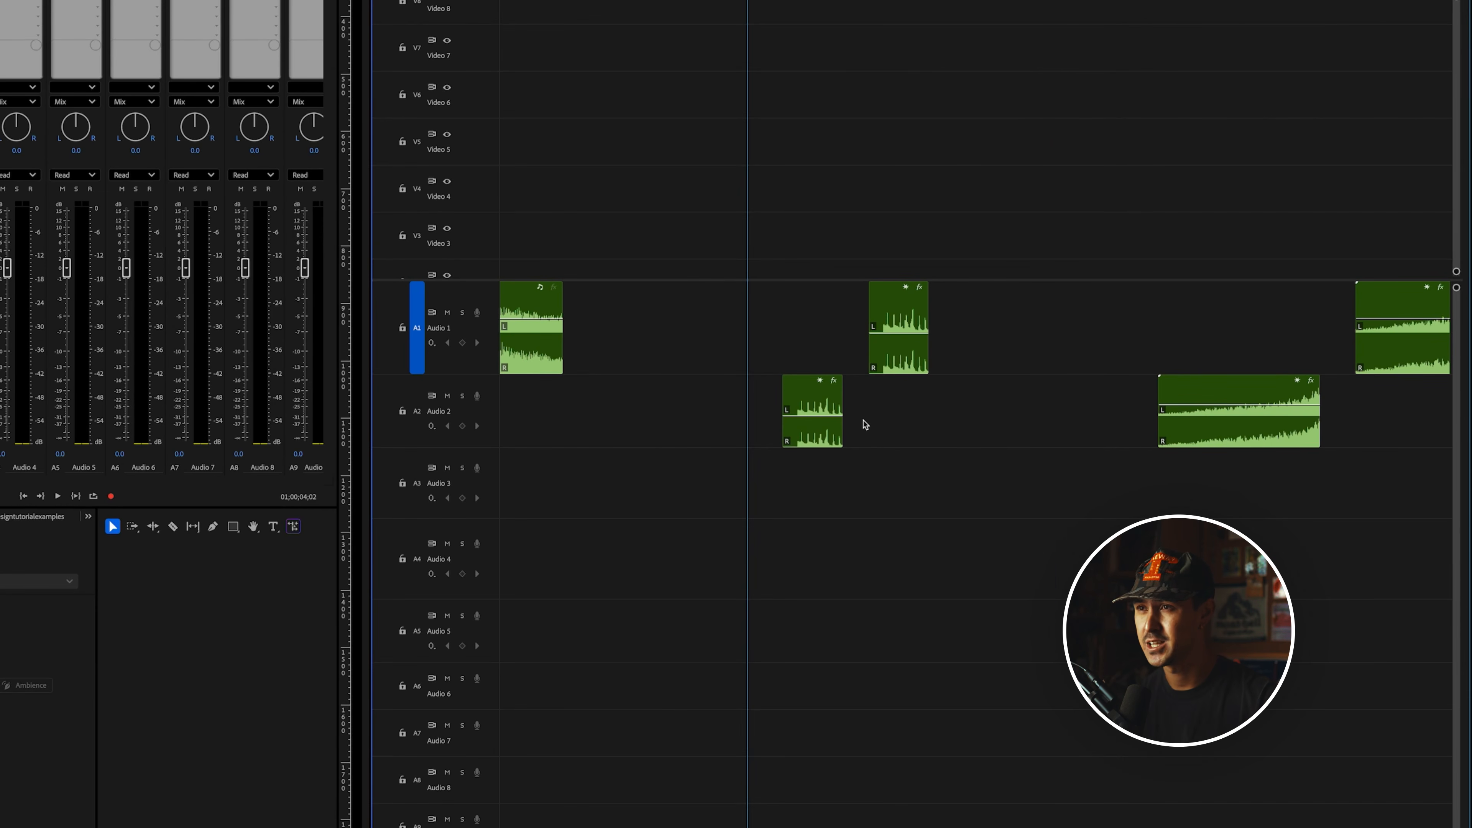
{"action": "key", "text": "space"}
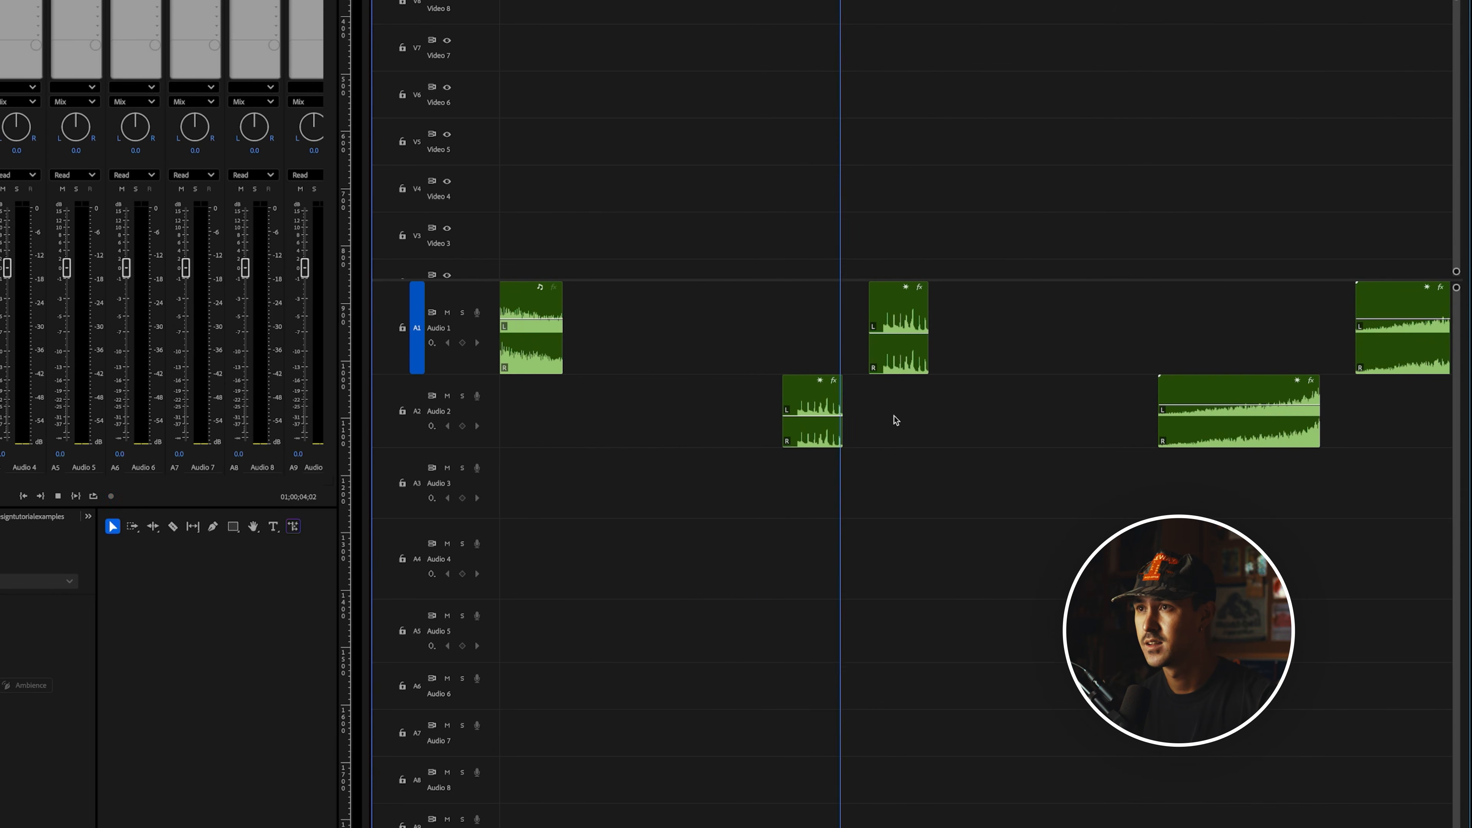
{"action": "key", "text": "space"}
Play the riser sound effects on Audio 2 and Audio 1 to compare them without and with reverb
{"action": "scroll", "coordinate": [1135, 349], "scroll_direction": "down", "scroll_amount": 5}
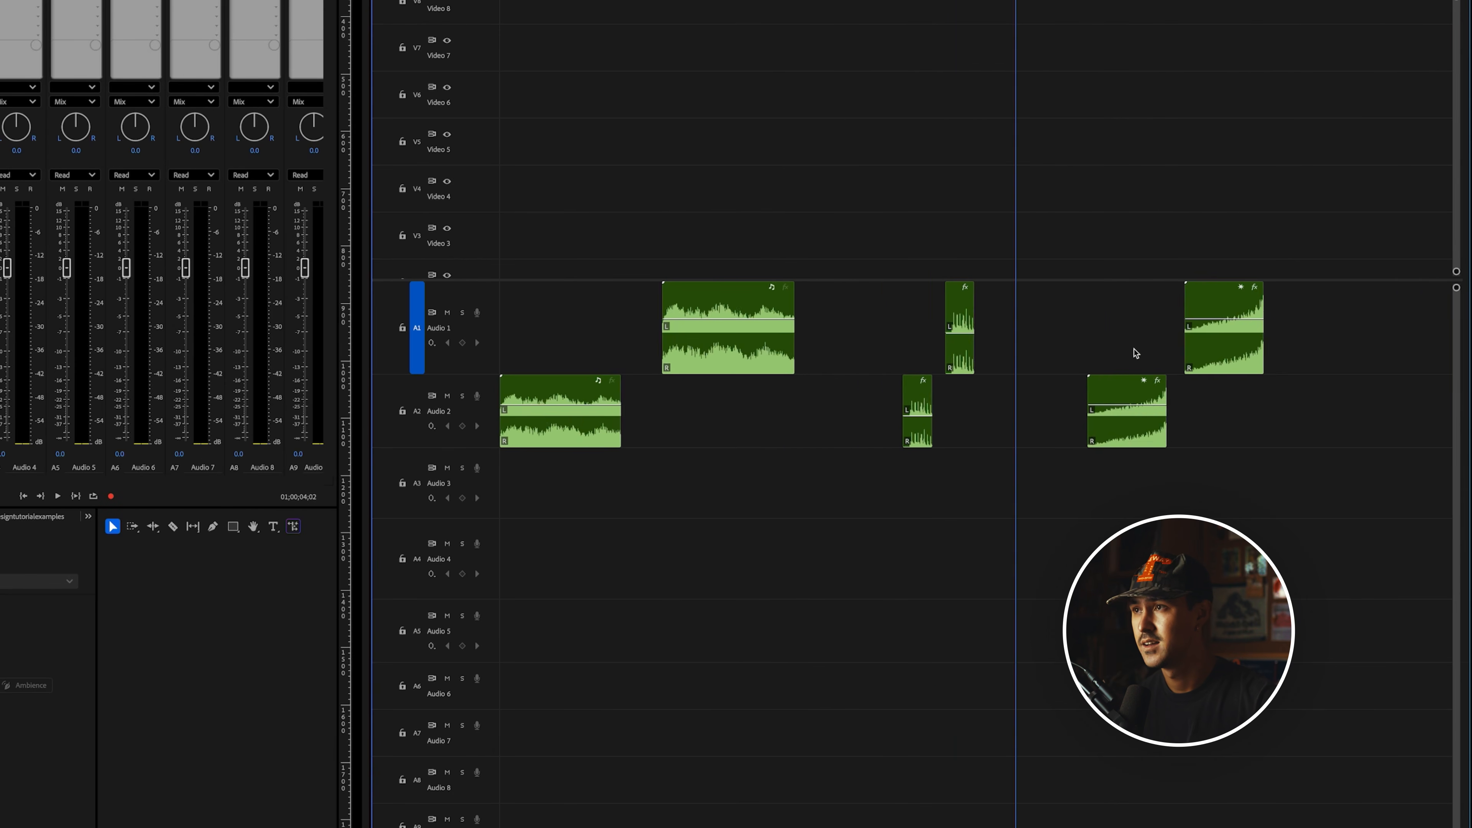
{"action": "scroll", "coordinate": [1048, 351], "scroll_direction": "up", "scroll_amount": 3}
{"action": "left_click", "coordinate": [935, 1]}
{"action": "key", "text": "space"}
{"action": "scroll", "coordinate": [1069, 460], "scroll_direction": "up", "scroll_amount": 3}
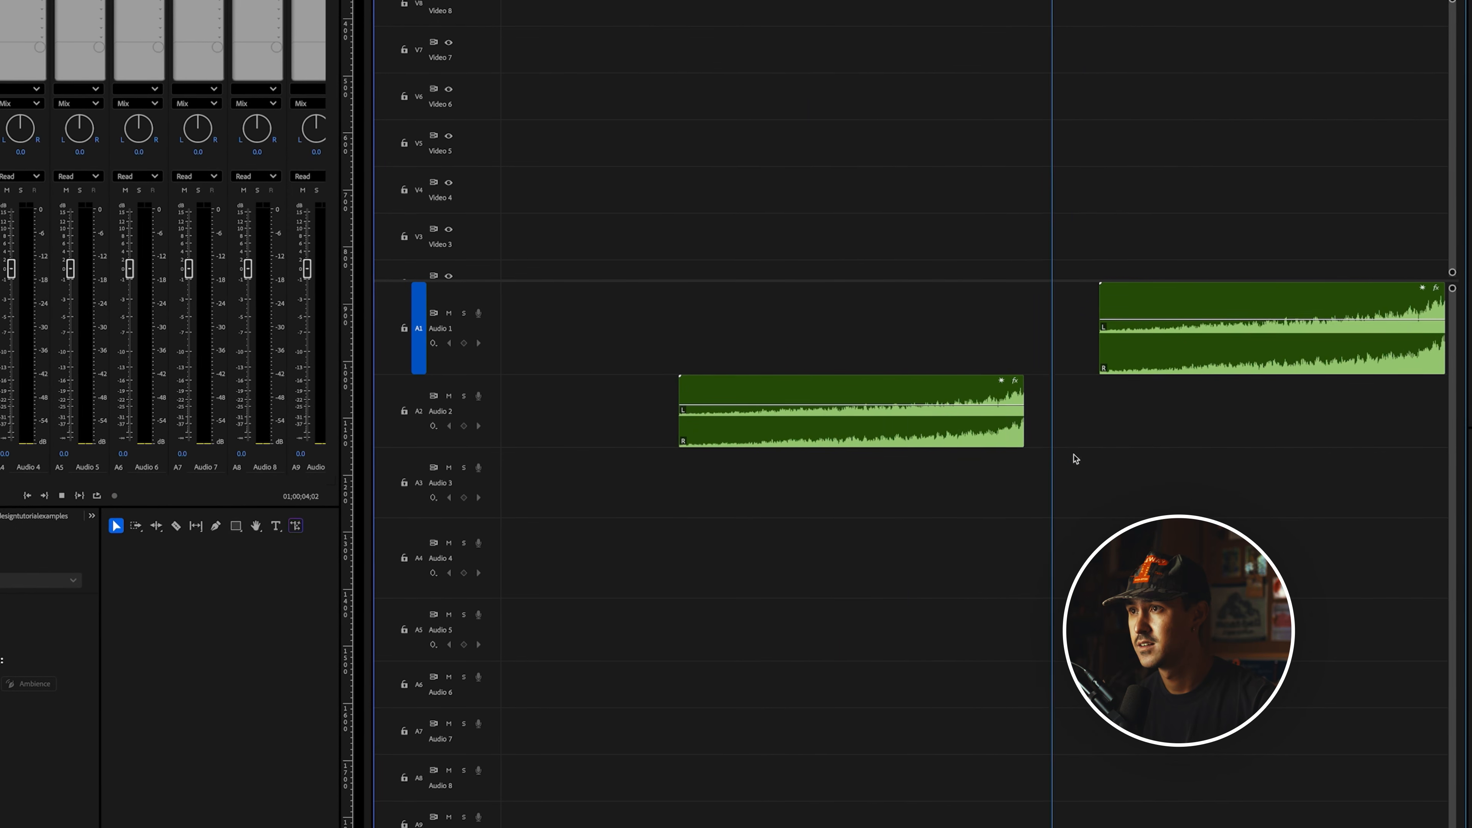
{"action": "scroll", "coordinate": [1179, 417], "scroll_direction": "down", "scroll_amount": 2}
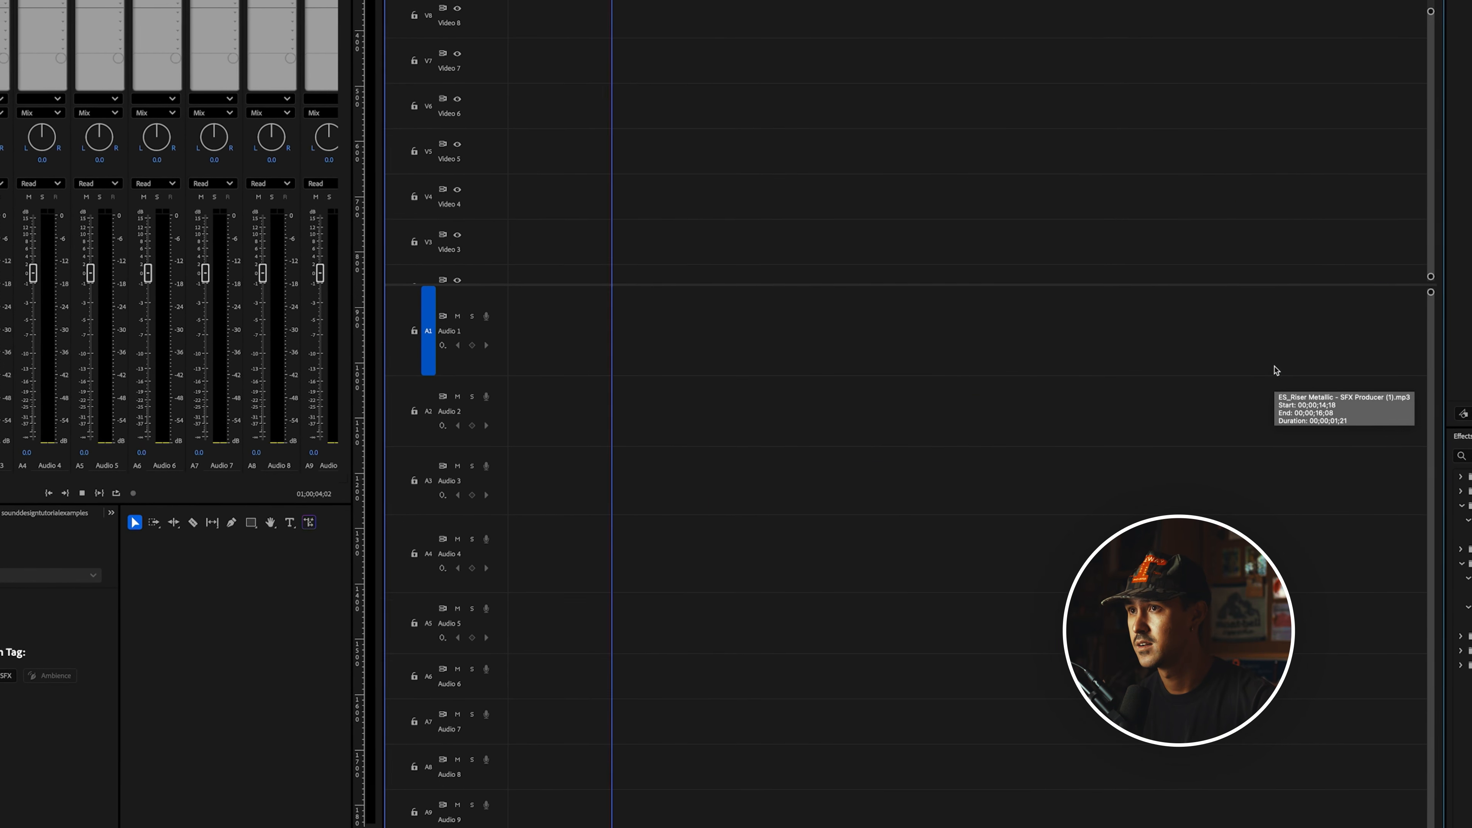
Stop playback past the last riser clip
{"action": "key", "text": "space"}
{"action": "scroll", "coordinate": [1194, 379], "scroll_direction": "down", "scroll_amount": 5}
{"action": "scroll", "coordinate": [891, 377], "scroll_direction": "up", "scroll_amount": 3}
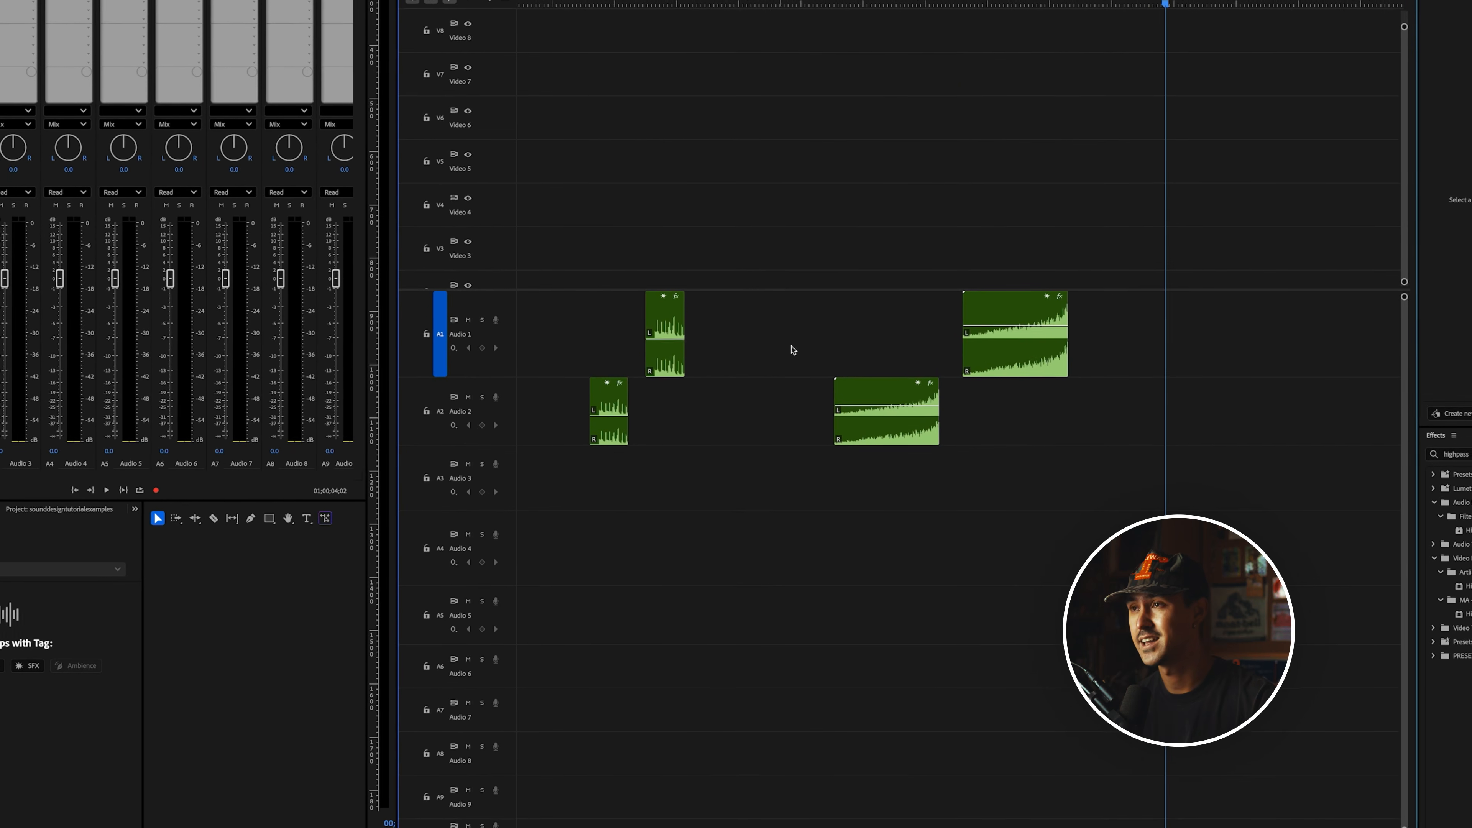
{"action": "scroll", "coordinate": [1002, 417], "scroll_direction": "down", "scroll_amount": 3}
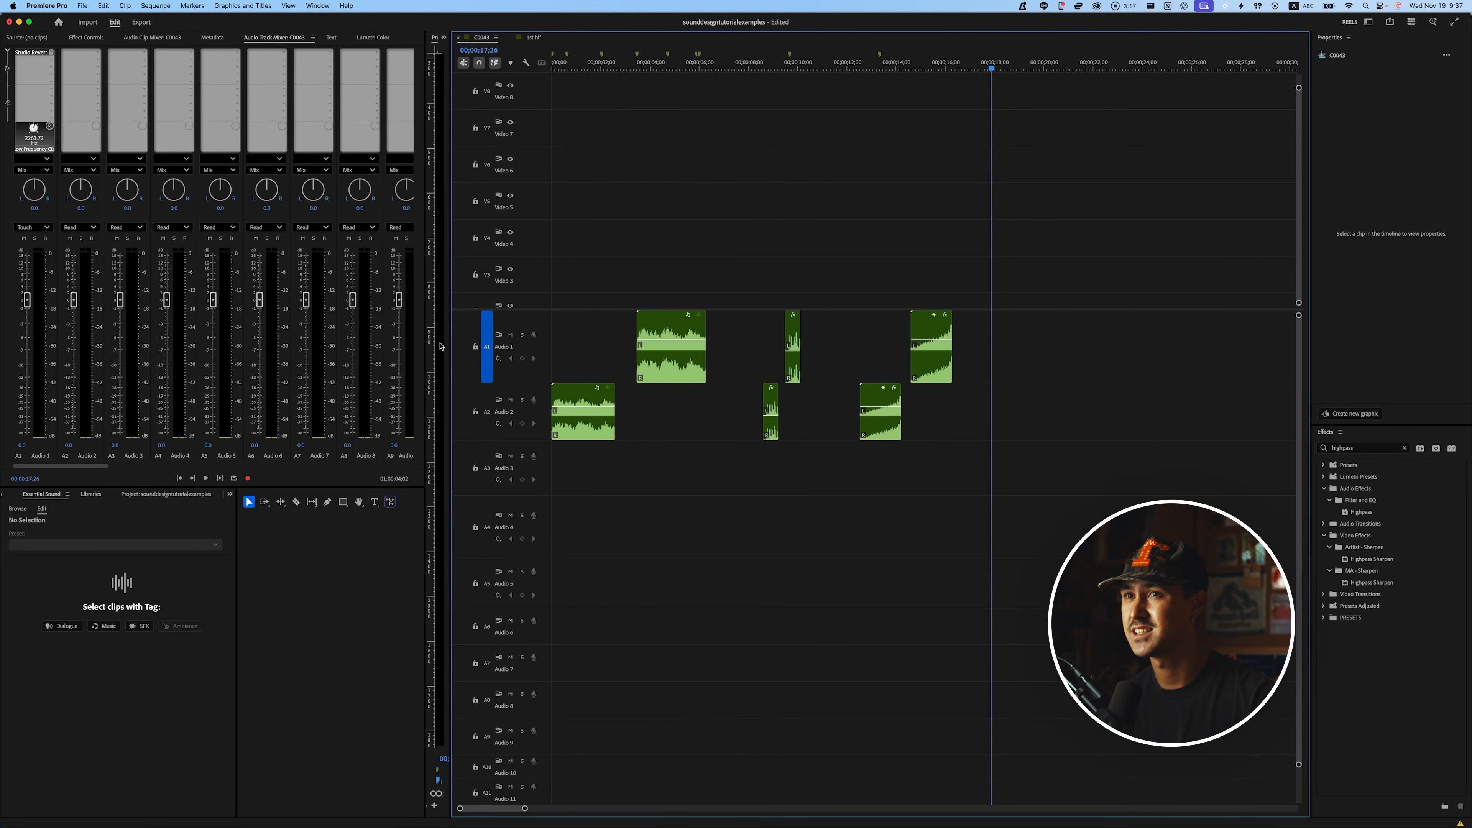
Lock the Audio 1 track and unlock it again
{"action": "left_click", "coordinate": [474, 347]}
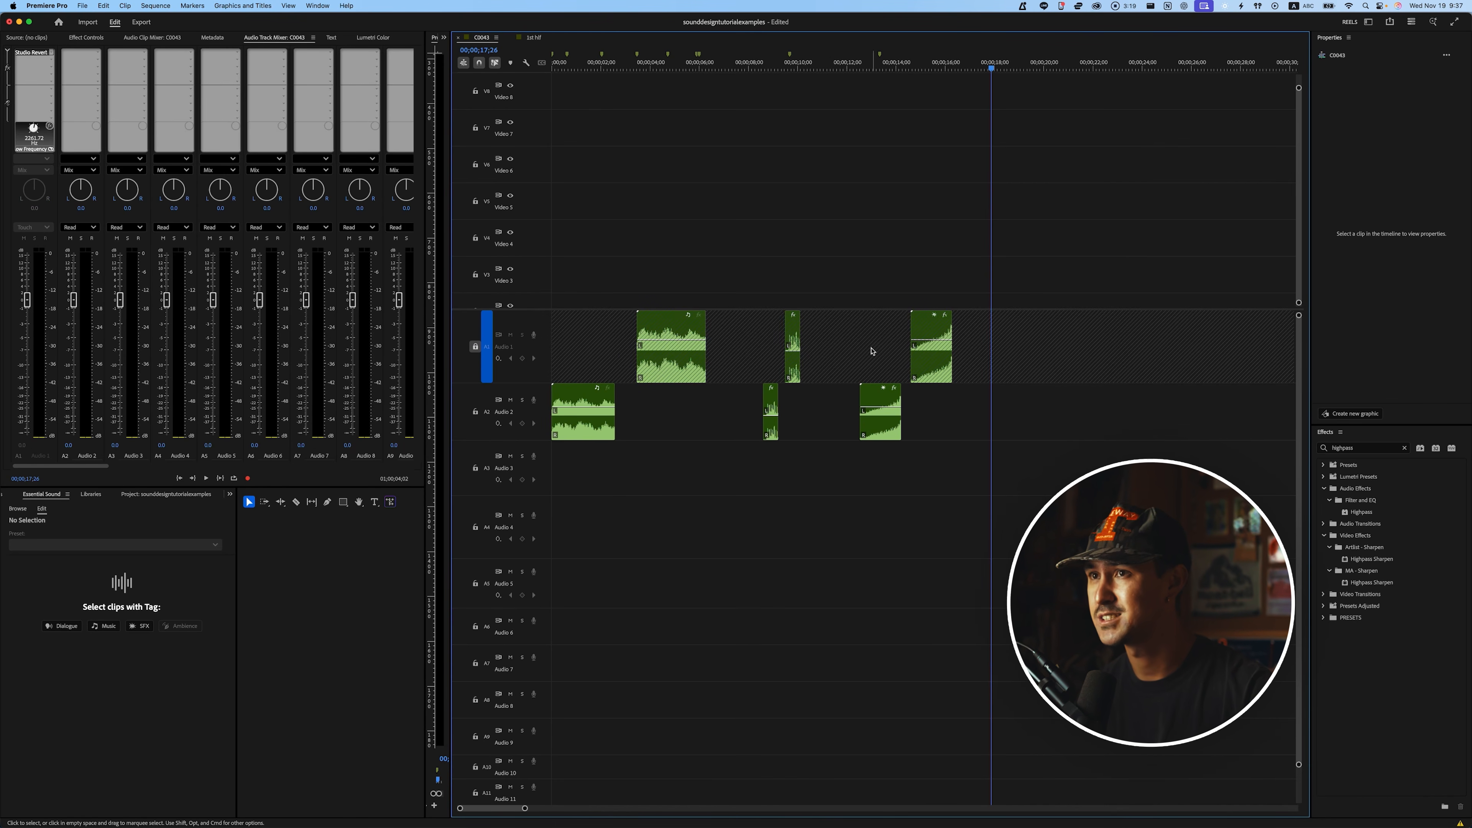
{"action": "left_click", "coordinate": [475, 347]}
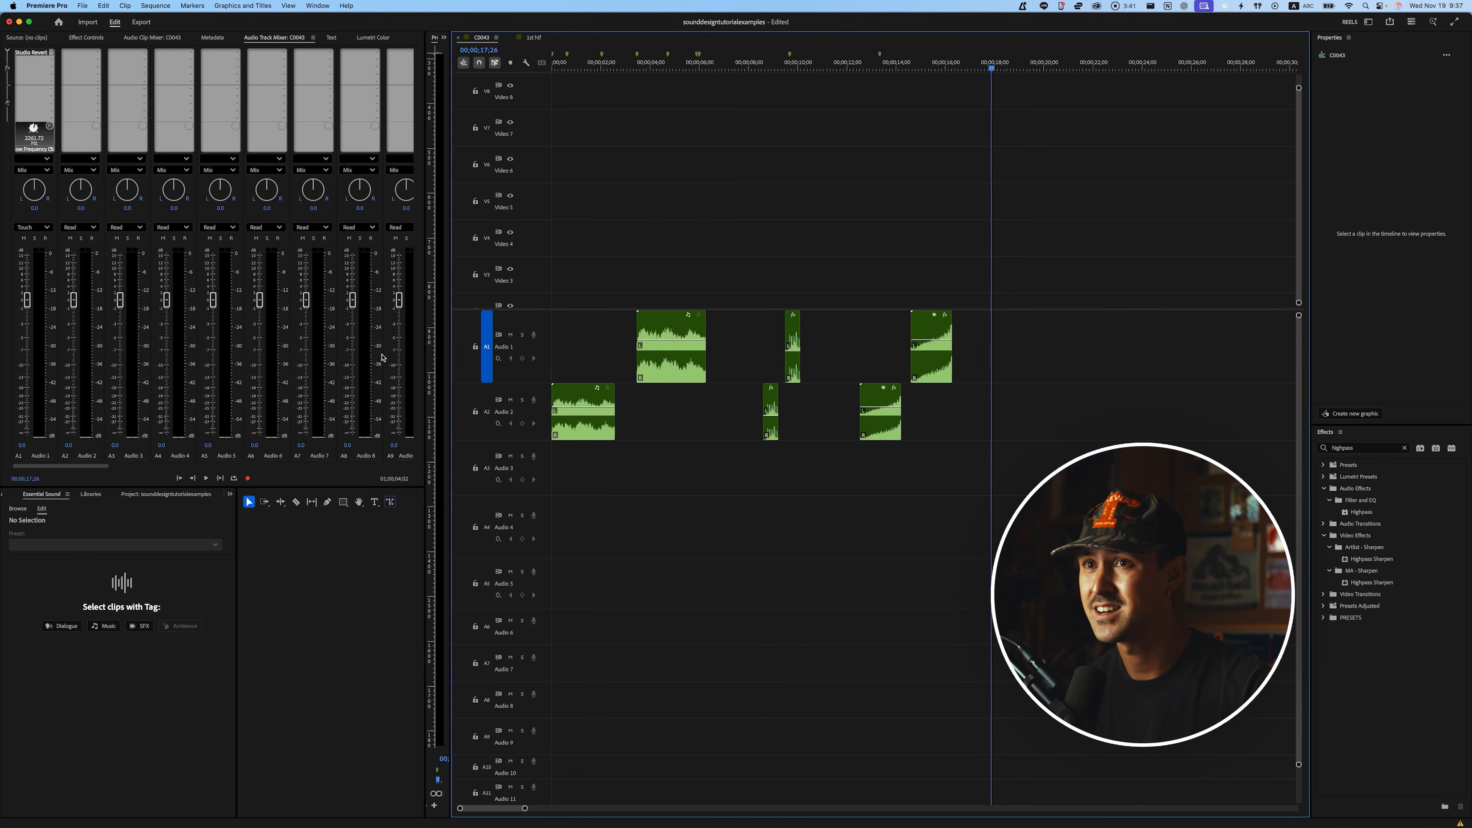
Rename the Audio 1 track as Studio Reverb
{"action": "right_click", "coordinate": [506, 349]}
{"action": "left_click", "coordinate": [526, 361]}
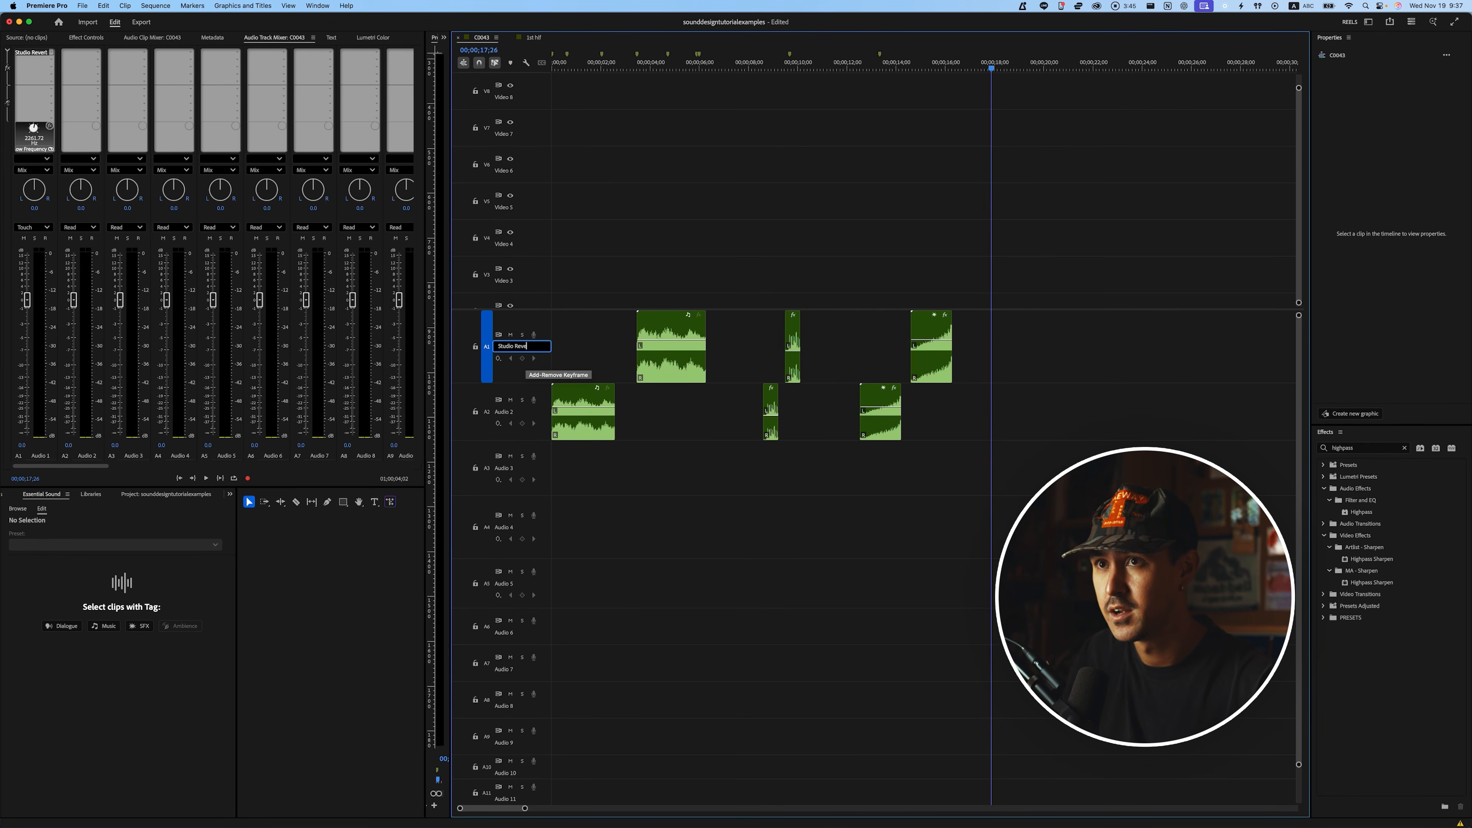
Play the first Air Swoosh clip on Audio 2 at about 00;00;33 to hear it at normal speed
{"action": "left_click_drag", "start_coordinate": [591, 67], "coordinate": [676, 116]}
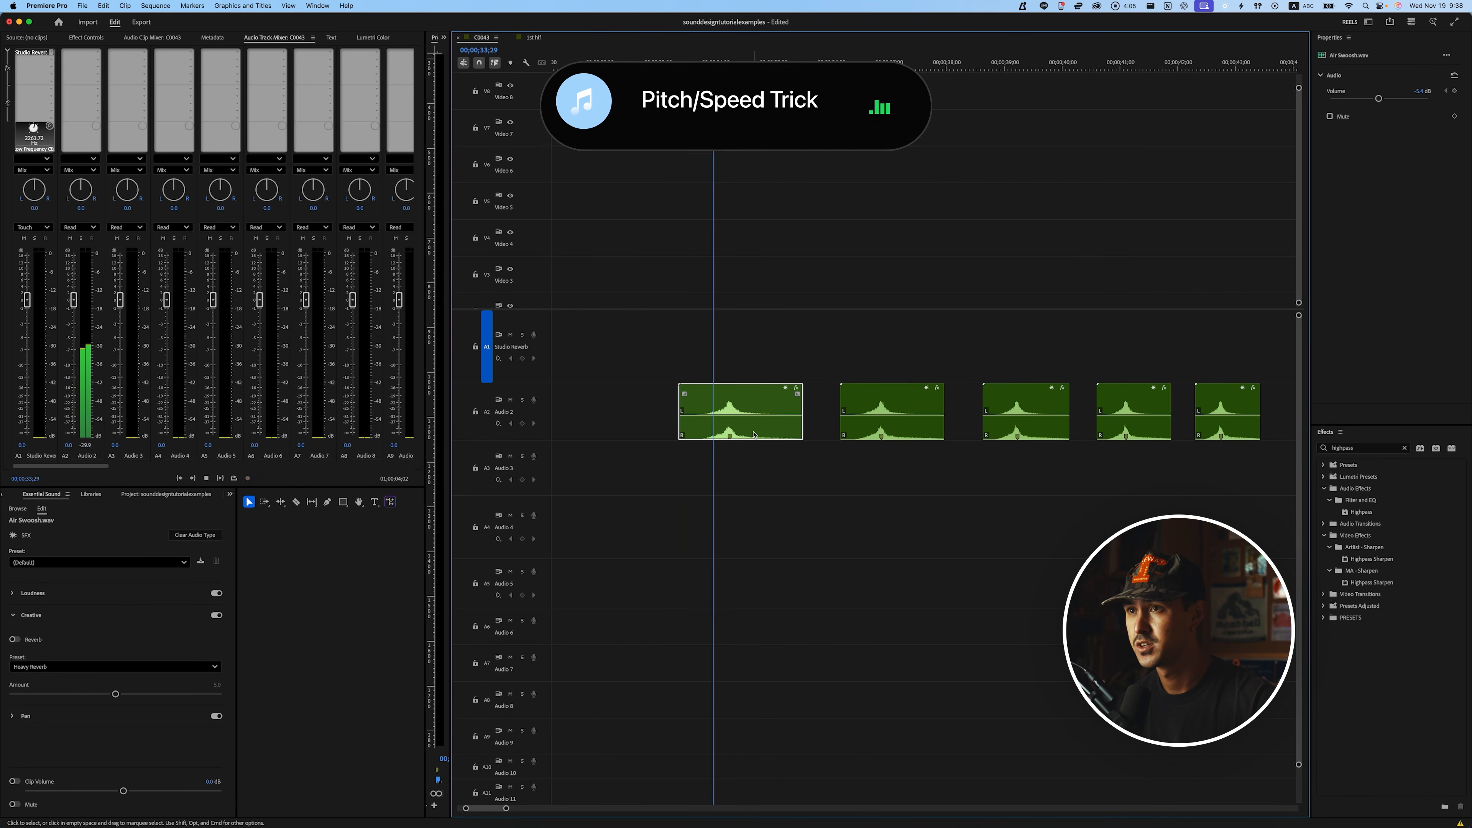
{"action": "key", "text": "space"}
{"action": "scroll", "coordinate": [751, 458], "scroll_direction": "down", "scroll_amount": 1}
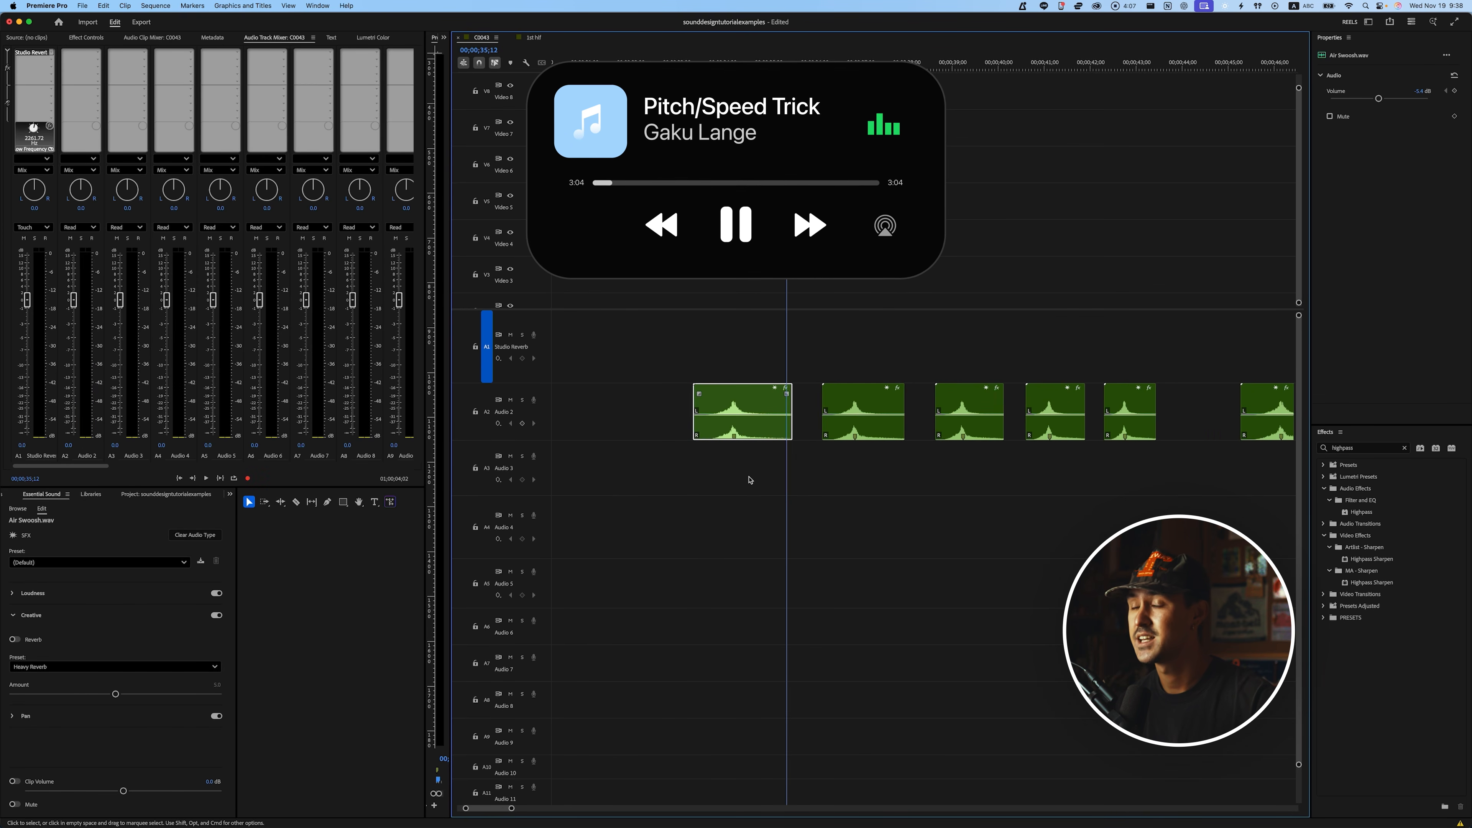
Try to drag the first Air Swoosh clip downward and undo the change
{"action": "left_click", "coordinate": [784, 479]}
{"action": "scroll", "coordinate": [834, 476], "scroll_direction": "down", "scroll_amount": 1}
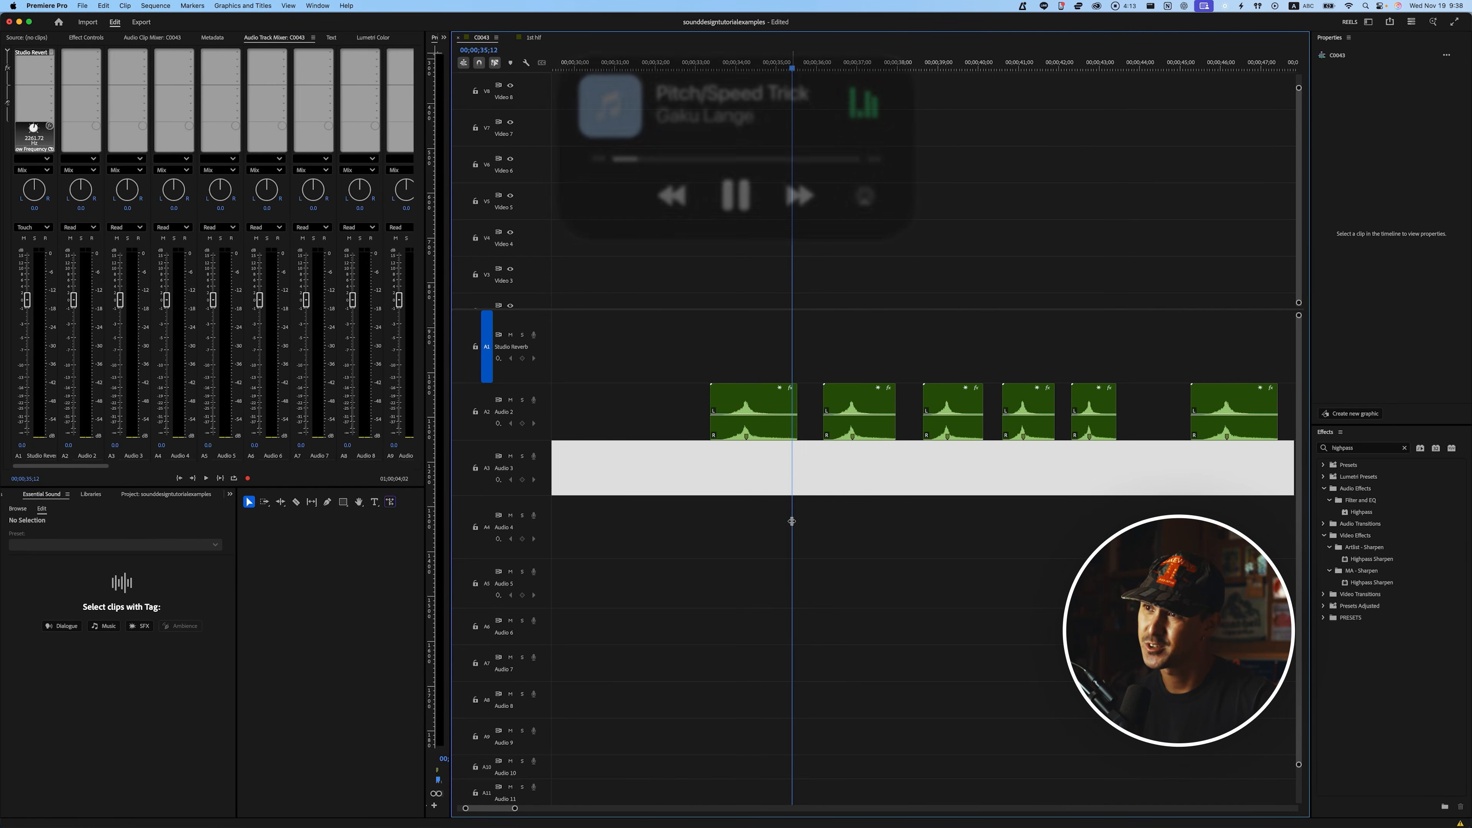
{"action": "scroll", "coordinate": [746, 419], "scroll_direction": "up", "scroll_amount": 1}
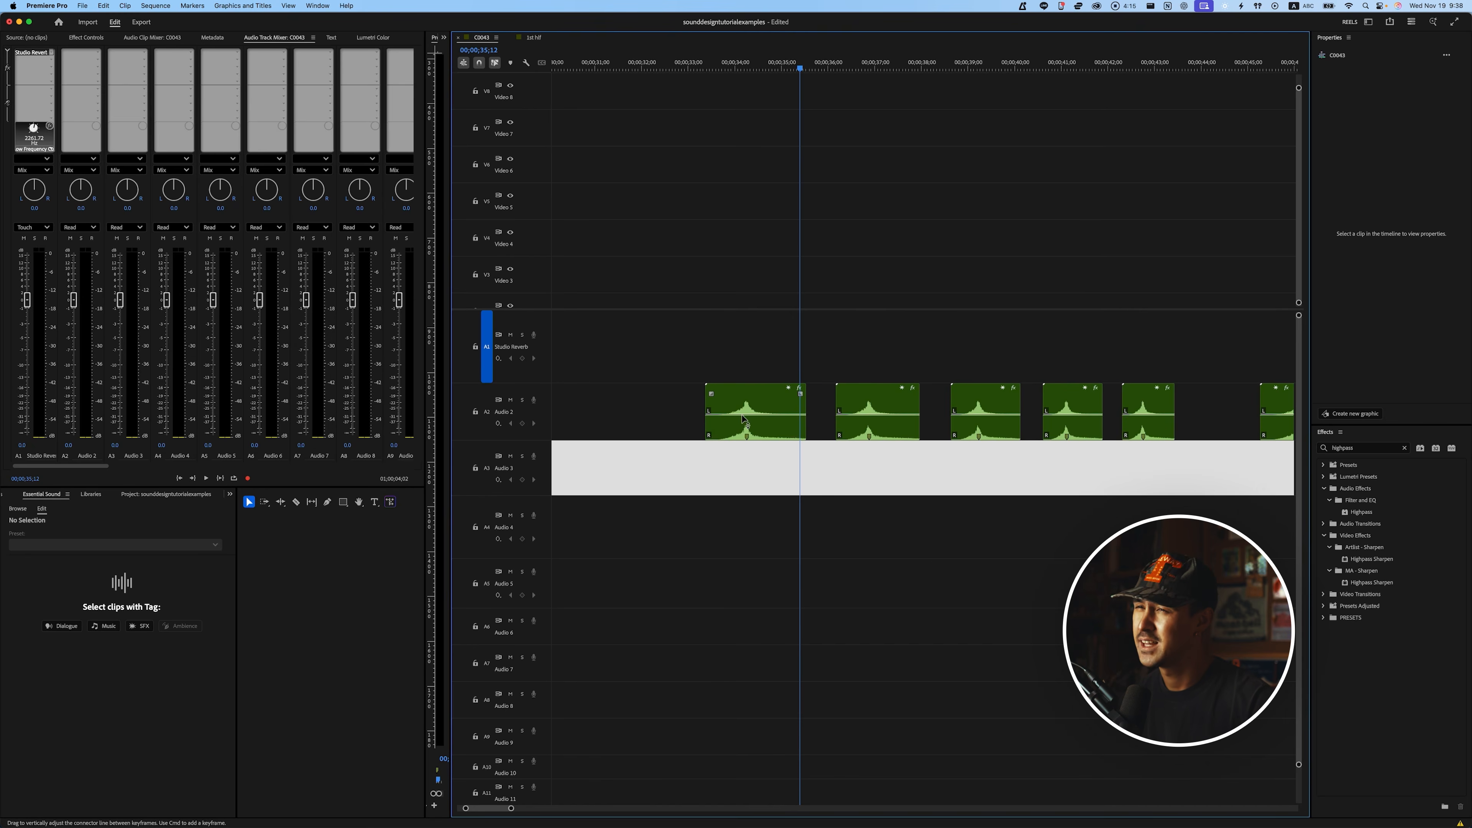
{"action": "left_click_drag", "start_coordinate": [746, 425], "coordinate": [750, 456]}
{"action": "key", "text": "super+z"}
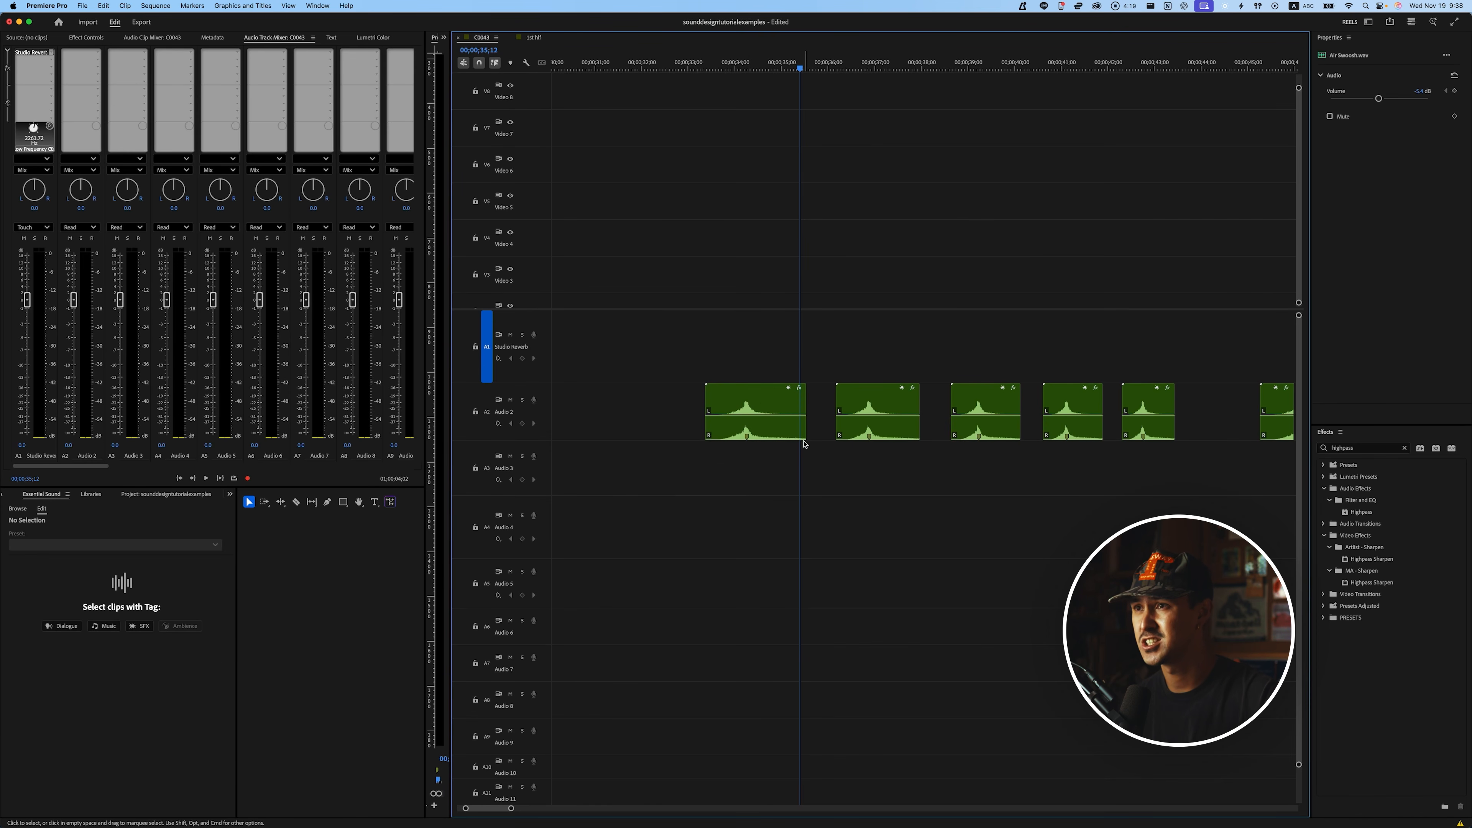
Inspect the speed and duration settings of the second Air Swoosh clip
{"action": "left_click", "coordinate": [897, 438]}
{"action": "right_click", "coordinate": [859, 429]}
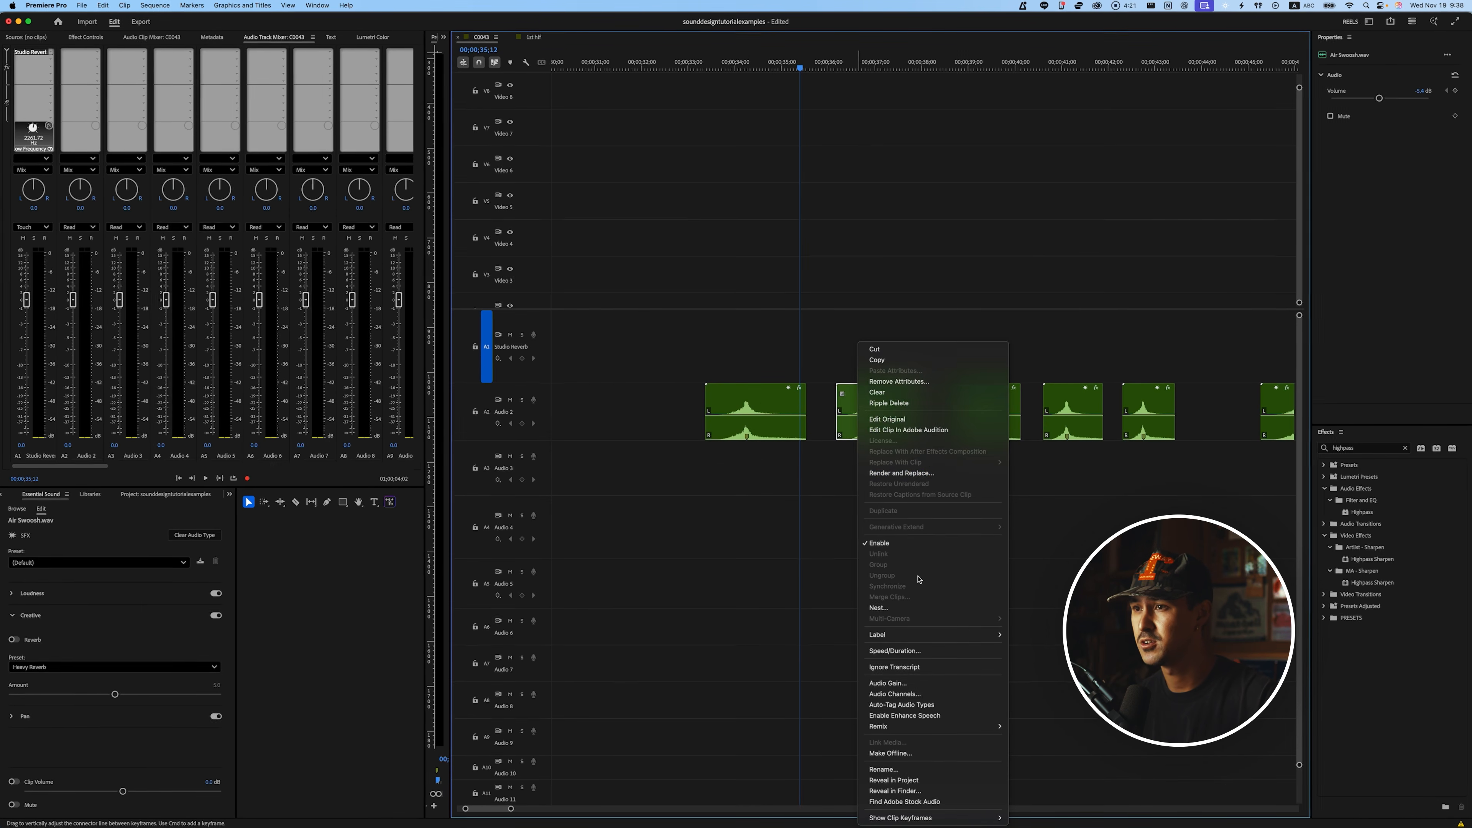
{"action": "left_click", "coordinate": [903, 656]}
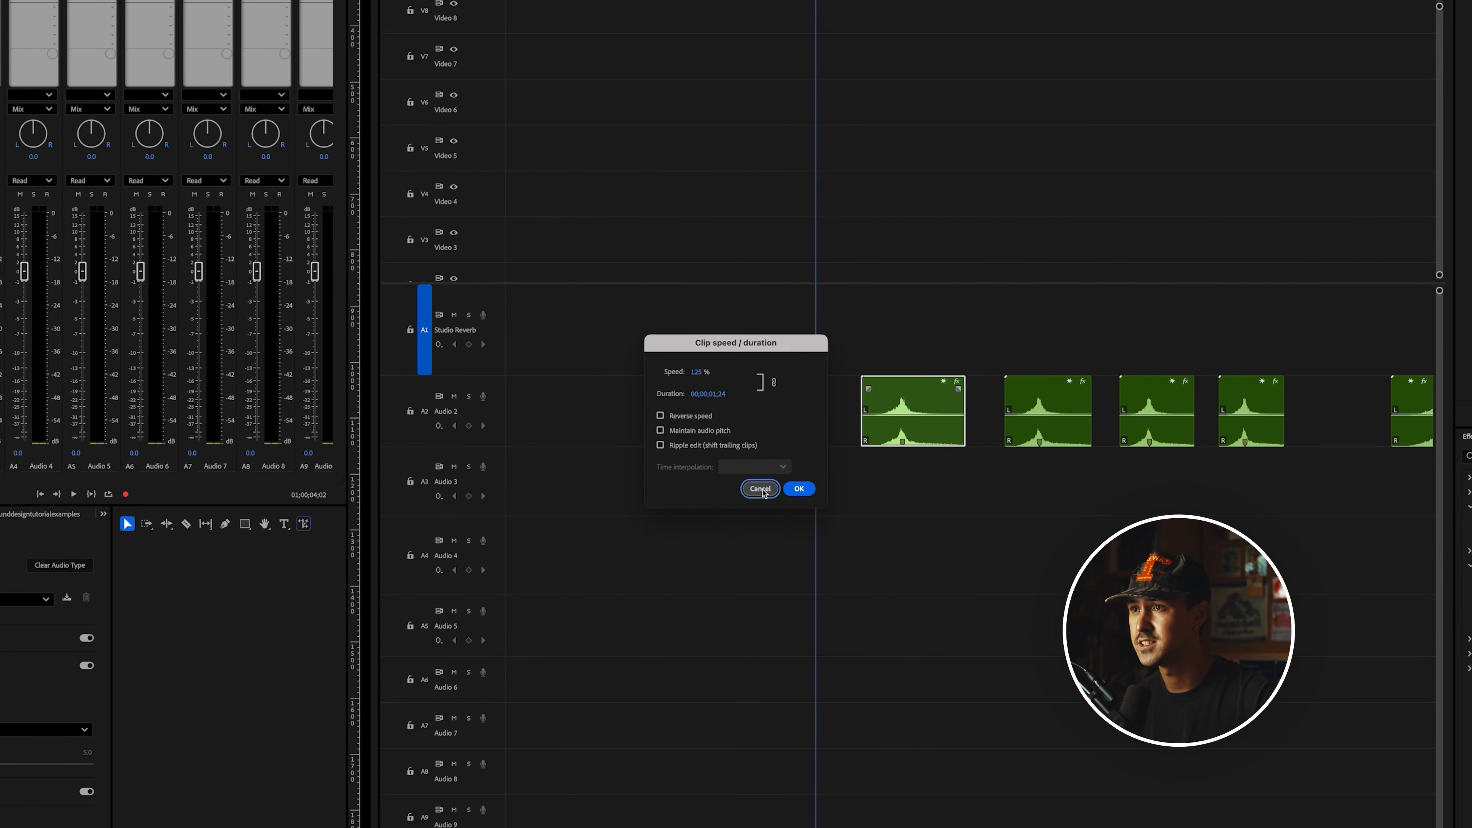
{"action": "left_click", "coordinate": [759, 489]}
Select the four faster Air Swoosh copies on Audio 2 in turn and clear the selection
{"action": "left_click_drag", "start_coordinate": [947, 332], "coordinate": [874, 472]}
{"action": "left_click_drag", "start_coordinate": [1076, 325], "coordinate": [1011, 480]}
{"action": "left_click_drag", "start_coordinate": [1156, 338], "coordinate": [1144, 458]}
{"action": "left_click_drag", "start_coordinate": [1272, 344], "coordinate": [1213, 473]}
{"action": "left_click", "coordinate": [1083, 547]}
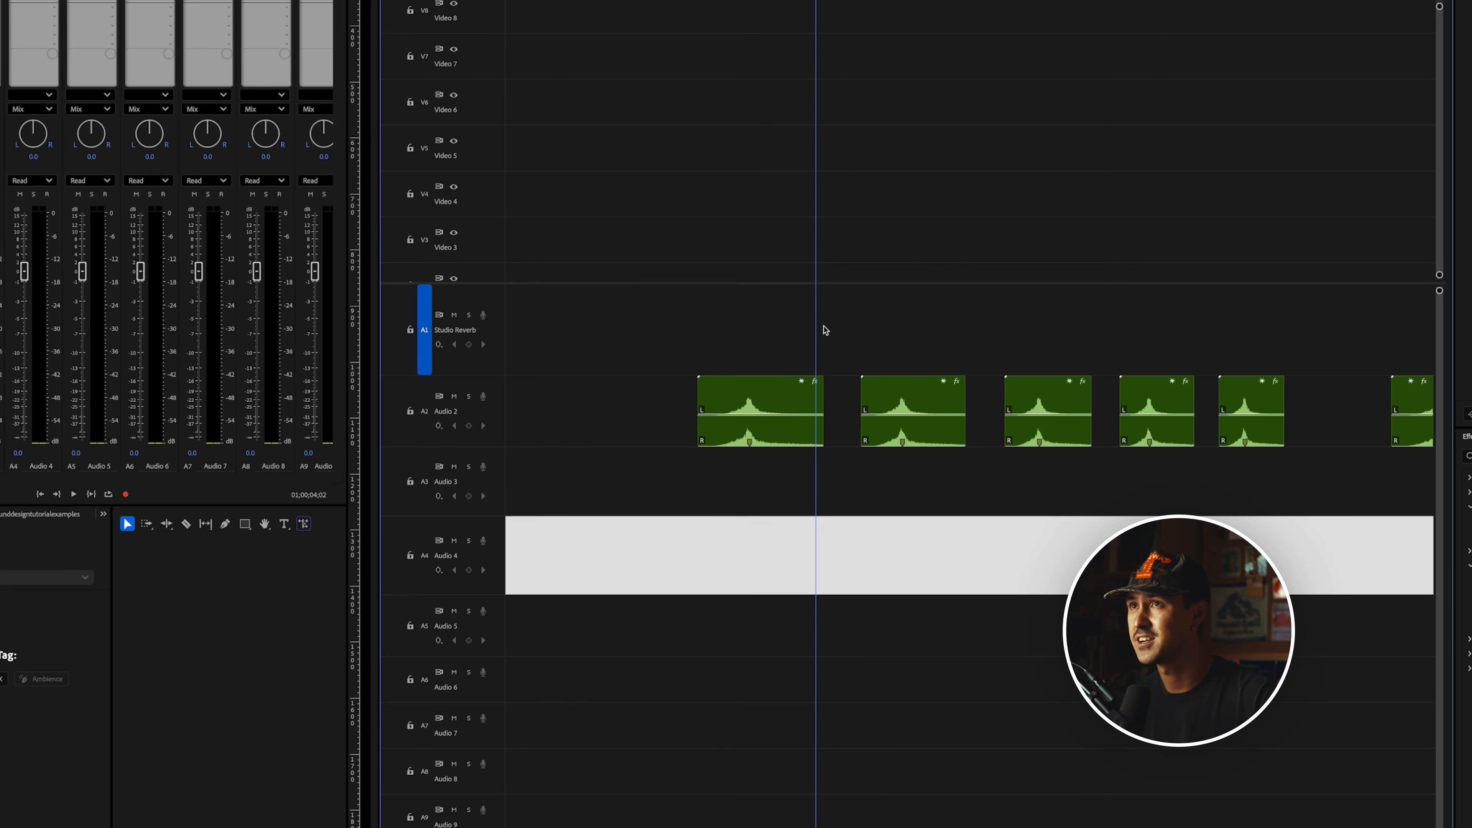
Play the five Air Swoosh clips from the start of the first to compare their pitch at rising speeds
{"action": "left_click", "coordinate": [701, 1]}
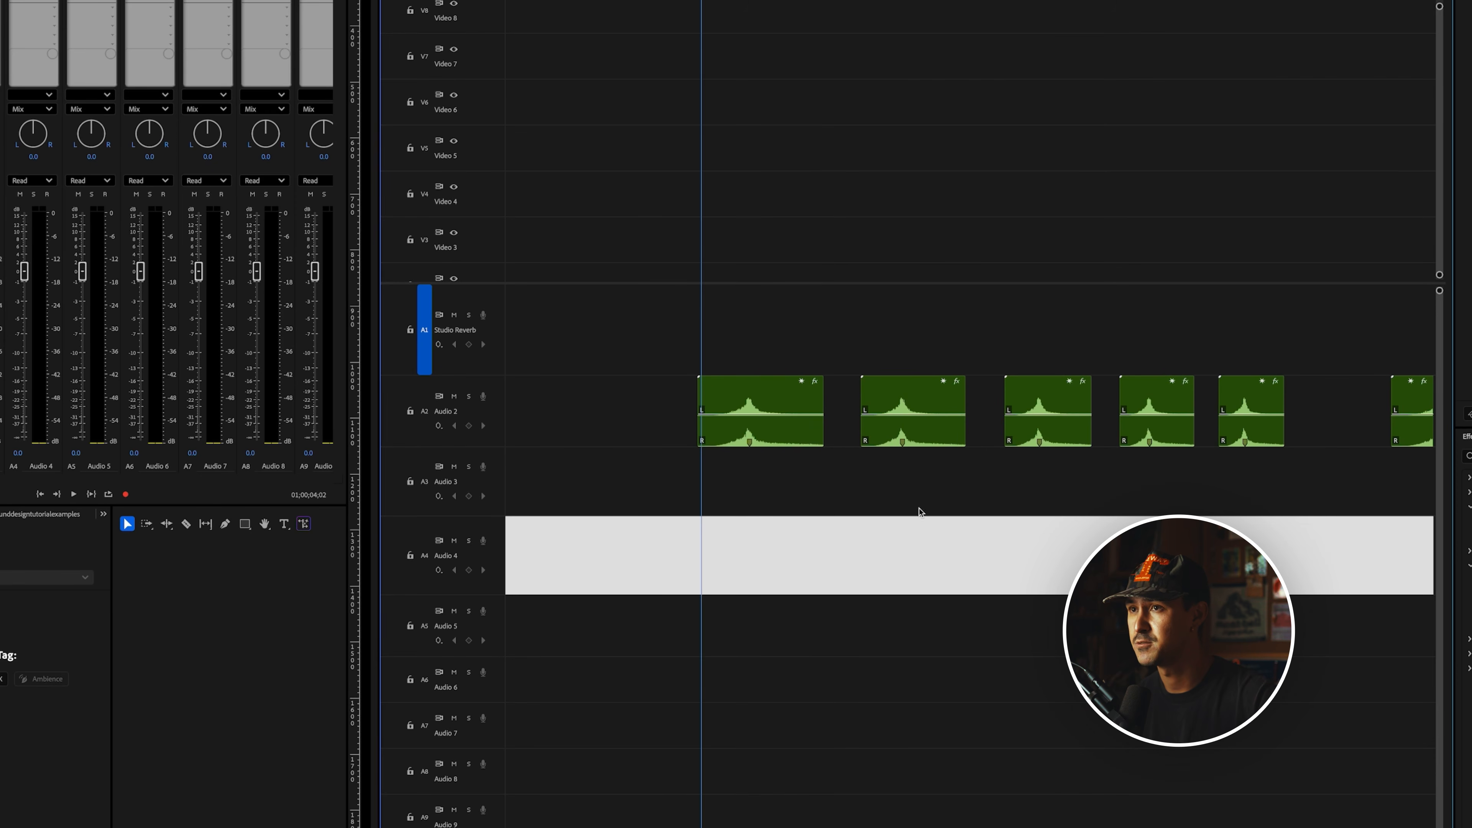
{"action": "left_click", "coordinate": [918, 507]}
{"action": "left_click", "coordinate": [794, 493]}
{"action": "key", "text": "space"}
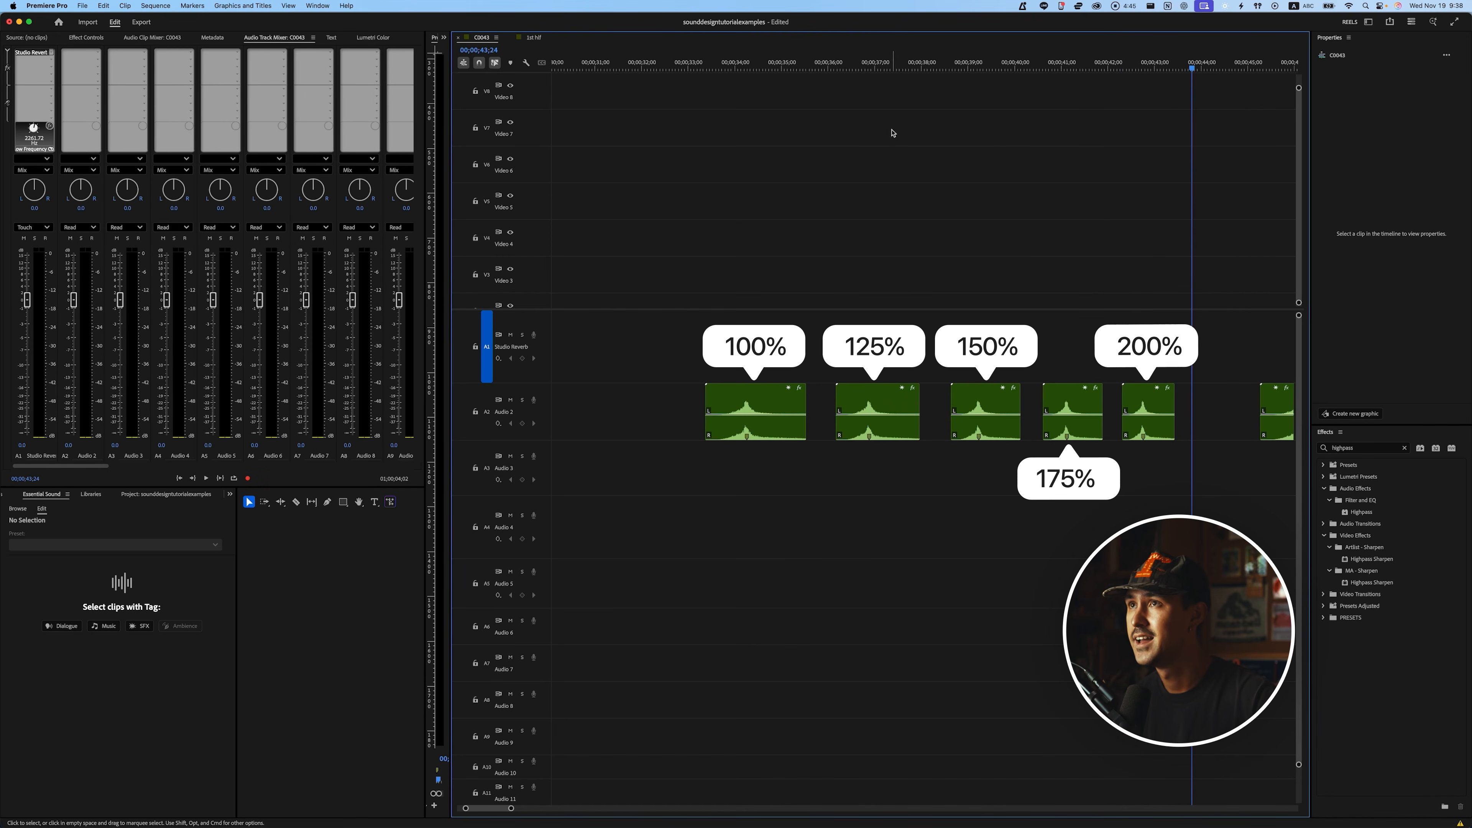
Turn on Maintain audio pitch in the second Air Swoosh clip's speed settings and play the clip
{"action": "left_click", "coordinate": [873, 387]}
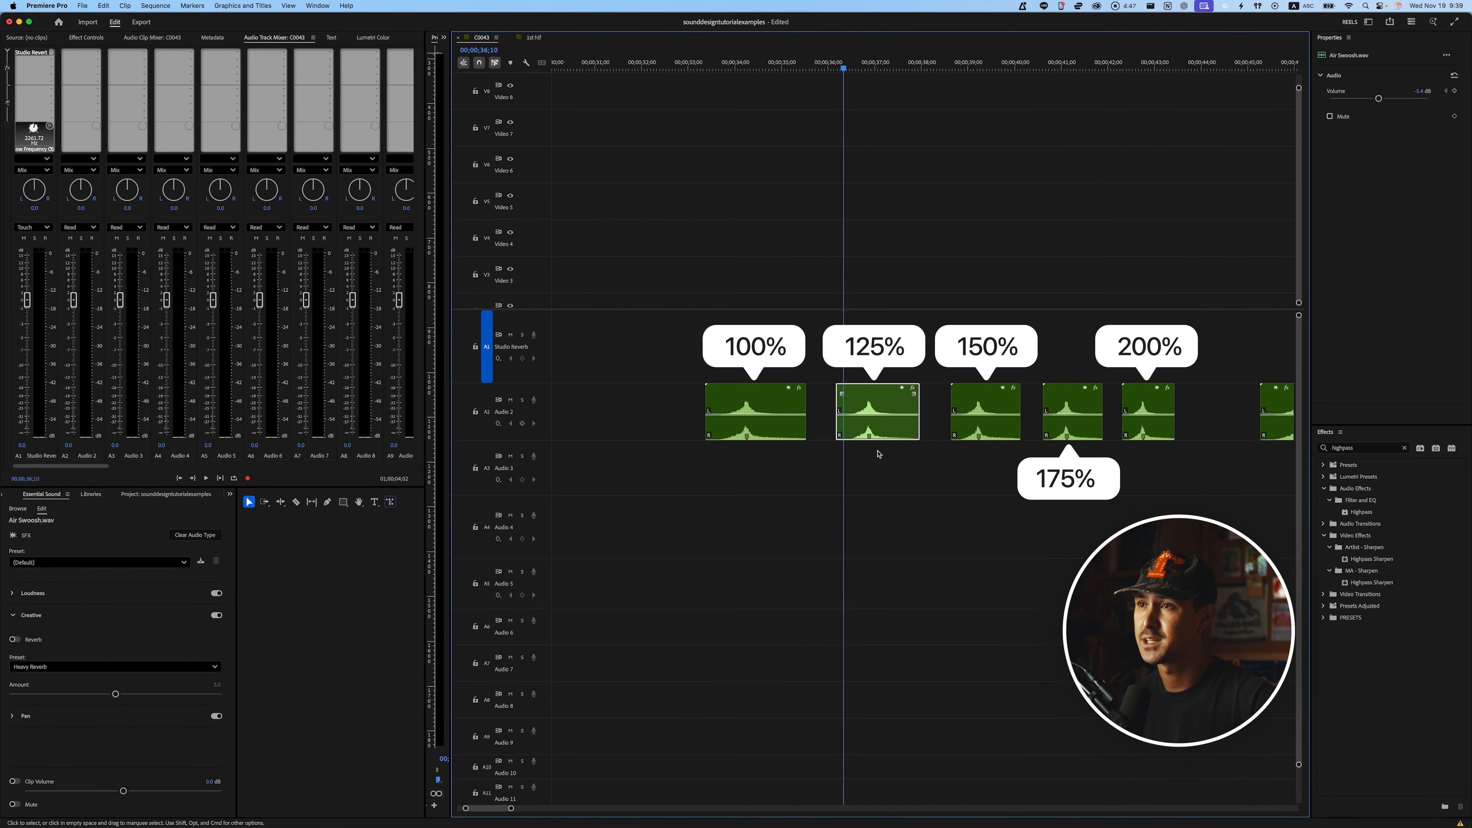
{"action": "right_click", "coordinate": [876, 429]}
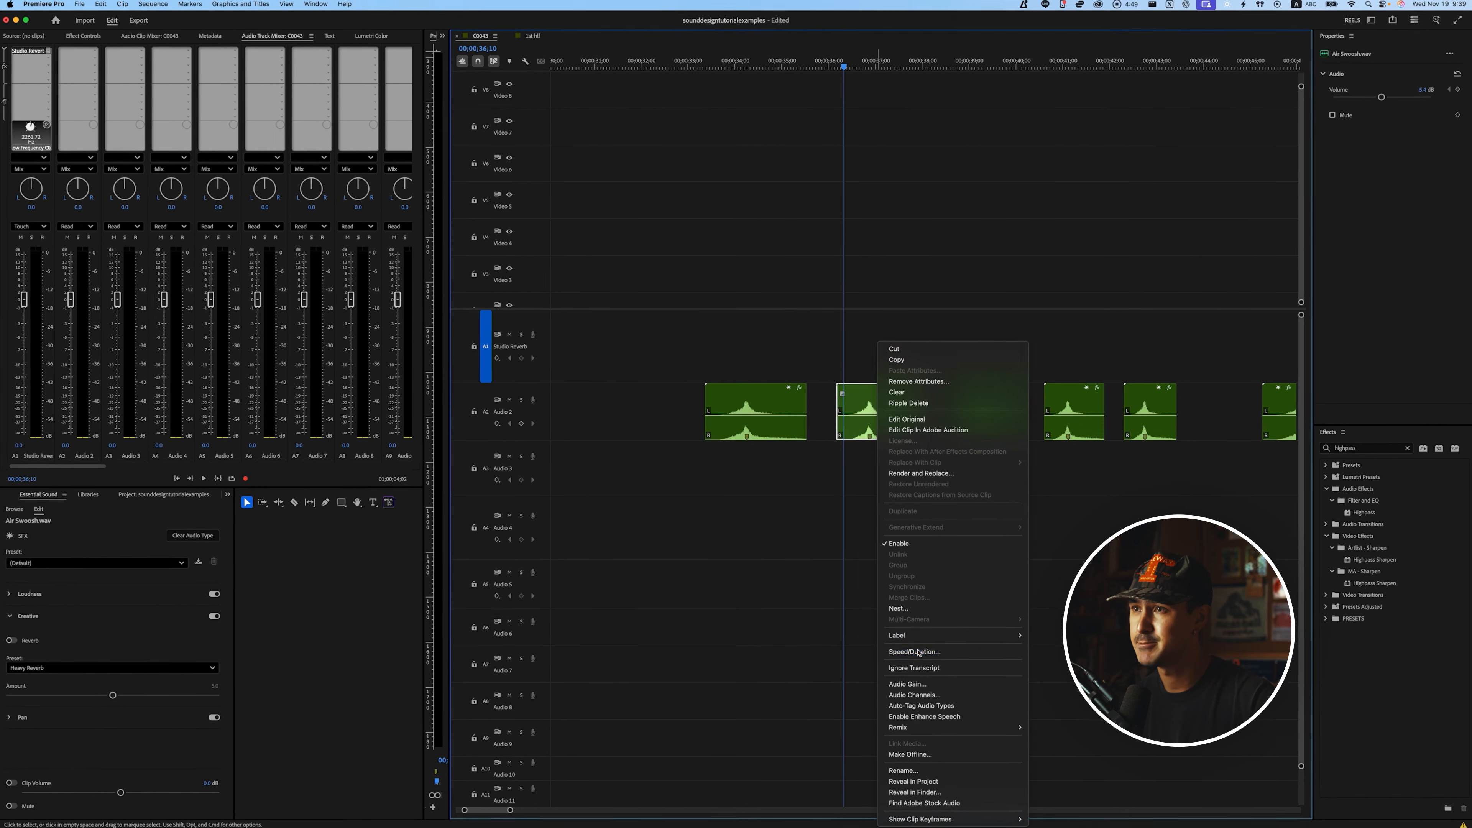
{"action": "left_click", "coordinate": [913, 651]}
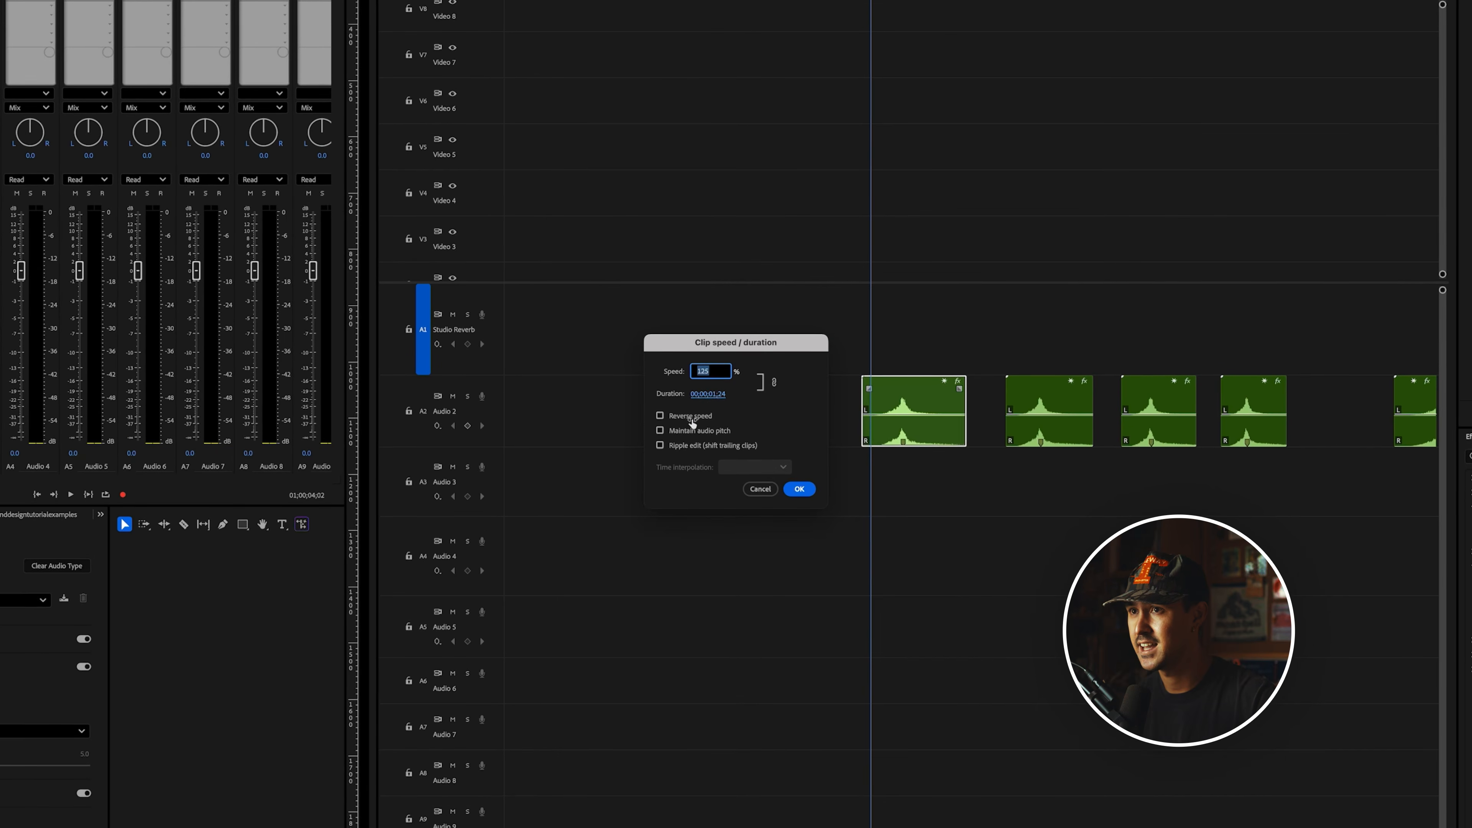
{"action": "left_click", "coordinate": [693, 435]}
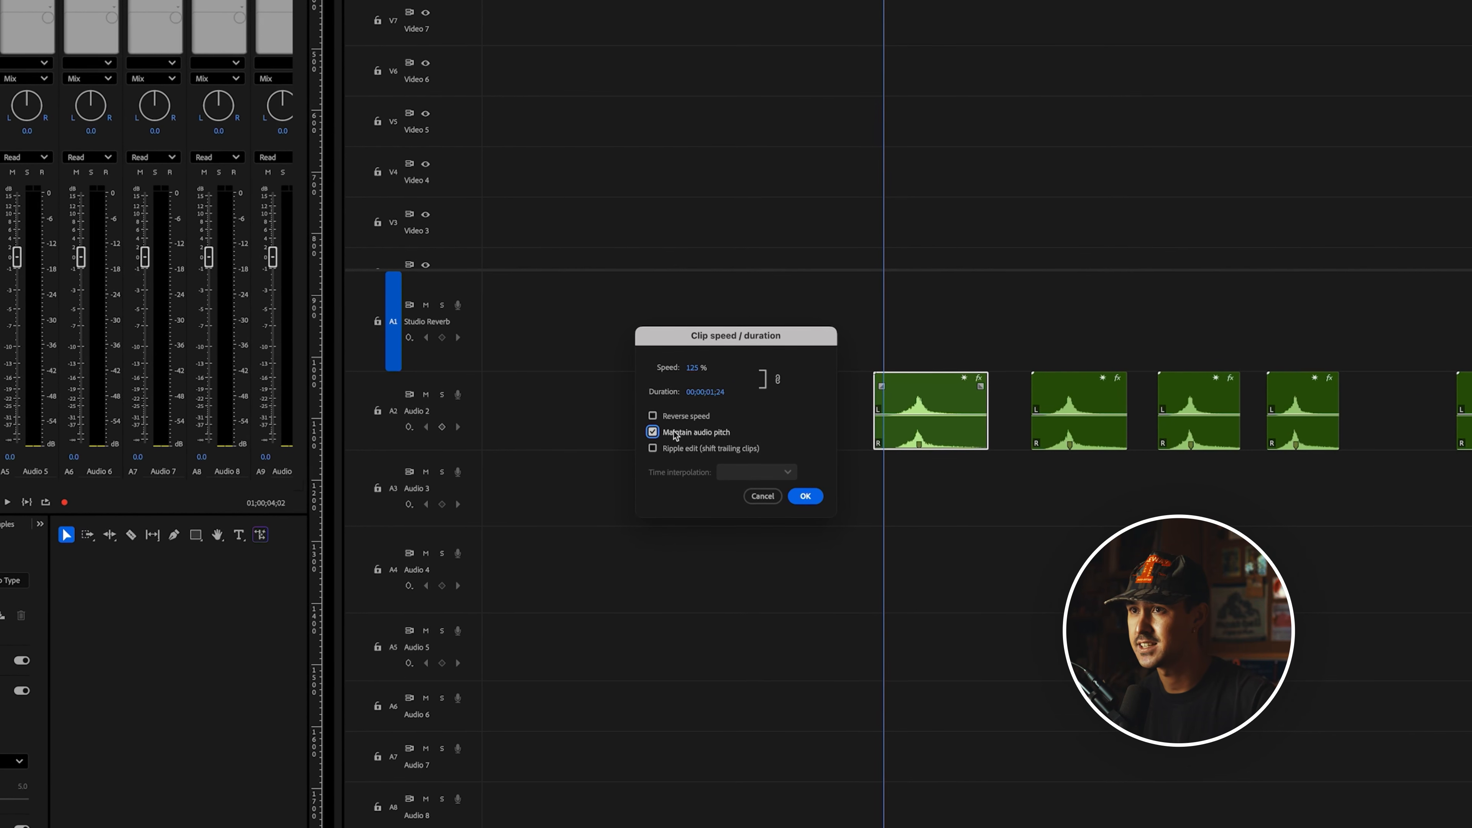
{"action": "left_click", "coordinate": [797, 495]}
{"action": "key", "text": "space"}
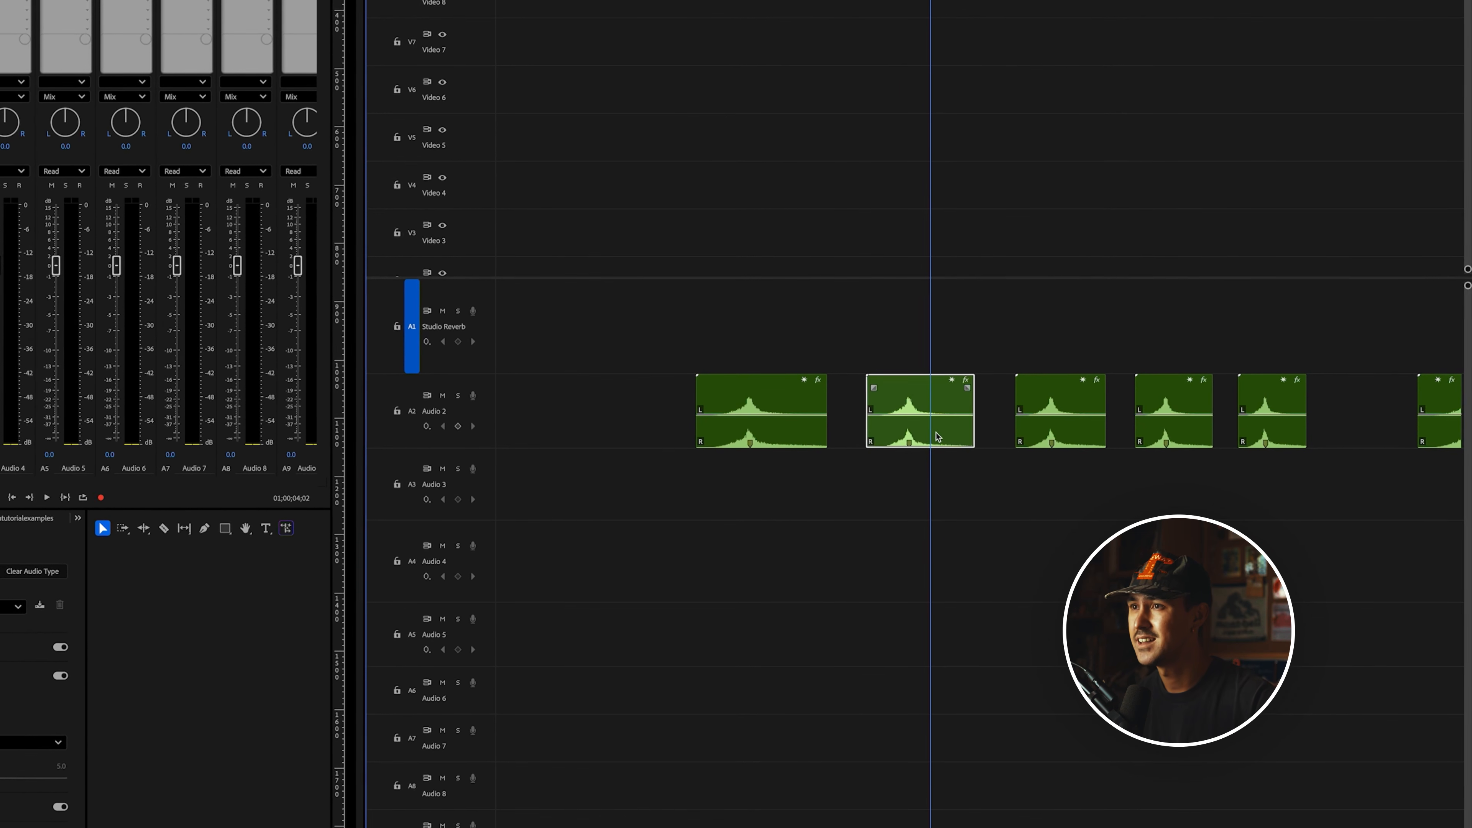
Reopen the second Air Swoosh clip's speed and duration settings and cancel them
{"action": "right_click", "coordinate": [937, 437]}
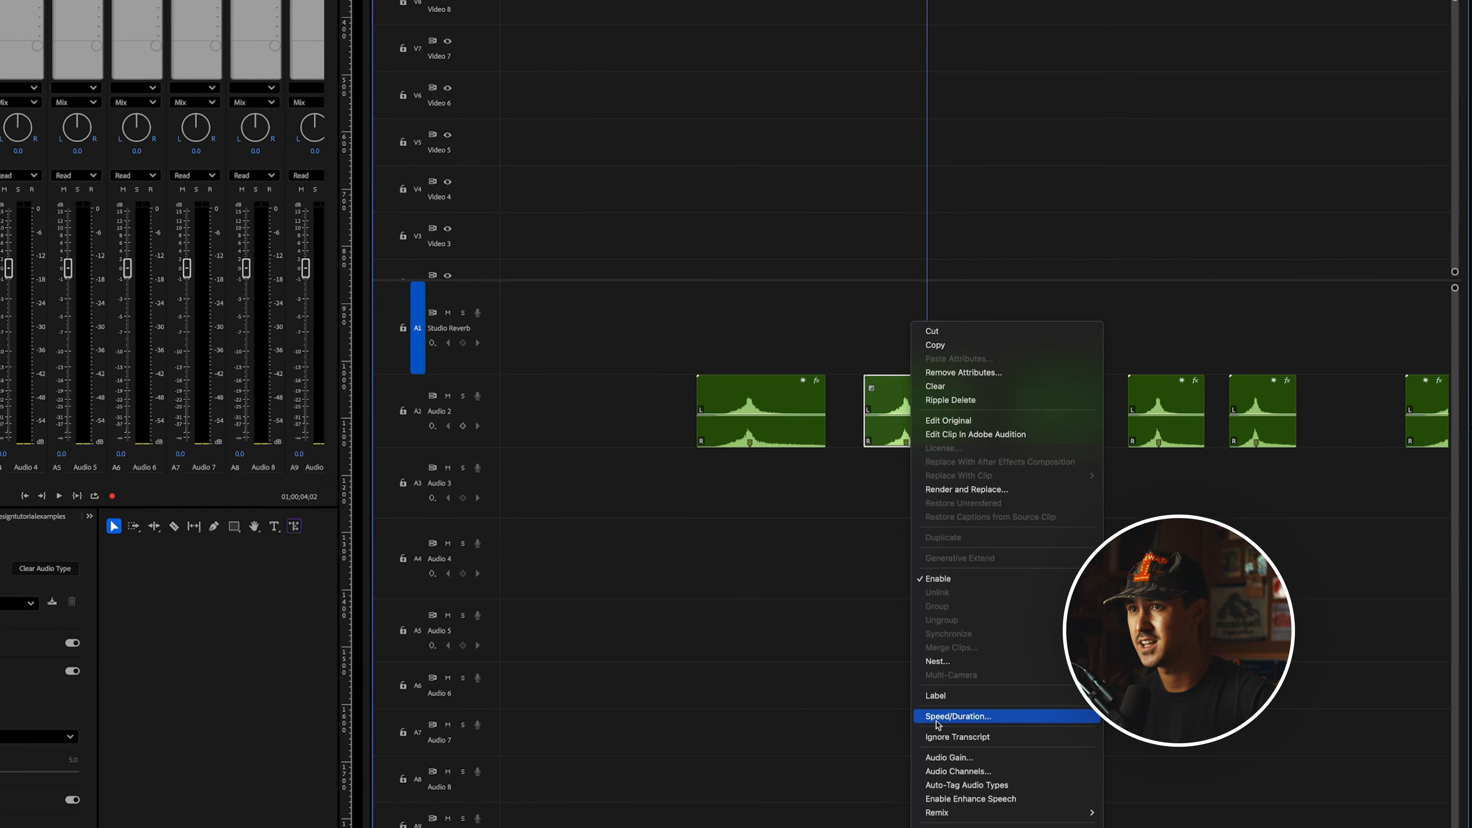
{"action": "left_click", "coordinate": [950, 717]}
{"action": "left_click", "coordinate": [760, 490]}
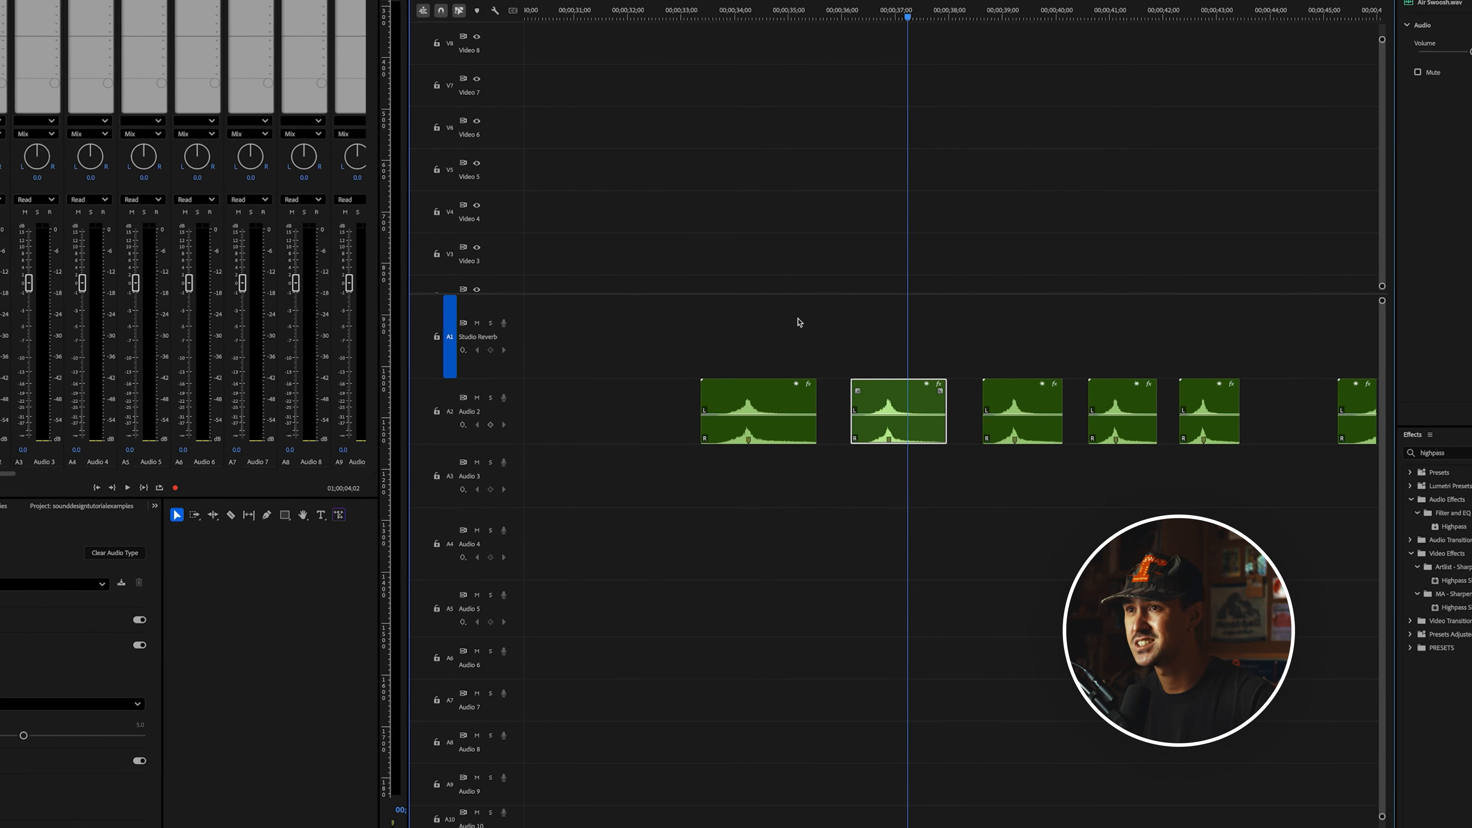
Select all five speed variants of Air Swoosh together, and select only the first one again
{"action": "left_click", "coordinate": [741, 408]}
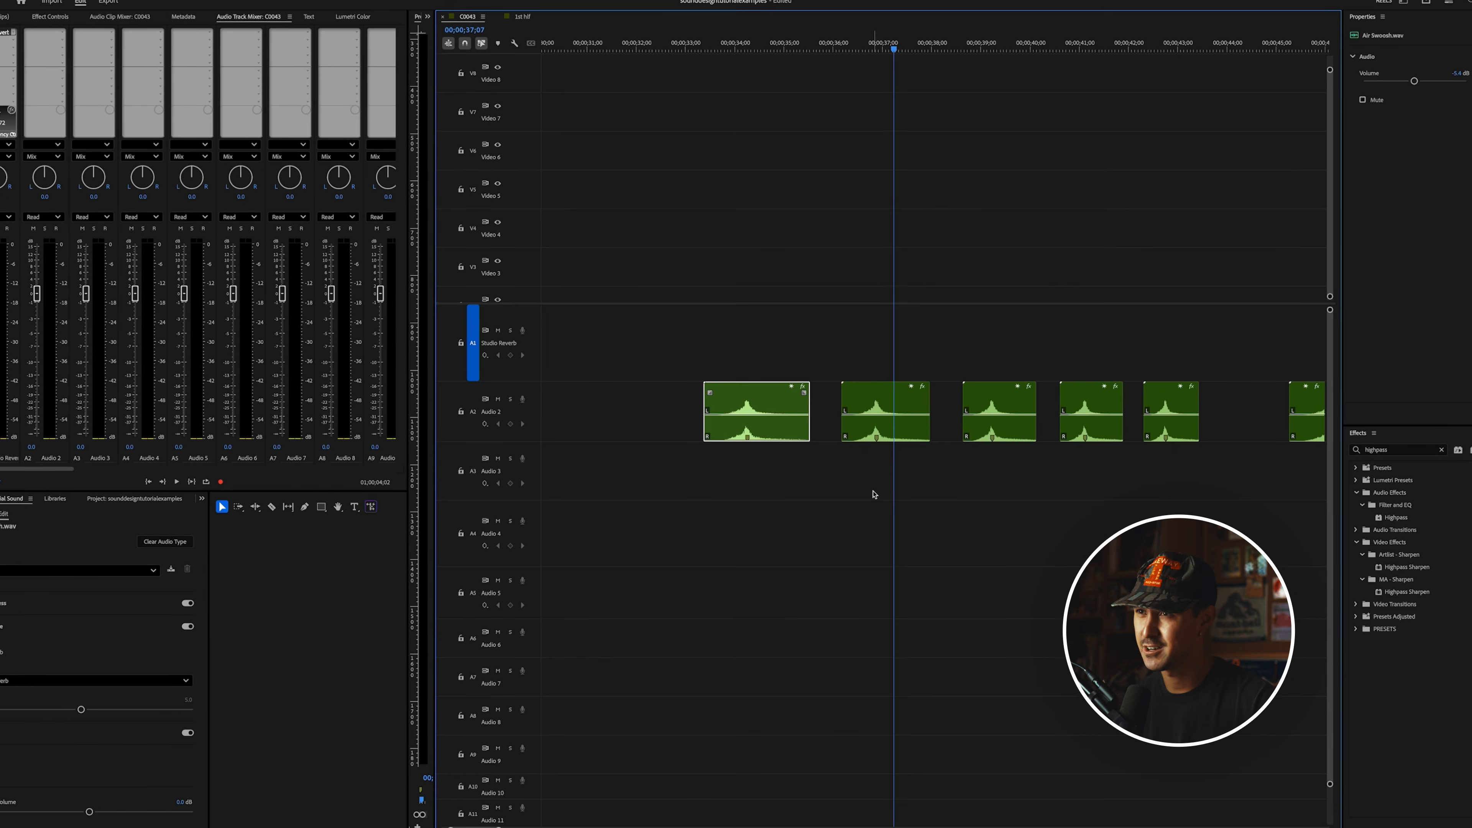
{"action": "scroll", "coordinate": [727, 479], "scroll_direction": "down", "scroll_amount": 1}
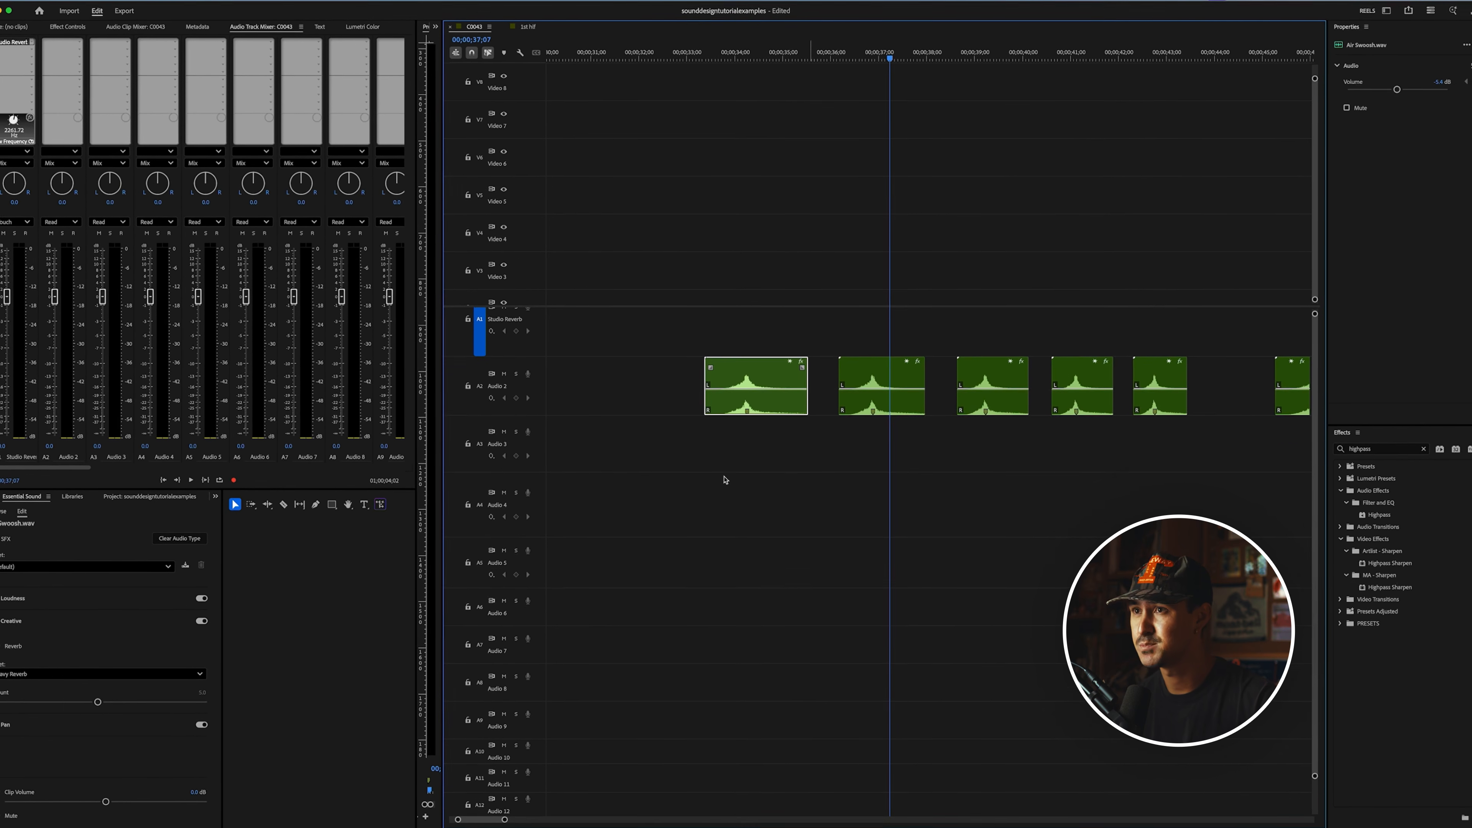
{"action": "scroll", "coordinate": [747, 395], "scroll_direction": "up", "scroll_amount": 1}
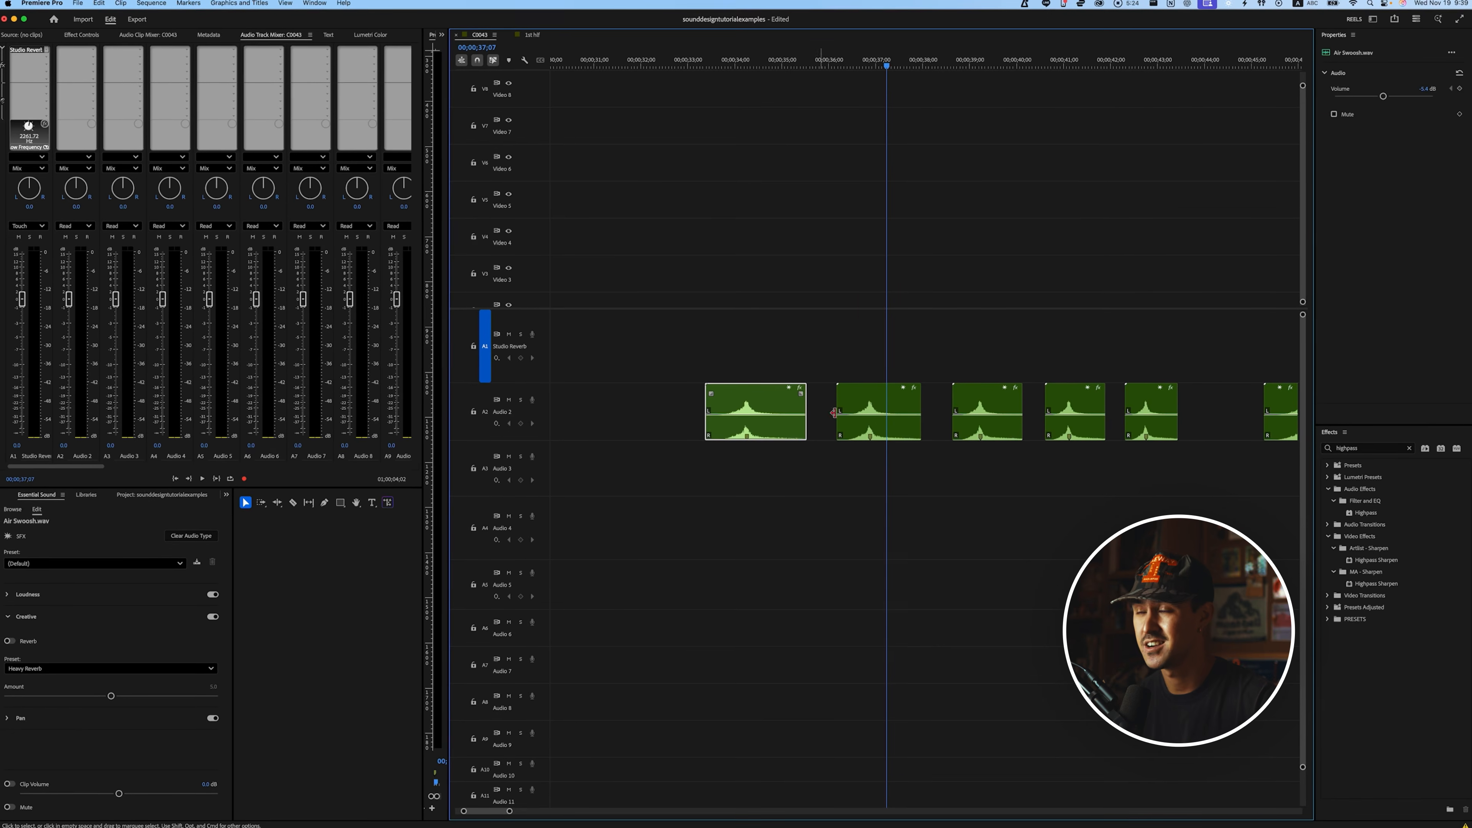
{"action": "left_click_drag", "start_coordinate": [1184, 315], "coordinate": [776, 461]}
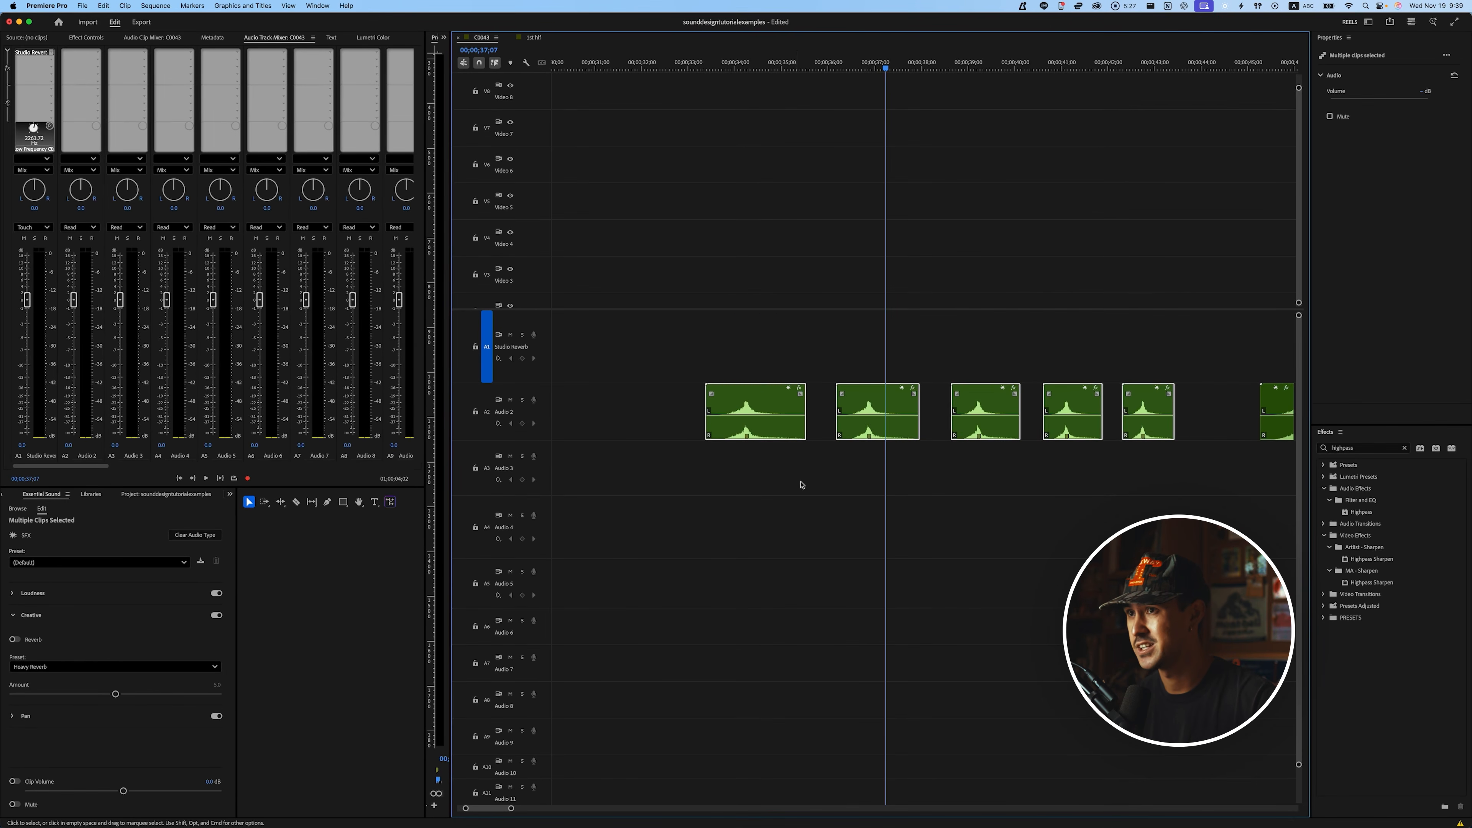
{"action": "left_click", "coordinate": [780, 473]}
{"action": "left_click", "coordinate": [748, 420]}
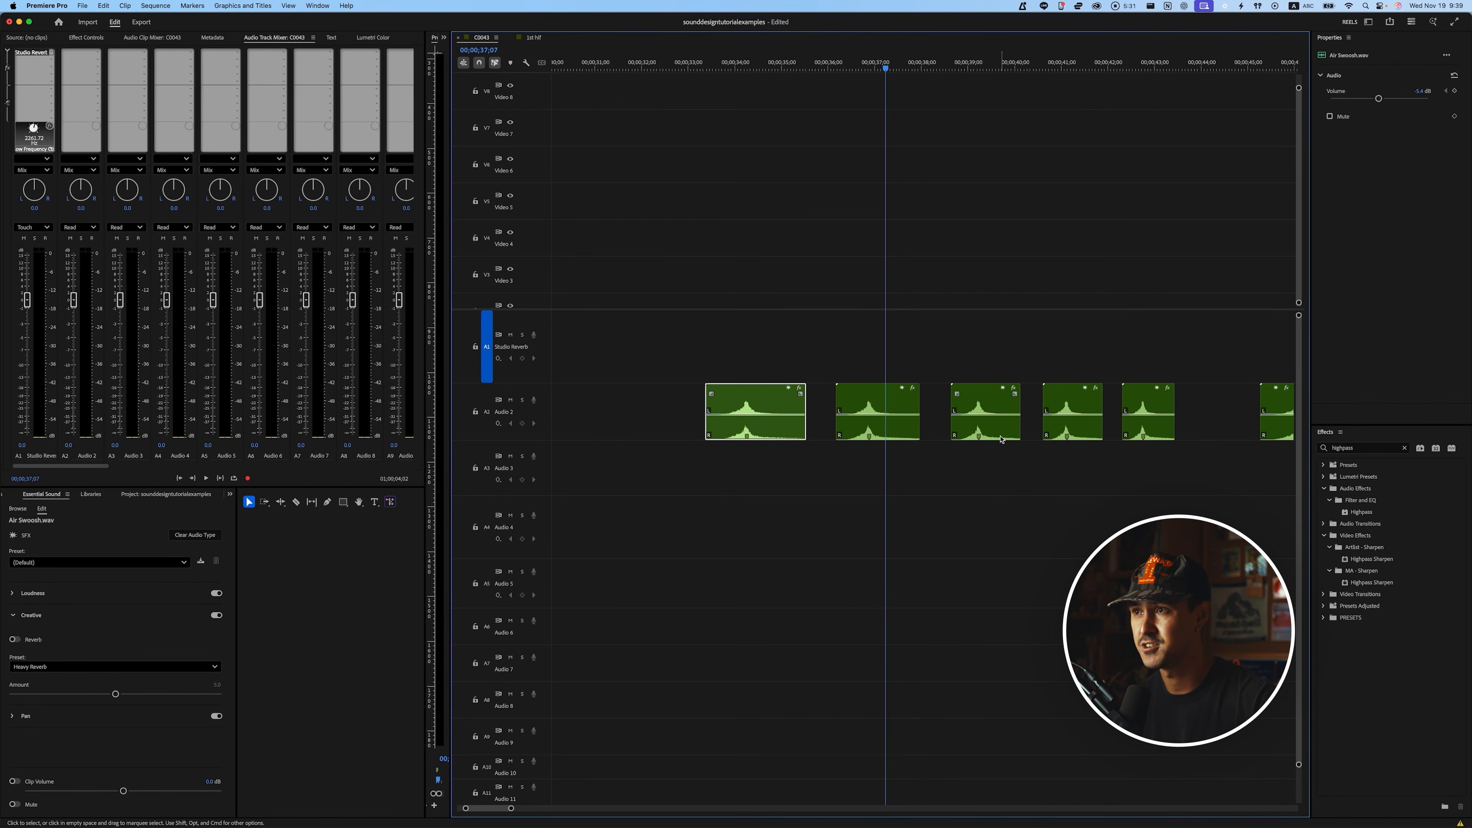
Play the last two Air Swoosh clips on Audio 2 to compare the original with the pitch-shifted one
{"action": "scroll", "coordinate": [1094, 500], "scroll_direction": "right", "scroll_amount": 4}
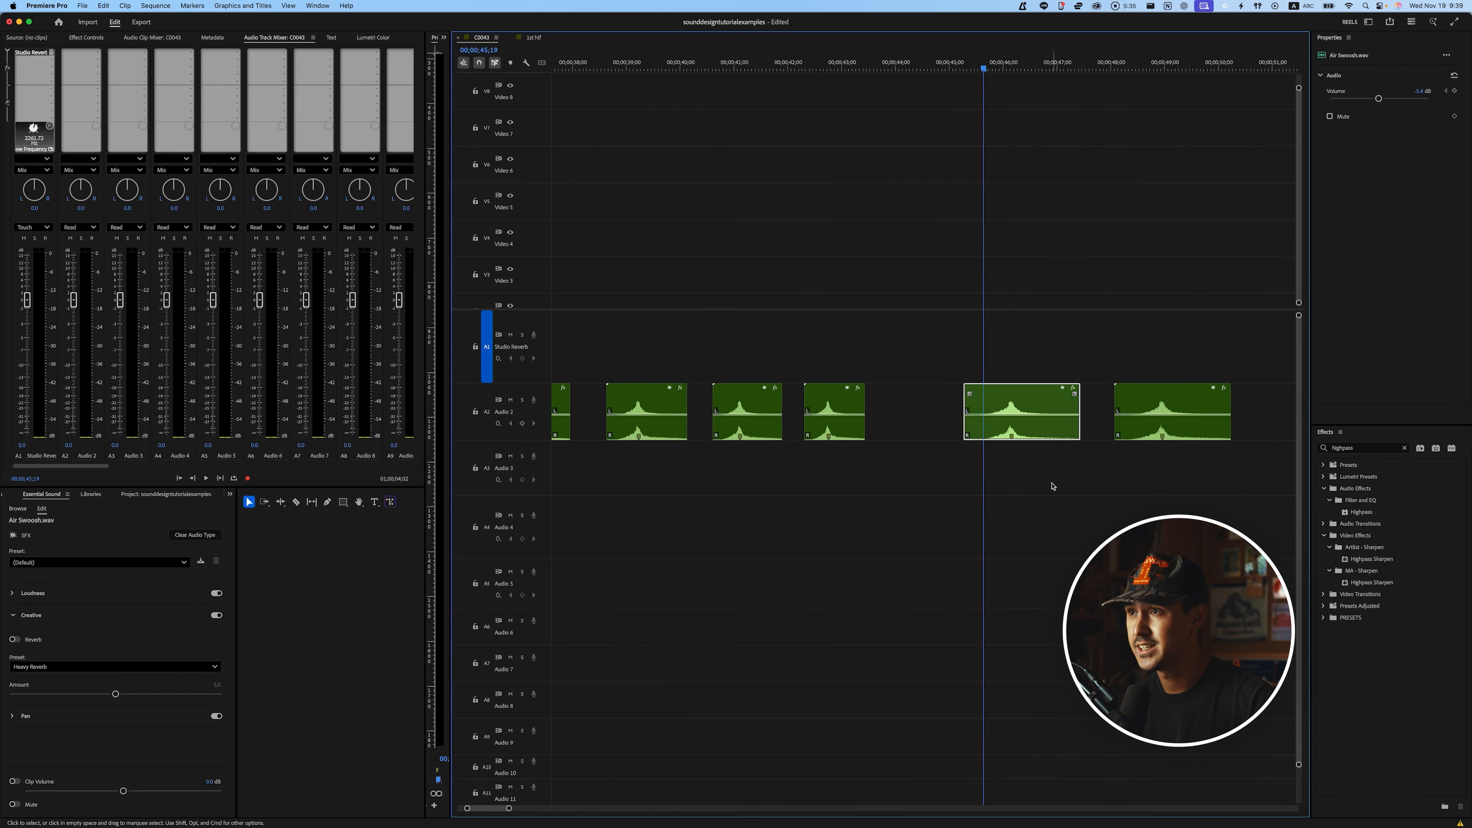
{"action": "scroll", "coordinate": [1047, 486], "scroll_direction": "right", "scroll_amount": 3}
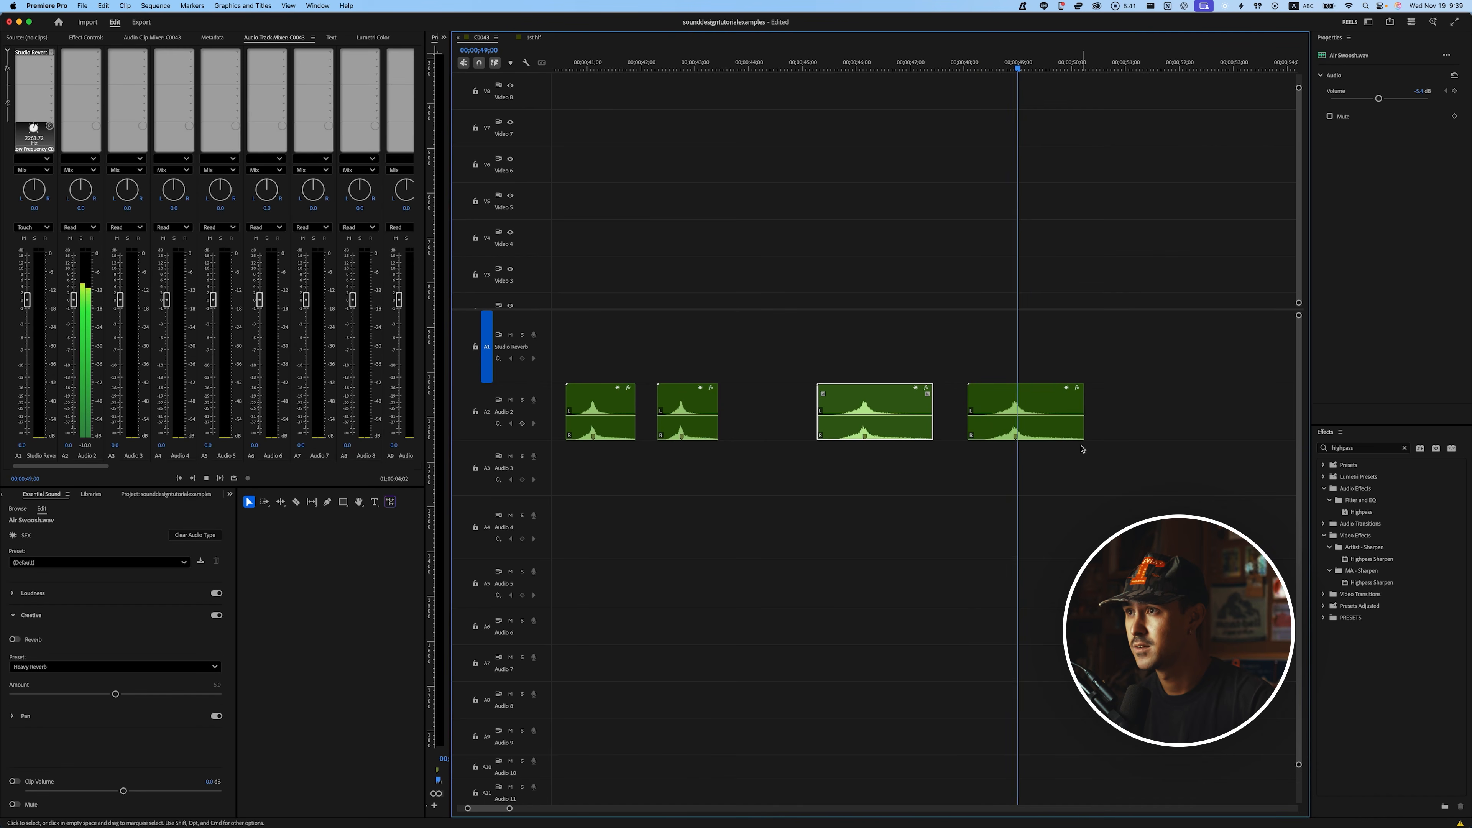
Find the Pitch Shifter audio effect and apply it to the last Air Swoosh clip on Audio 2
{"action": "left_click", "coordinate": [1039, 430]}
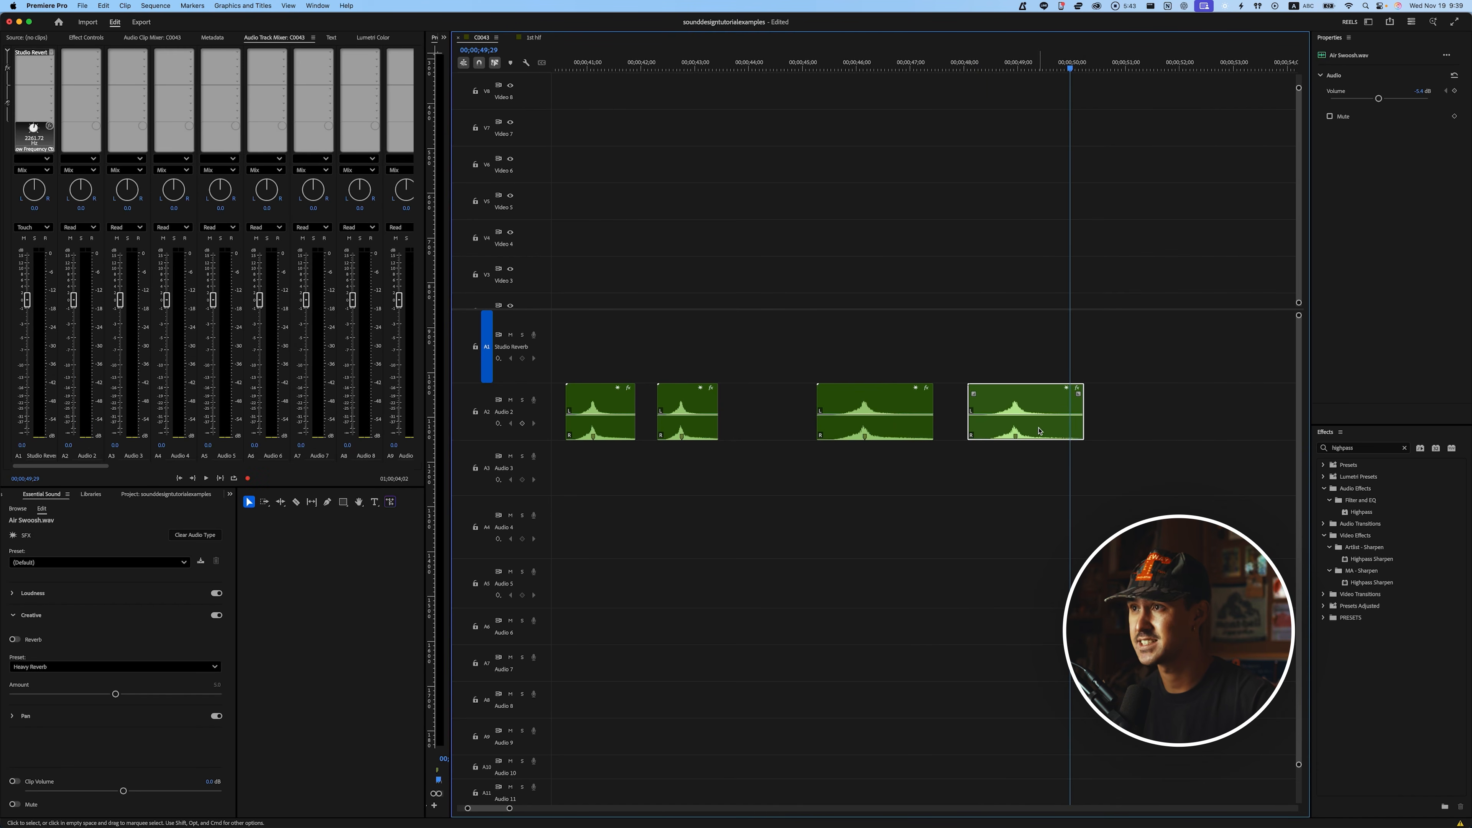
{"action": "left_click", "coordinate": [86, 38]}
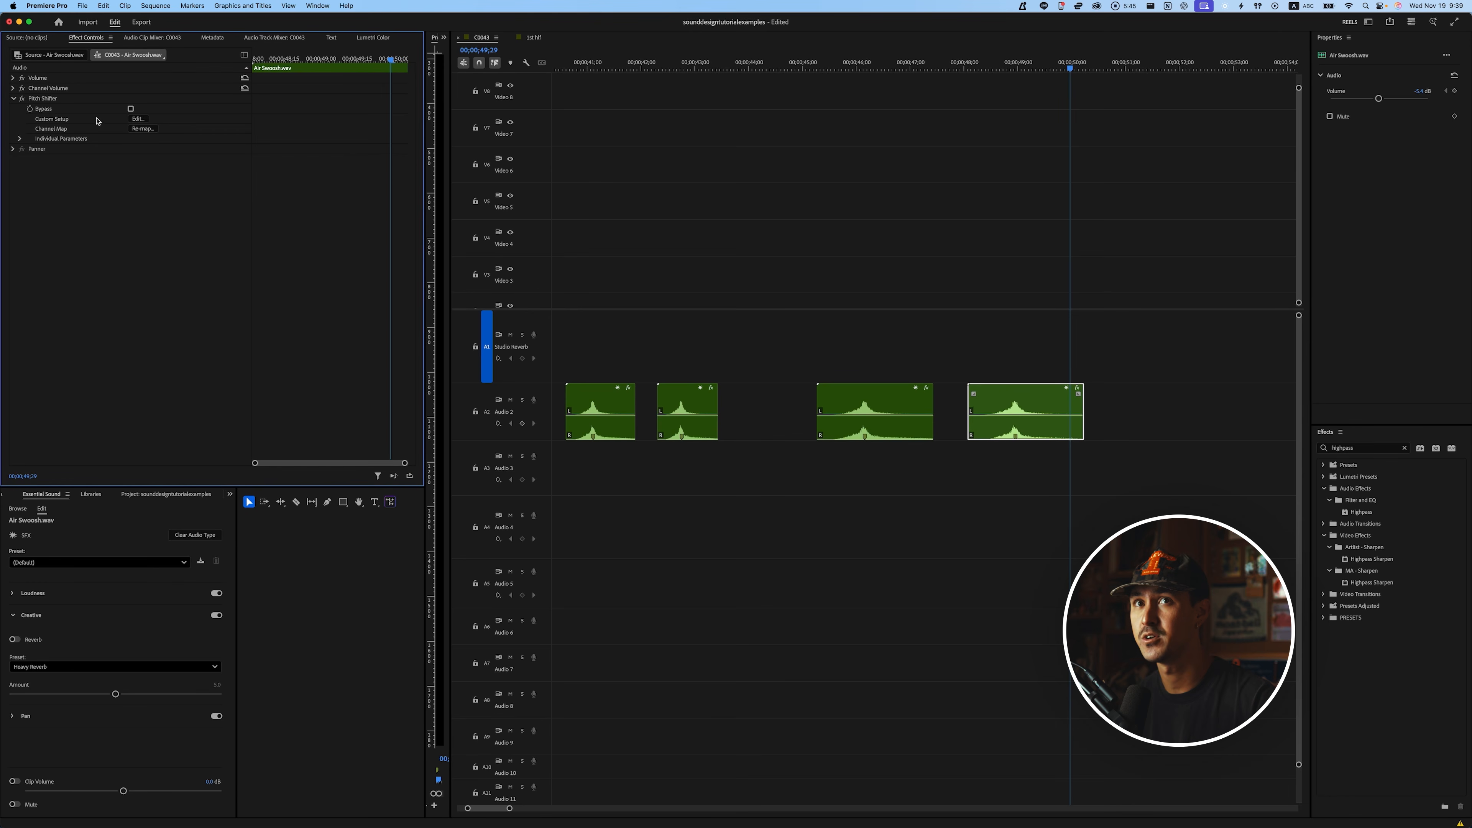
{"action": "left_click", "coordinate": [1373, 447]}
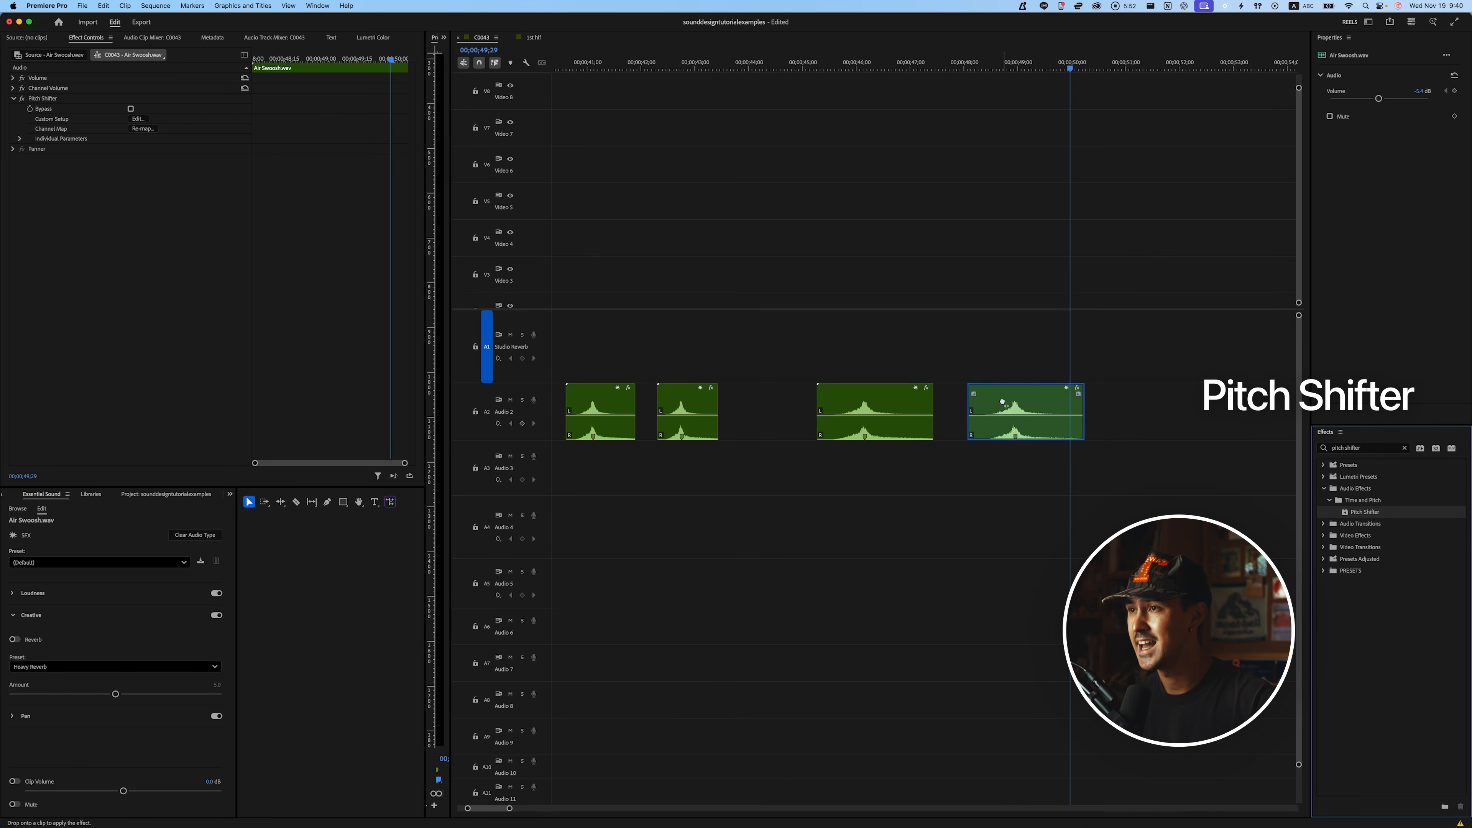
{"action": "left_click_drag", "start_coordinate": [1002, 401], "coordinate": [1002, 401]}
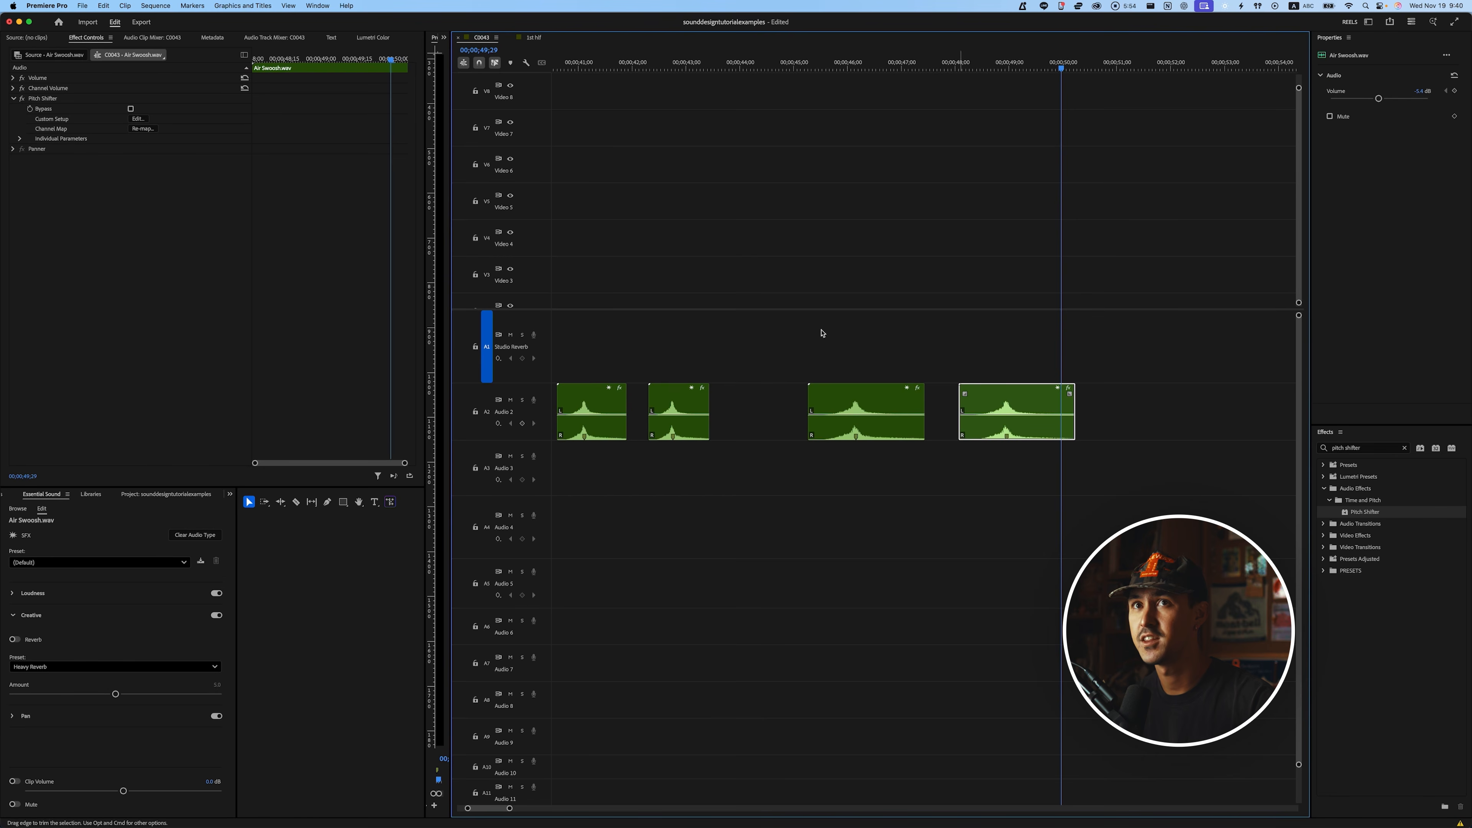
Set the last Air Swoosh clip's Pitch Shifter to 6 semi-tones and 68 cents in its custom setup
{"action": "left_click", "coordinate": [137, 119]}
{"action": "mouse_move", "coordinate": [754, 373]}
{"action": "left_mouse_down"}
{"action": "mouse_move", "coordinate": [787, 380]}
{"action": "mouse_move", "coordinate": [766, 376]}
{"action": "left_mouse_up"}
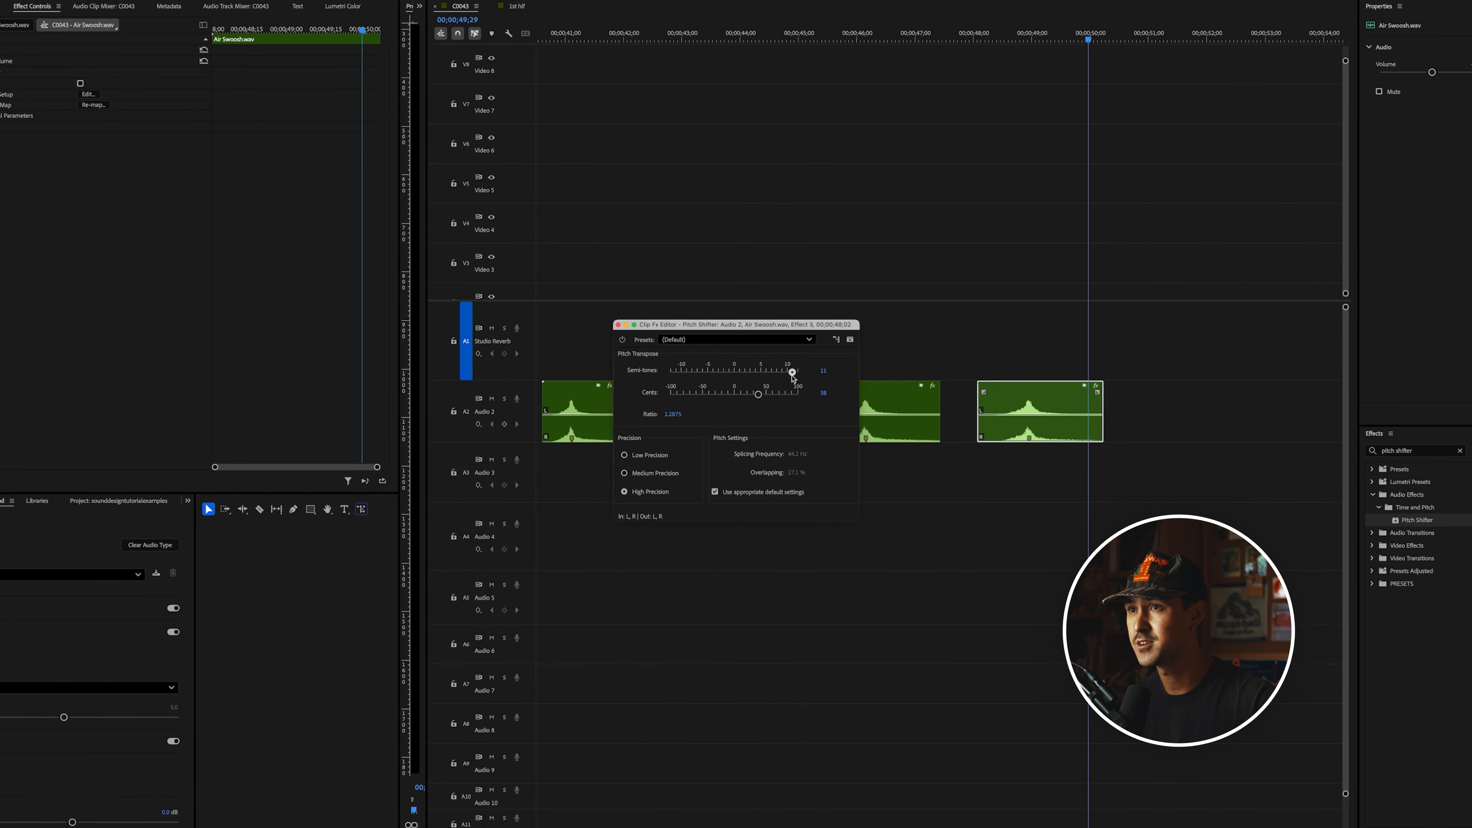
{"action": "left_click", "coordinate": [778, 396]}
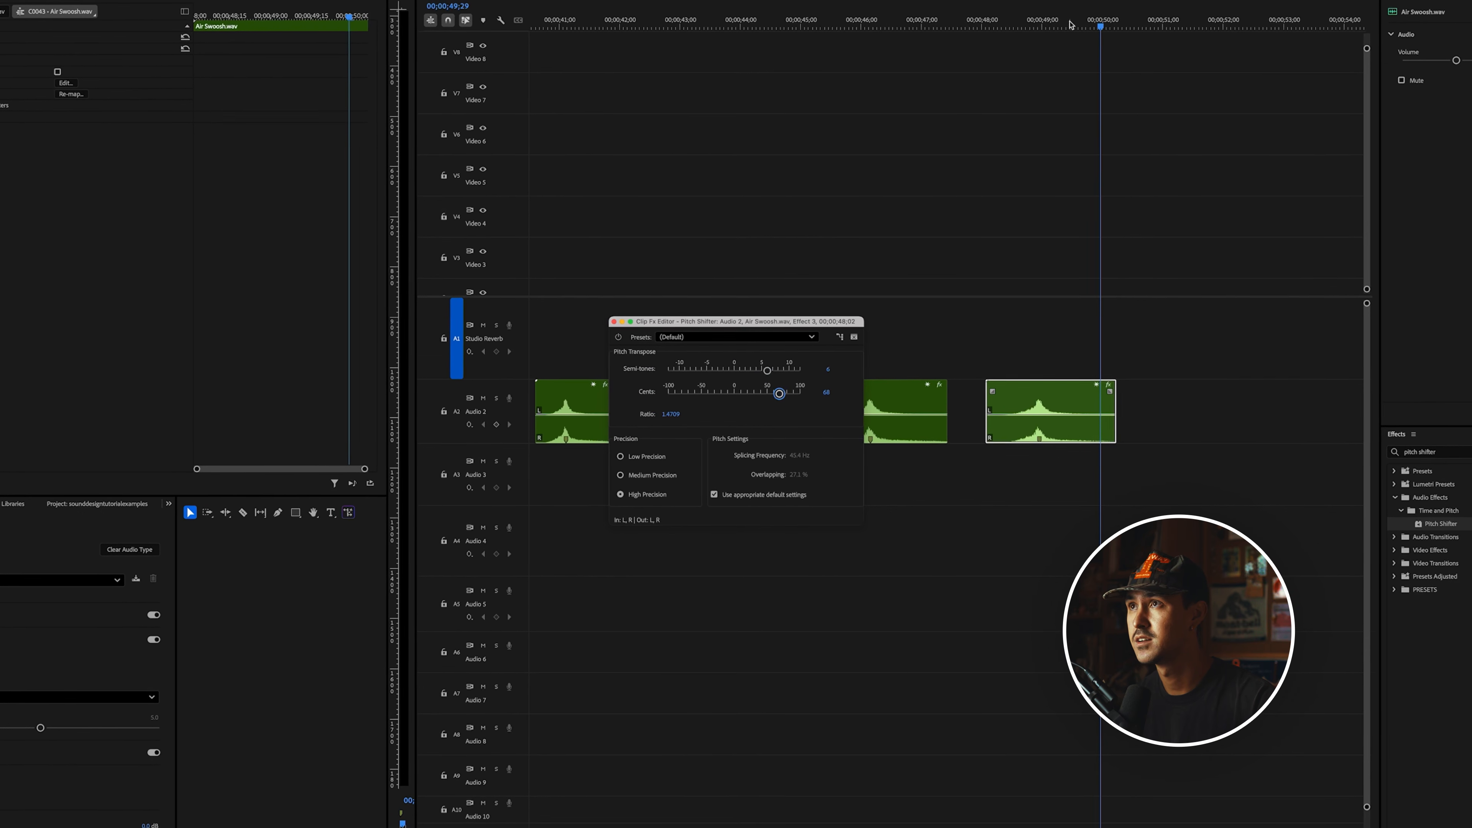
Play the last Air Swoosh clip on Audio 2 with its raised Pitch Shifter setting
{"action": "left_click", "coordinate": [986, 35]}
{"action": "key", "text": "space"}
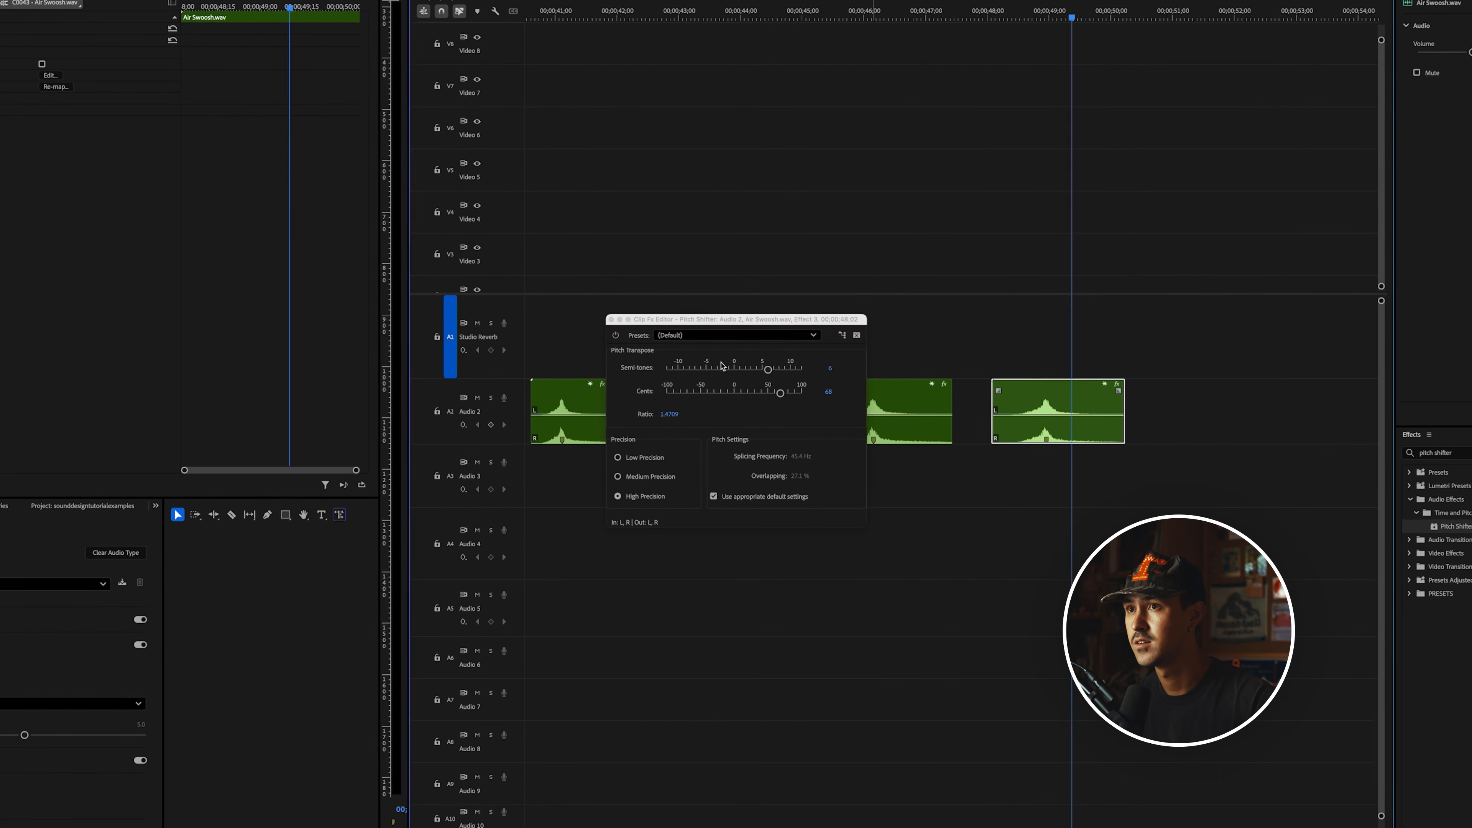
{"action": "key", "text": "space"}
Set the clip's Pitch Shifter to -6 semi-tones and -46 cents, play the lowered sound, and close the effect editor
{"action": "left_click", "coordinate": [700, 373]}
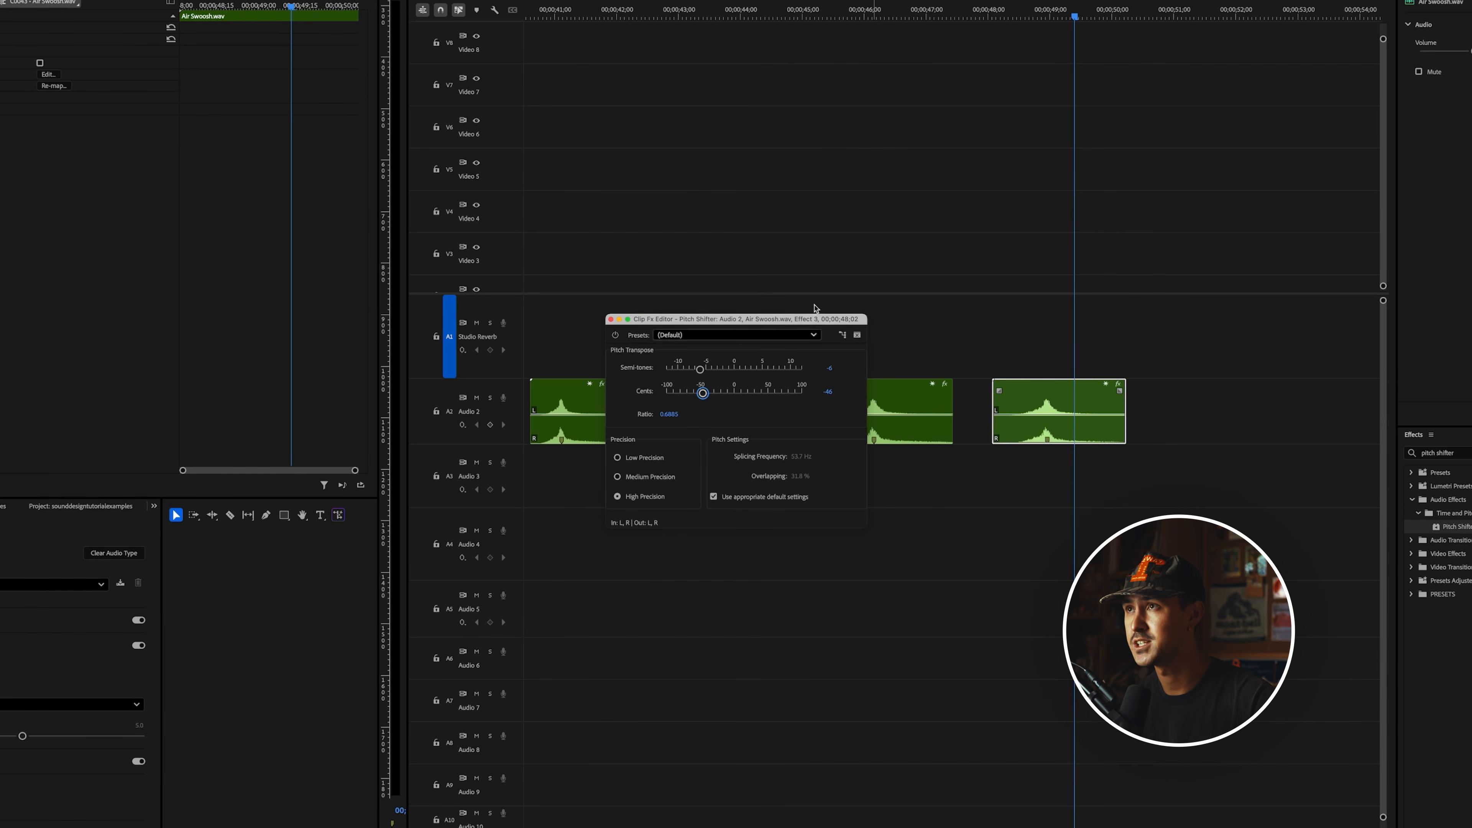
{"action": "left_click", "coordinate": [1021, 16]}
{"action": "key", "text": "space"}
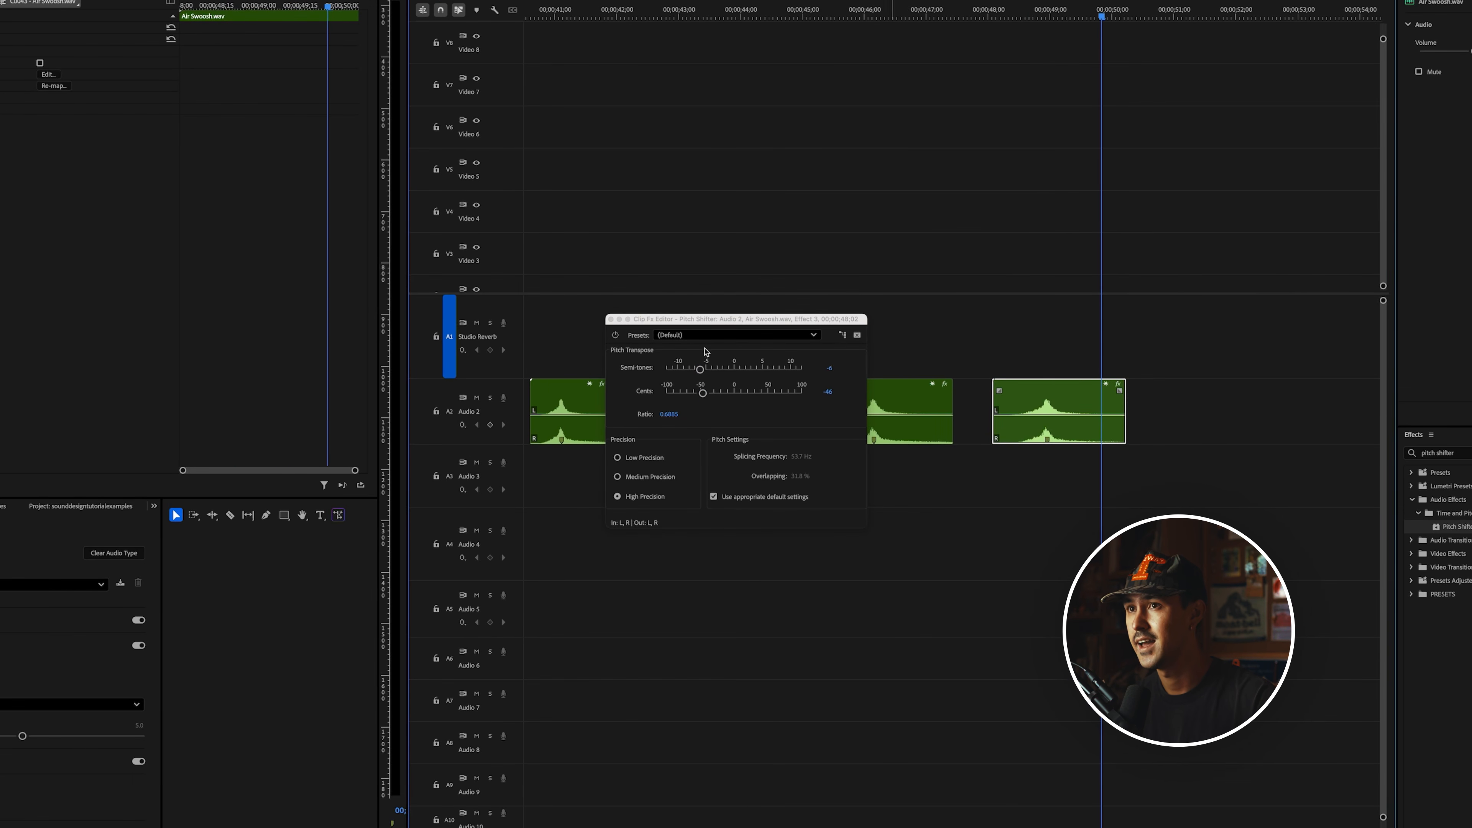
{"action": "left_click", "coordinate": [610, 320]}
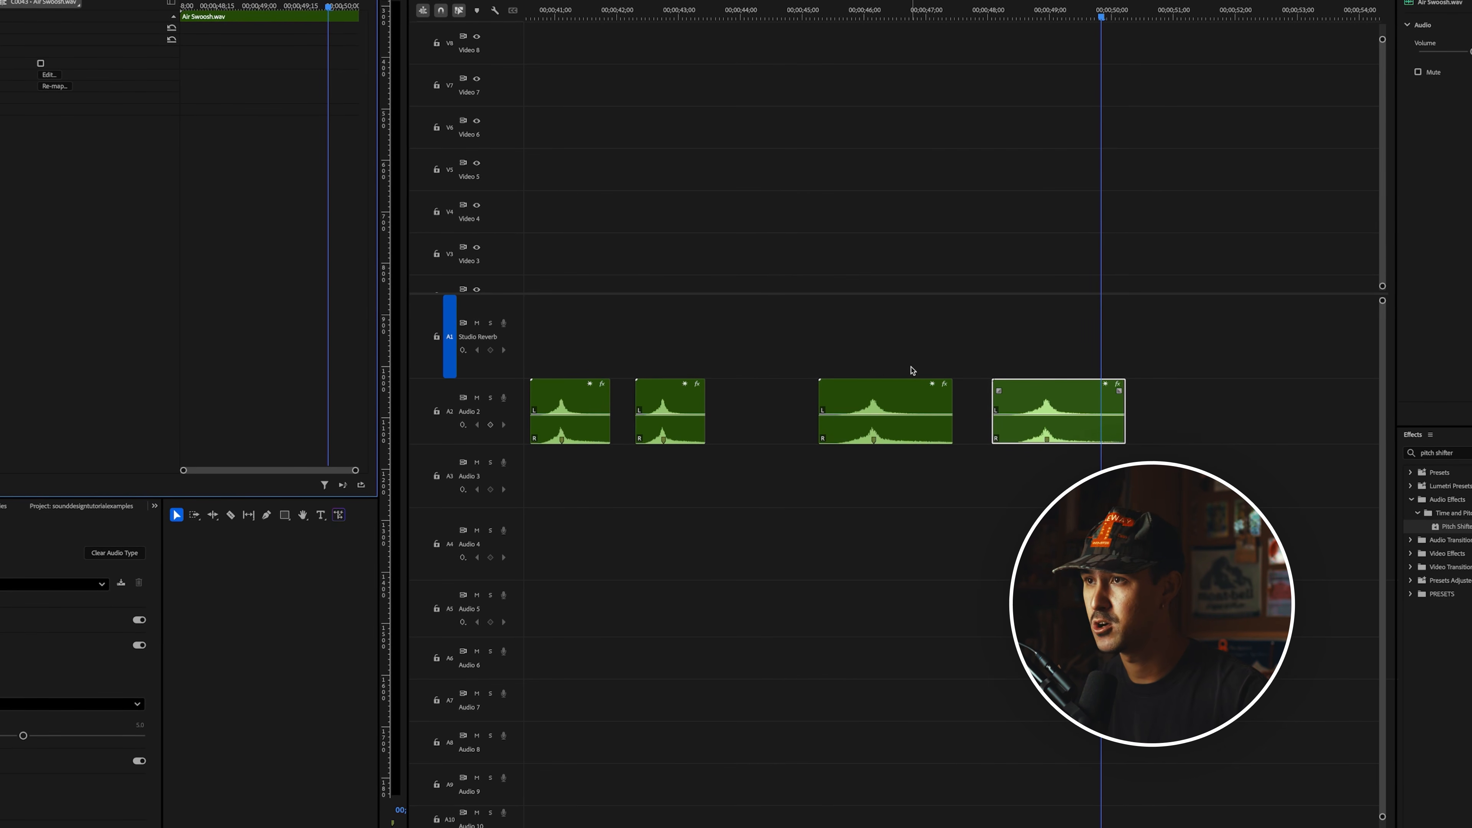
Look over the Air Swoosh variants on Audio 2, selecting the clip just before the pitch-shifted one
{"action": "scroll", "coordinate": [880, 395], "scroll_direction": "up", "scroll_amount": 1}
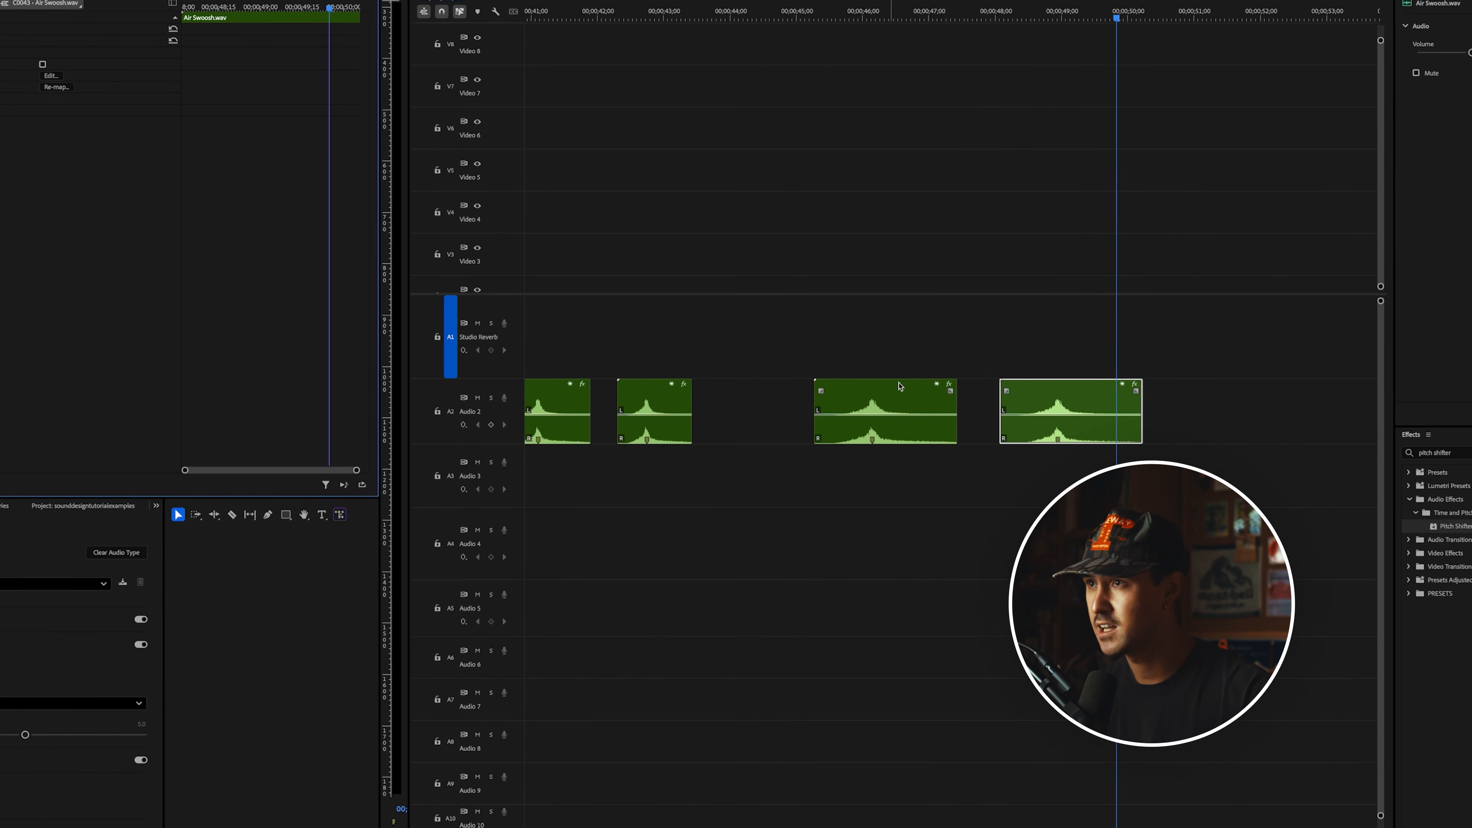
{"action": "scroll", "coordinate": [897, 421], "scroll_direction": "down", "scroll_amount": 1}
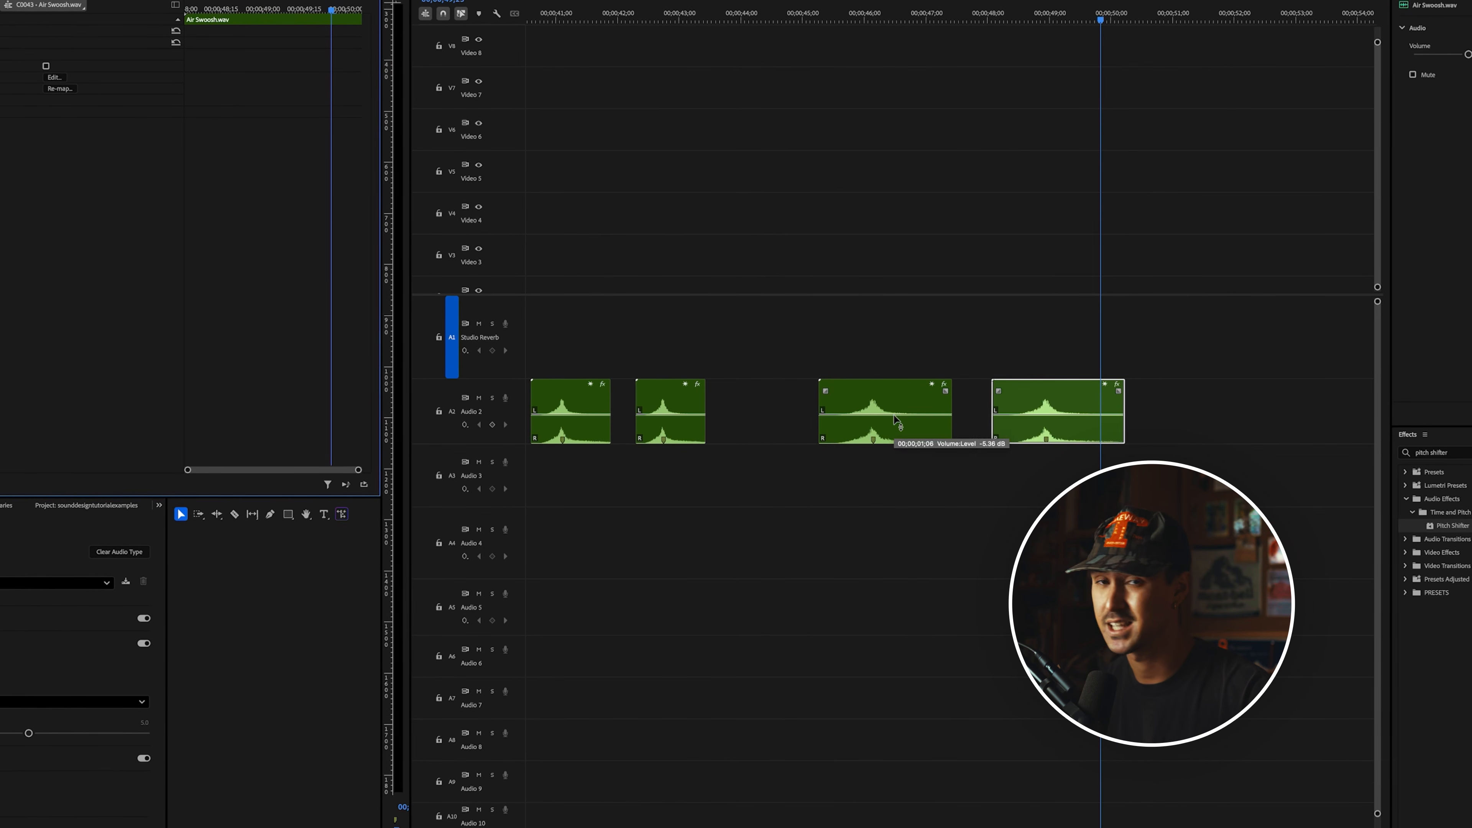
{"action": "left_click", "coordinate": [1005, 331]}
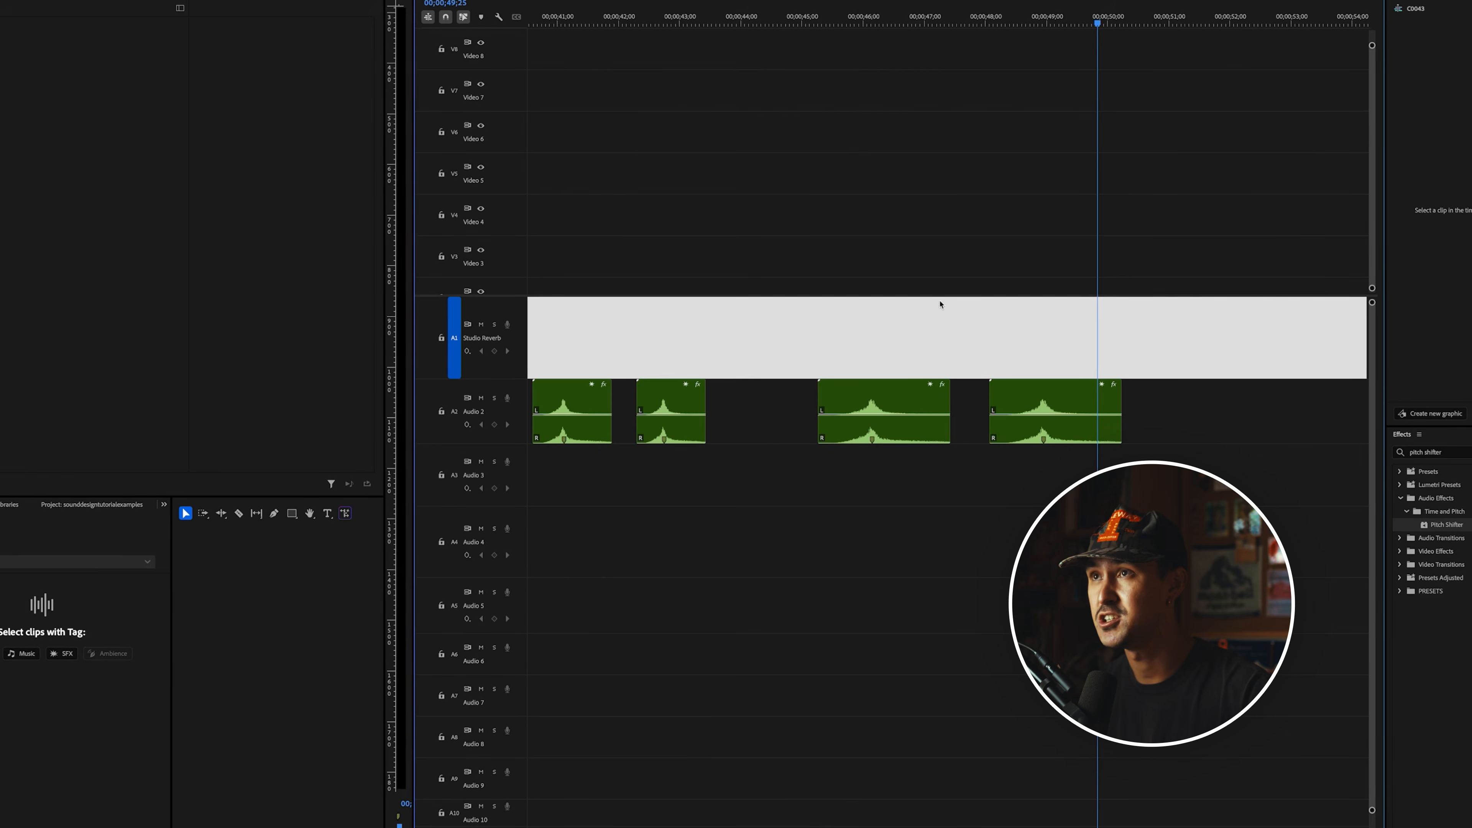
{"action": "left_click", "coordinate": [845, 22]}
{"action": "left_click_drag", "start_coordinate": [917, 338], "coordinate": [853, 467]}
{"action": "scroll", "coordinate": [838, 461], "scroll_direction": "down", "scroll_amount": 3}
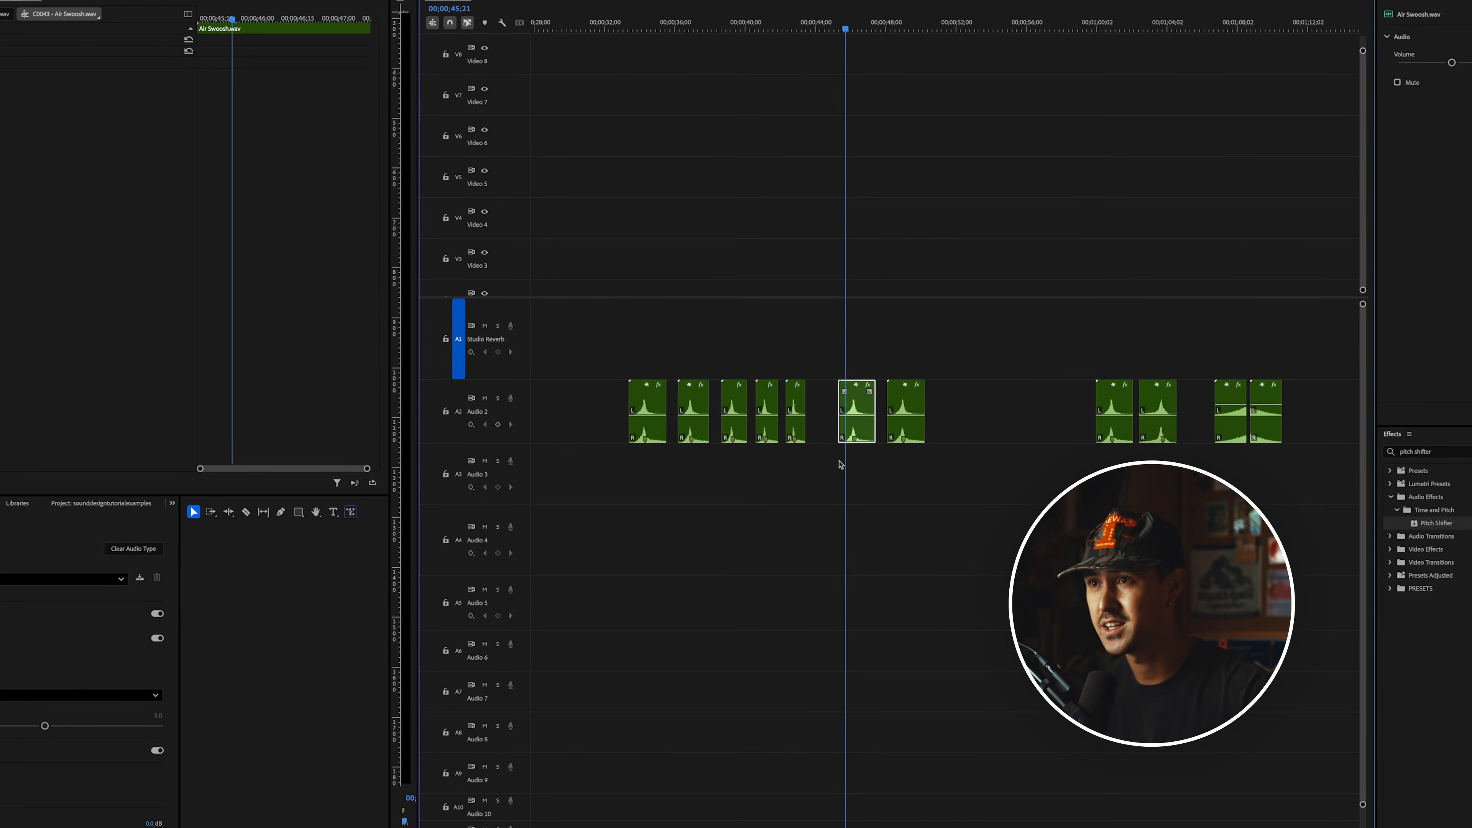
{"action": "scroll", "coordinate": [674, 467], "scroll_direction": "up", "scroll_amount": 2}
{"action": "left_click", "coordinate": [625, 424]}
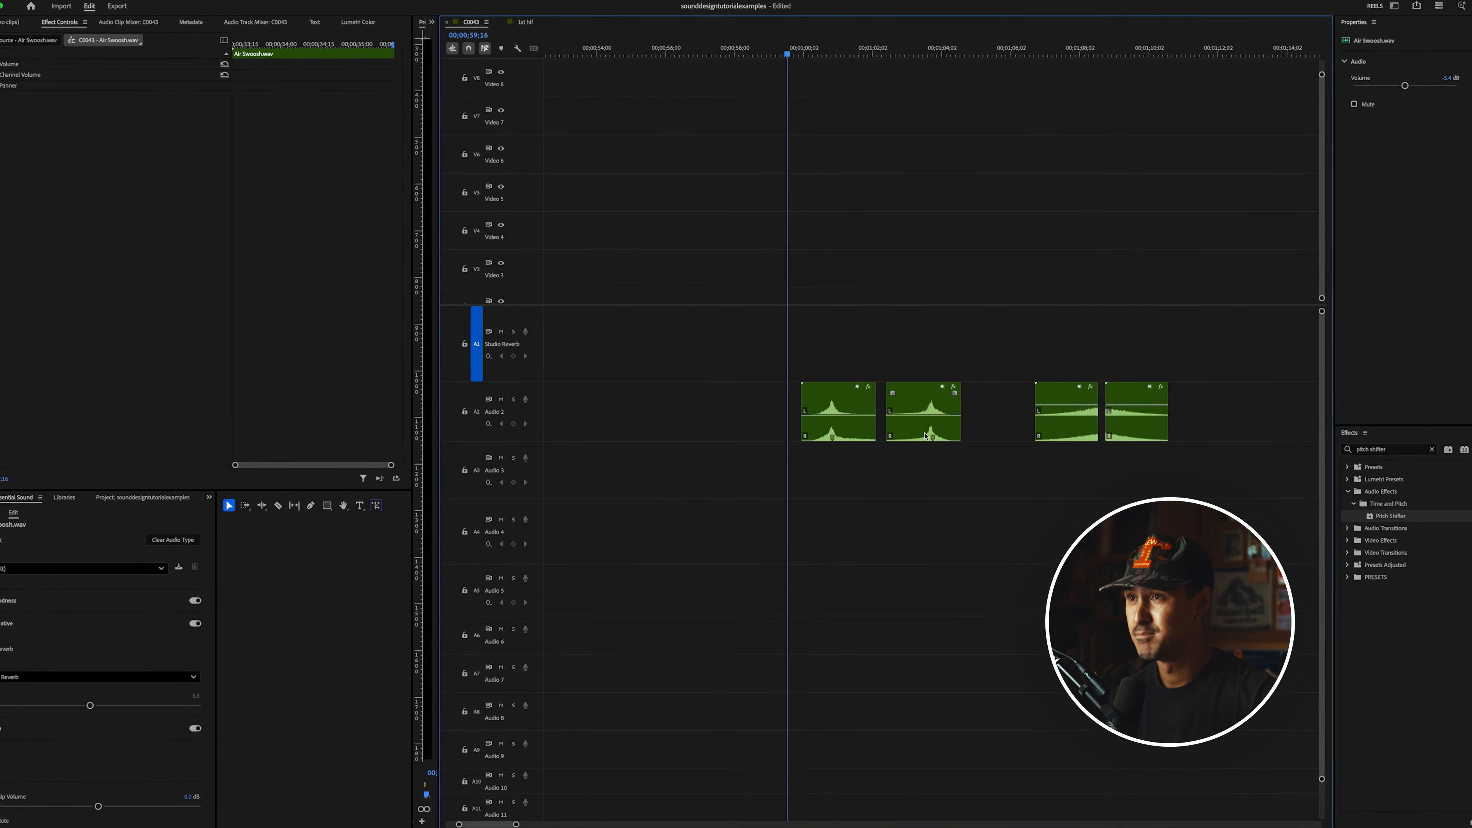
Move the reversed Air Swoosh clip on Audio 2 directly against the end of the forward clip
{"action": "left_click", "coordinate": [799, 434]}
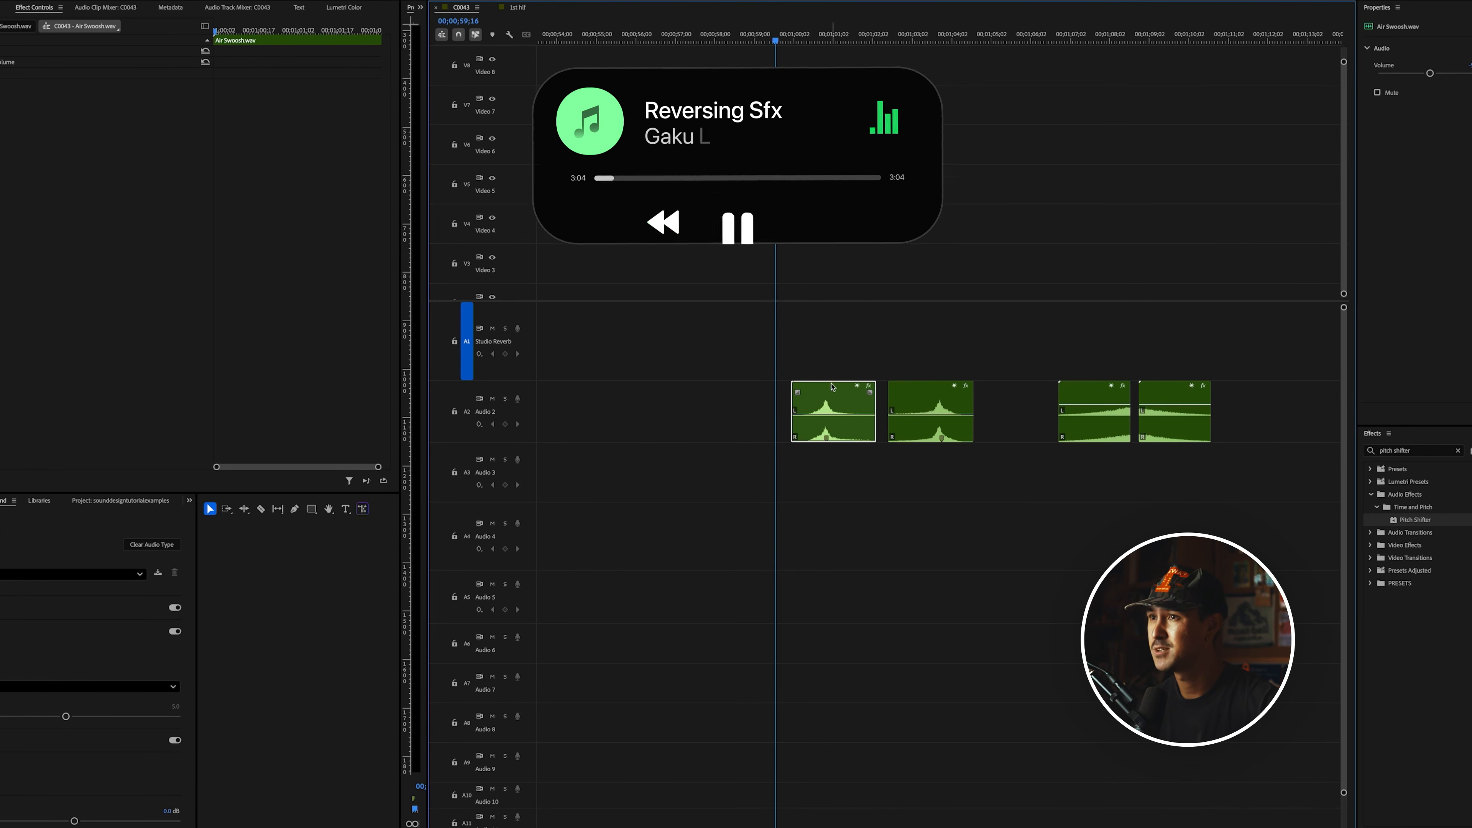
{"action": "scroll", "coordinate": [926, 429], "scroll_direction": "up", "scroll_amount": 1}
{"action": "left_click_drag", "start_coordinate": [926, 429], "coordinate": [914, 437]}
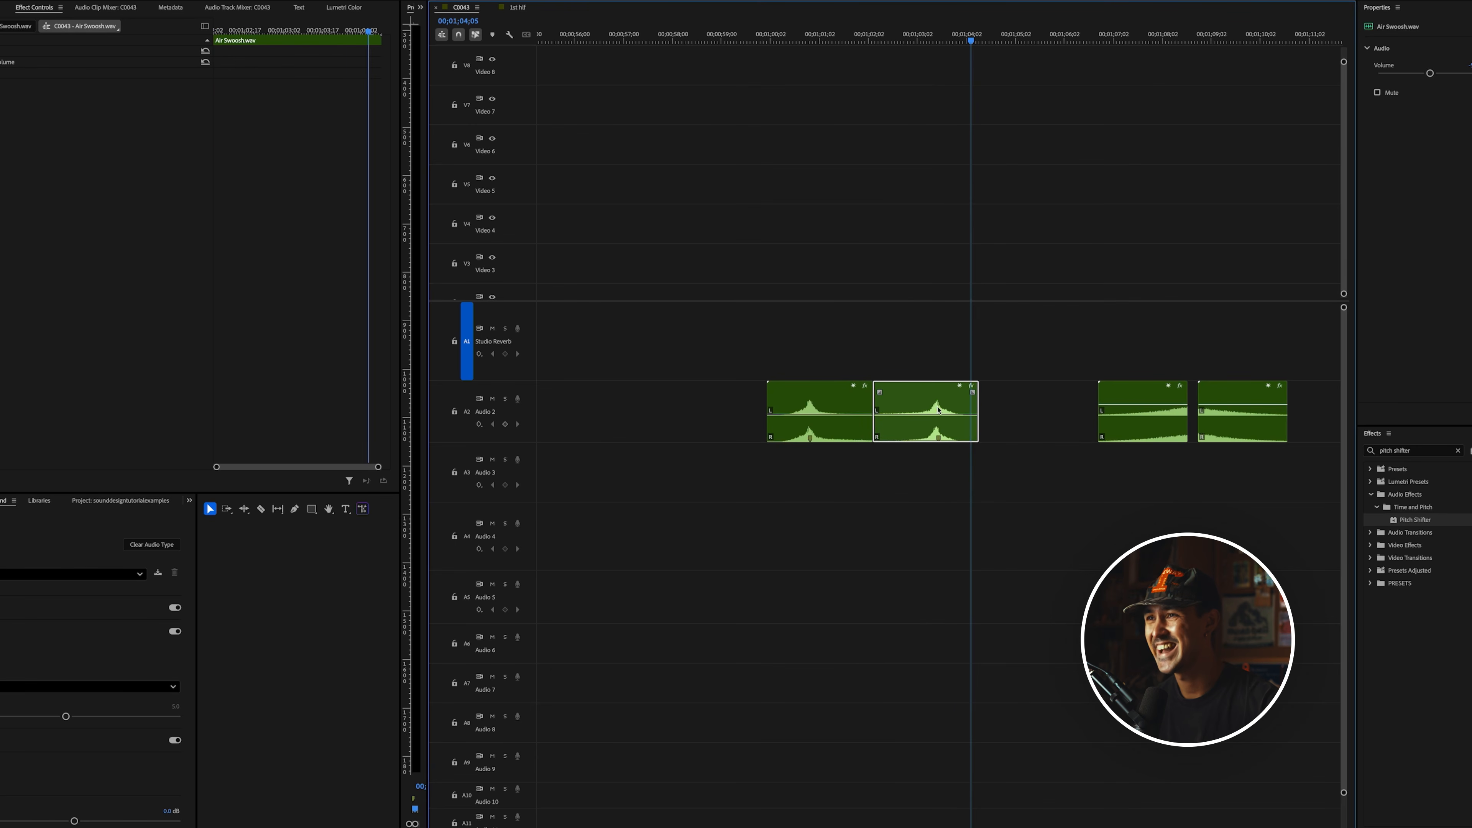
Apply Reverse speed at 100% to the second Air Swoosh clip of the pair in its speed and duration settings
{"action": "left_click", "coordinate": [872, 41]}
{"action": "right_click", "coordinate": [903, 399]}
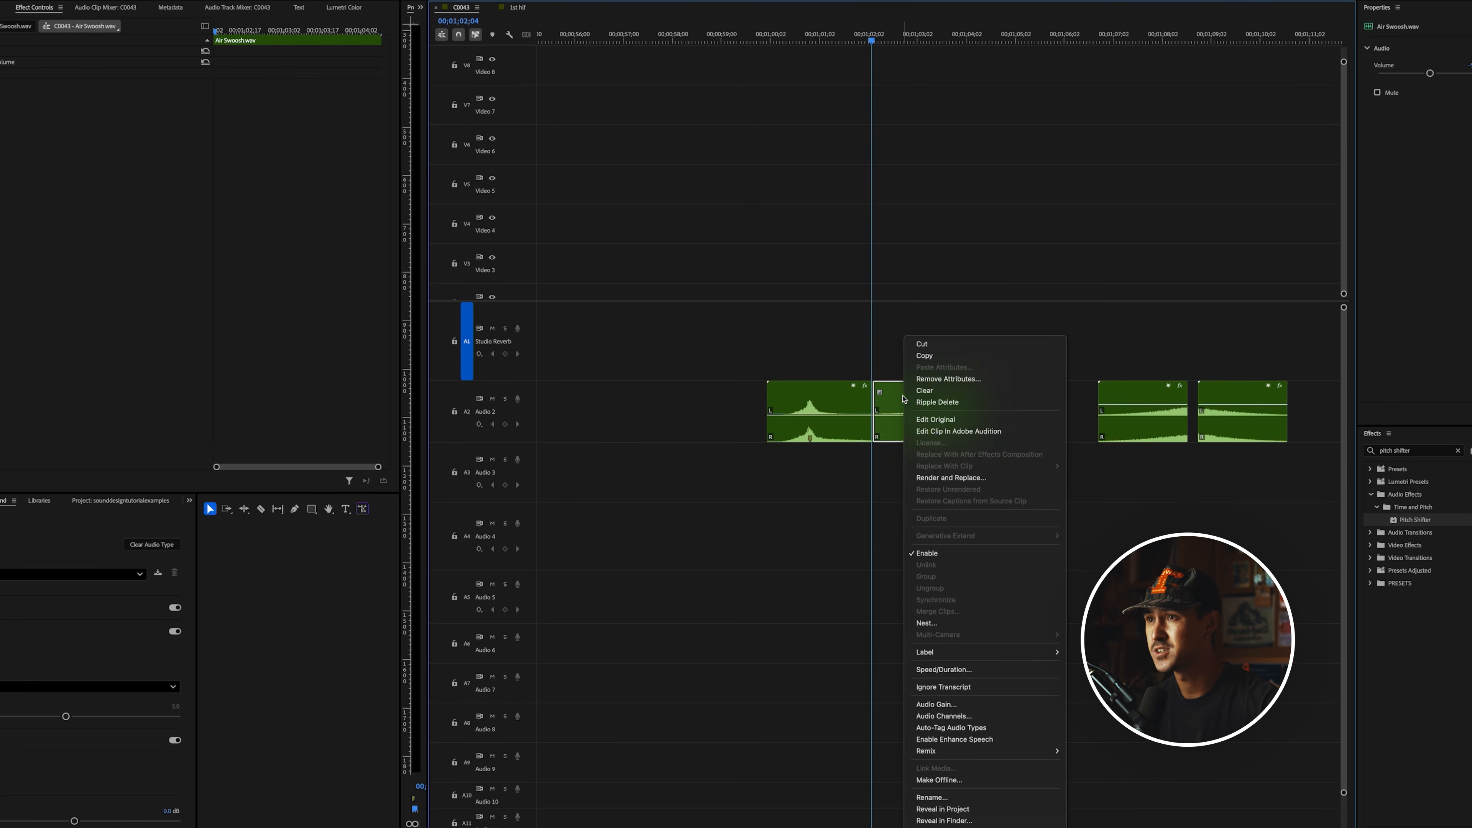
{"action": "left_click", "coordinate": [971, 671]}
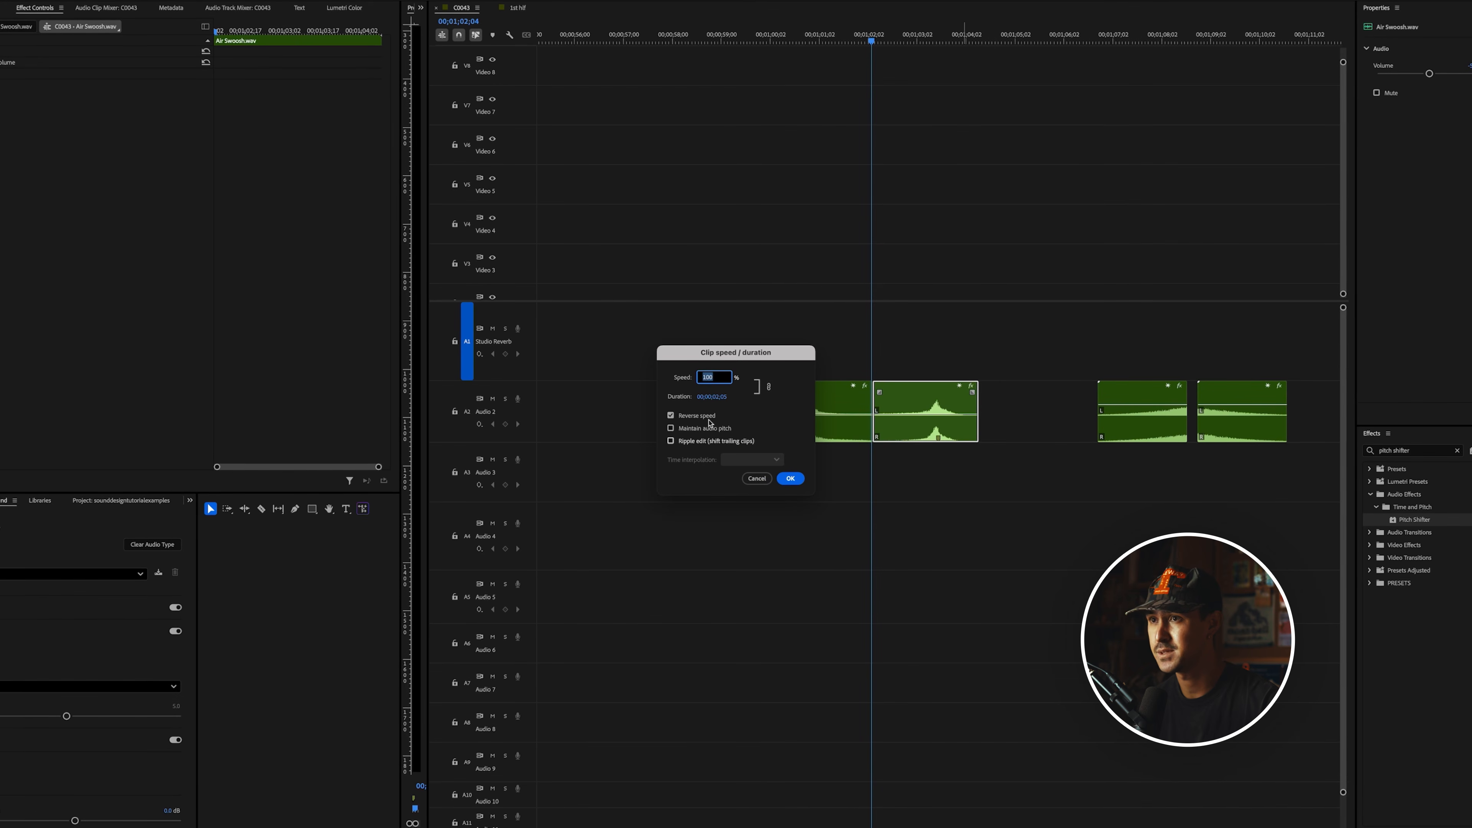
{"action": "left_click", "coordinate": [790, 477]}
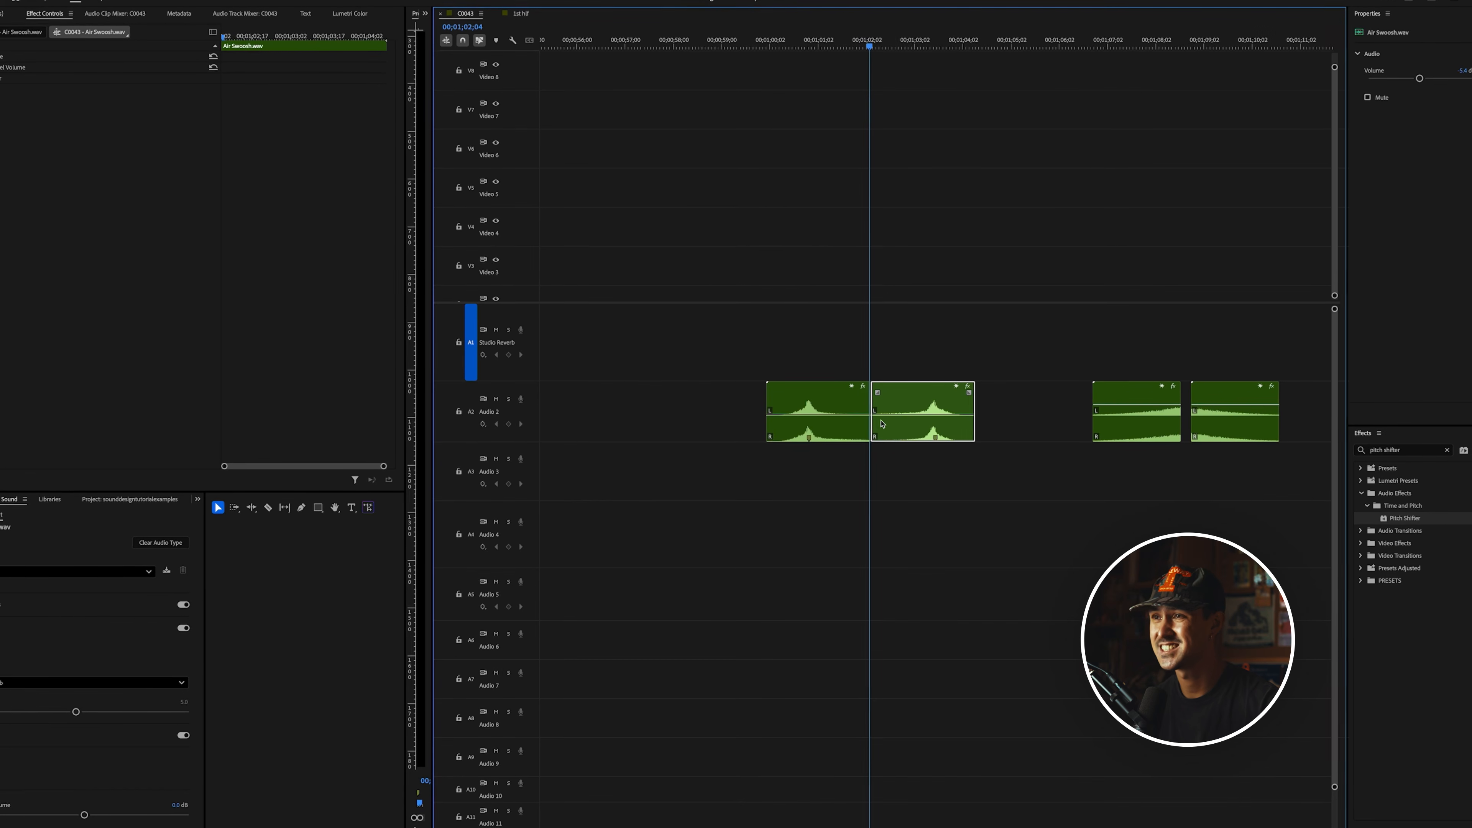
Try the reversed Air Swoosh clip on the Studio Reverb track by playing it there, and return it to Audio 2
{"action": "left_click_drag", "start_coordinate": [916, 413], "coordinate": [905, 352]}
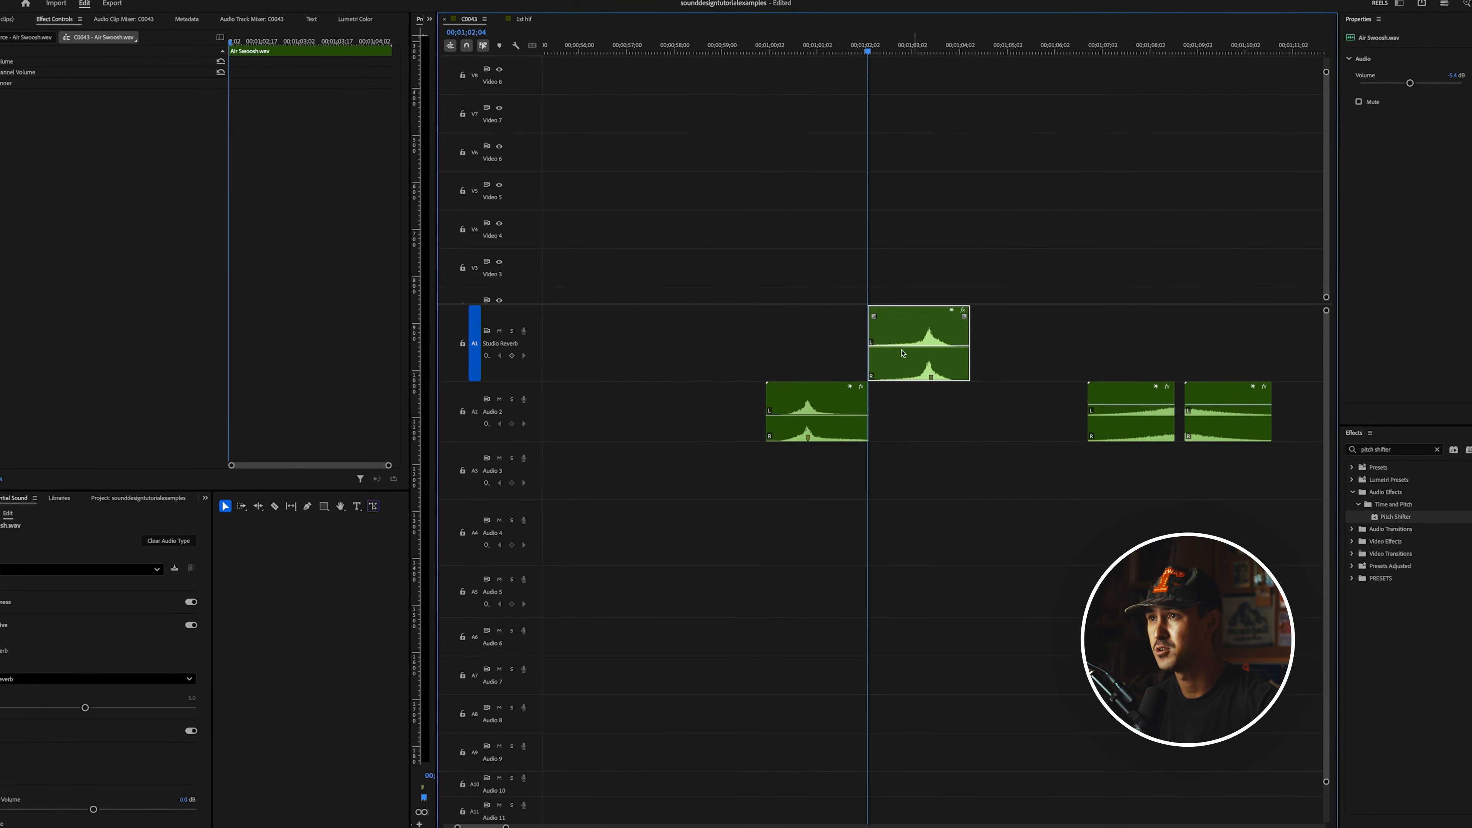
{"action": "key", "text": "space"}
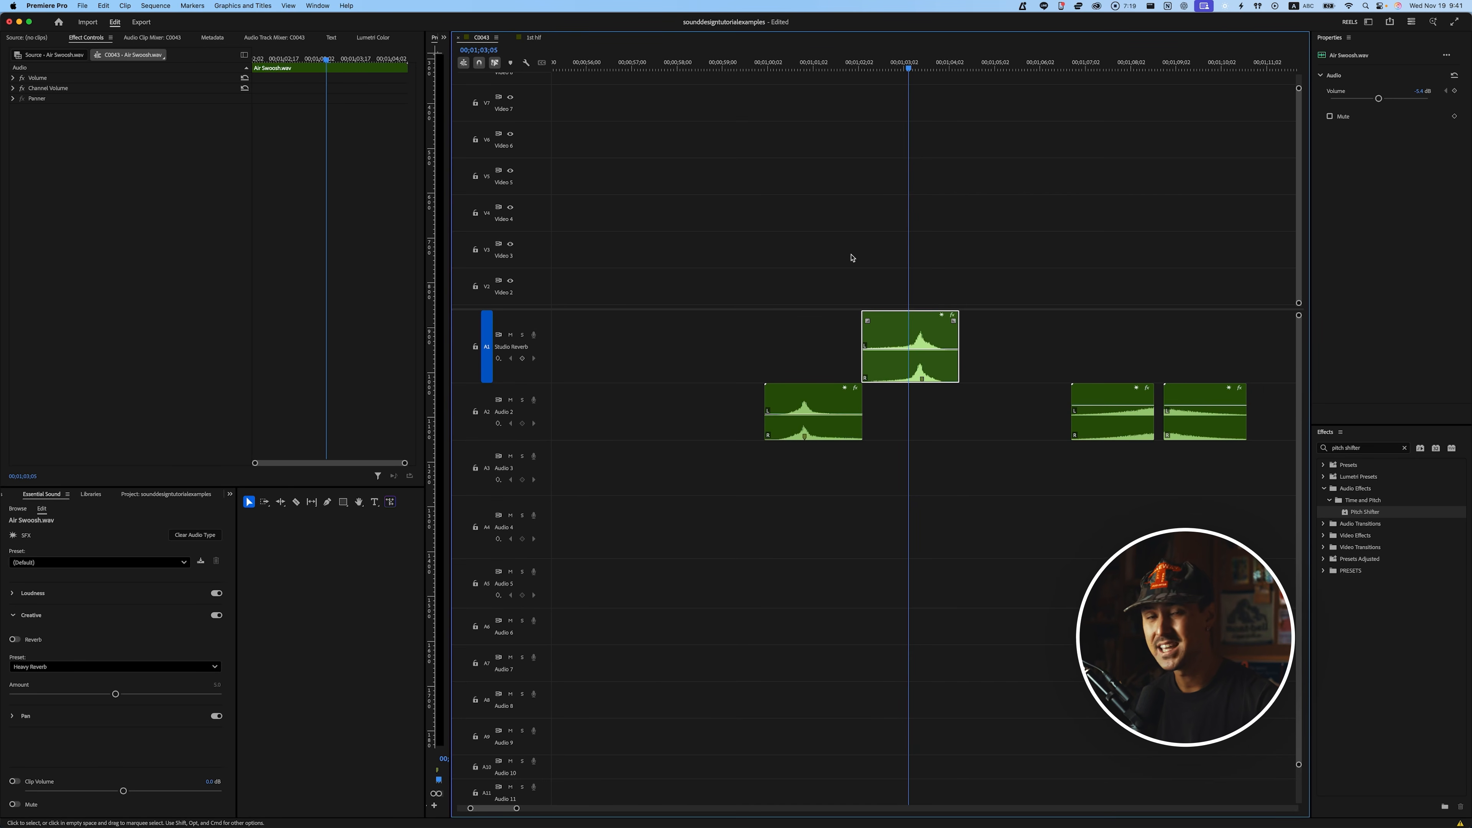
{"action": "scroll", "coordinate": [862, 256], "scroll_direction": "down", "scroll_amount": 1}
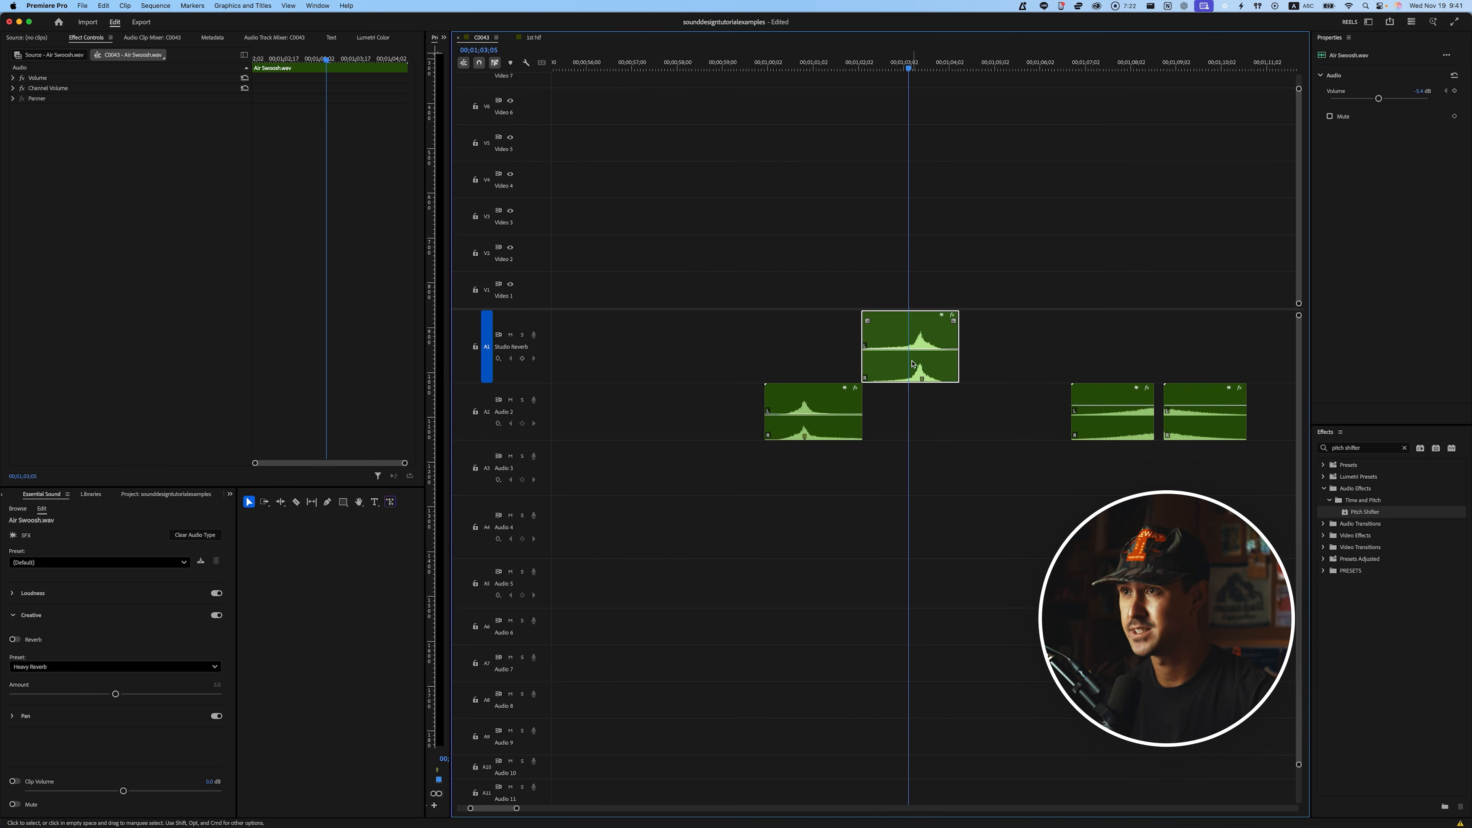
{"action": "left_click_drag", "start_coordinate": [934, 375], "coordinate": [917, 437]}
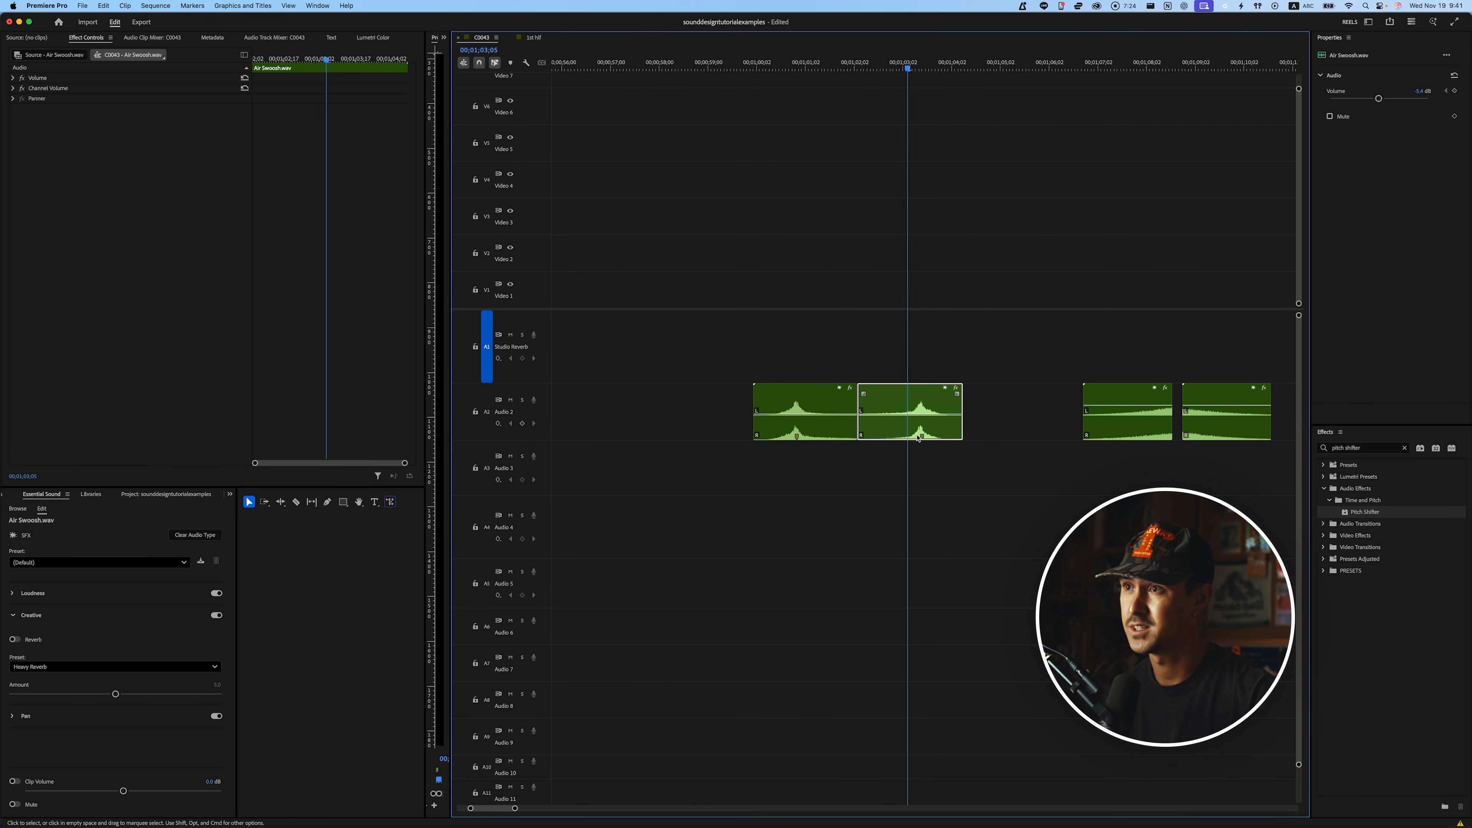
Place the riser clip directly against its reversed copy on Audio 2 and play the joined pair
{"action": "scroll", "coordinate": [873, 439], "scroll_direction": "up", "scroll_amount": 2}
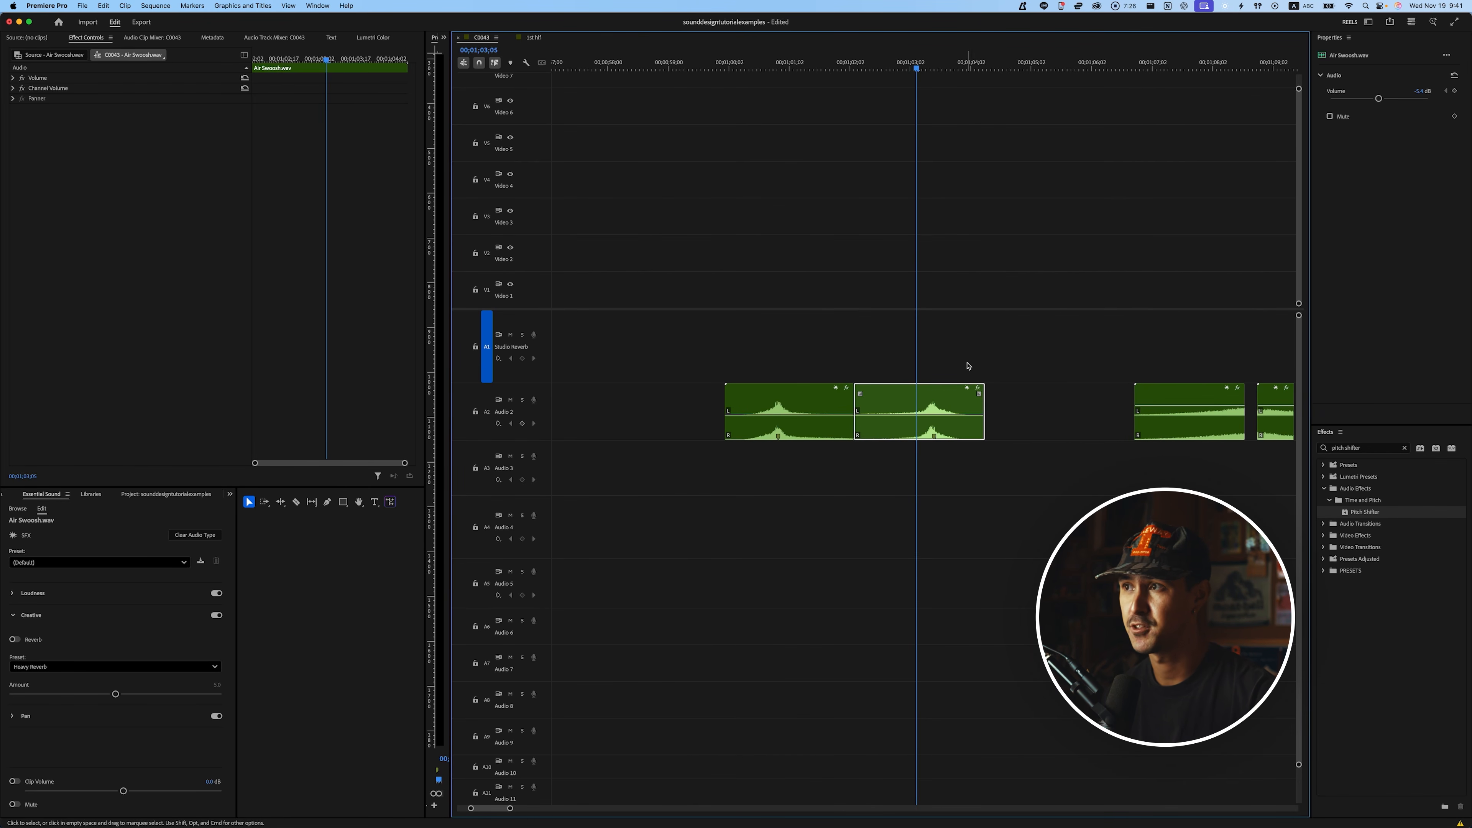
{"action": "scroll", "coordinate": [968, 366], "scroll_direction": "right", "scroll_amount": 3}
{"action": "scroll", "coordinate": [1087, 400], "scroll_direction": "up", "scroll_amount": 3}
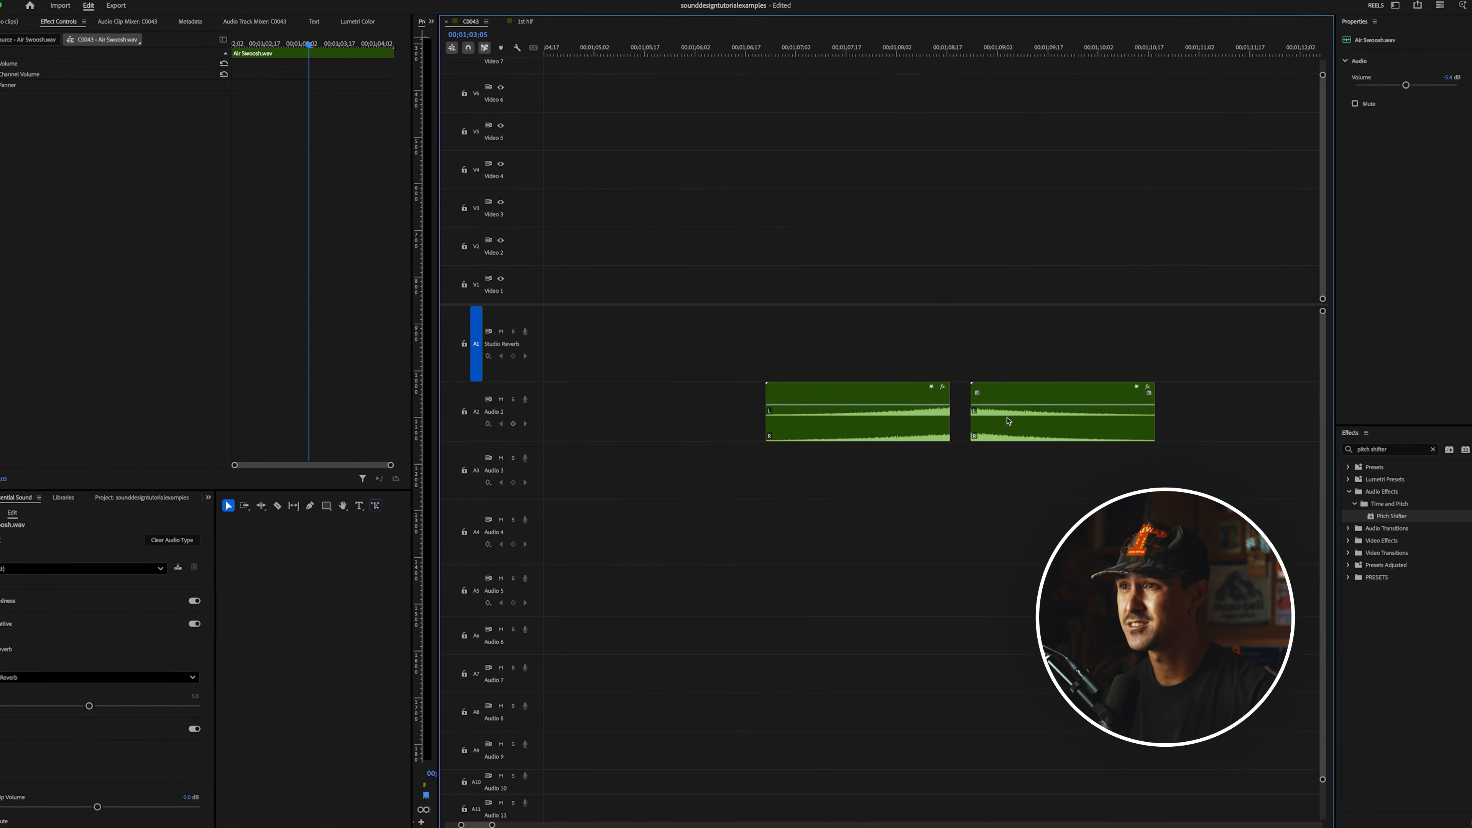
{"action": "left_click", "coordinate": [901, 430]}
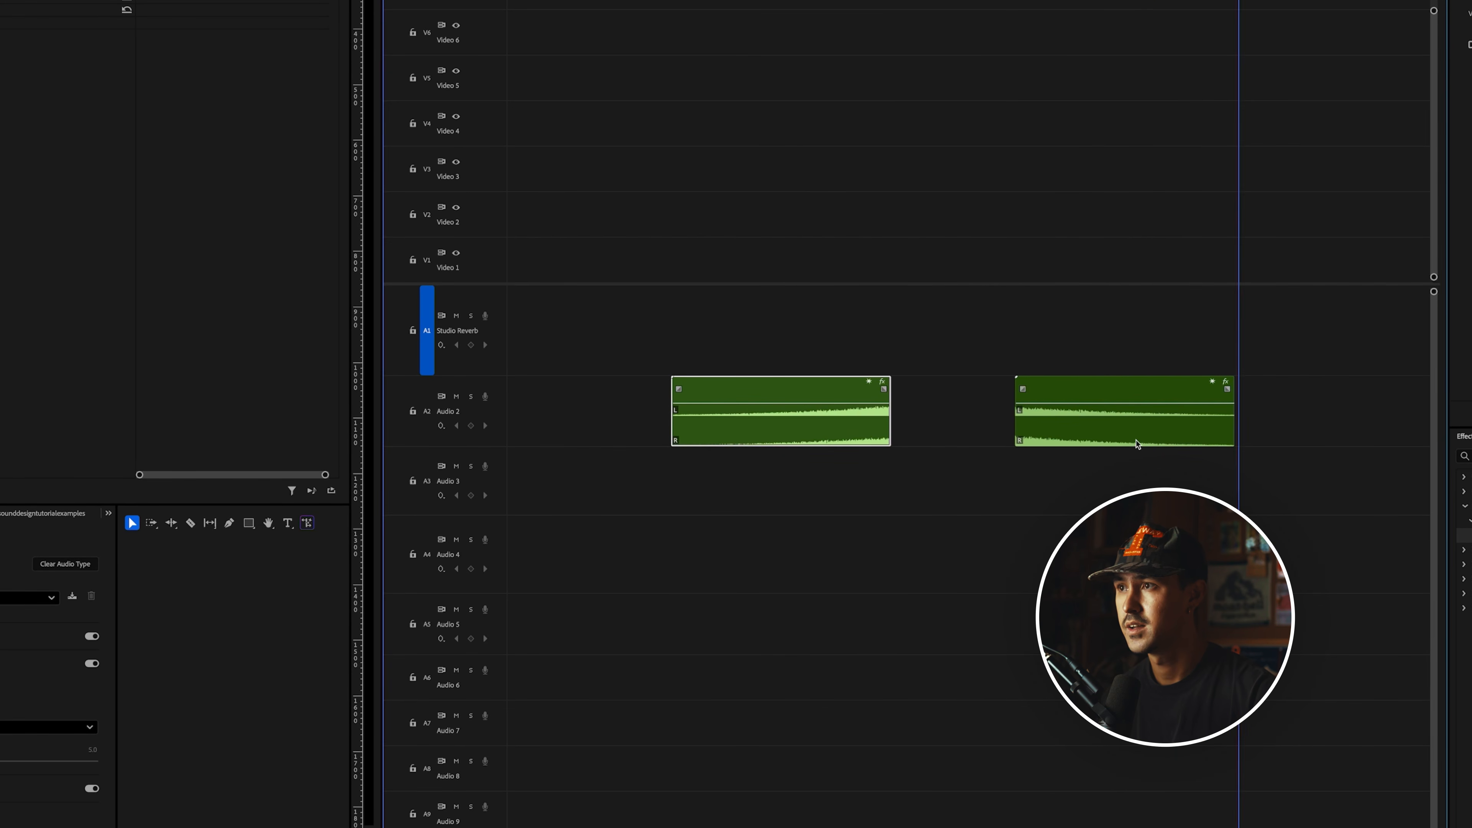
{"action": "scroll", "coordinate": [1118, 445], "scroll_direction": "down", "scroll_amount": 2}
{"action": "left_click", "coordinate": [1119, 443]}
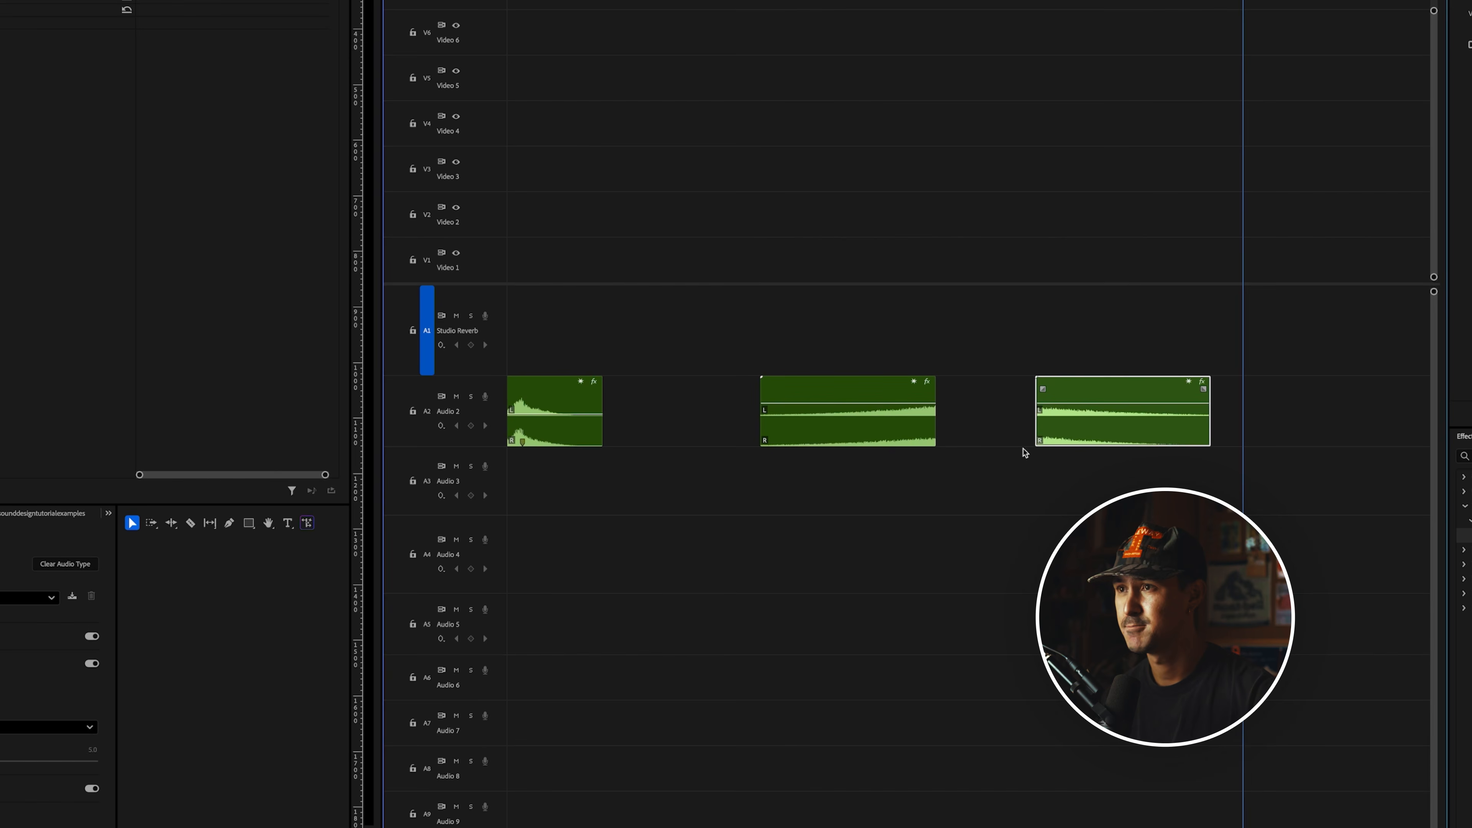
{"action": "left_click_drag", "start_coordinate": [925, 438], "coordinate": [1032, 439]}
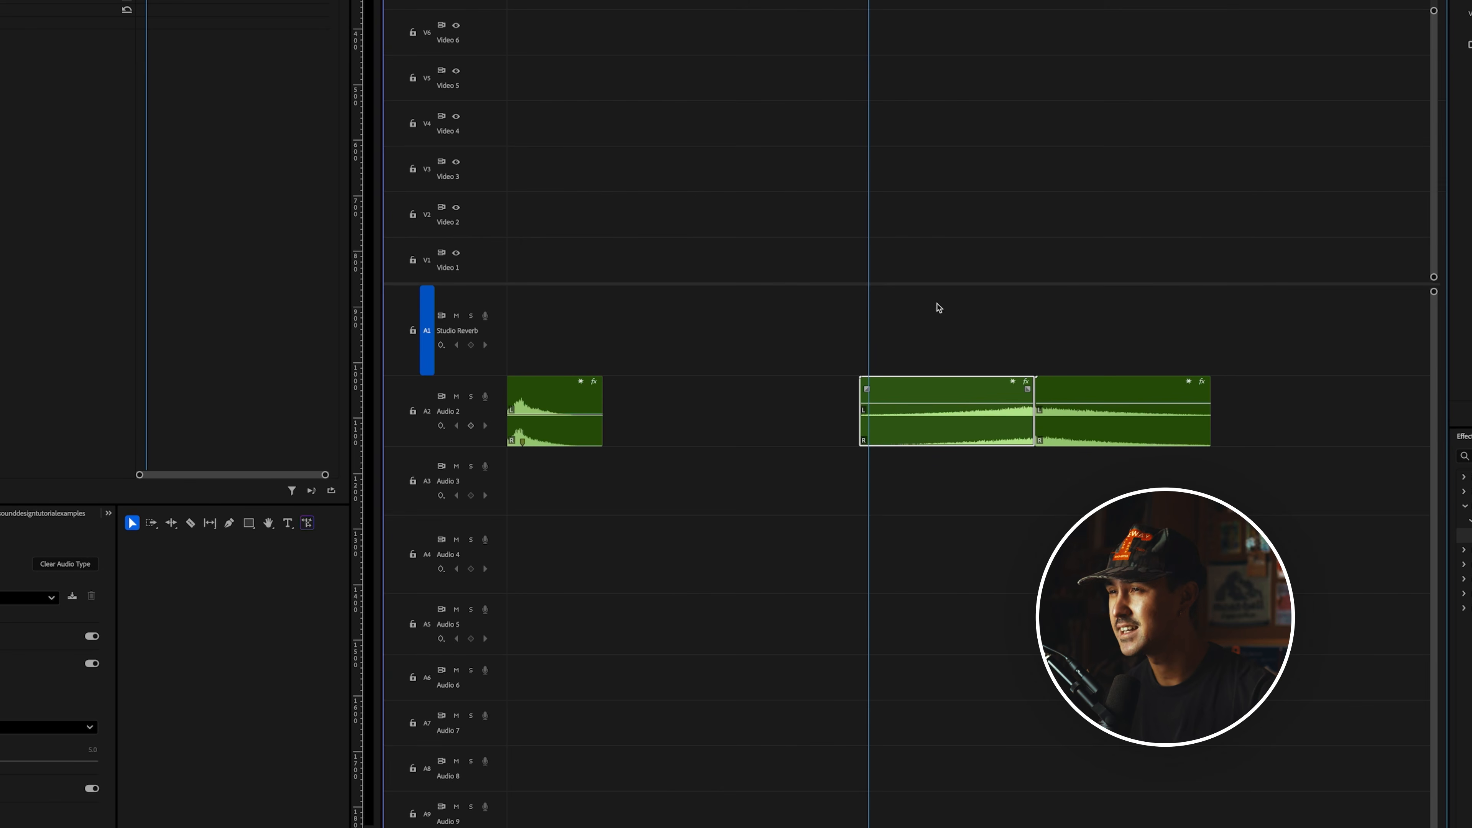
{"action": "key", "text": "space"}
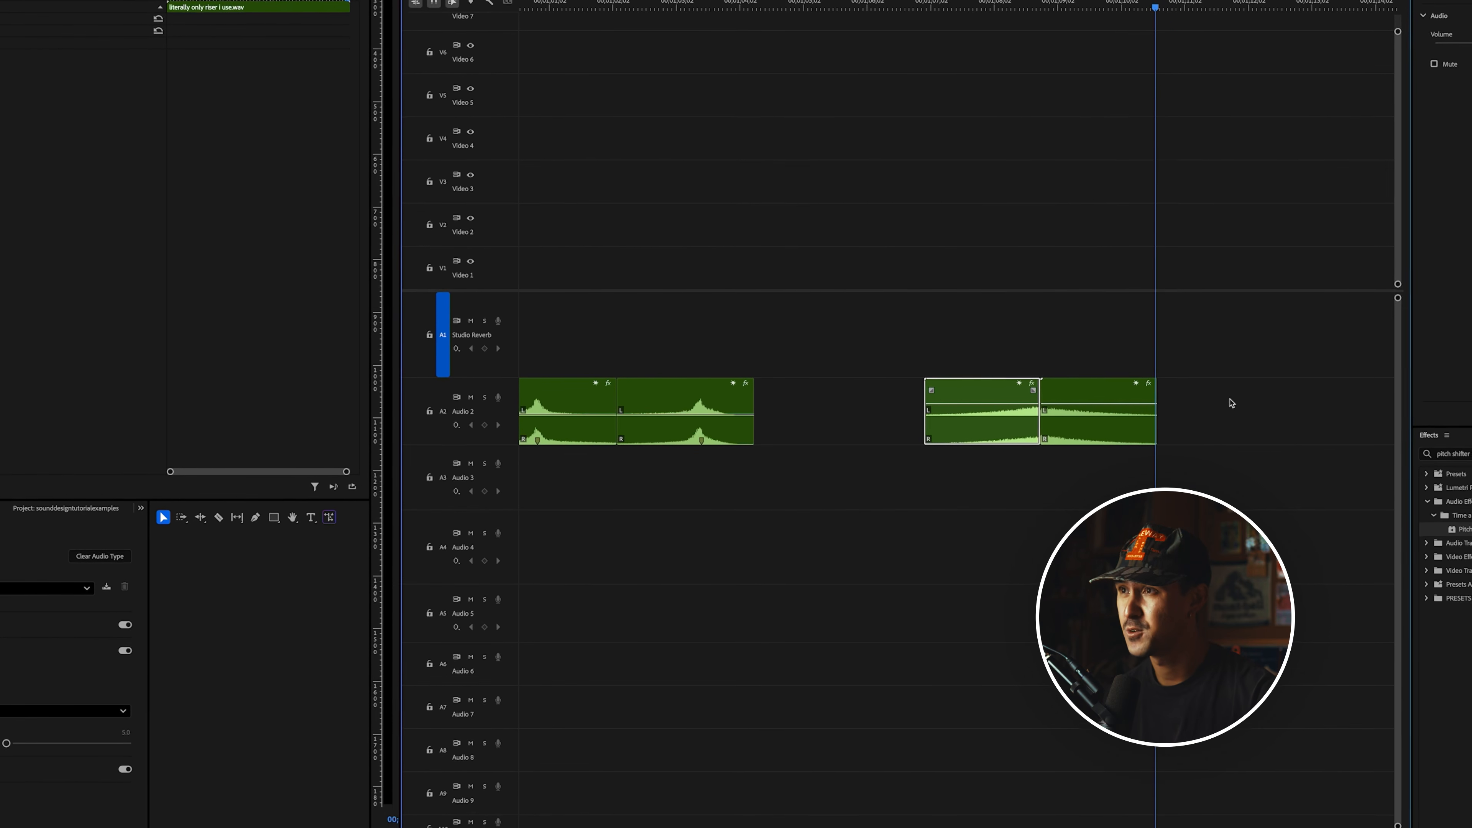
Move the first riser clip earlier to leave a small gap, and select the reversed riser
{"action": "scroll", "coordinate": [1031, 412], "scroll_direction": "up", "scroll_amount": 3}
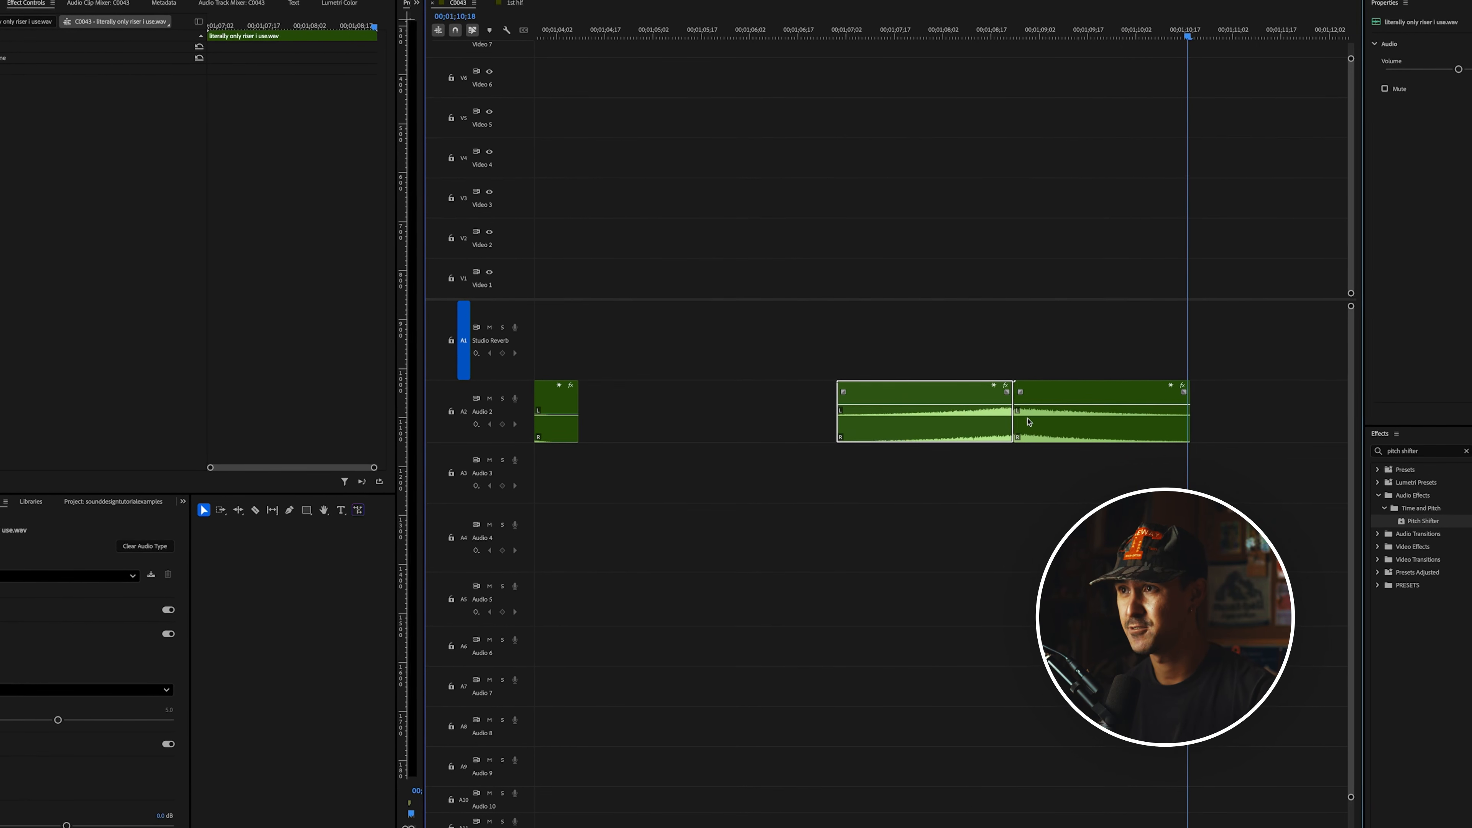
{"action": "left_click_drag", "start_coordinate": [942, 422], "coordinate": [913, 422]}
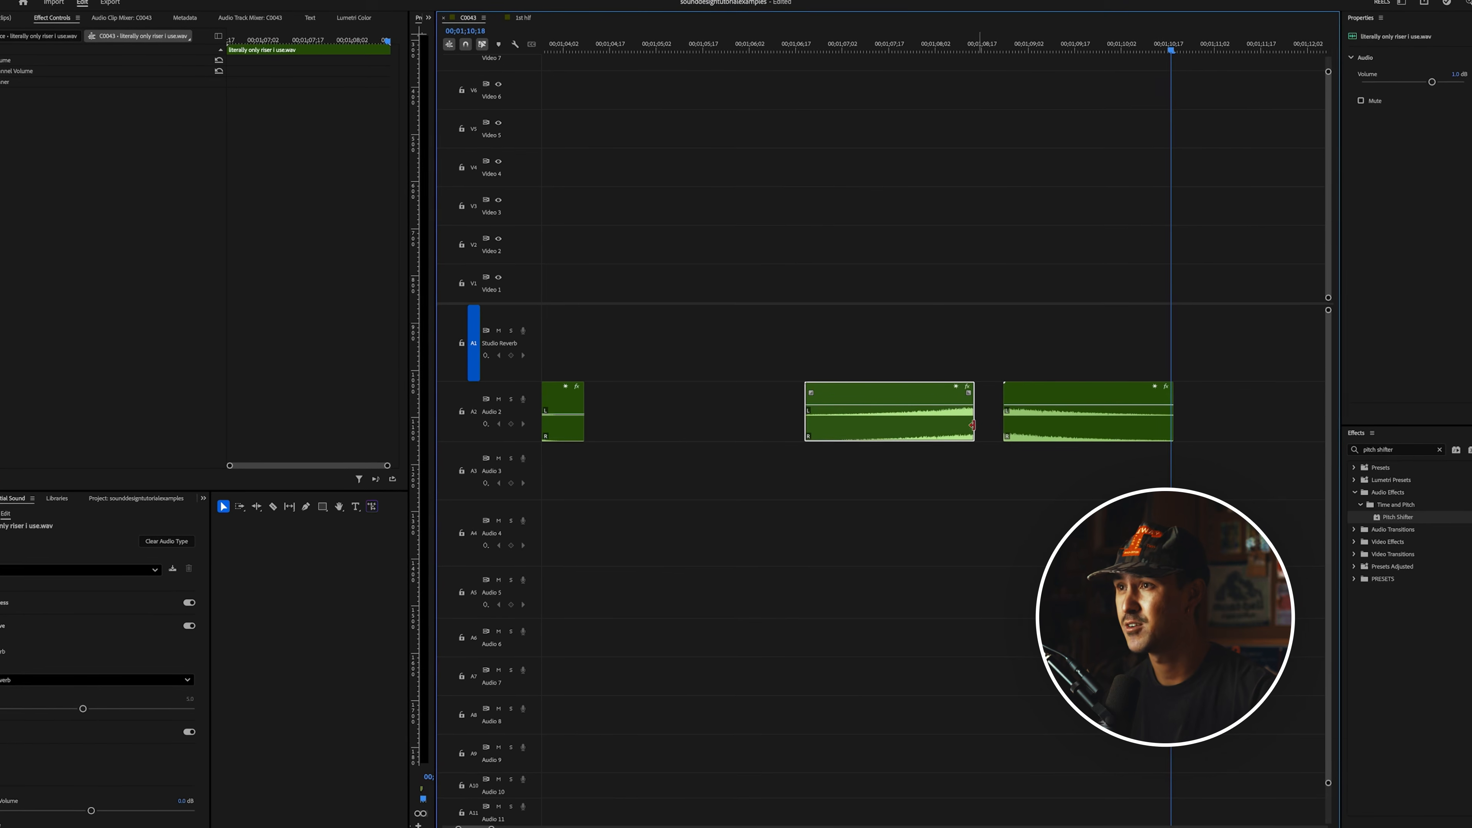
{"action": "left_click", "coordinate": [1065, 430]}
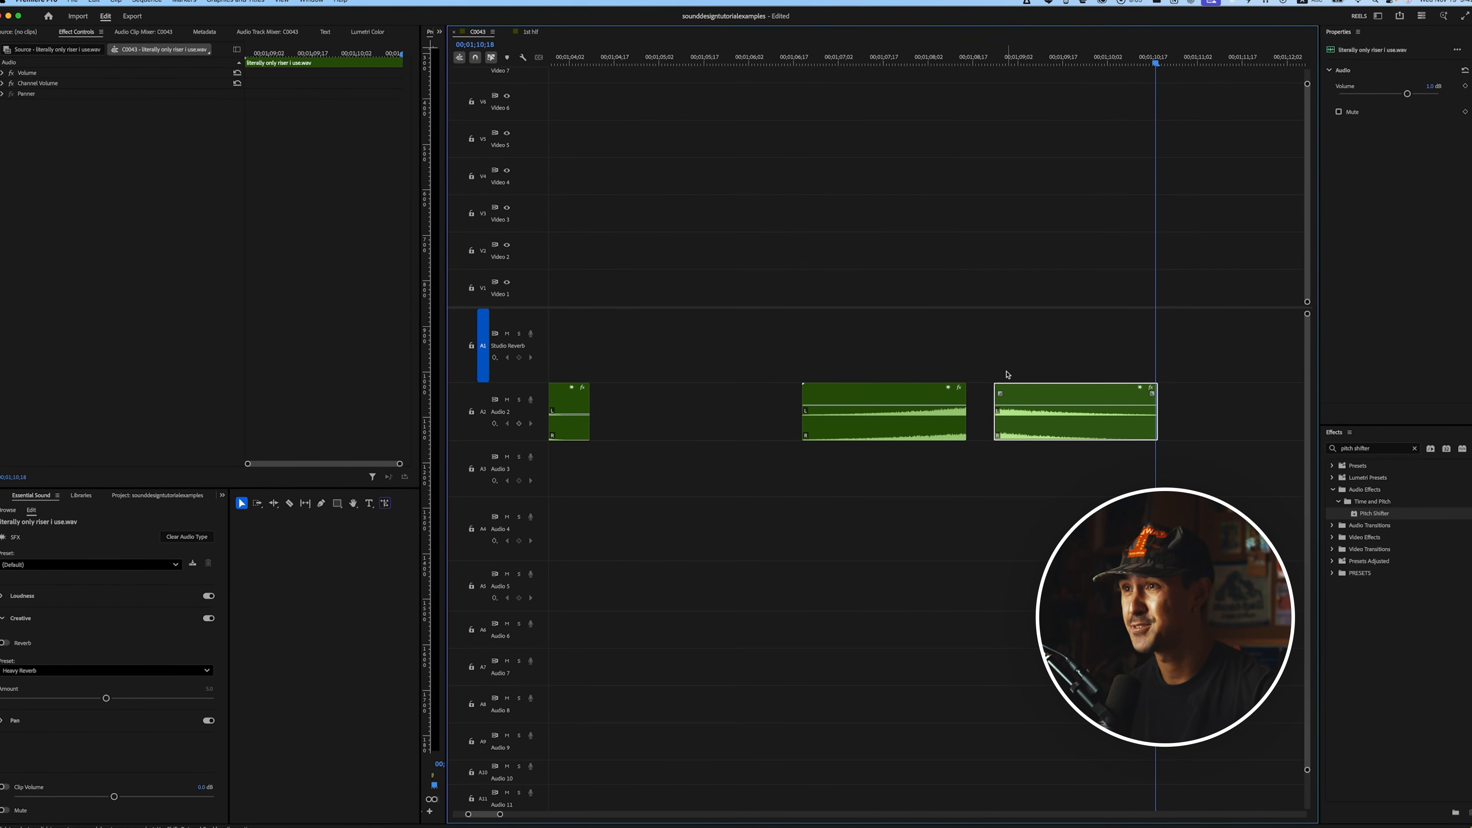
{"action": "scroll", "coordinate": [1035, 333], "scroll_direction": "down", "scroll_amount": 4}
{"action": "scroll", "coordinate": [1051, 375], "scroll_direction": "up", "scroll_amount": 3}
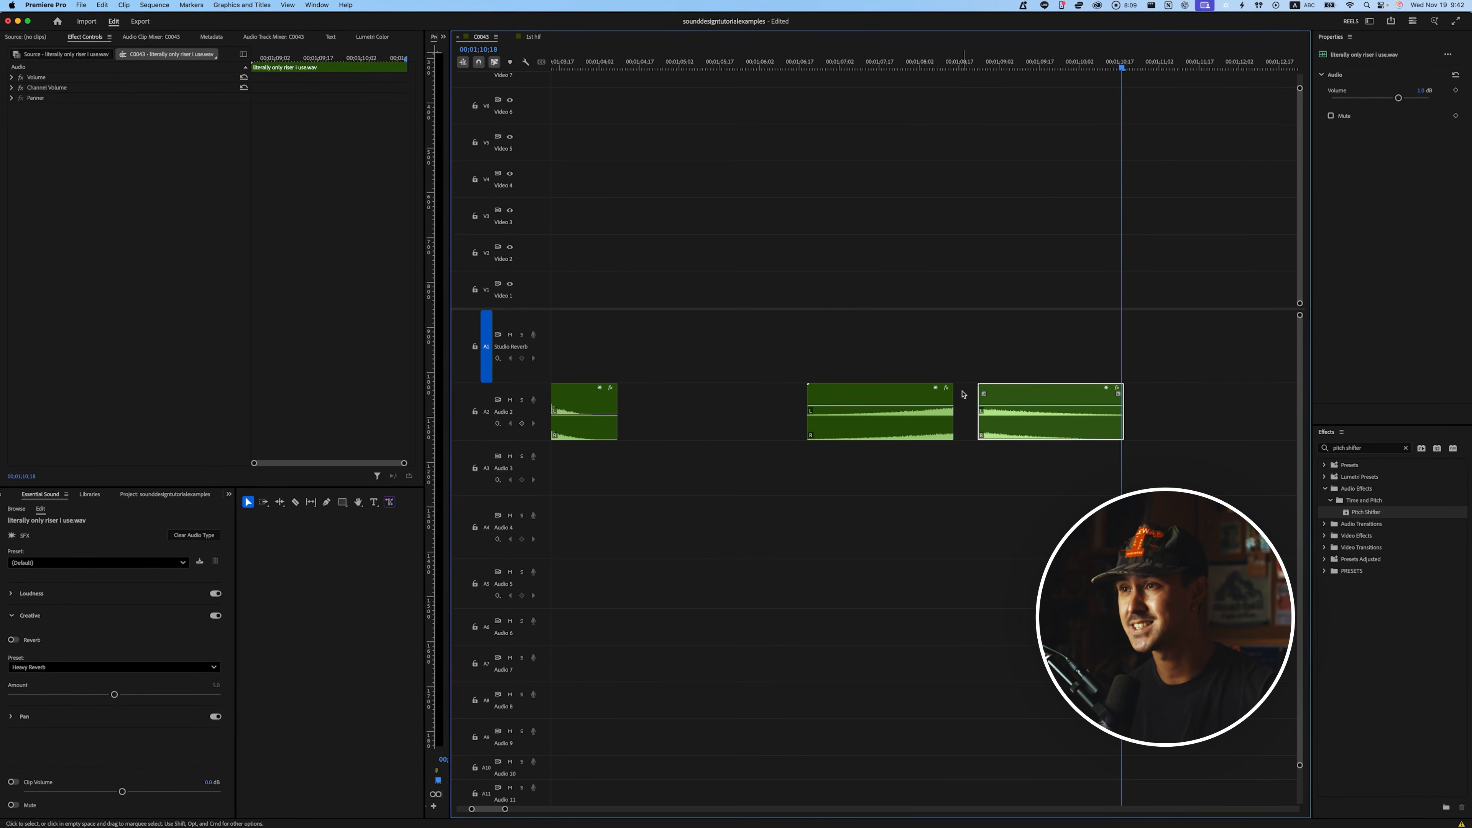
{"action": "left_click_drag", "start_coordinate": [979, 394], "coordinate": [922, 395]}
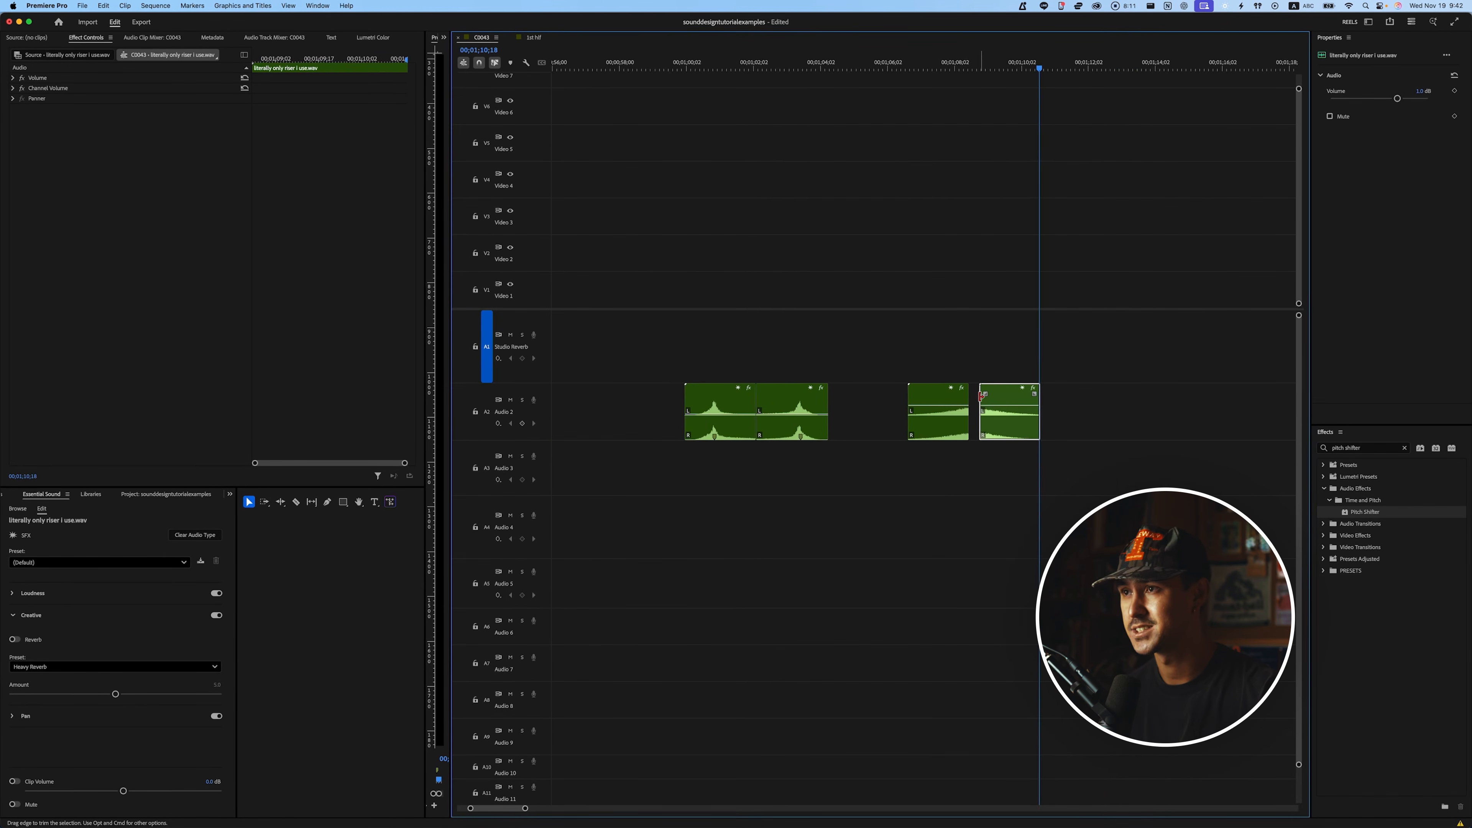
{"action": "left_click_drag", "start_coordinate": [921, 394], "coordinate": [977, 394]}
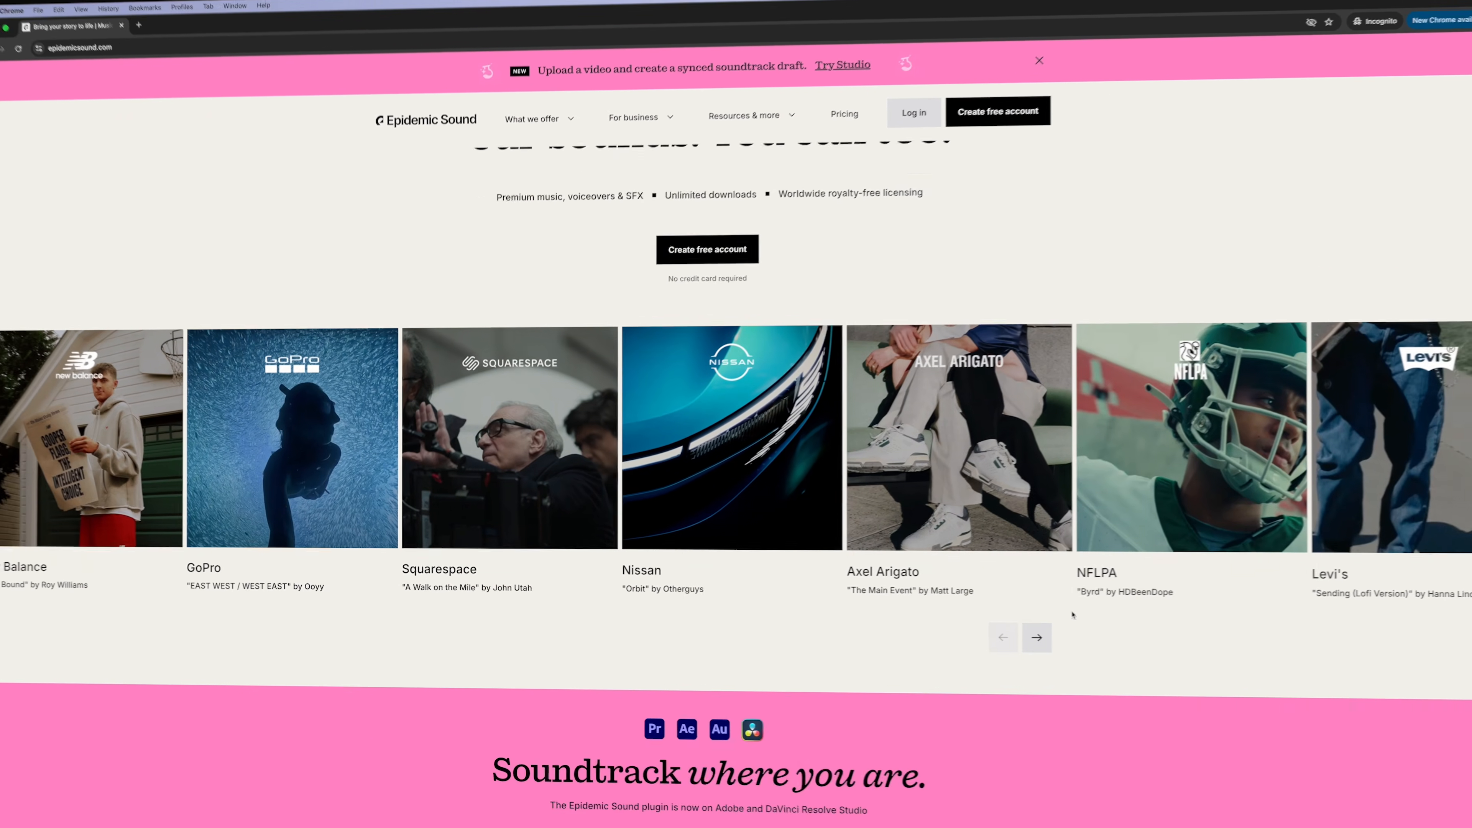
Switch to the Epidemic Sound website, look through its home page, and open the Hip Hop genre in the music catalogue
{"action": "scroll", "coordinate": [1073, 615], "scroll_direction": "down", "scroll_amount": 9}
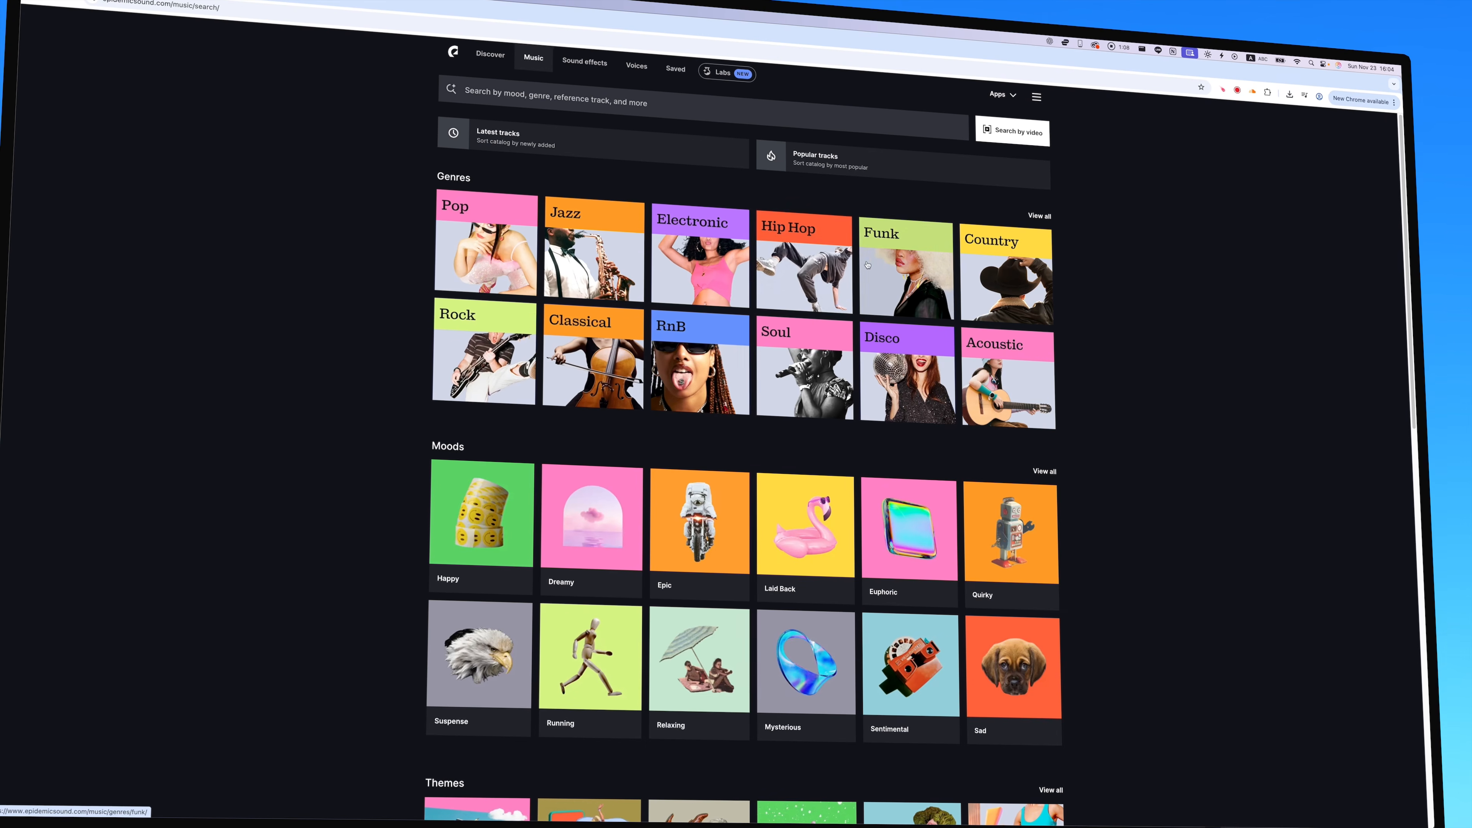
{"action": "left_click", "coordinate": [803, 263]}
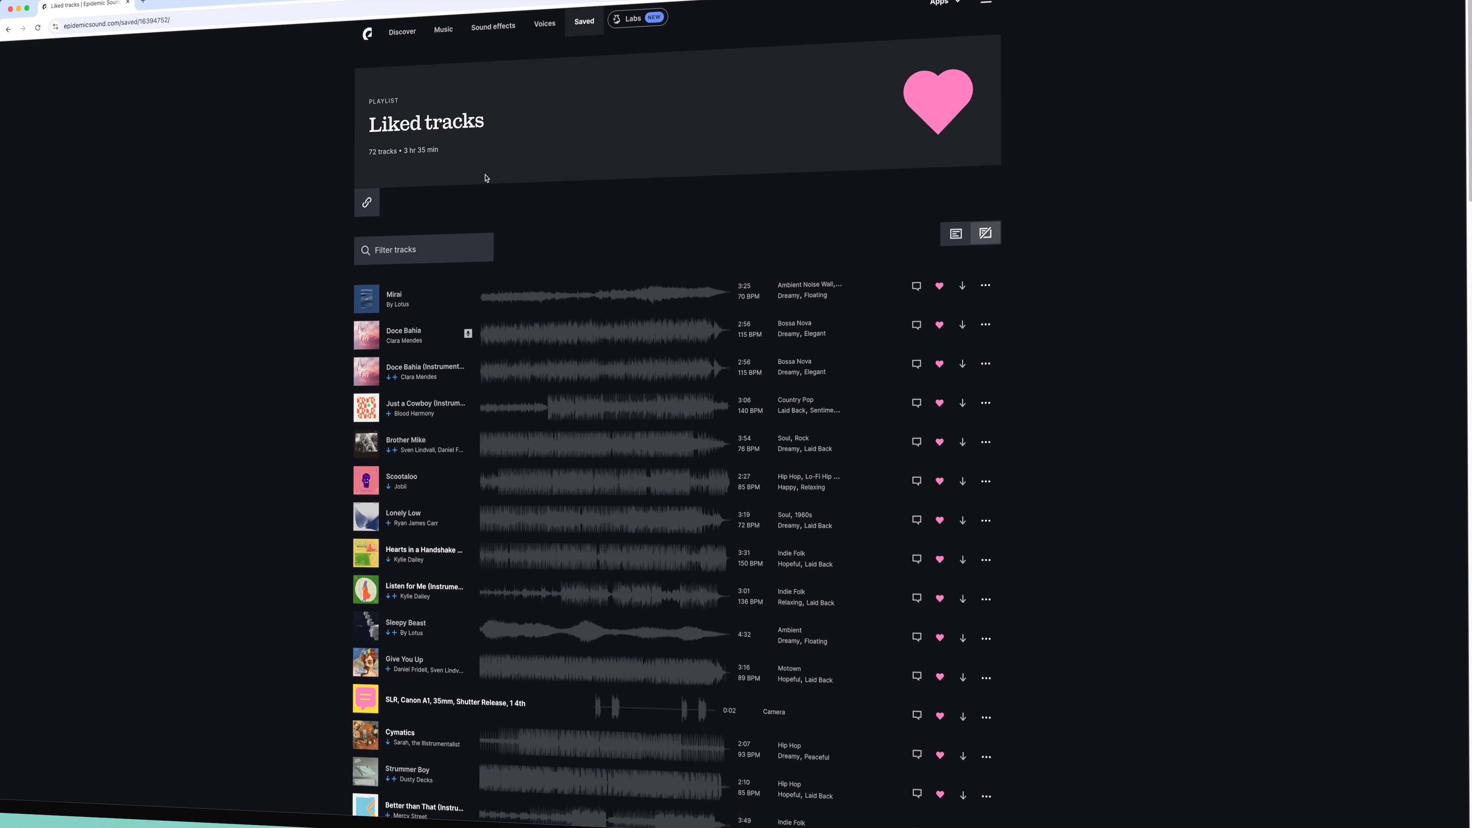
Go to Epidemic Sound's Discover page and open the Adapt tool from Labs
{"action": "left_click", "coordinate": [366, 36]}
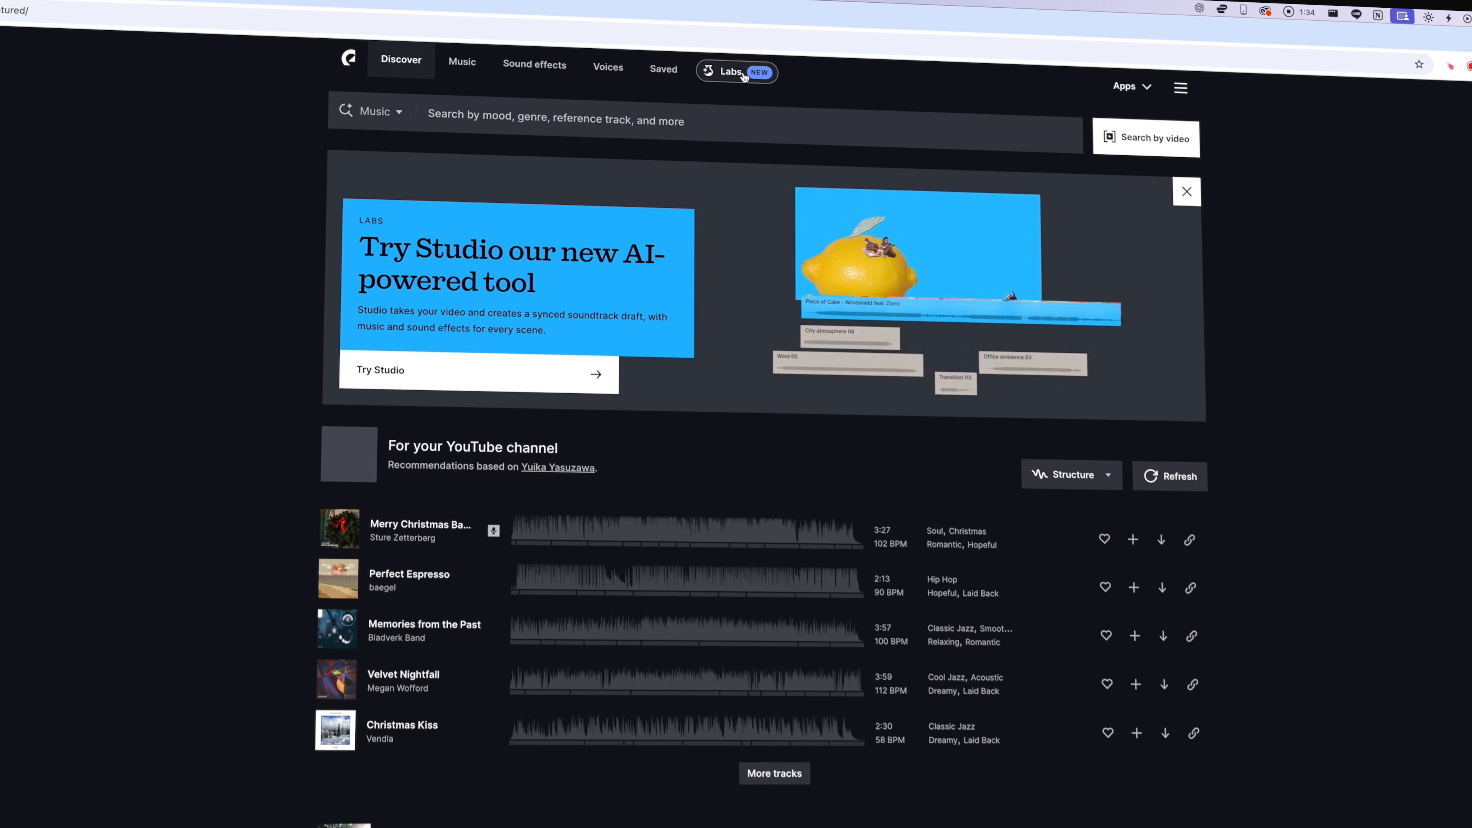
{"action": "left_click", "coordinate": [748, 78]}
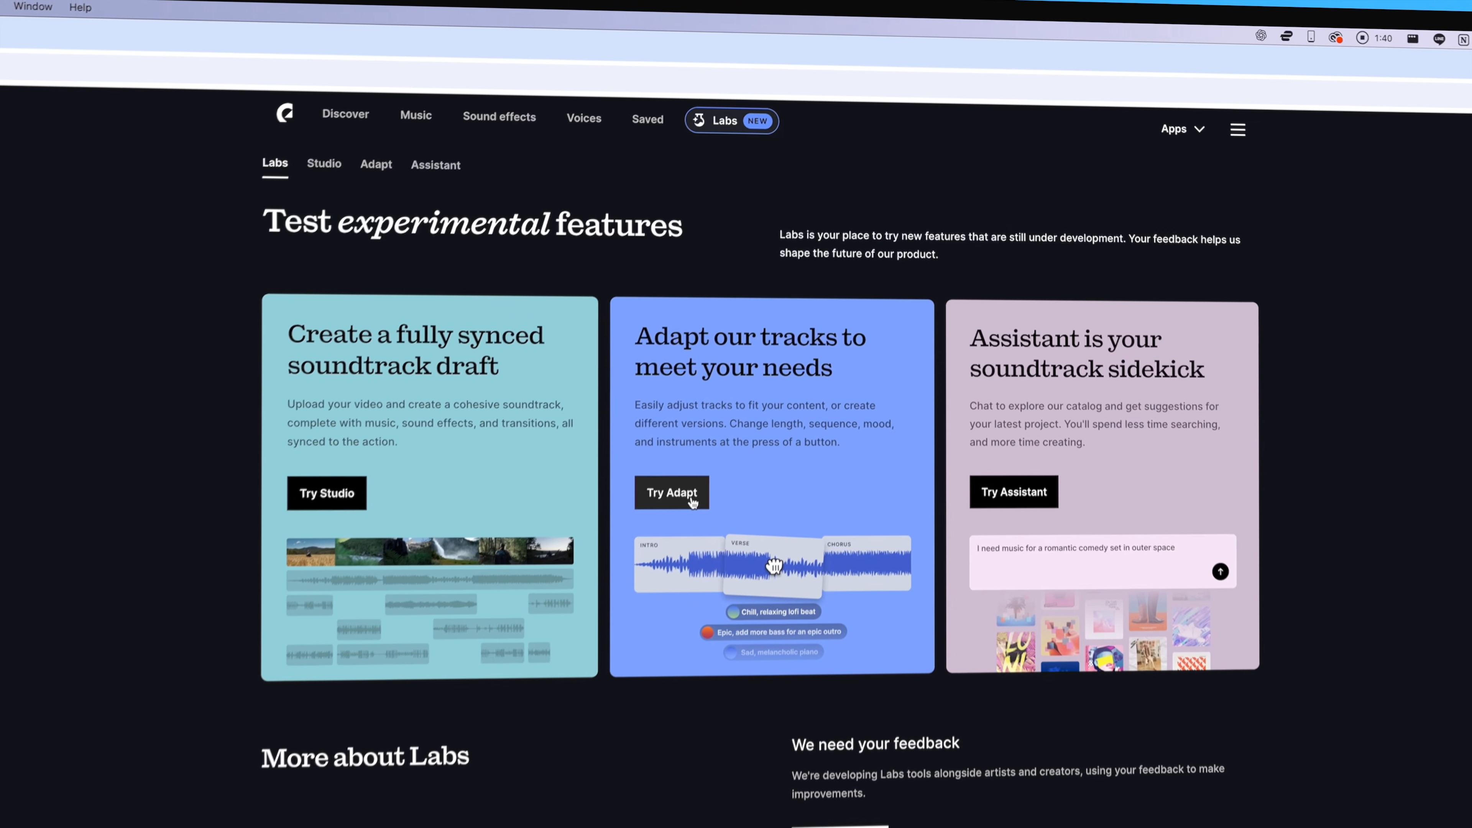
{"action": "left_click", "coordinate": [668, 504]}
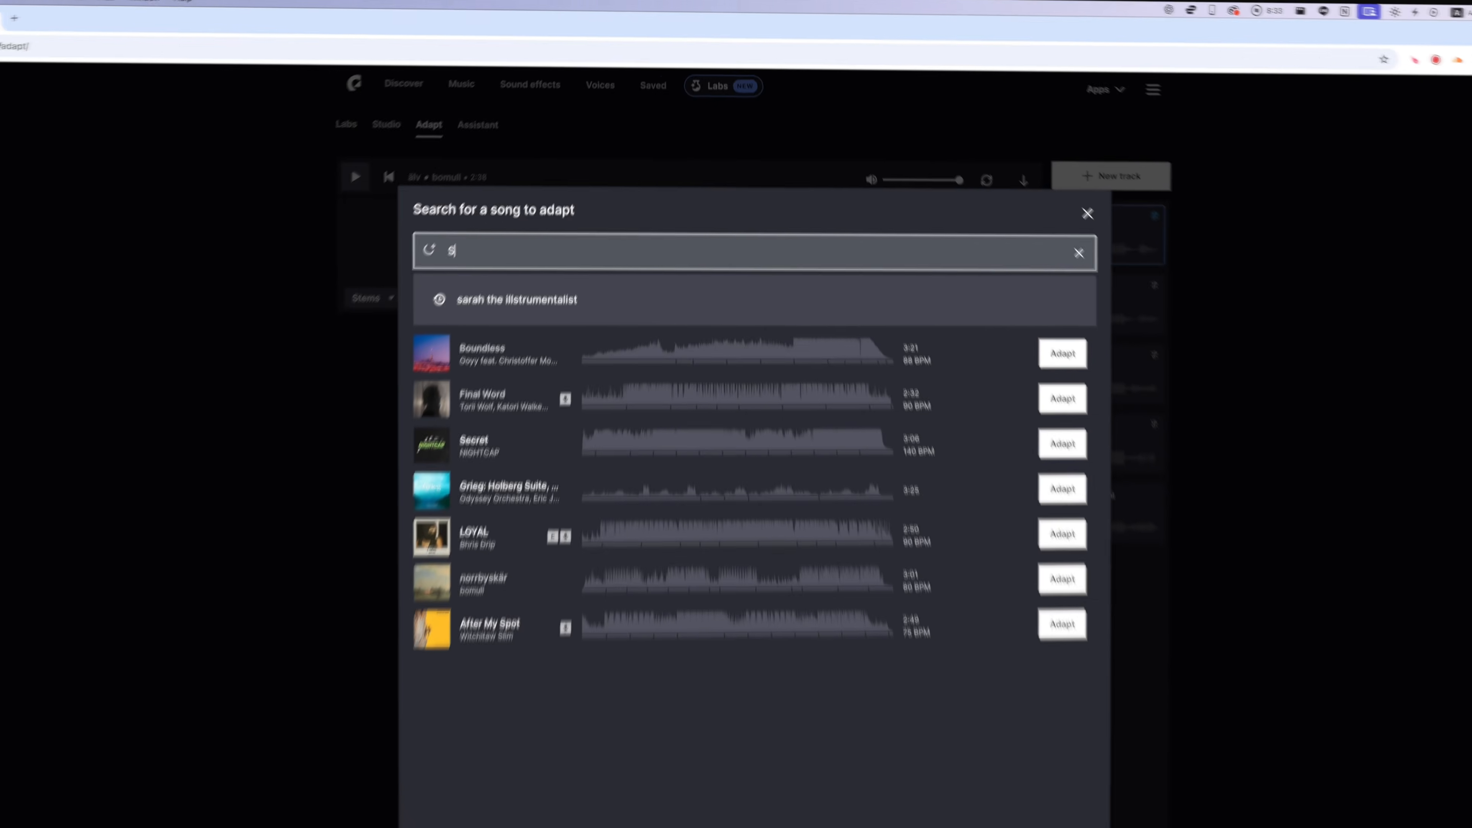
Search the Adapt song picker for "Scootaloo" and load the Scootaloo track for adapting
{"action": "type", "text": "cootaloo"}
{"action": "key", "text": "Return"}
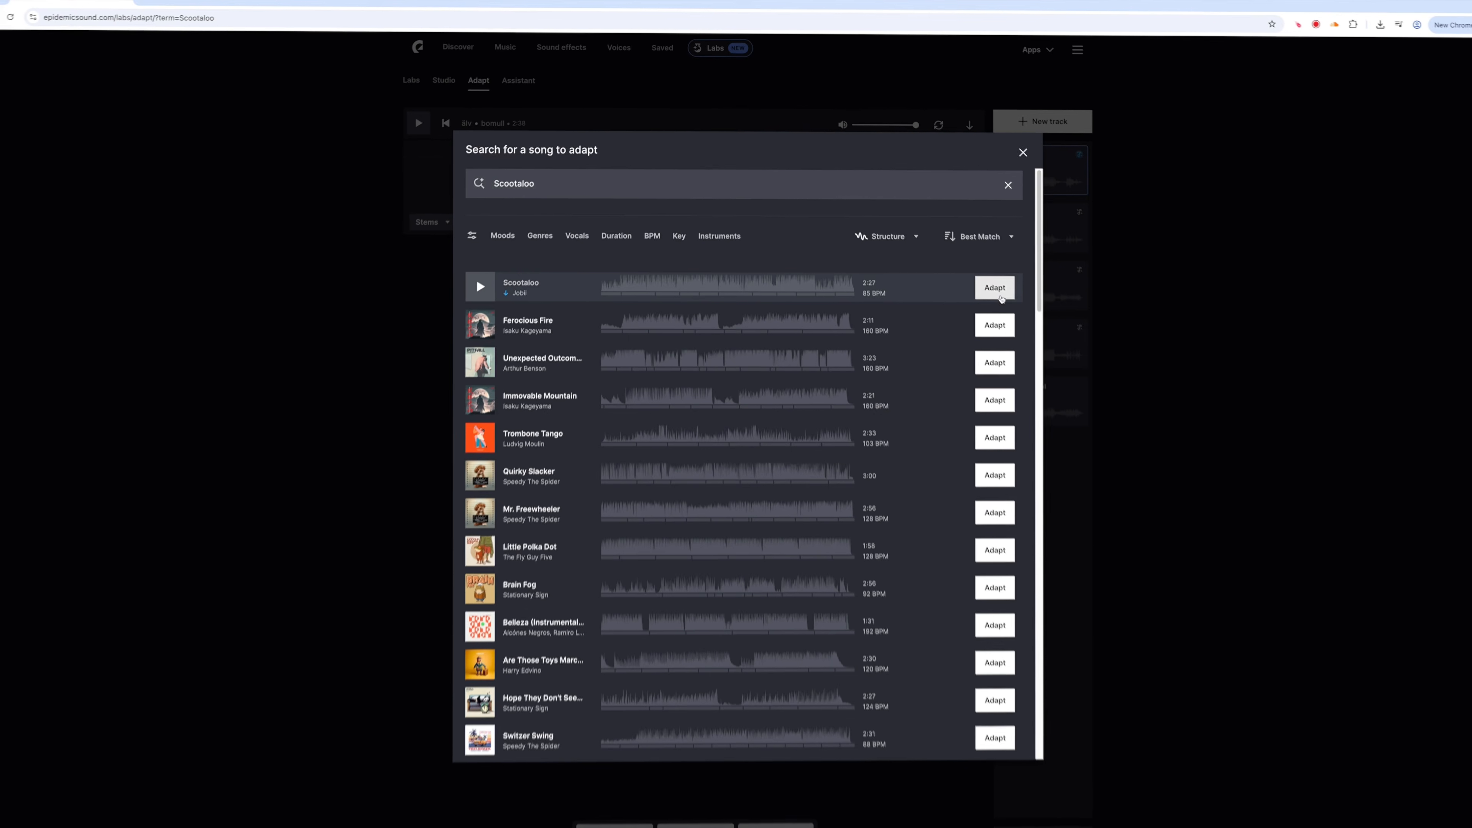
{"action": "left_click", "coordinate": [987, 277]}
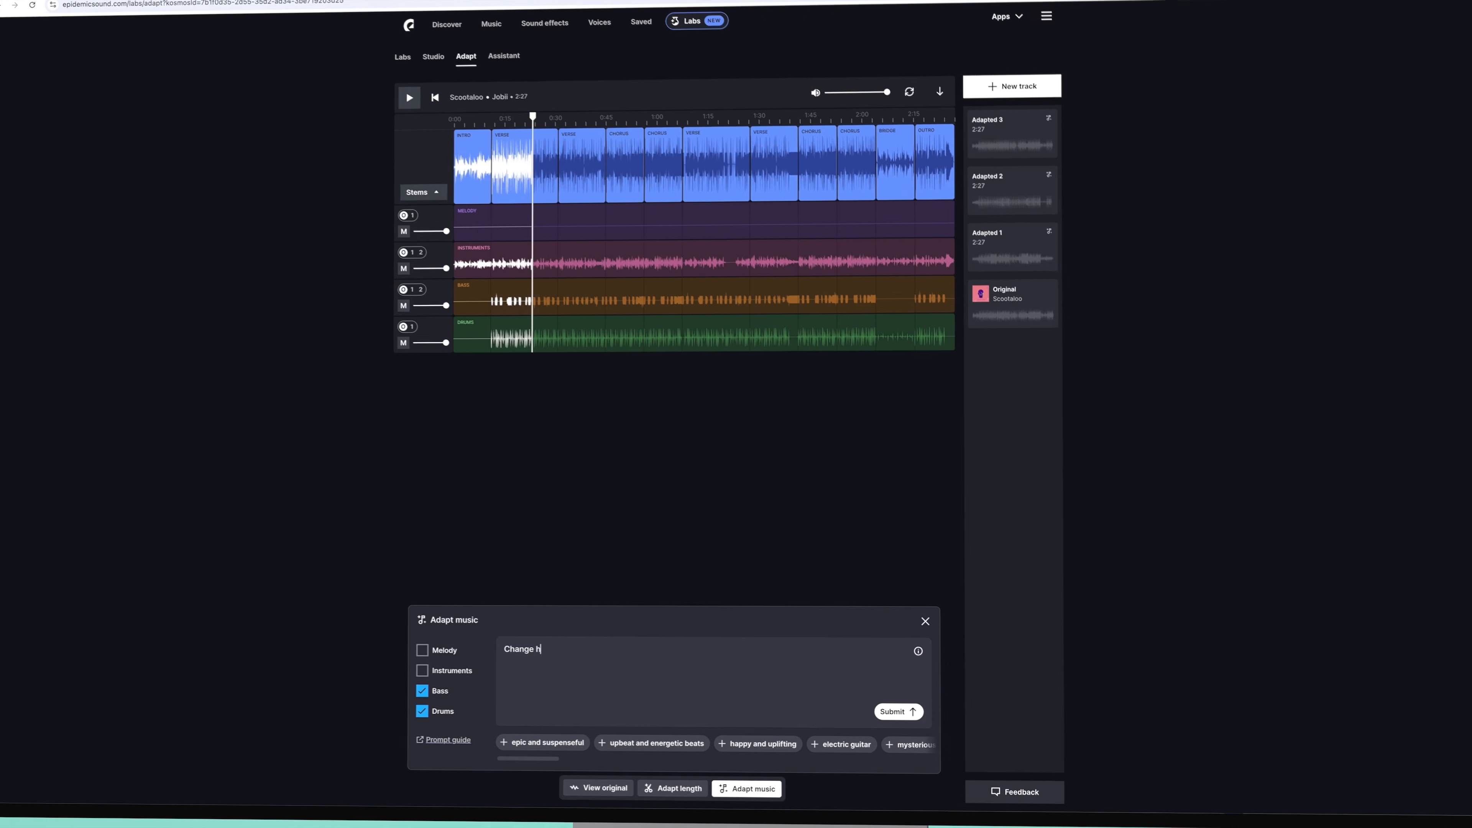
Adapt Scootaloo's bass and drums stems with the prompt "Change tempo and rhythm"
{"action": "type", "text": "mpo and rhy"}
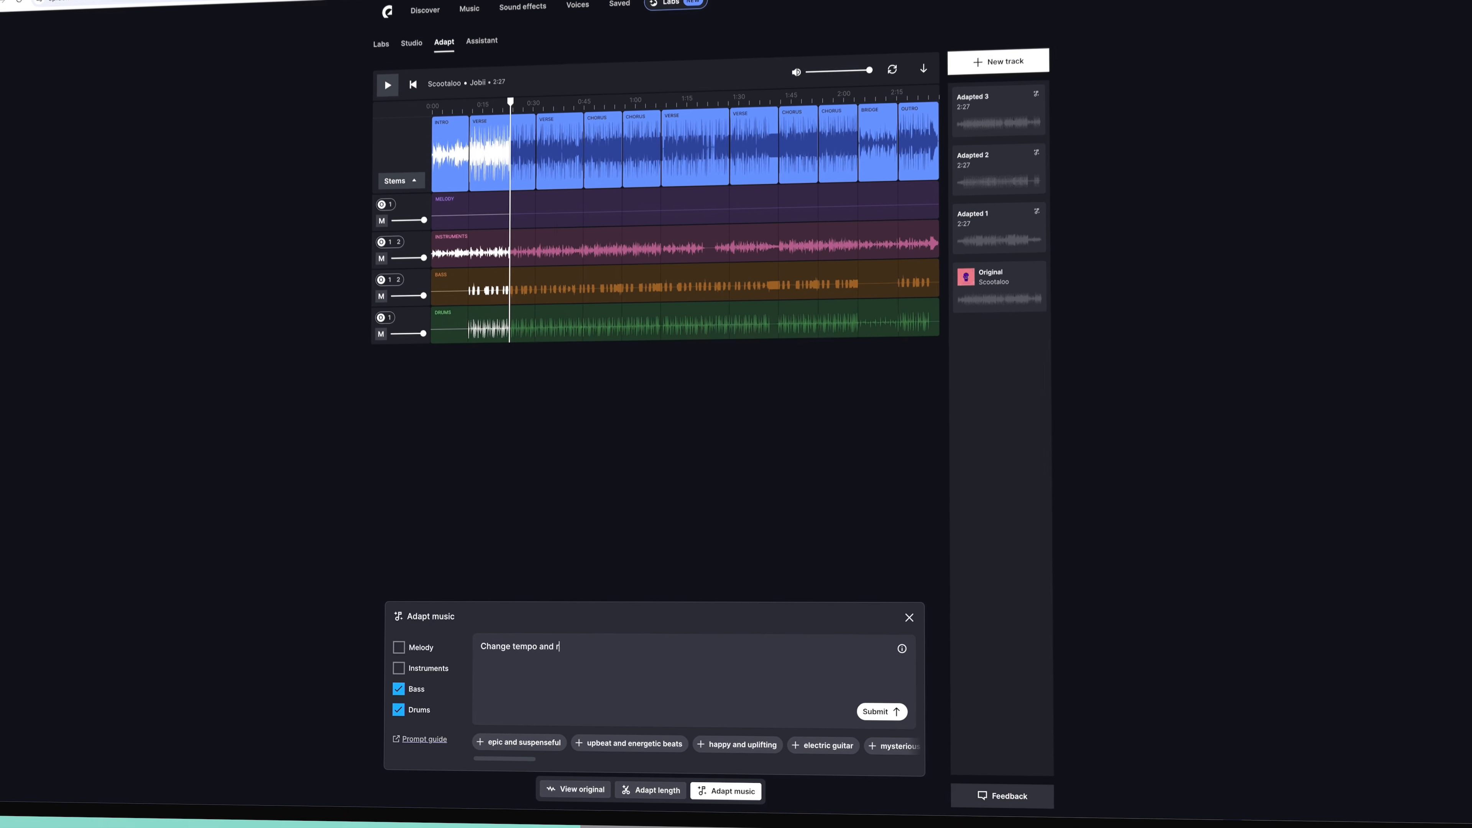
{"action": "type", "text": "thm"}
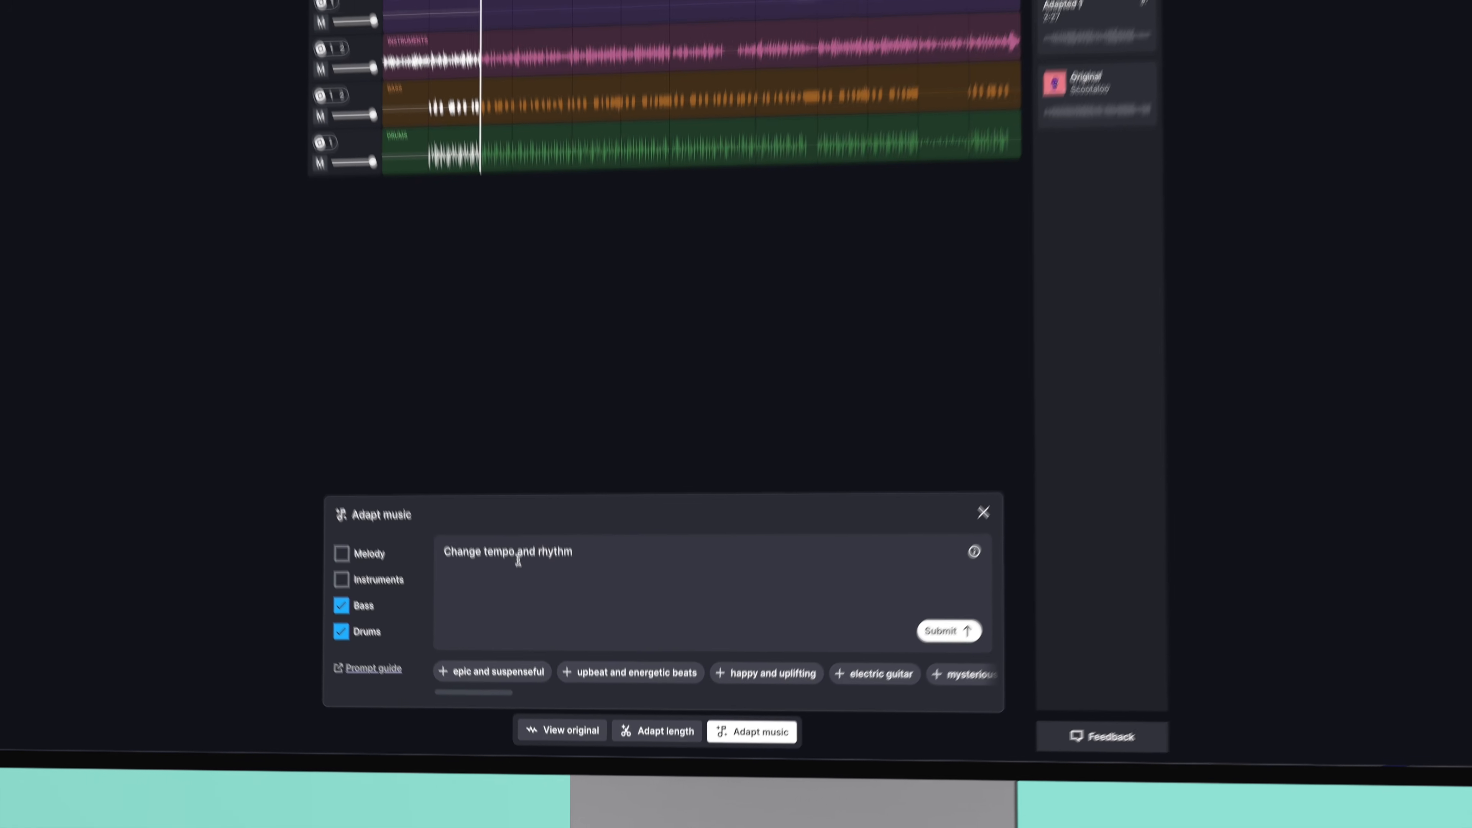
{"action": "key", "text": "Return"}
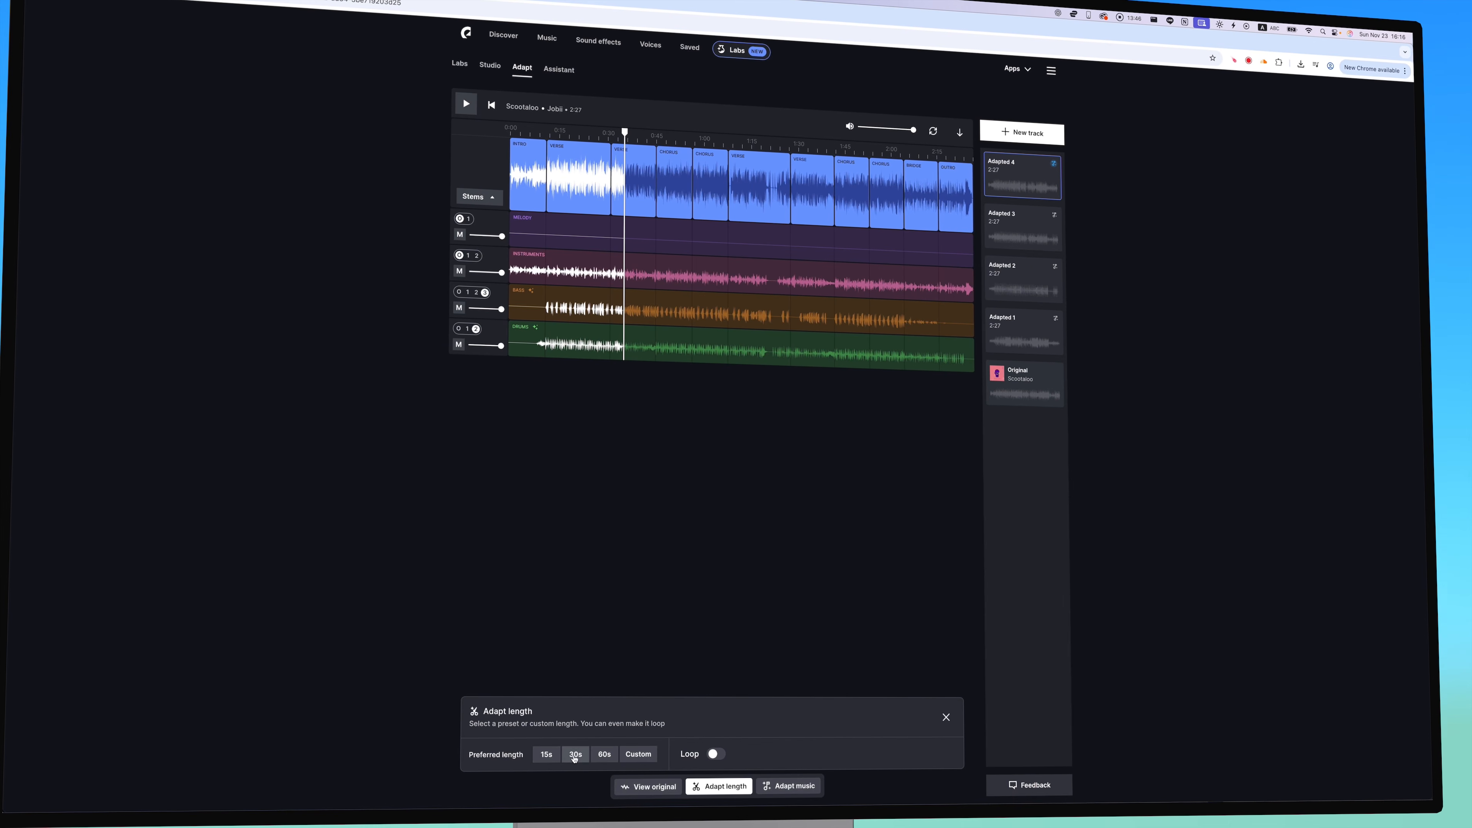
Generate 60-second versions of the adapted track and preview the first and second versions
{"action": "left_click", "coordinate": [604, 754]}
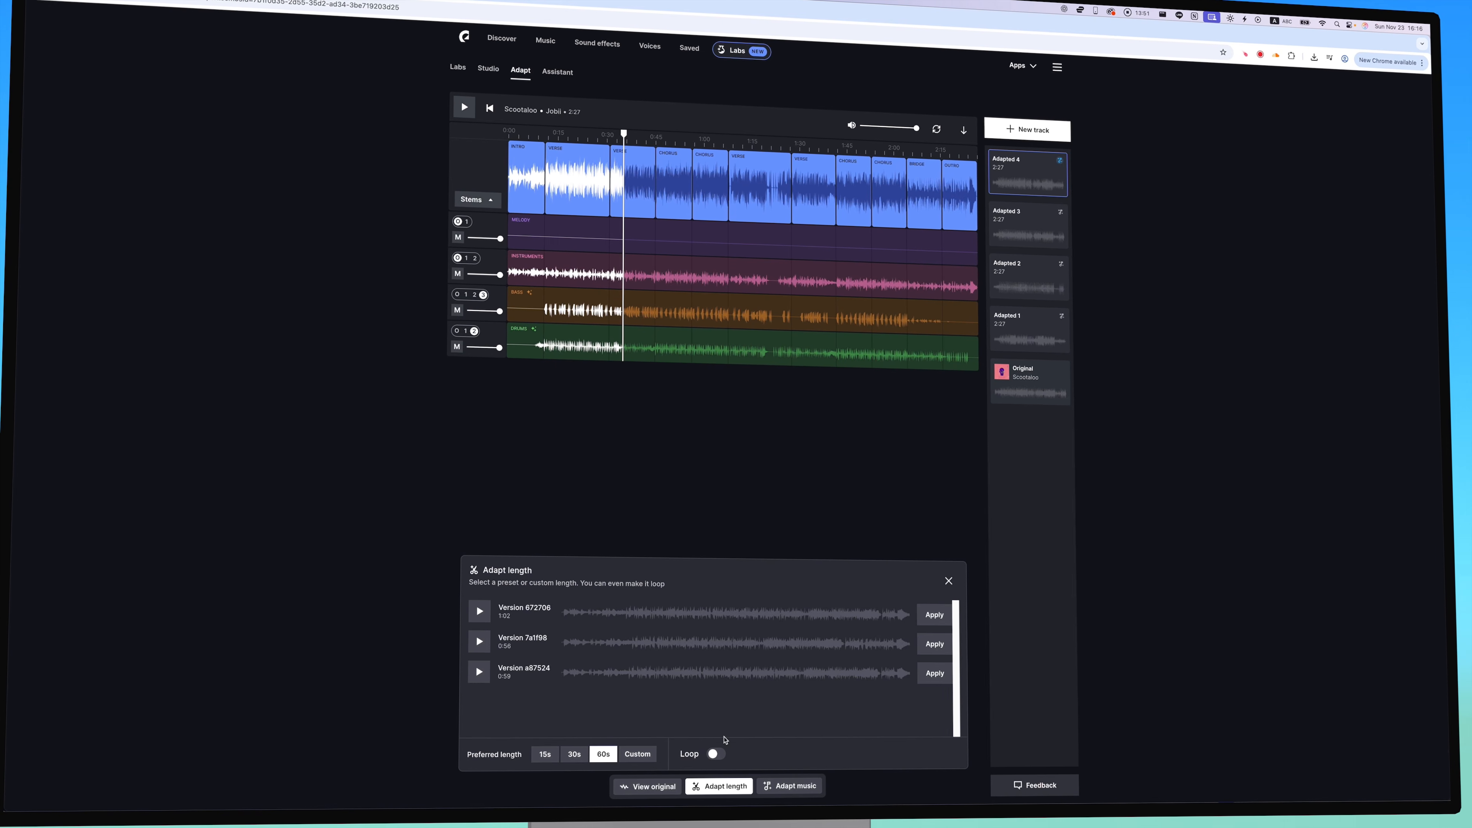
{"action": "left_click", "coordinate": [479, 613]}
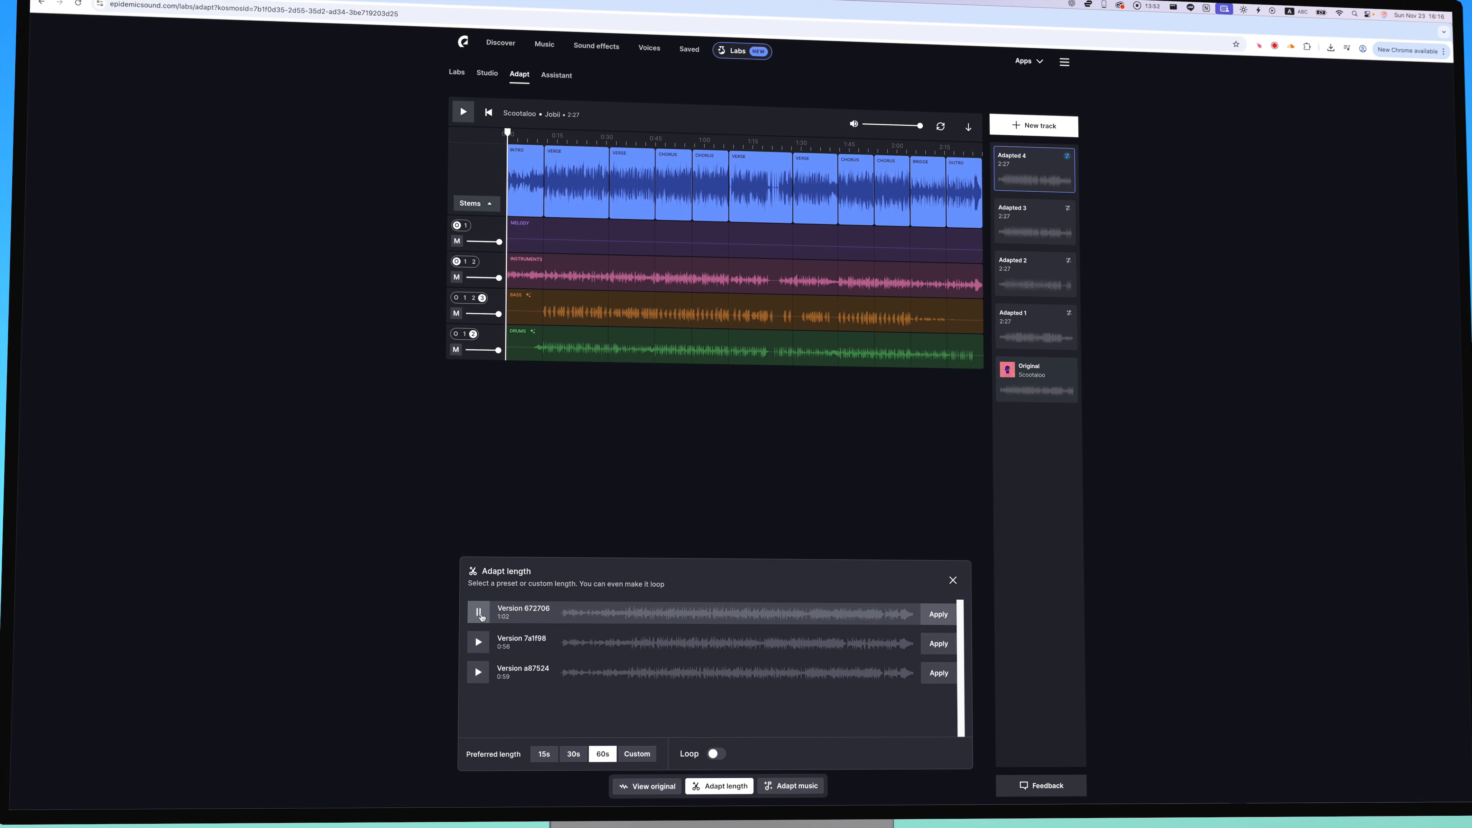
{"action": "left_click", "coordinate": [617, 614]}
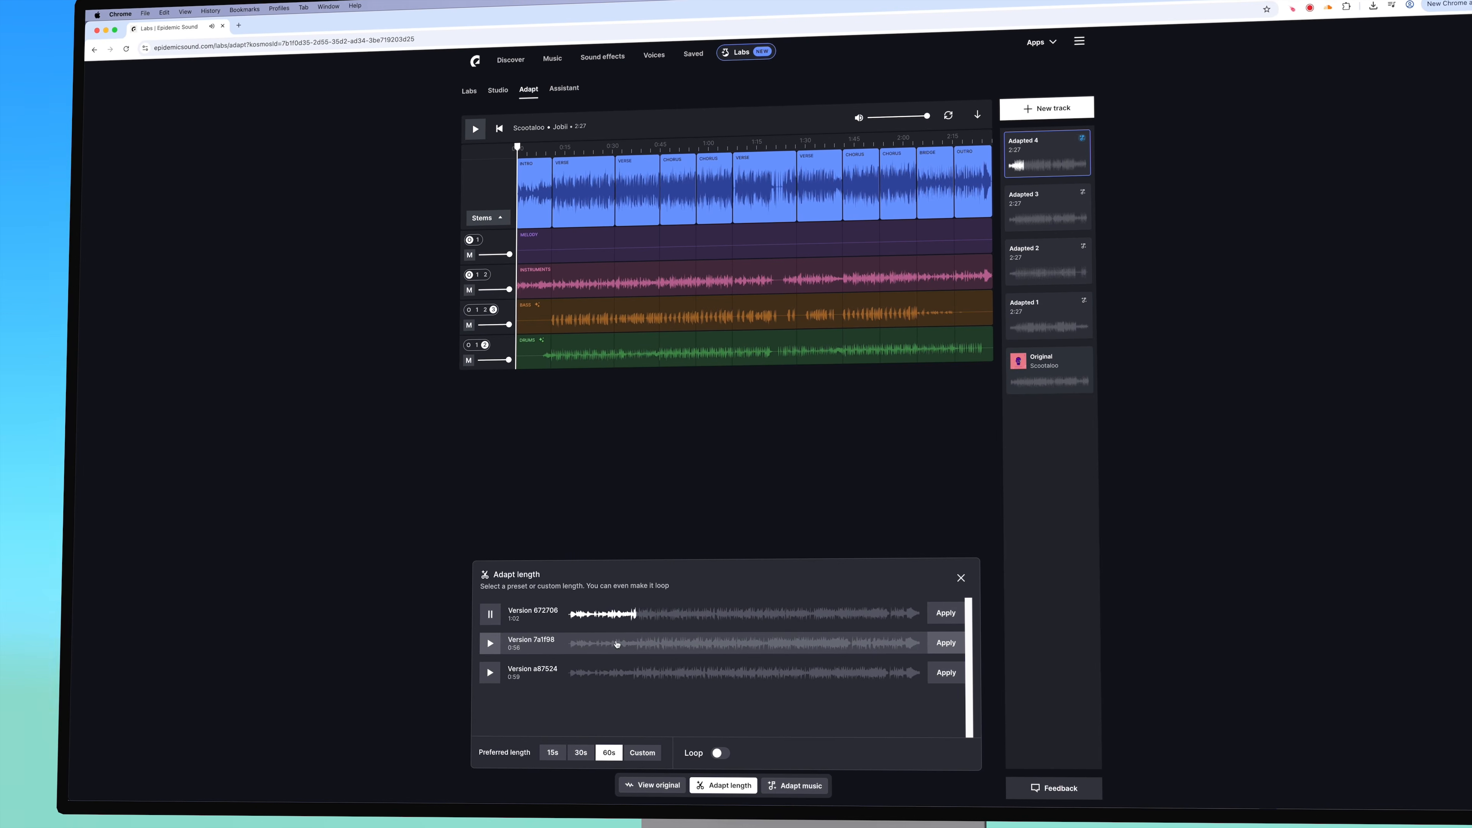
{"action": "left_click", "coordinate": [493, 645]}
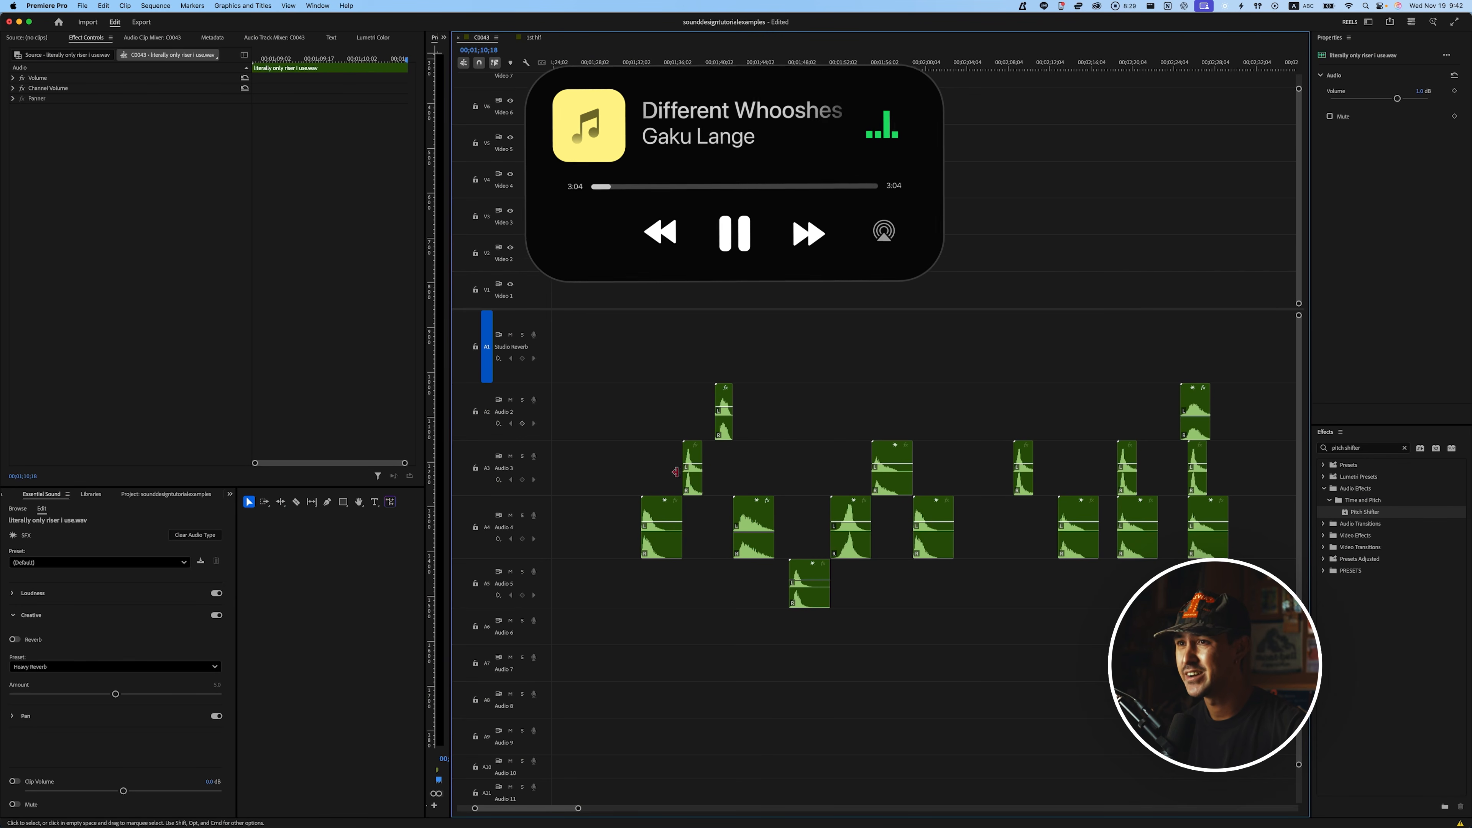
Switch to Premiere Pro and play through the staggered whoosh clips on Audio 2 to Audio 5
{"action": "scroll", "coordinate": [717, 488], "scroll_direction": "down", "scroll_amount": 1}
{"action": "scroll", "coordinate": [776, 493], "scroll_direction": "up", "scroll_amount": 1}
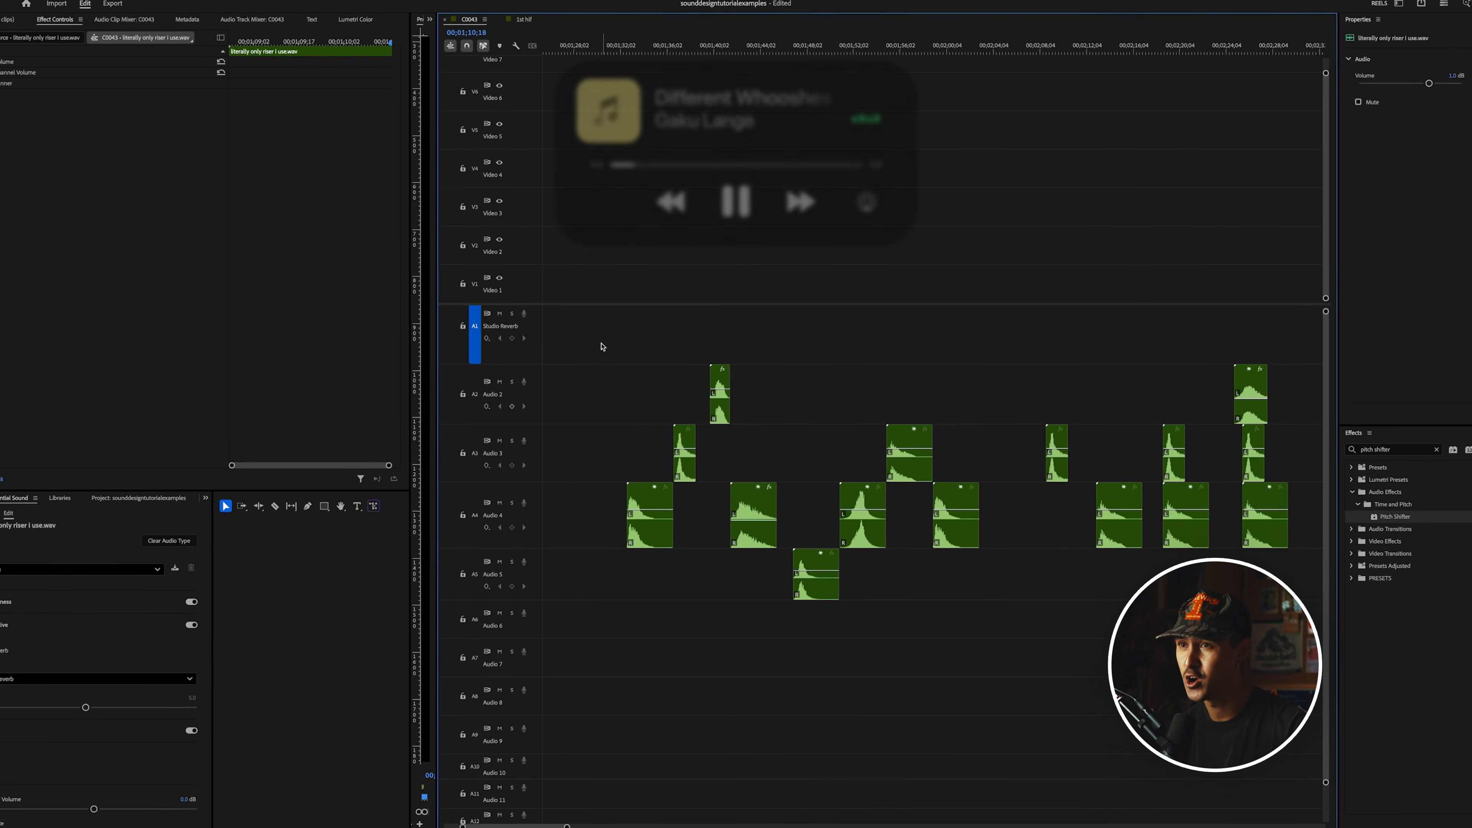
{"action": "scroll", "coordinate": [552, 371], "scroll_direction": "up", "scroll_amount": 1}
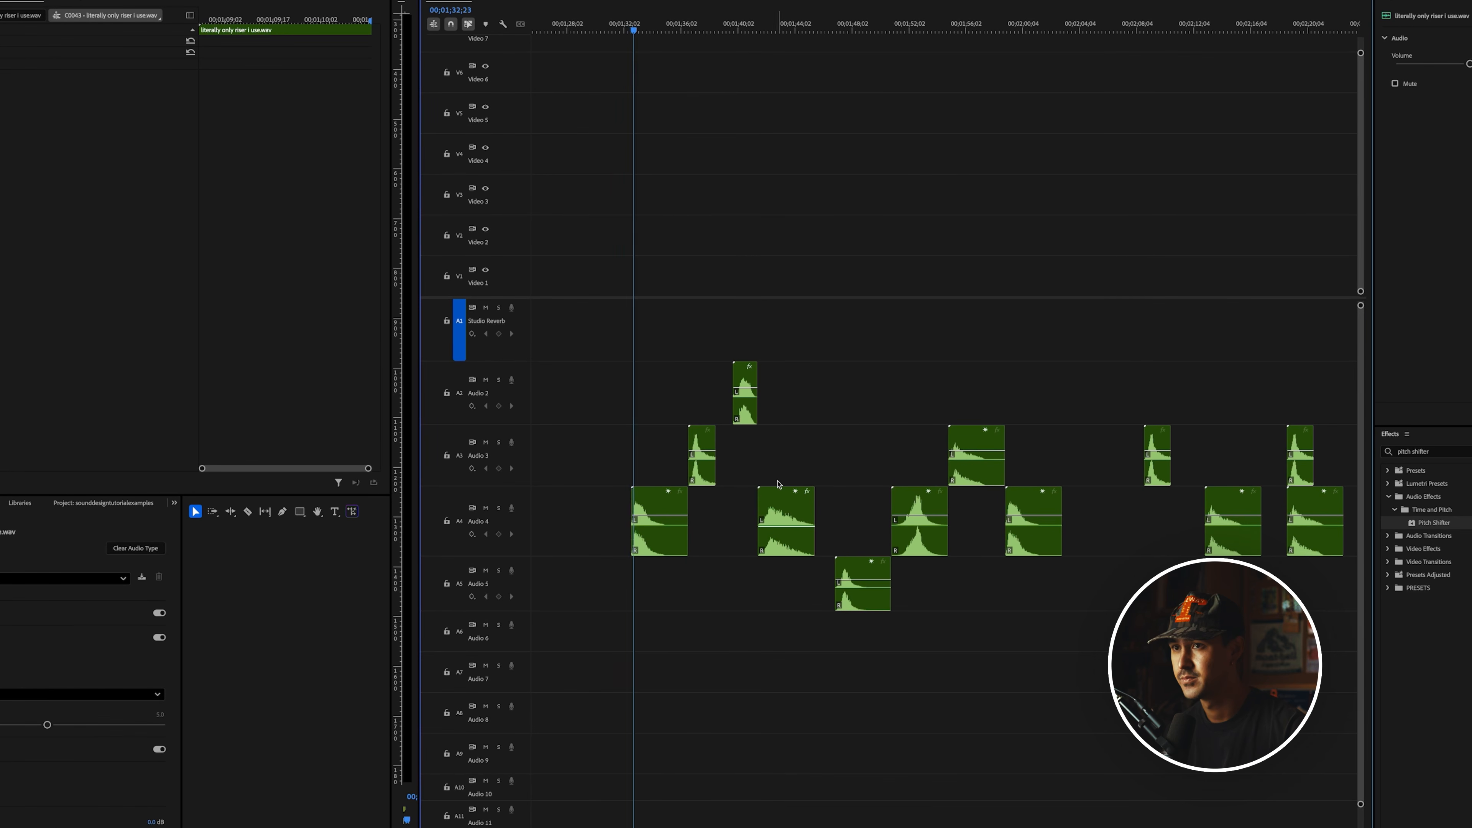
{"action": "scroll", "coordinate": [777, 484], "scroll_direction": "up", "scroll_amount": 1}
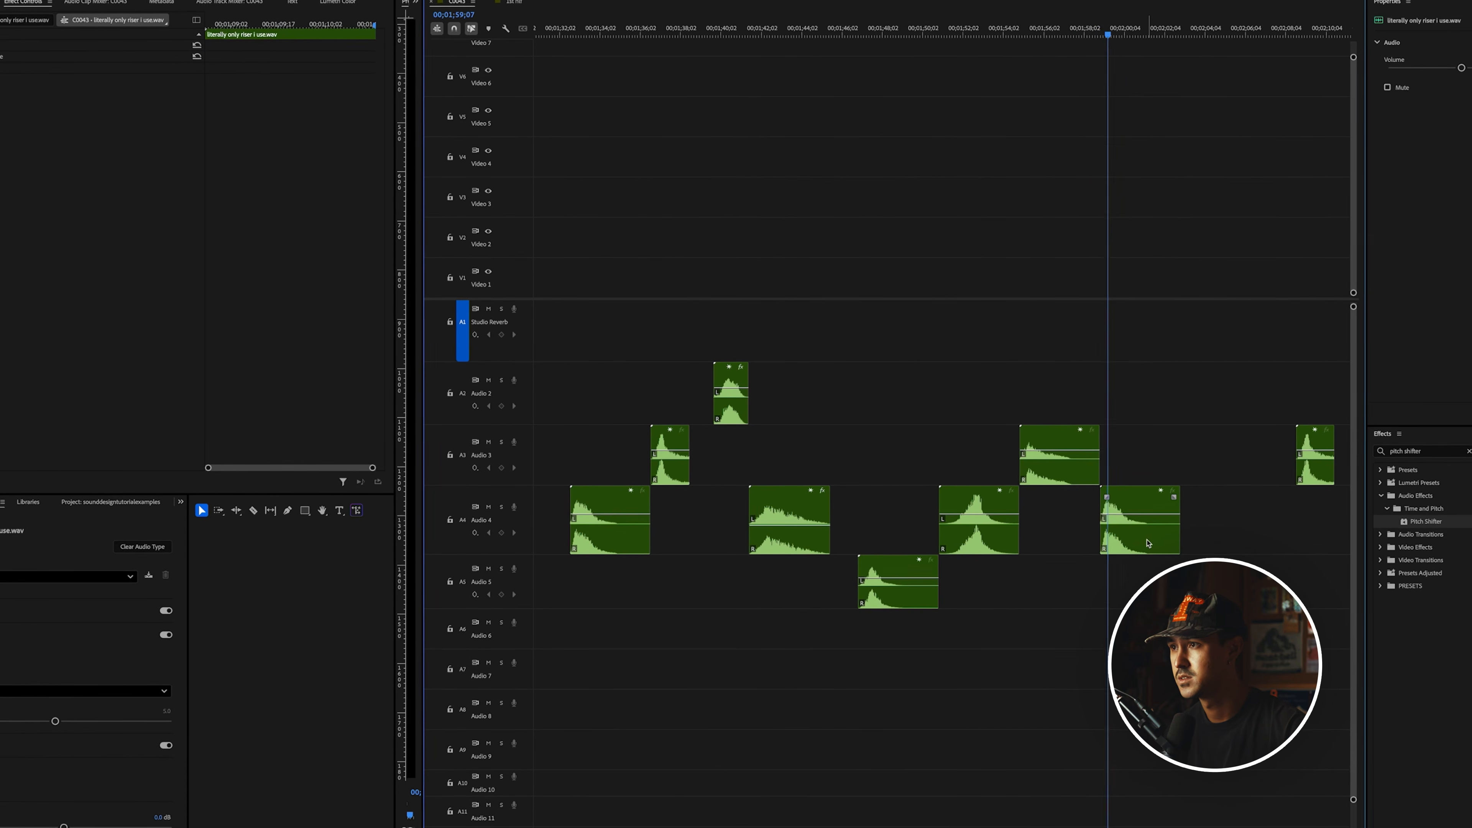
{"action": "key", "text": "space"}
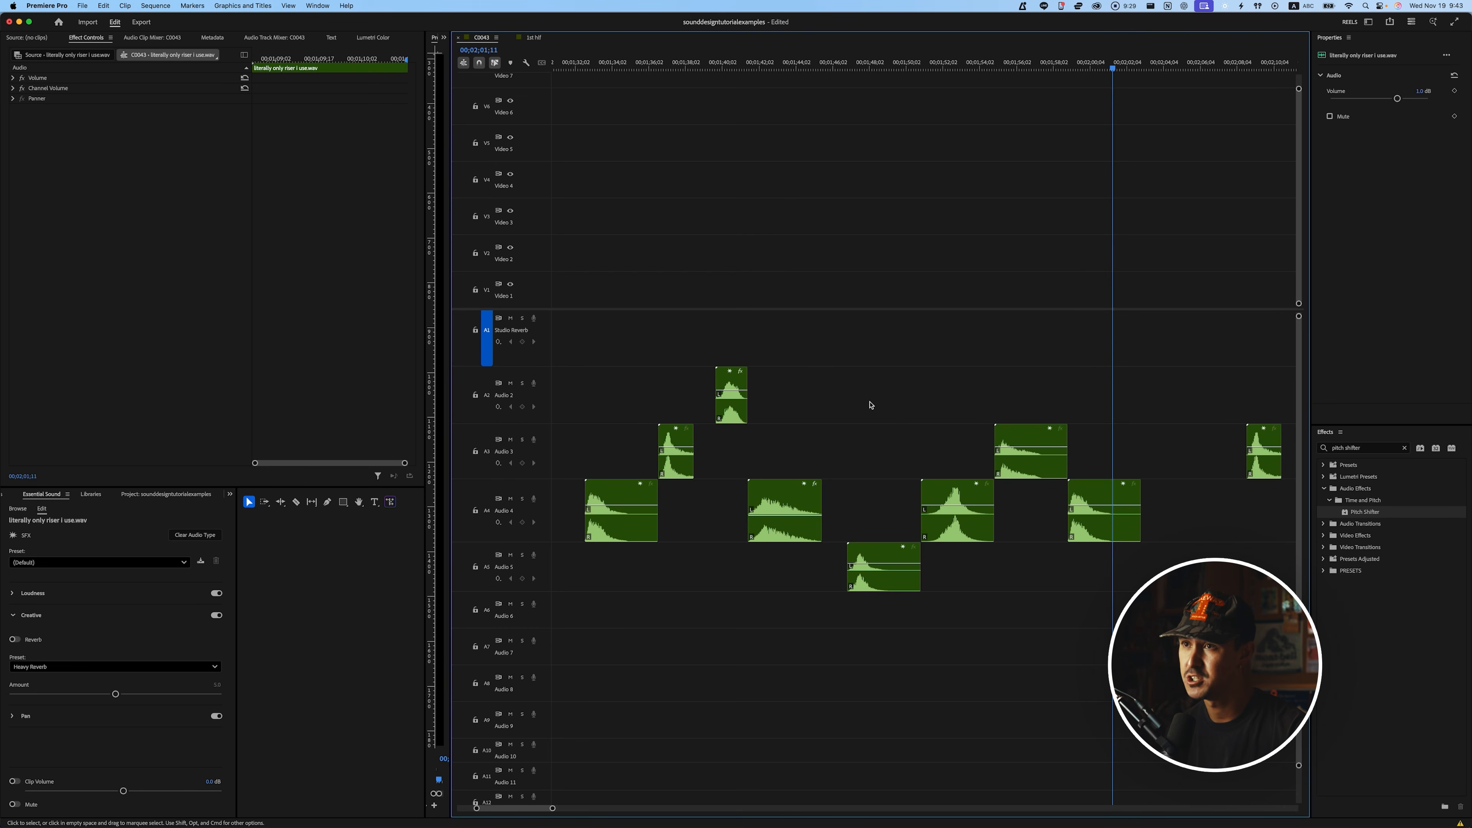
Return the playhead to the first whoosh clip and examine the single and layered whoosh clips further along the timeline
{"action": "left_click_drag", "start_coordinate": [634, 90], "coordinate": [632, 91]}
{"action": "scroll", "coordinate": [857, 369], "scroll_direction": "down", "scroll_amount": 2}
{"action": "scroll", "coordinate": [920, 389], "scroll_direction": "up", "scroll_amount": 2}
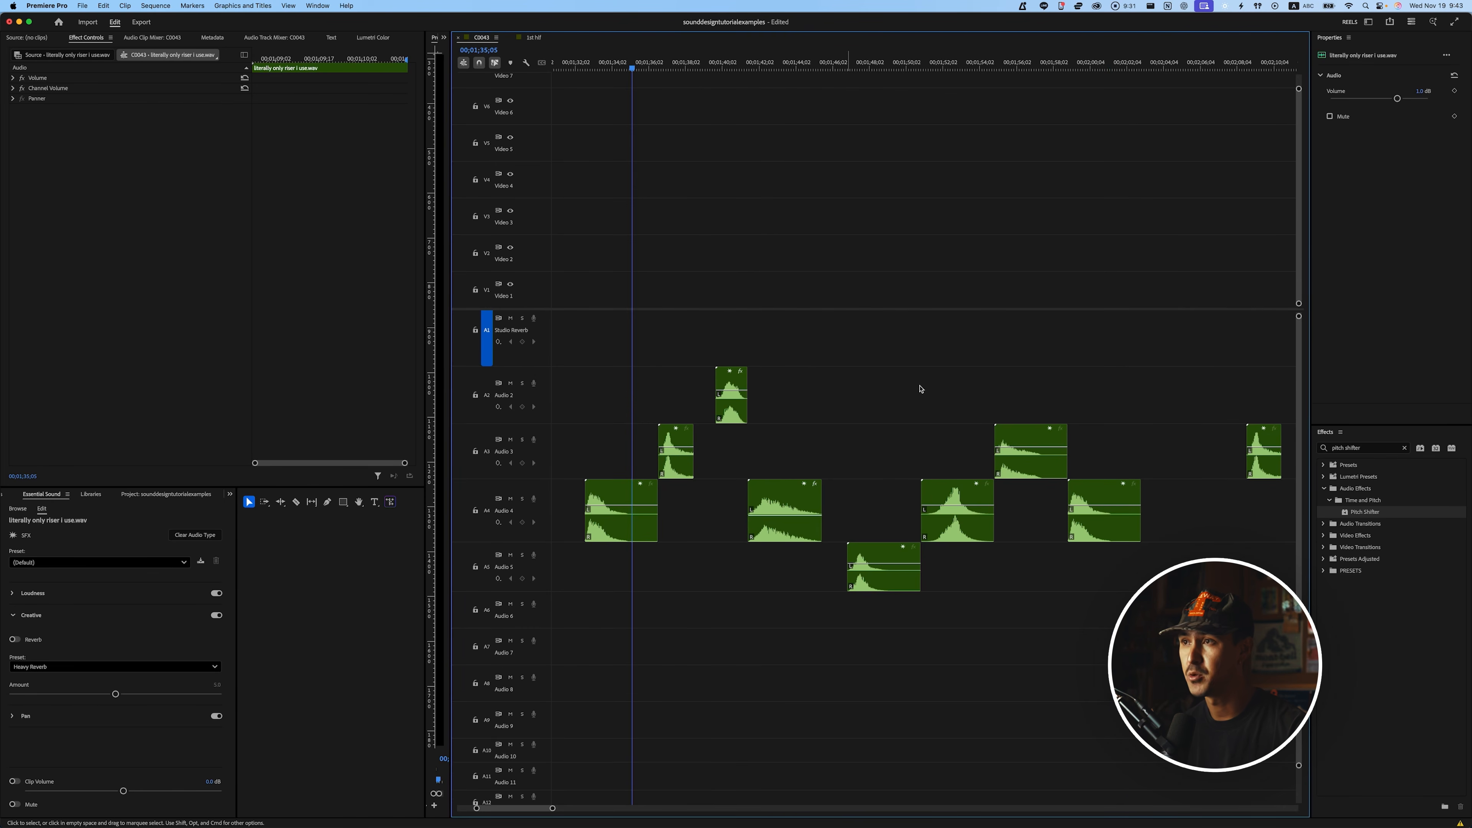
{"action": "scroll", "coordinate": [975, 406], "scroll_direction": "down", "scroll_amount": 2}
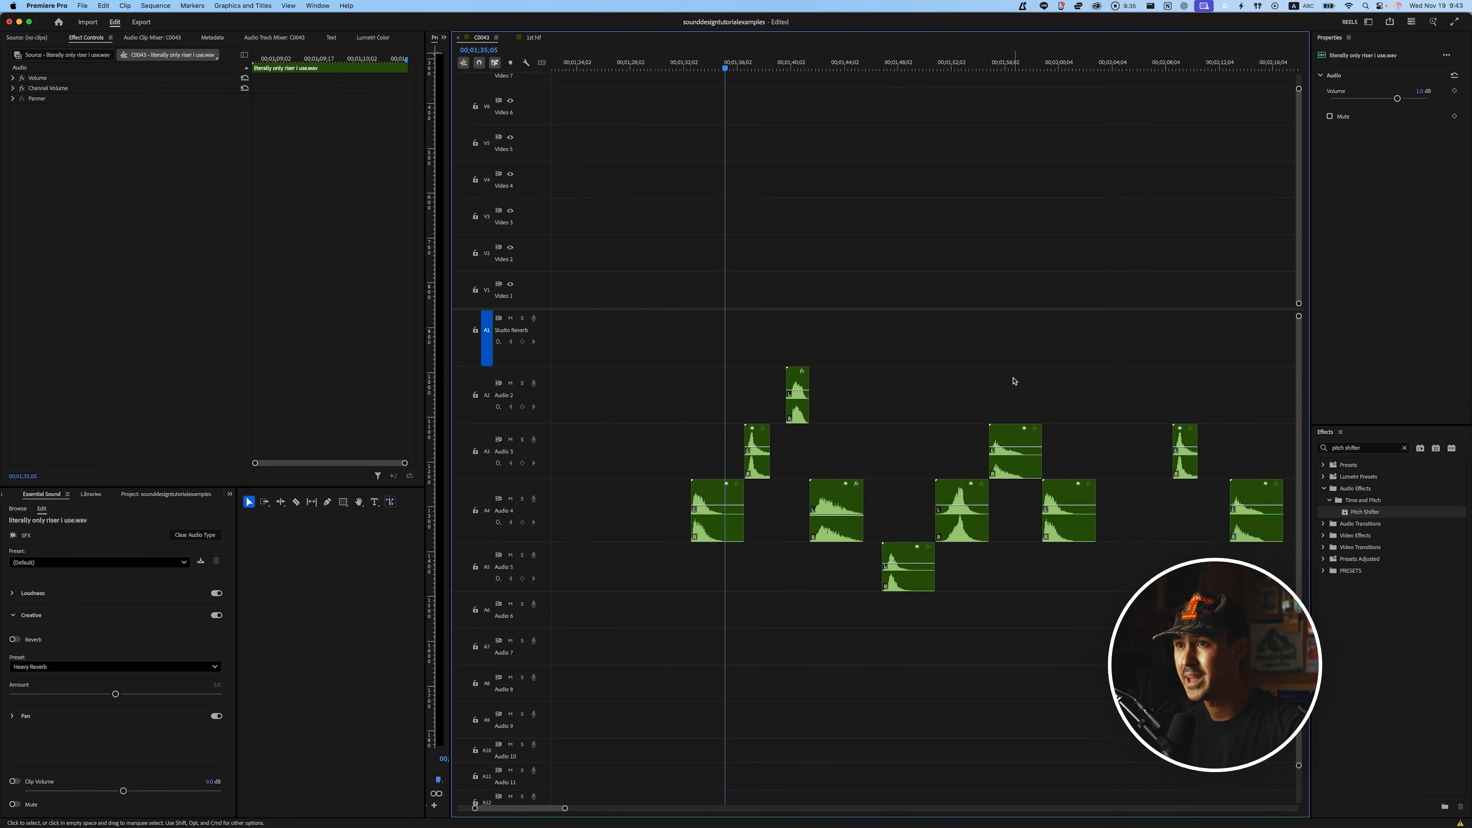
{"action": "scroll", "coordinate": [994, 396], "scroll_direction": "right", "scroll_amount": 5}
{"action": "scroll", "coordinate": [1024, 402], "scroll_direction": "up", "scroll_amount": 2}
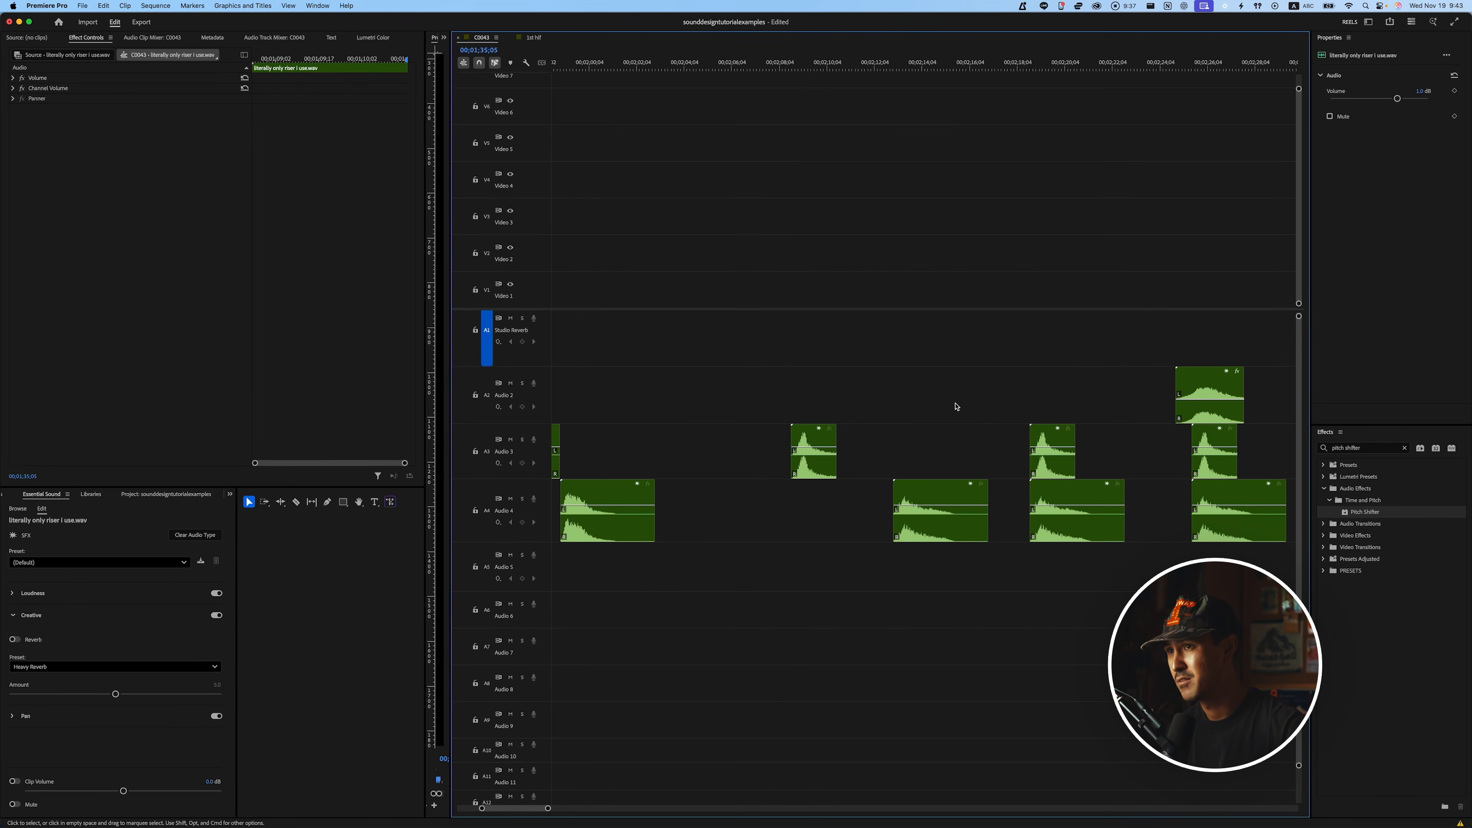
{"action": "scroll", "coordinate": [945, 394], "scroll_direction": "right", "scroll_amount": 3}
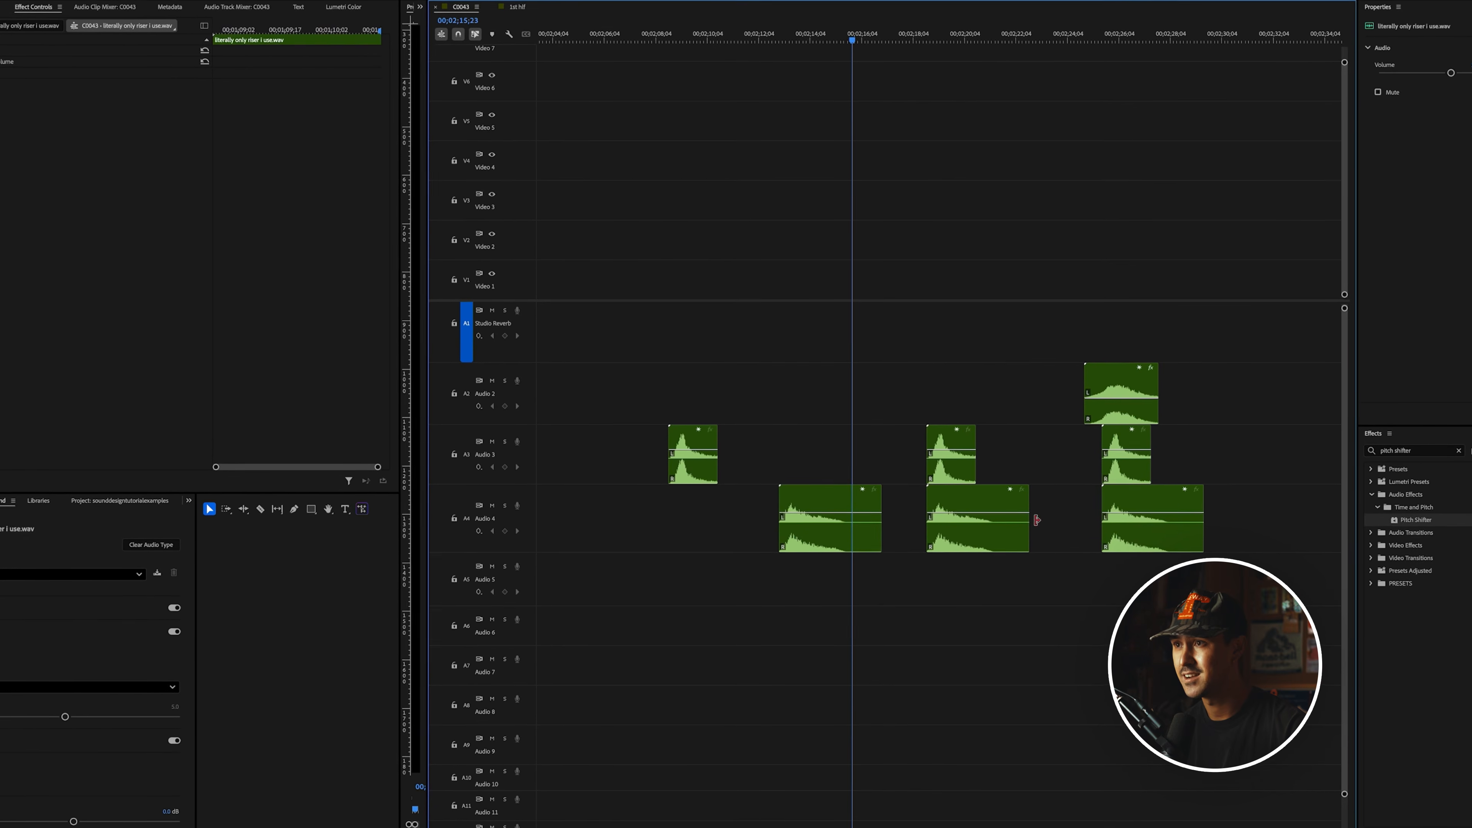
Advance the playhead to audition the layered pair of whooshes on Audio 3 and Audio 4
{"action": "scroll", "coordinate": [1060, 519], "scroll_direction": "up", "scroll_amount": 2}
{"action": "key", "text": "shift+Right"}
{"action": "key", "text": "shift+Right"}
{"action": "key", "text": "shift+Right"}
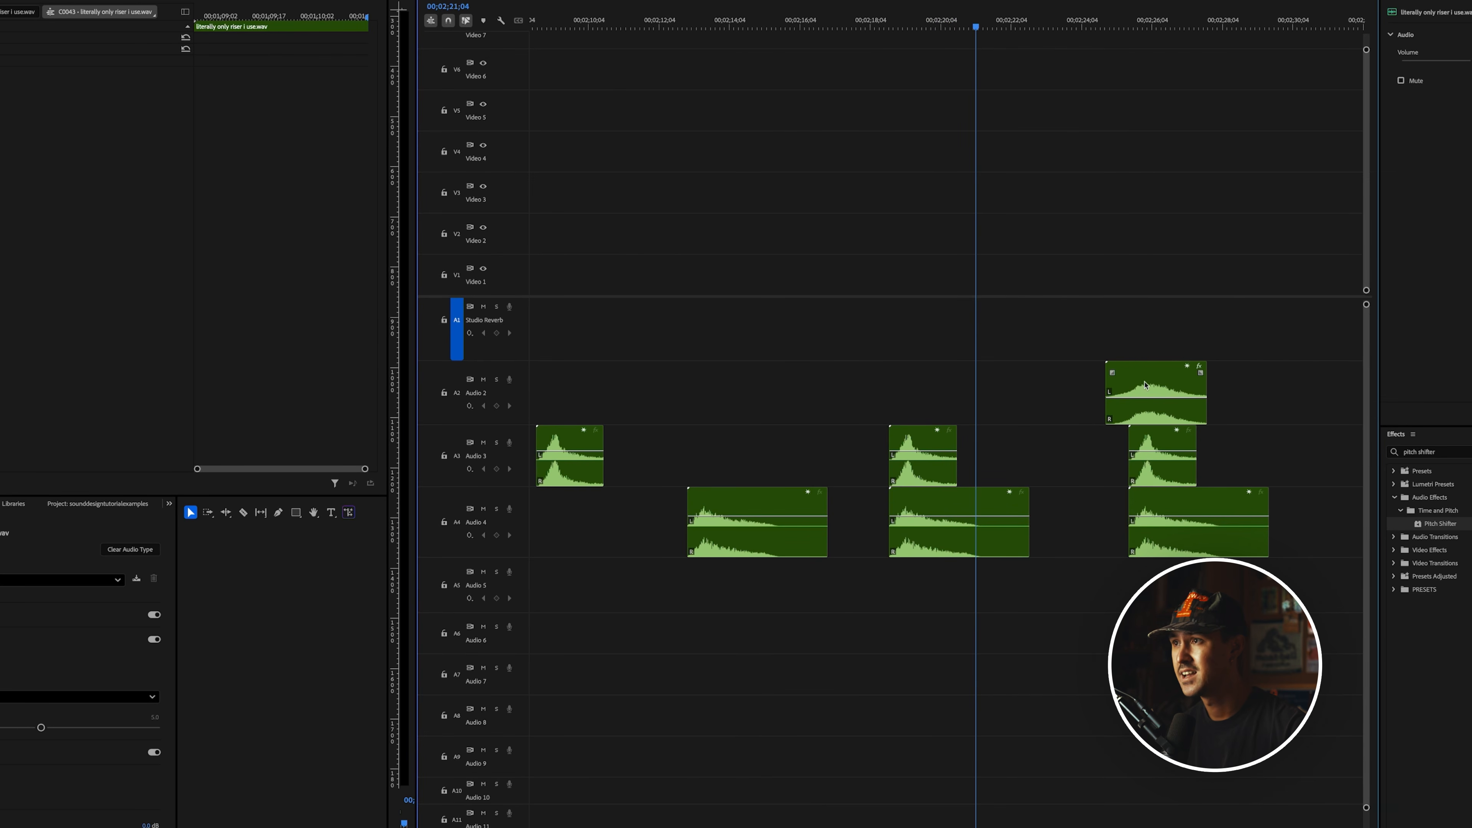
Move the Layered Whoosh Transition clip on Audio 2 ahead of the stack to hear it alone, and undo the move
{"action": "left_click_drag", "start_coordinate": [1145, 415], "coordinate": [1040, 406]}
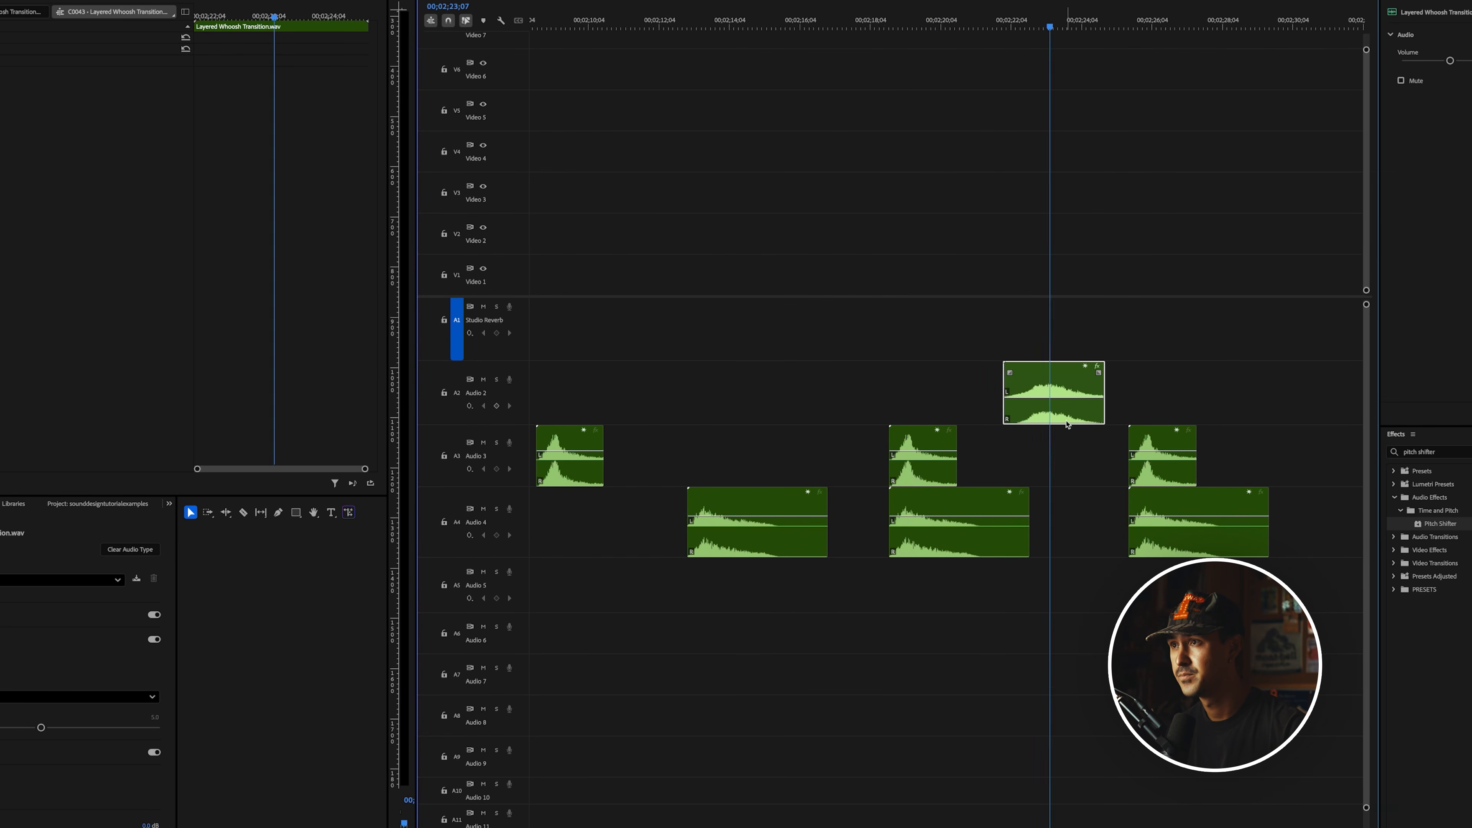
{"action": "key", "text": "ctrl+z"}
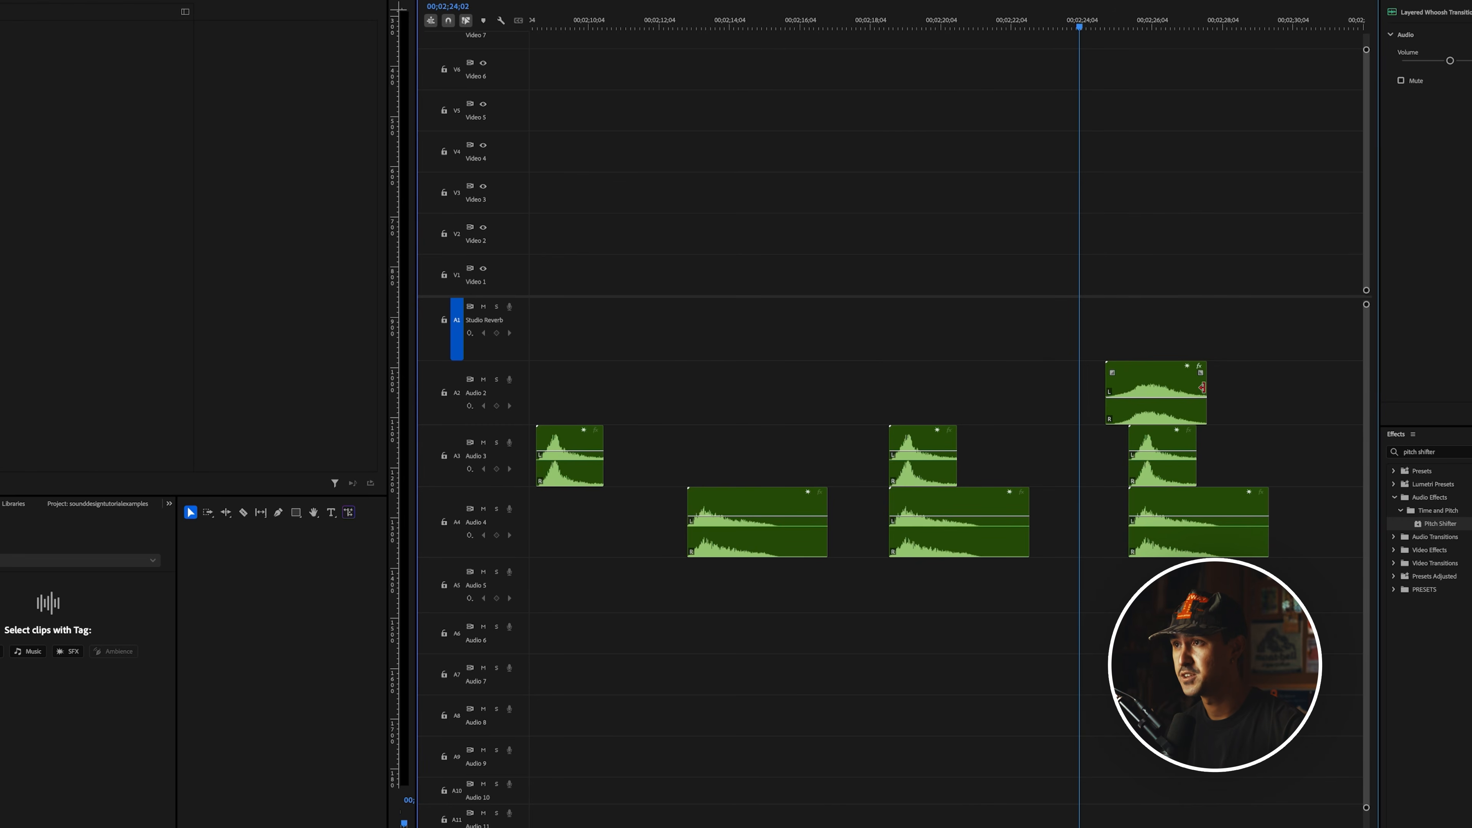
Play the three-layer whoosh stack on Audio 2 to Audio 4 and return the playhead to near its start
{"action": "scroll", "coordinate": [1220, 374], "scroll_direction": "right", "scroll_amount": 2}
{"action": "scroll", "coordinate": [1063, 427], "scroll_direction": "up", "scroll_amount": 1}
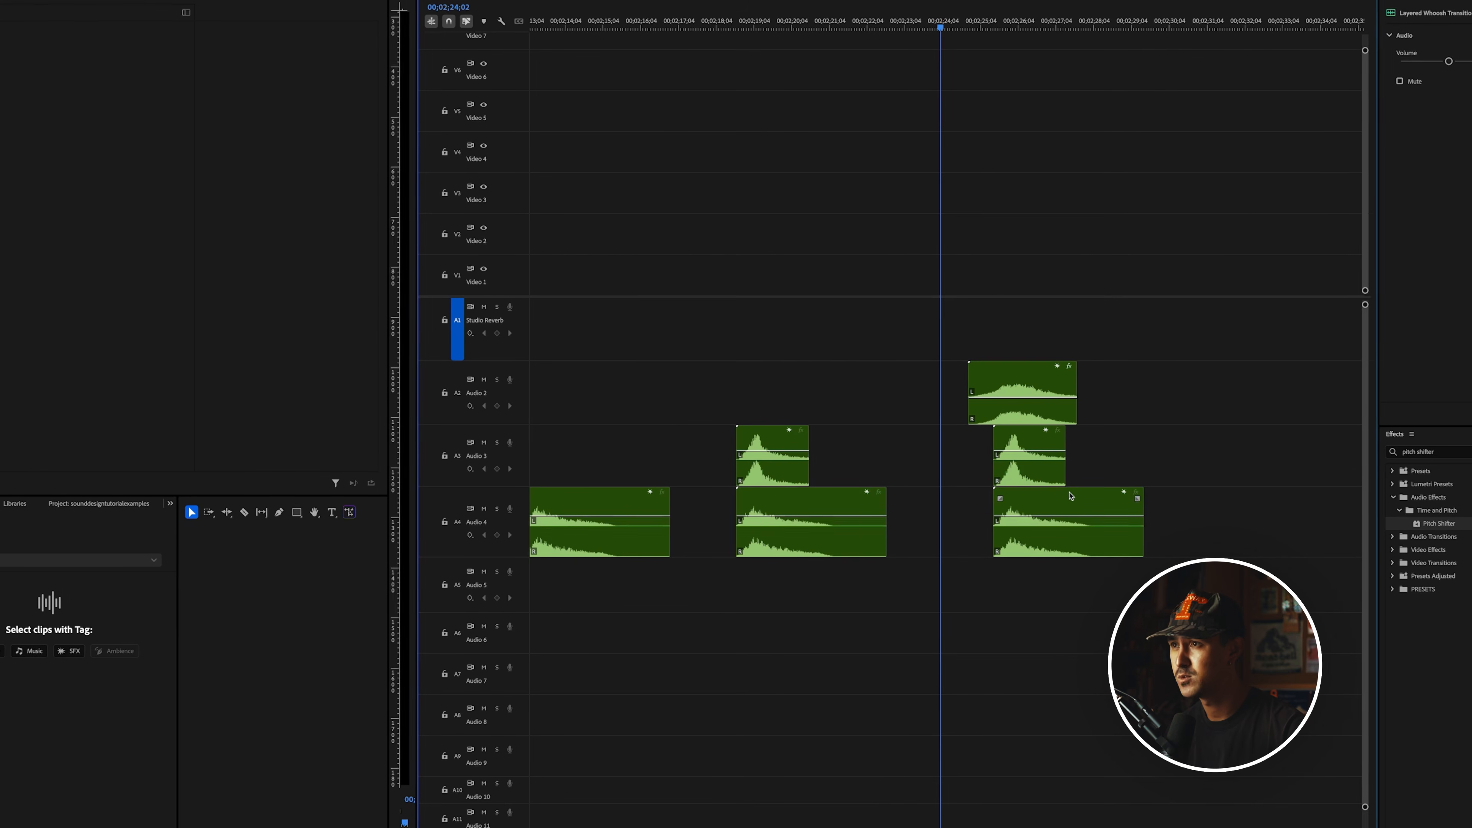
{"action": "scroll", "coordinate": [1197, 457], "scroll_direction": "up", "scroll_amount": 1}
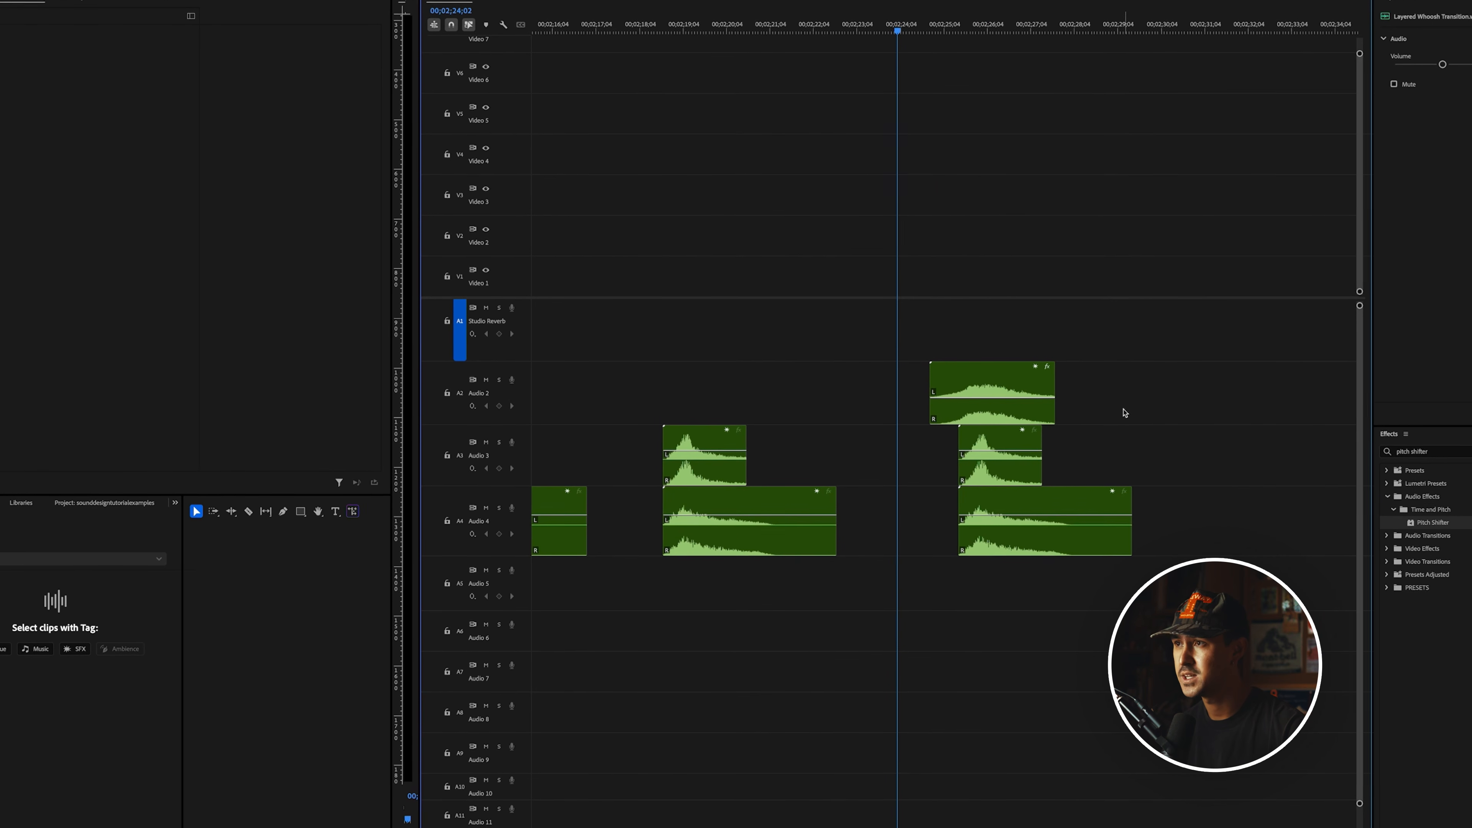
{"action": "key", "text": "space"}
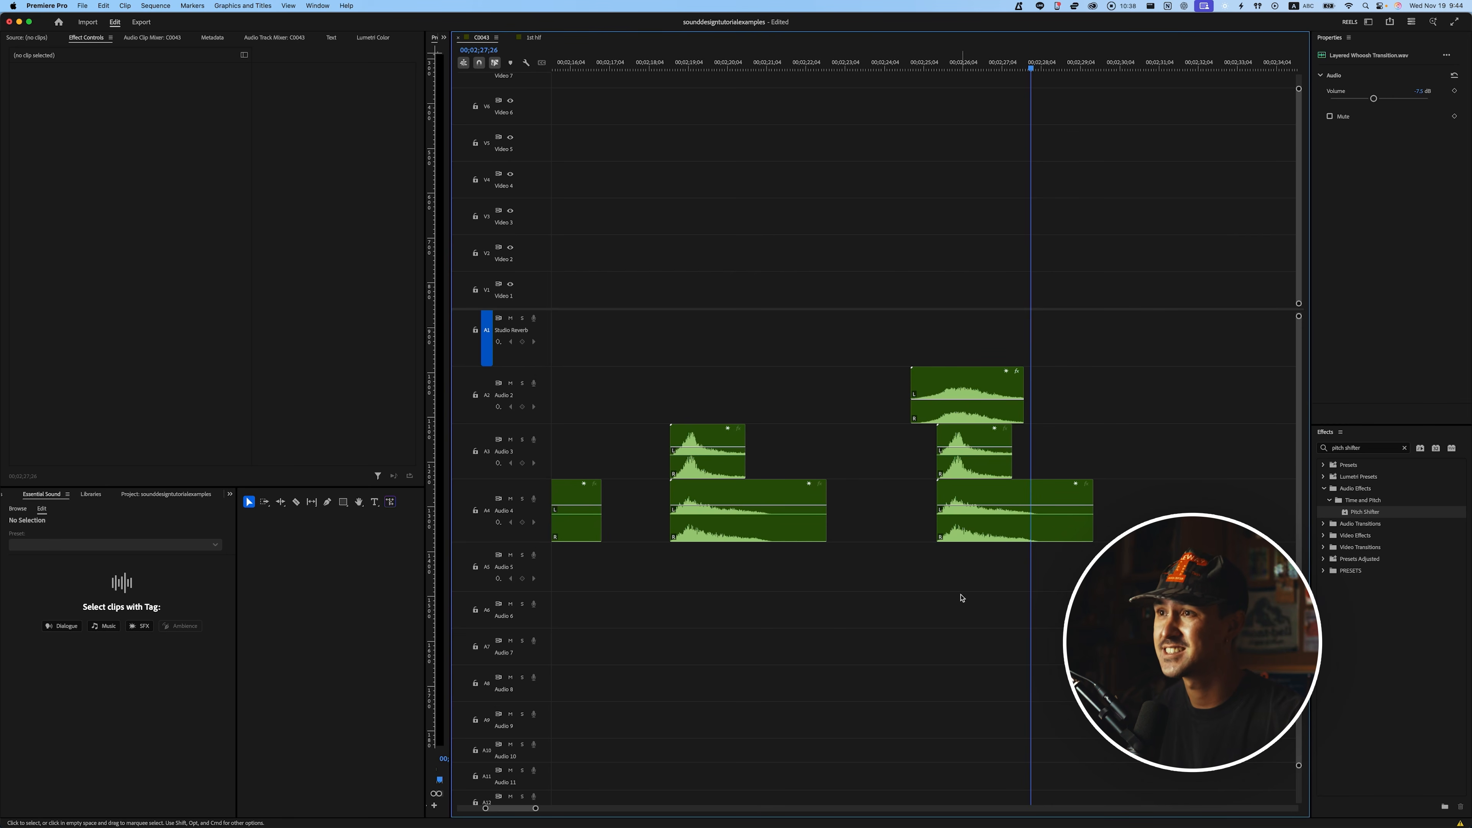
{"action": "scroll", "coordinate": [532, 335], "scroll_direction": "up", "scroll_amount": 1}
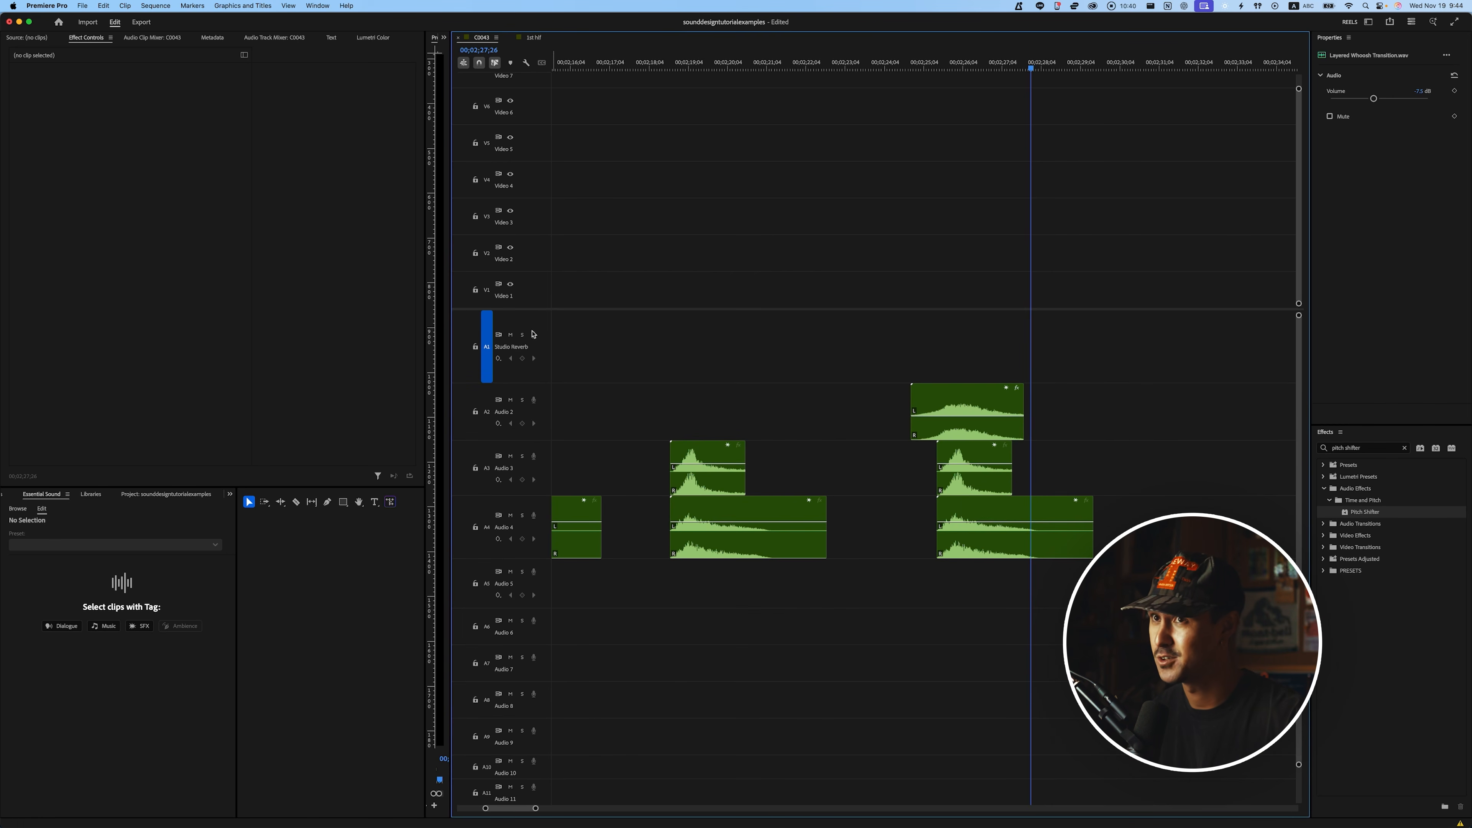
{"action": "left_click", "coordinate": [923, 67]}
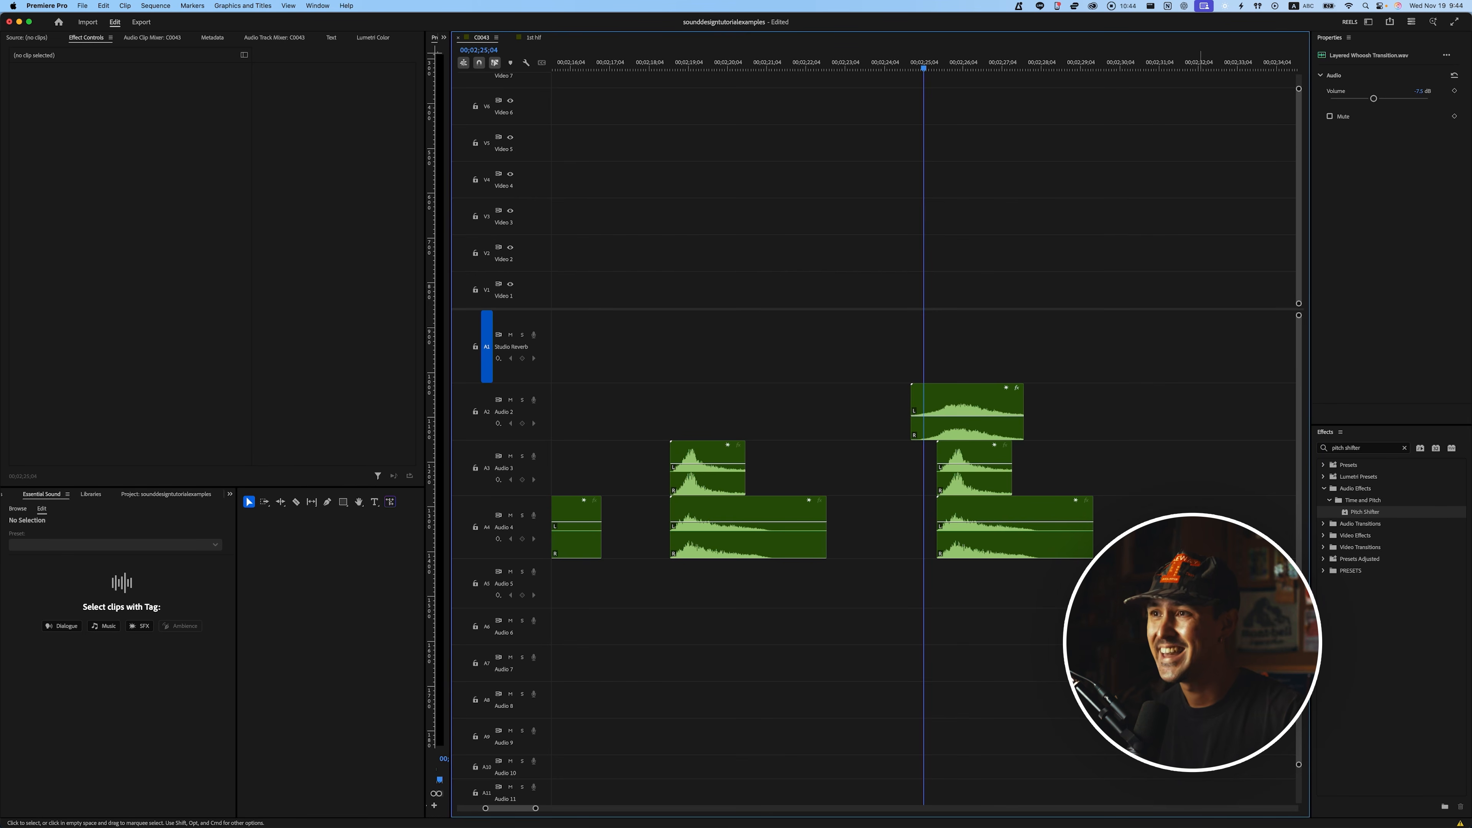
{"action": "scroll", "coordinate": [1006, 520], "scroll_direction": "down", "scroll_amount": 3}
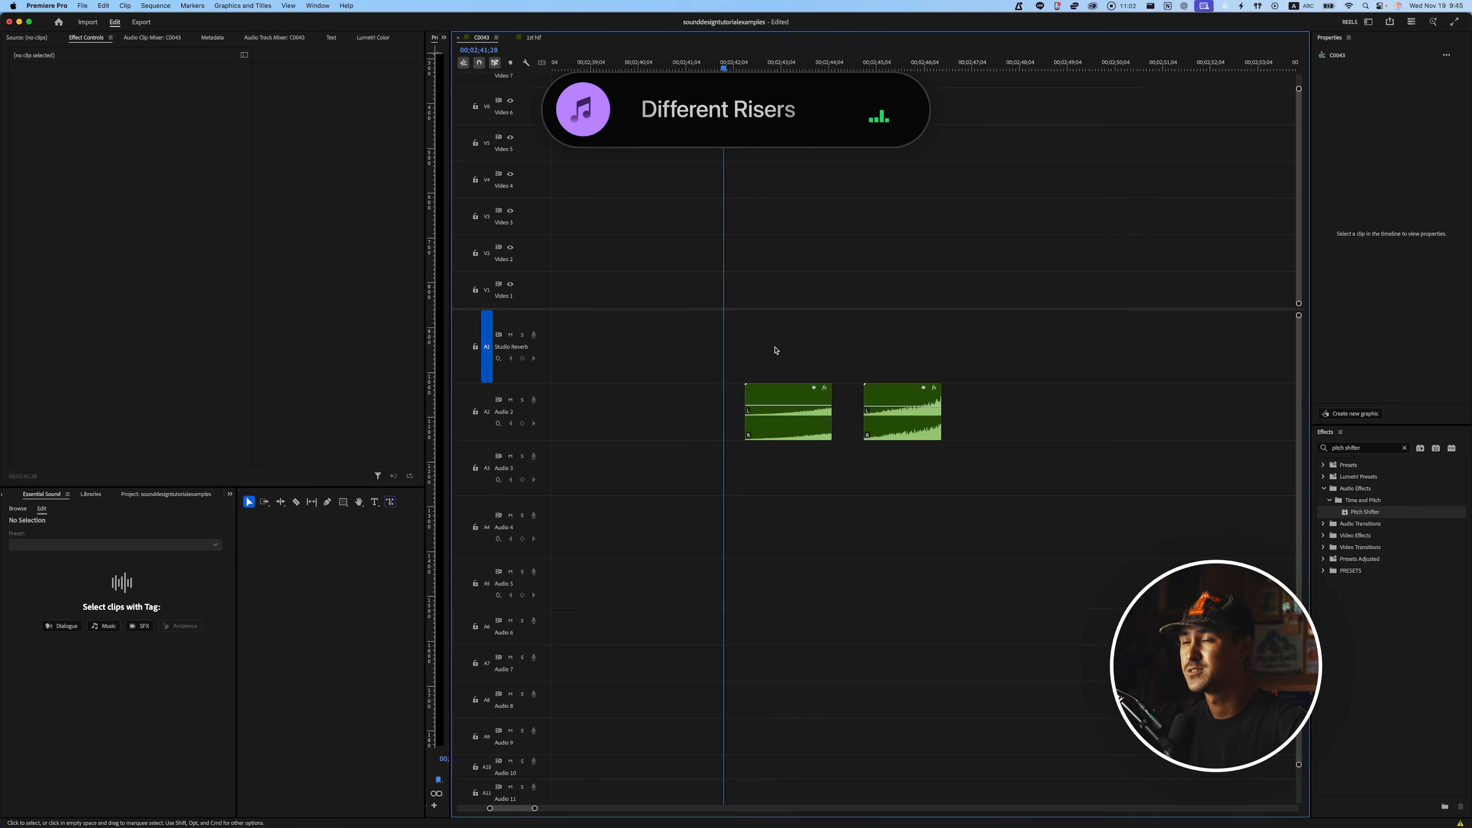
Select the first of the two riser clips on Audio 2 and play it
{"action": "left_click", "coordinate": [794, 425]}
{"action": "left_click", "coordinate": [836, 480]}
{"action": "left_click", "coordinate": [781, 415]}
{"action": "left_click", "coordinate": [812, 467]}
{"action": "left_click", "coordinate": [784, 424]}
{"action": "left_click", "coordinate": [798, 468]}
{"action": "left_click", "coordinate": [799, 436]}
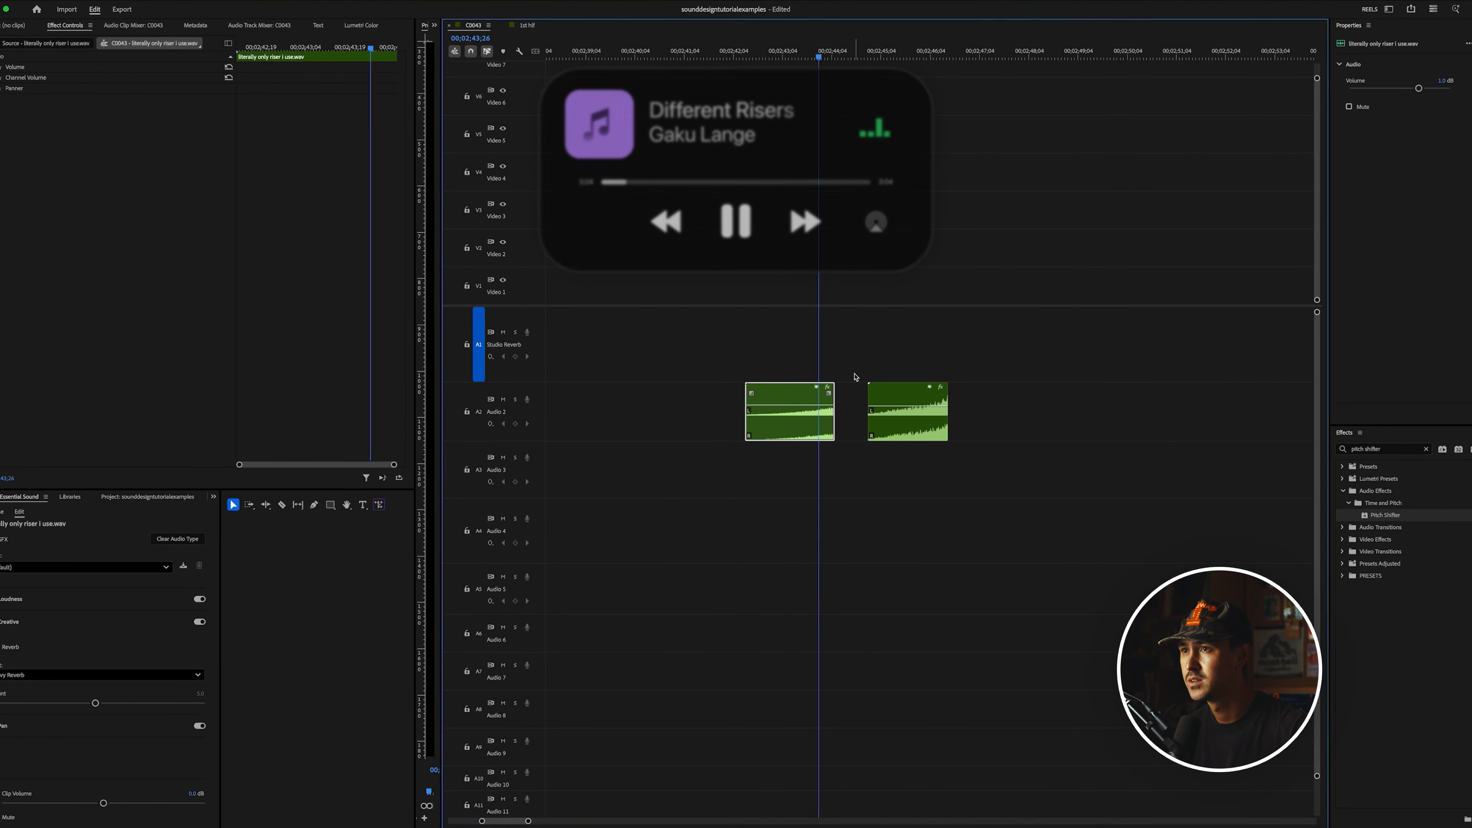
{"action": "key", "text": "space"}
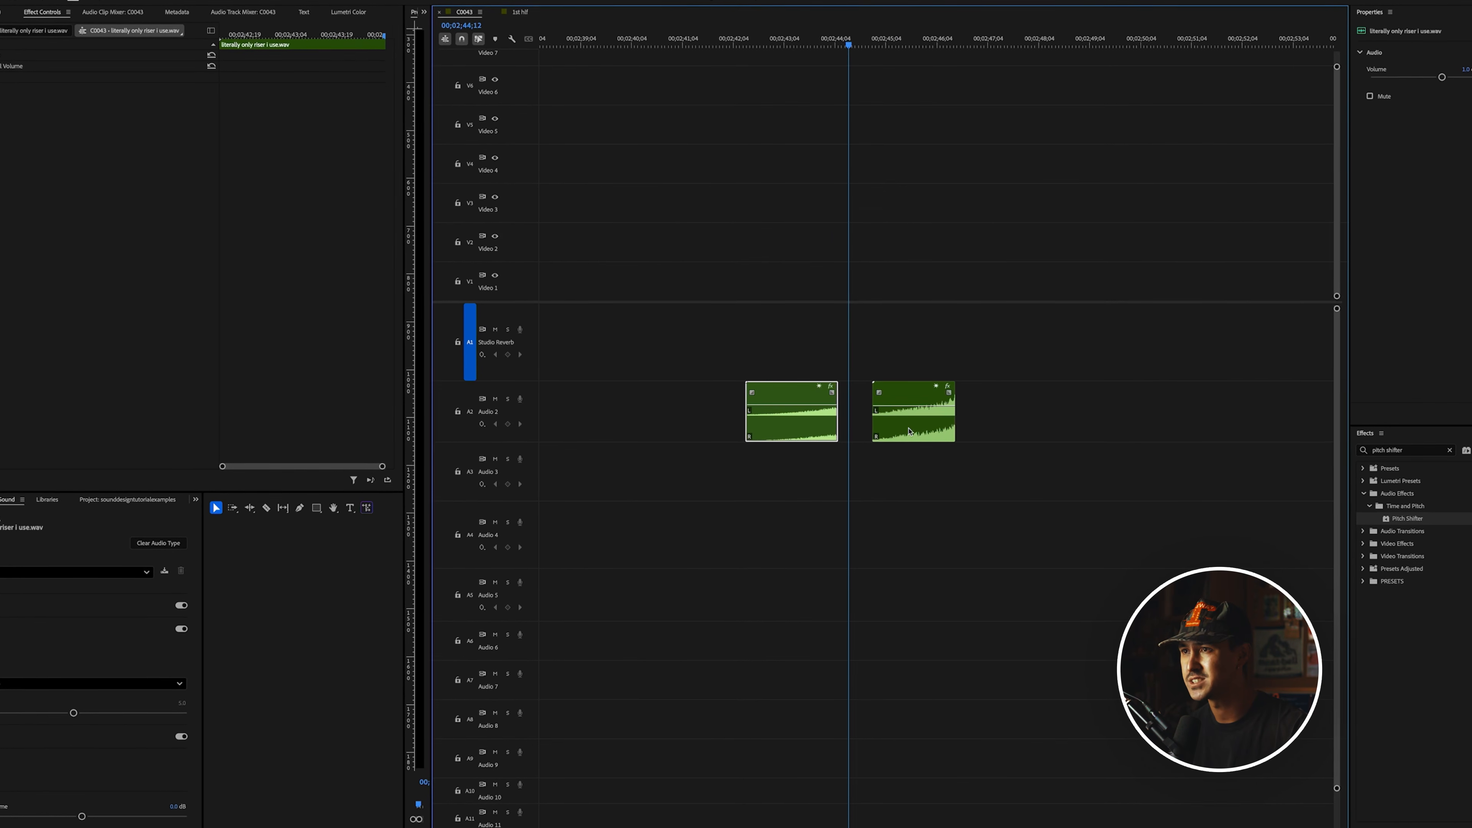
Play the second riser, select its Riser Metallic clip, and replay it from inside the clip
{"action": "scroll", "coordinate": [930, 439], "scroll_direction": "up", "scroll_amount": 2}
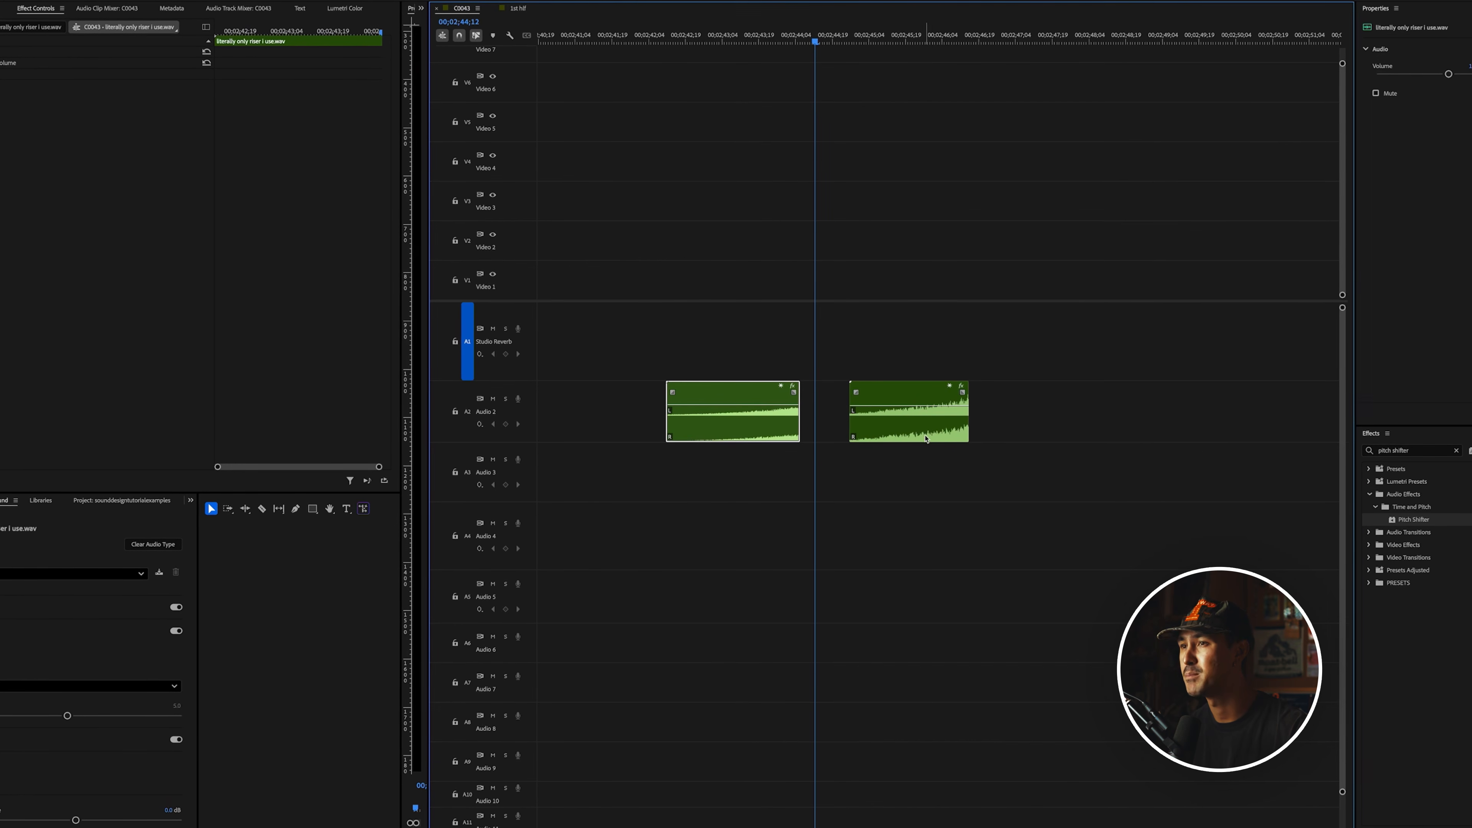
{"action": "key", "text": "space"}
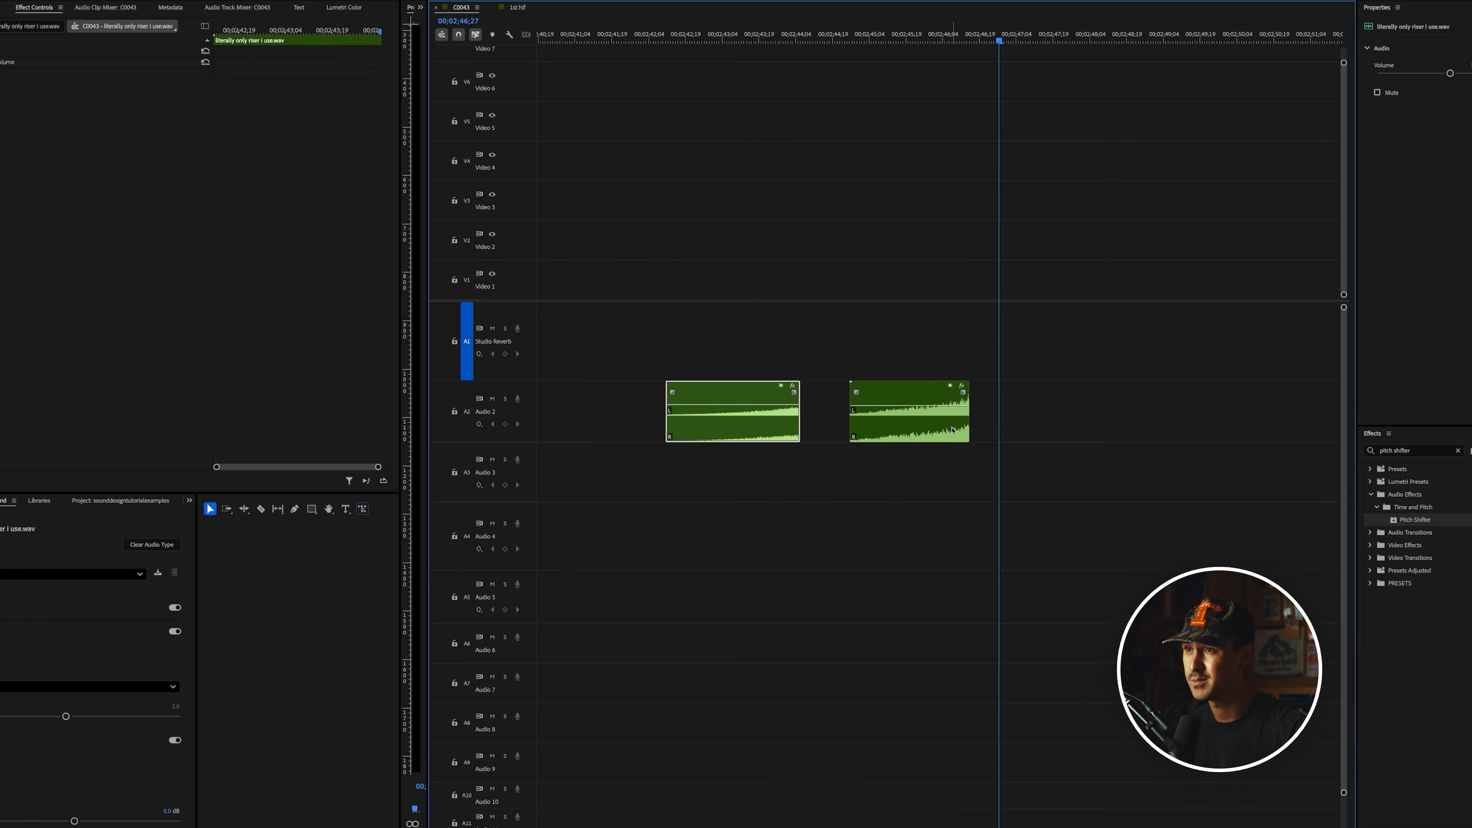
{"action": "left_click", "coordinate": [952, 430]}
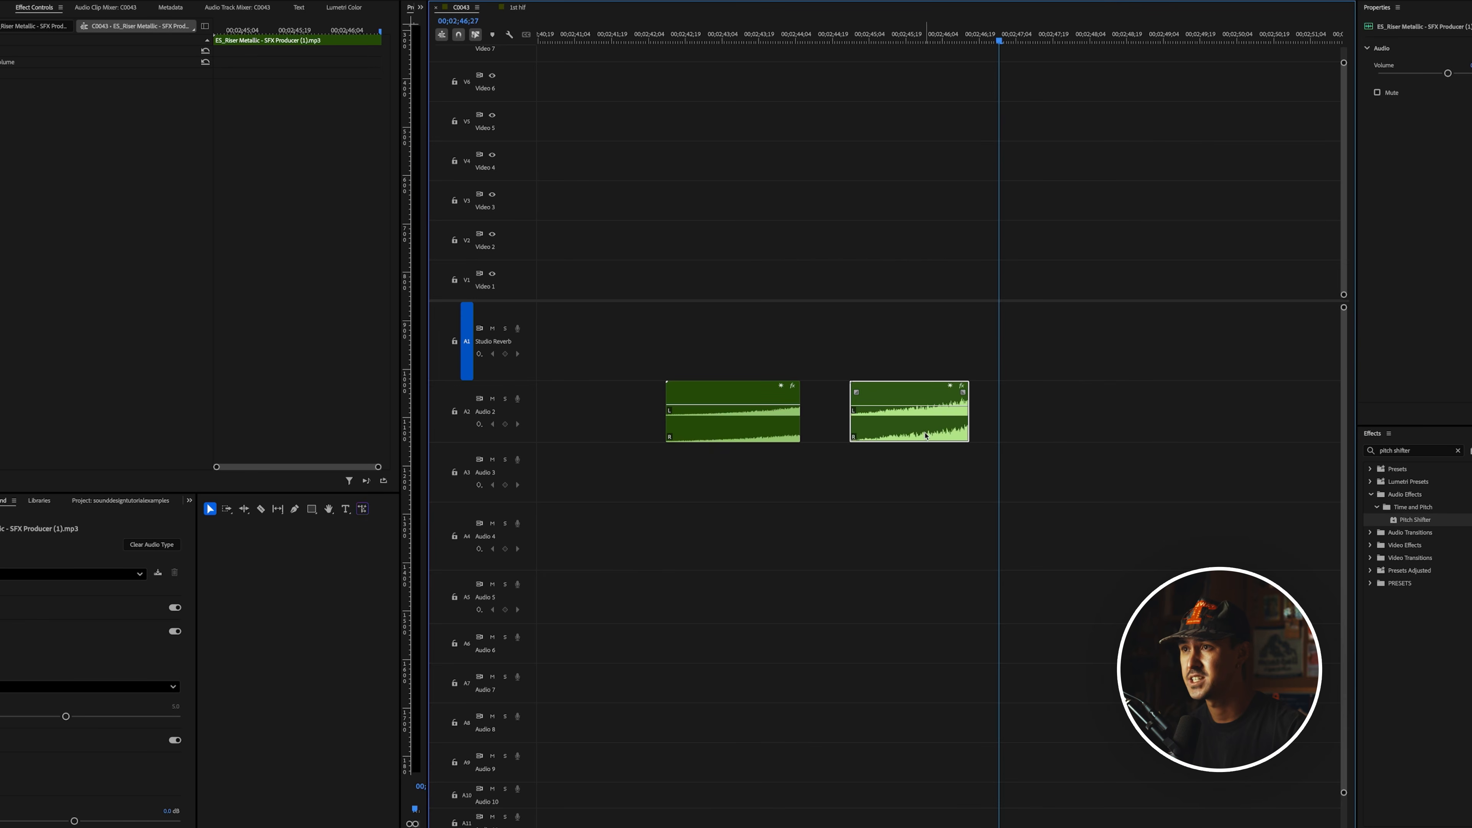
{"action": "left_click", "coordinate": [904, 43]}
{"action": "key", "text": "space"}
{"action": "key", "text": "="}
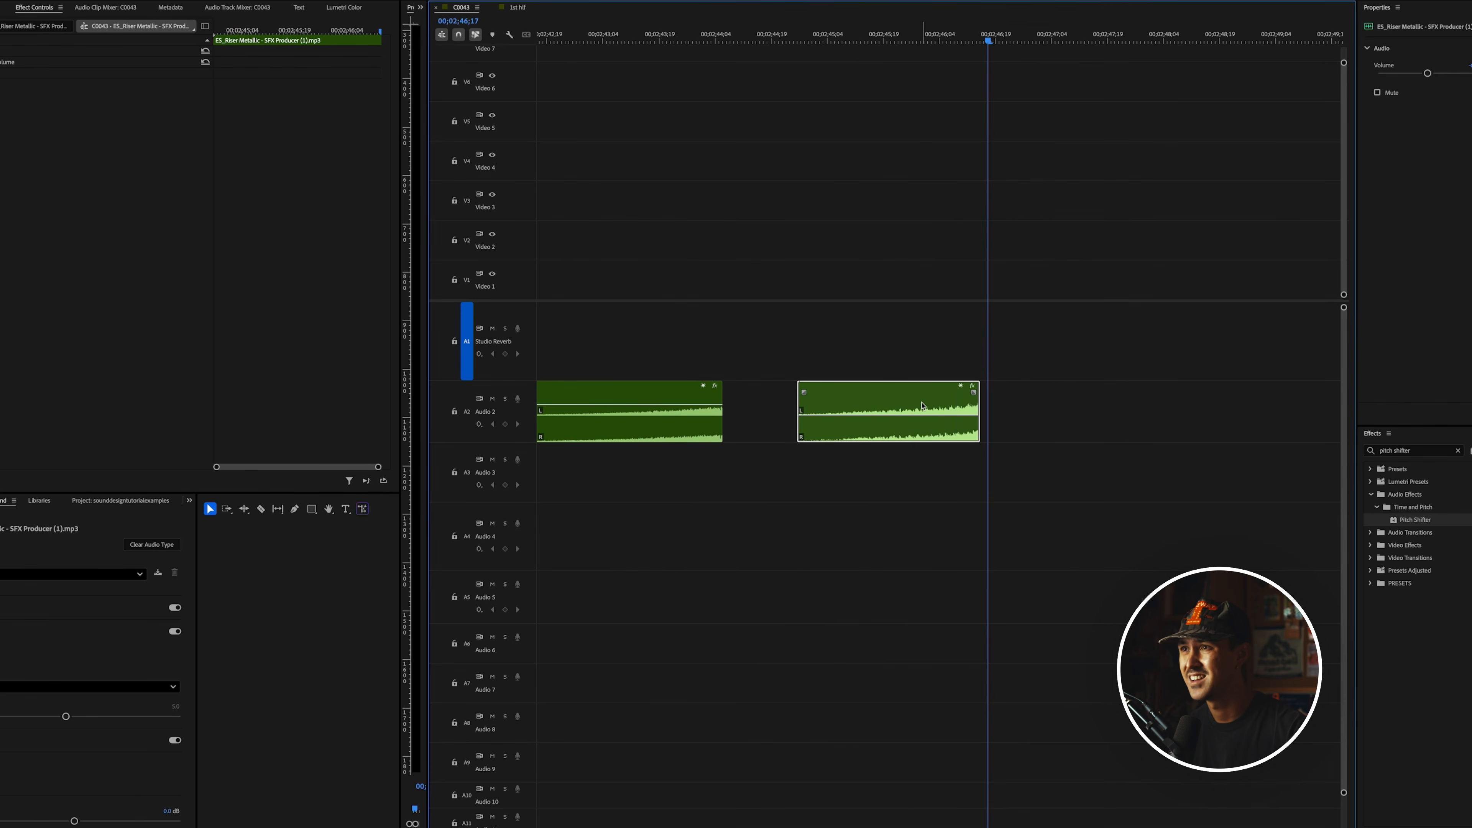
Audition the metallic riser on the Studio Reverb track, return it to its place on Audio 2, and deselect it
{"action": "left_click_drag", "start_coordinate": [921, 406], "coordinate": [952, 154]}
{"action": "left_click", "coordinate": [861, 41]}
{"action": "key", "text": "space"}
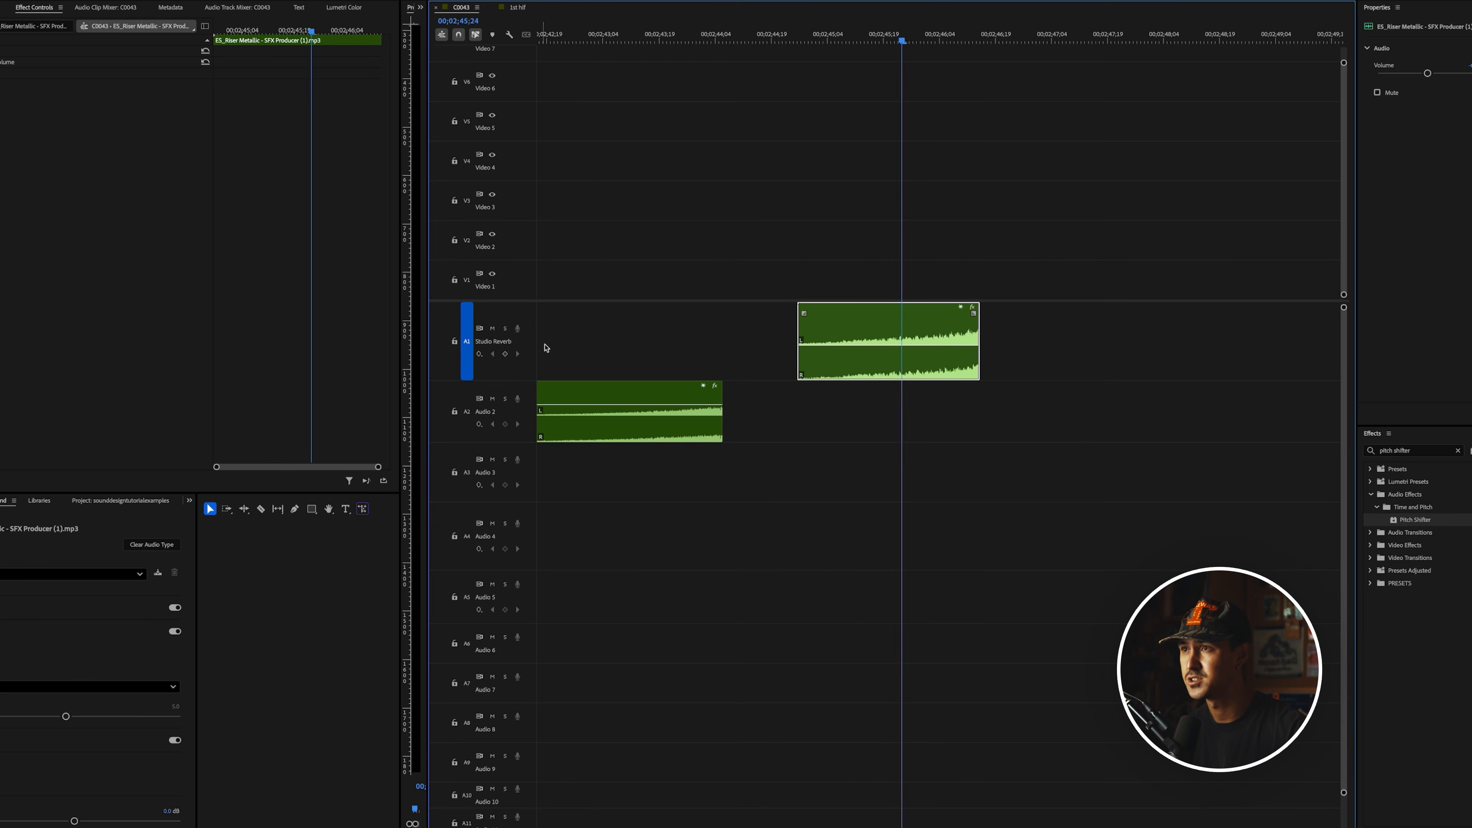
{"action": "left_click_drag", "start_coordinate": [950, 366], "coordinate": [1003, 442]}
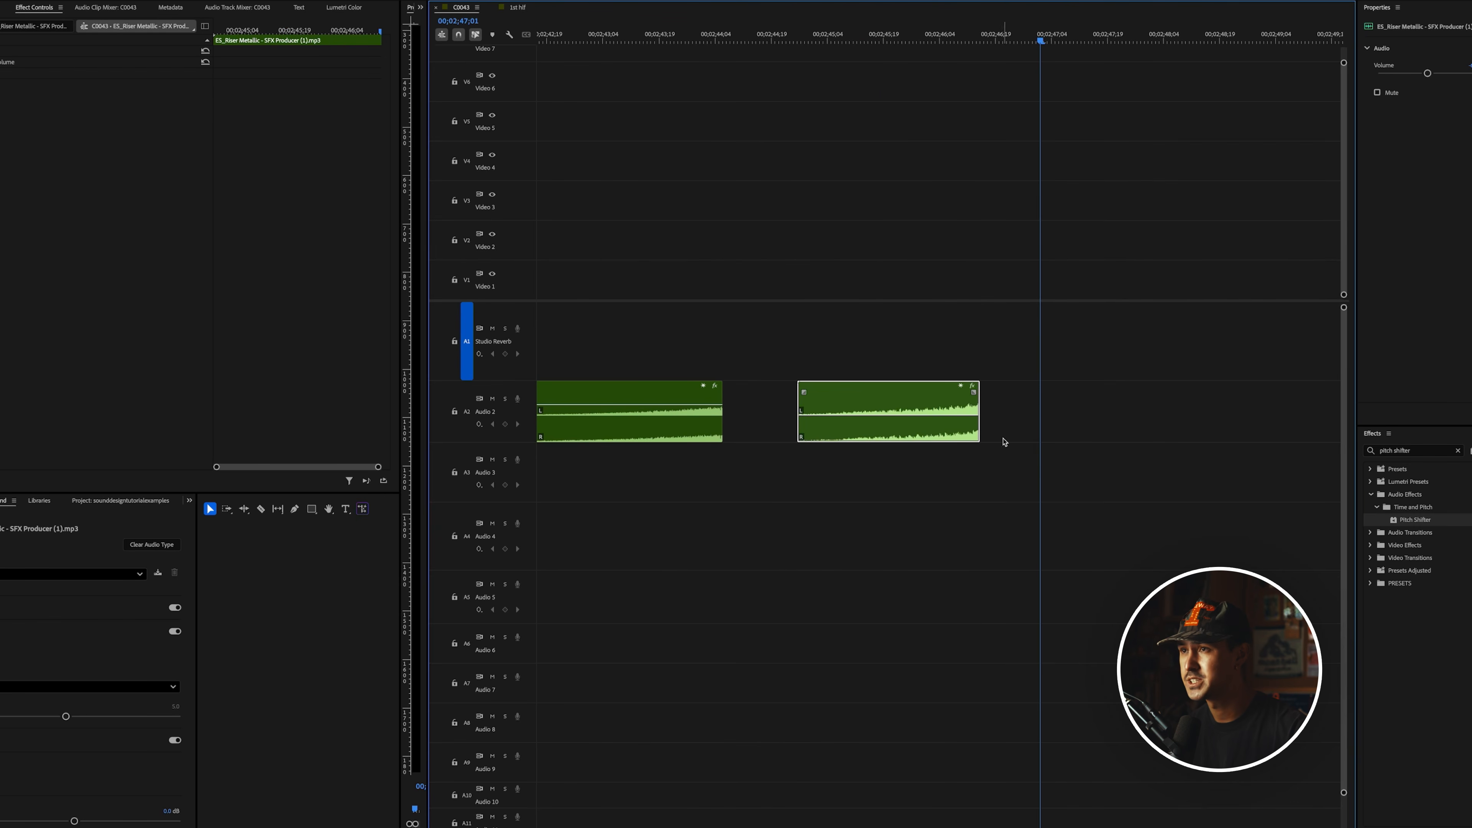
{"action": "scroll", "coordinate": [989, 416], "scroll_direction": "down", "scroll_amount": 2}
{"action": "left_click", "coordinate": [943, 102]}
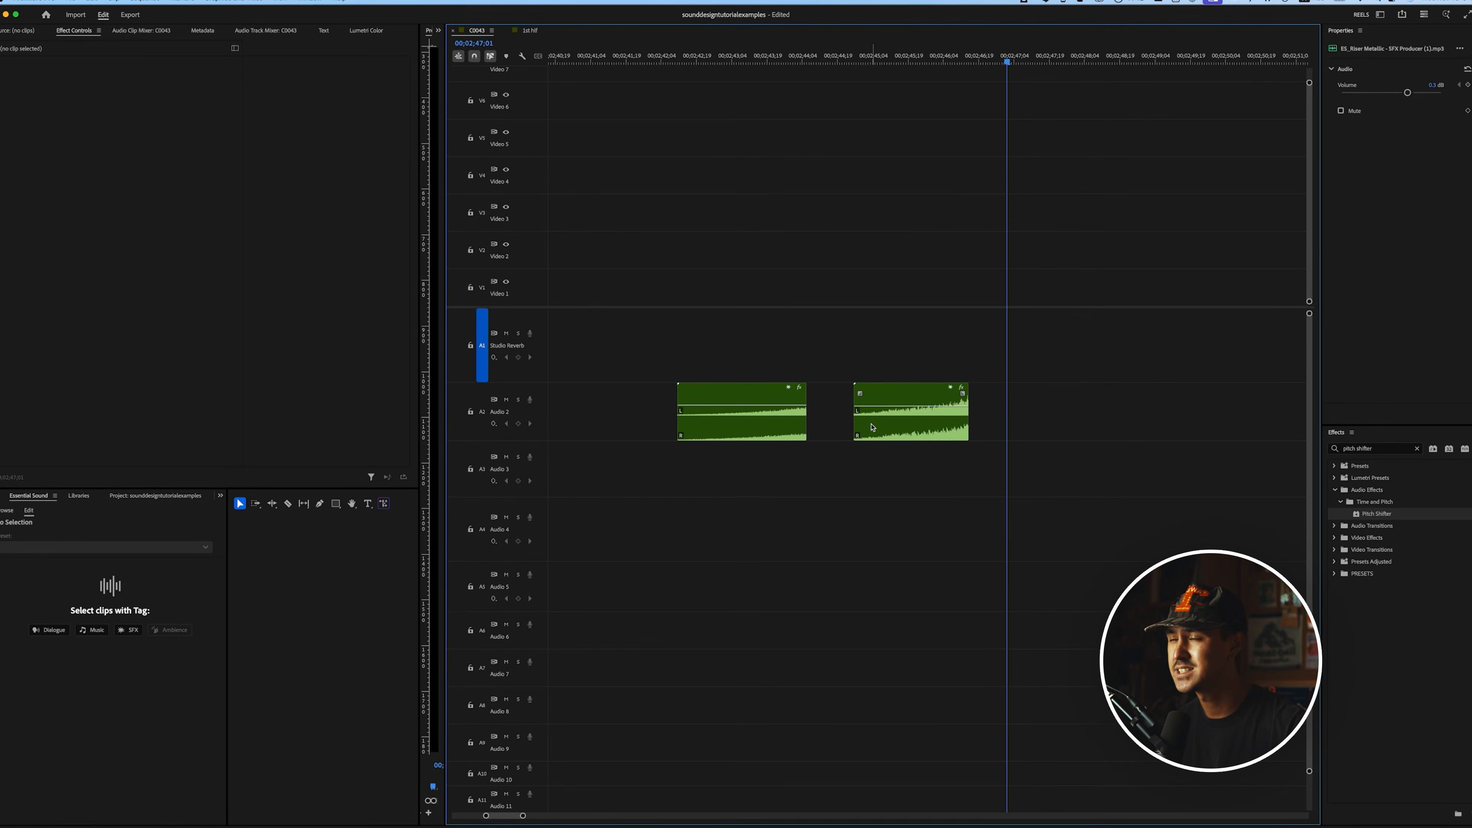
{"action": "left_click_drag", "start_coordinate": [829, 517], "coordinate": [670, 376]}
{"action": "left_click", "coordinate": [1041, 532]}
{"action": "left_click_drag", "start_coordinate": [1088, 543], "coordinate": [842, 371]}
{"action": "left_click", "coordinate": [986, 459]}
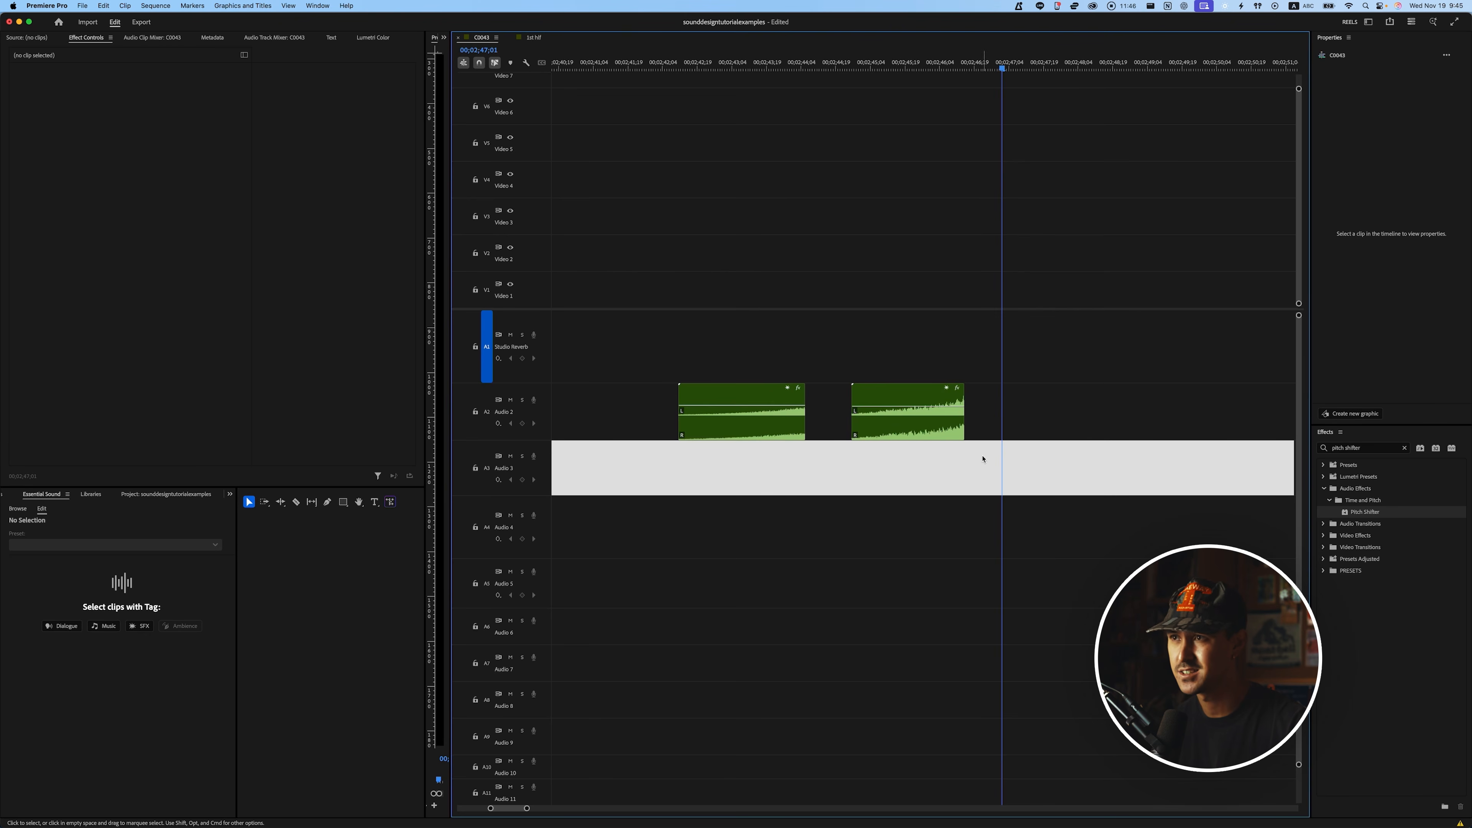
{"action": "scroll", "coordinate": [910, 451], "scroll_direction": "down", "scroll_amount": 2}
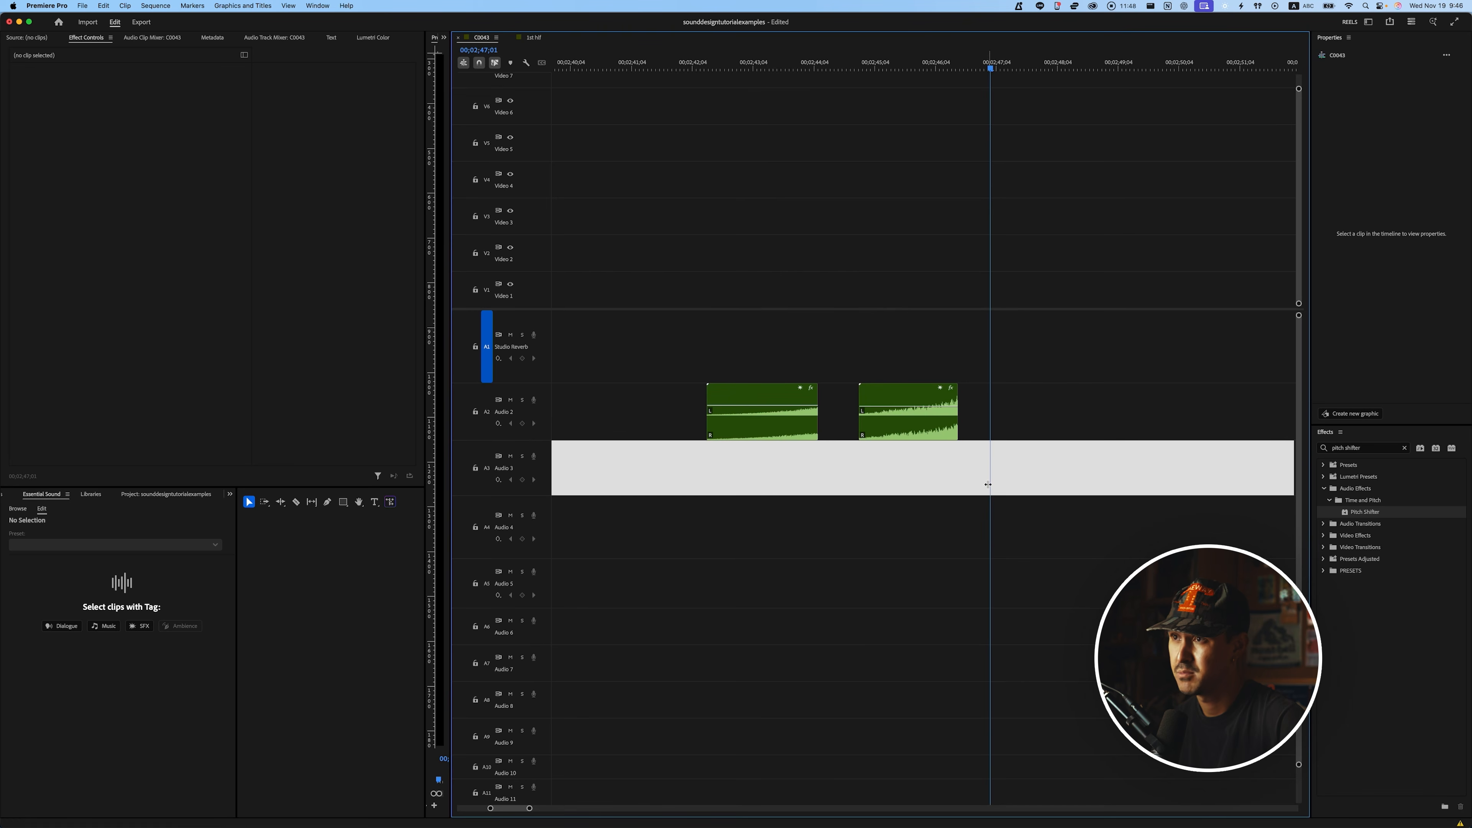
{"action": "scroll", "coordinate": [987, 484], "scroll_direction": "down", "scroll_amount": 1}
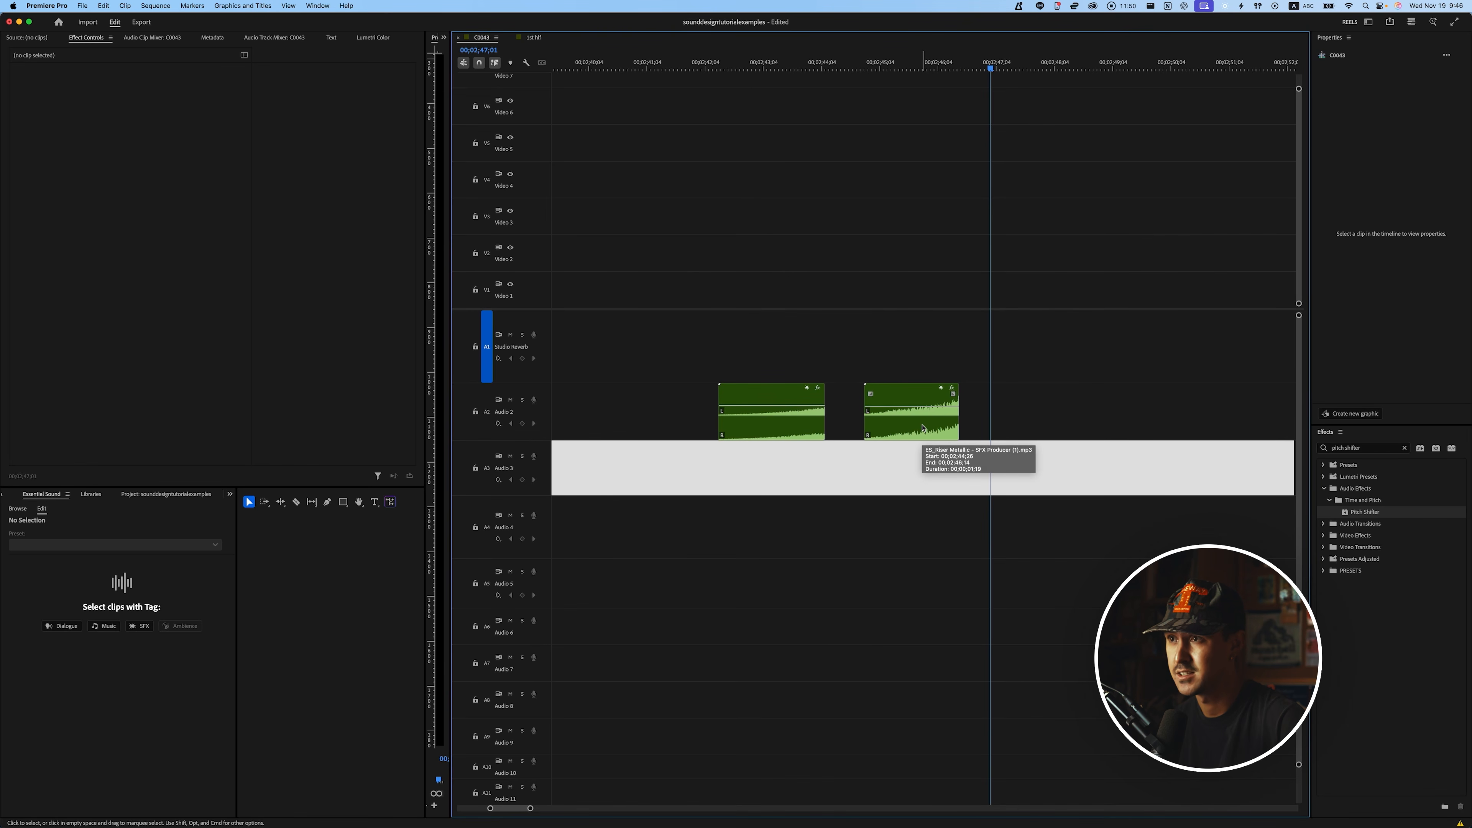
{"action": "scroll", "coordinate": [849, 456], "scroll_direction": "up", "scroll_amount": 1}
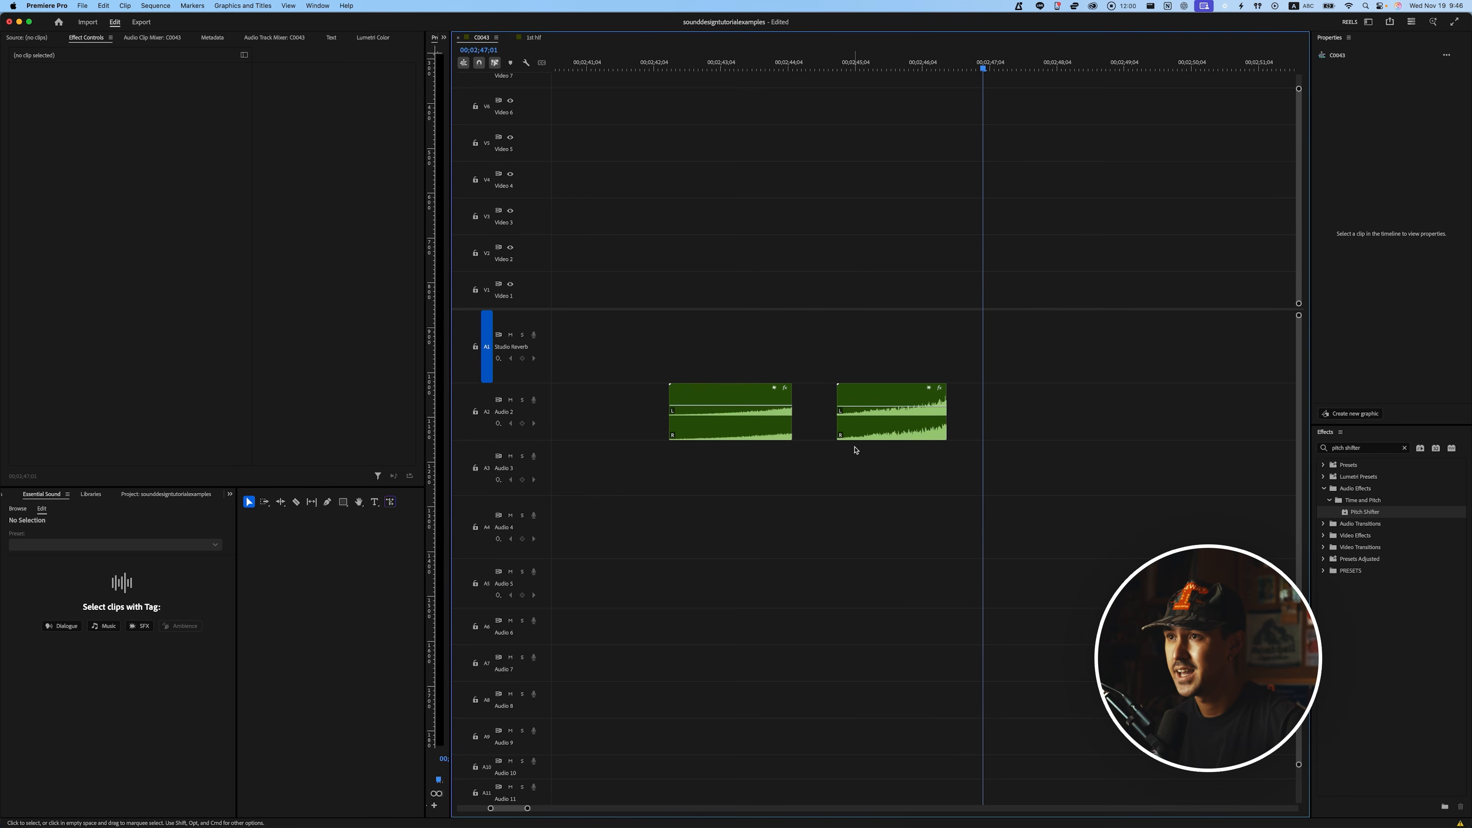
Layer the metallic riser on the Studio Reverb track above the first riser, play both together, and return it to Audio 2
{"action": "left_click_drag", "start_coordinate": [914, 436], "coordinate": [778, 340]}
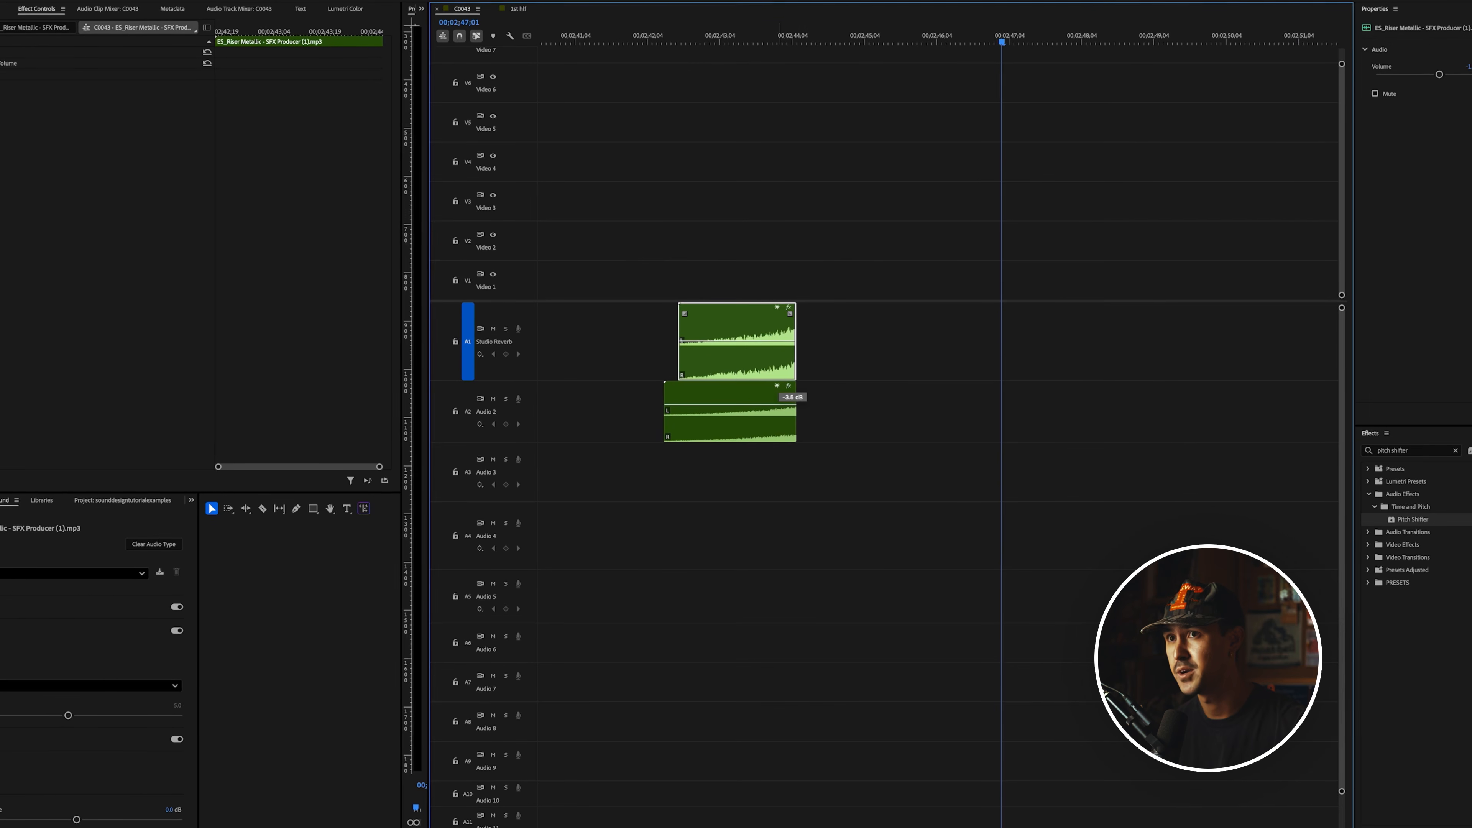
{"action": "left_click", "coordinate": [701, 39]}
{"action": "key", "text": "space"}
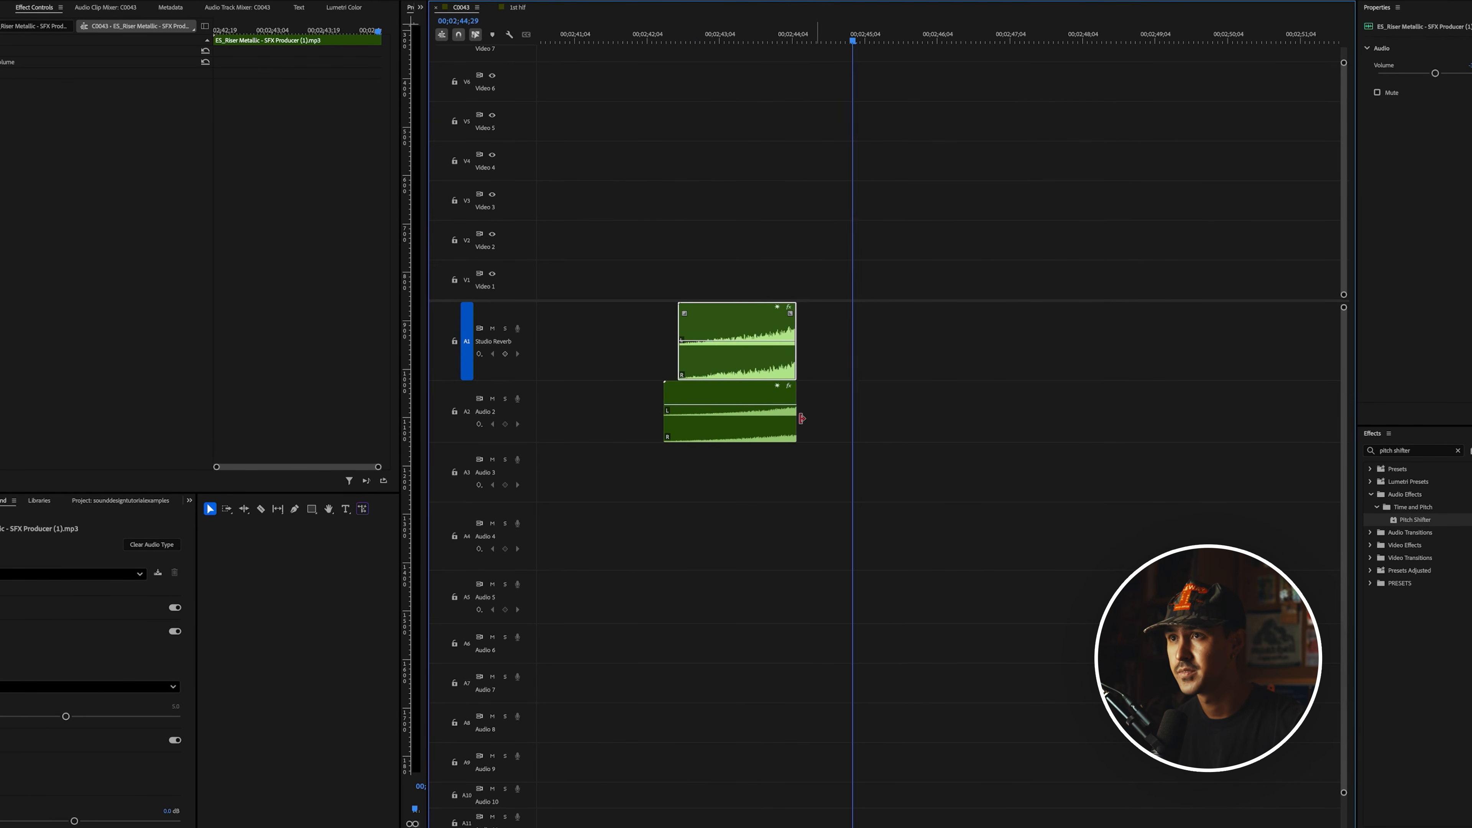
{"action": "left_click_drag", "start_coordinate": [764, 364], "coordinate": [904, 443]}
{"action": "left_click", "coordinate": [853, 458]}
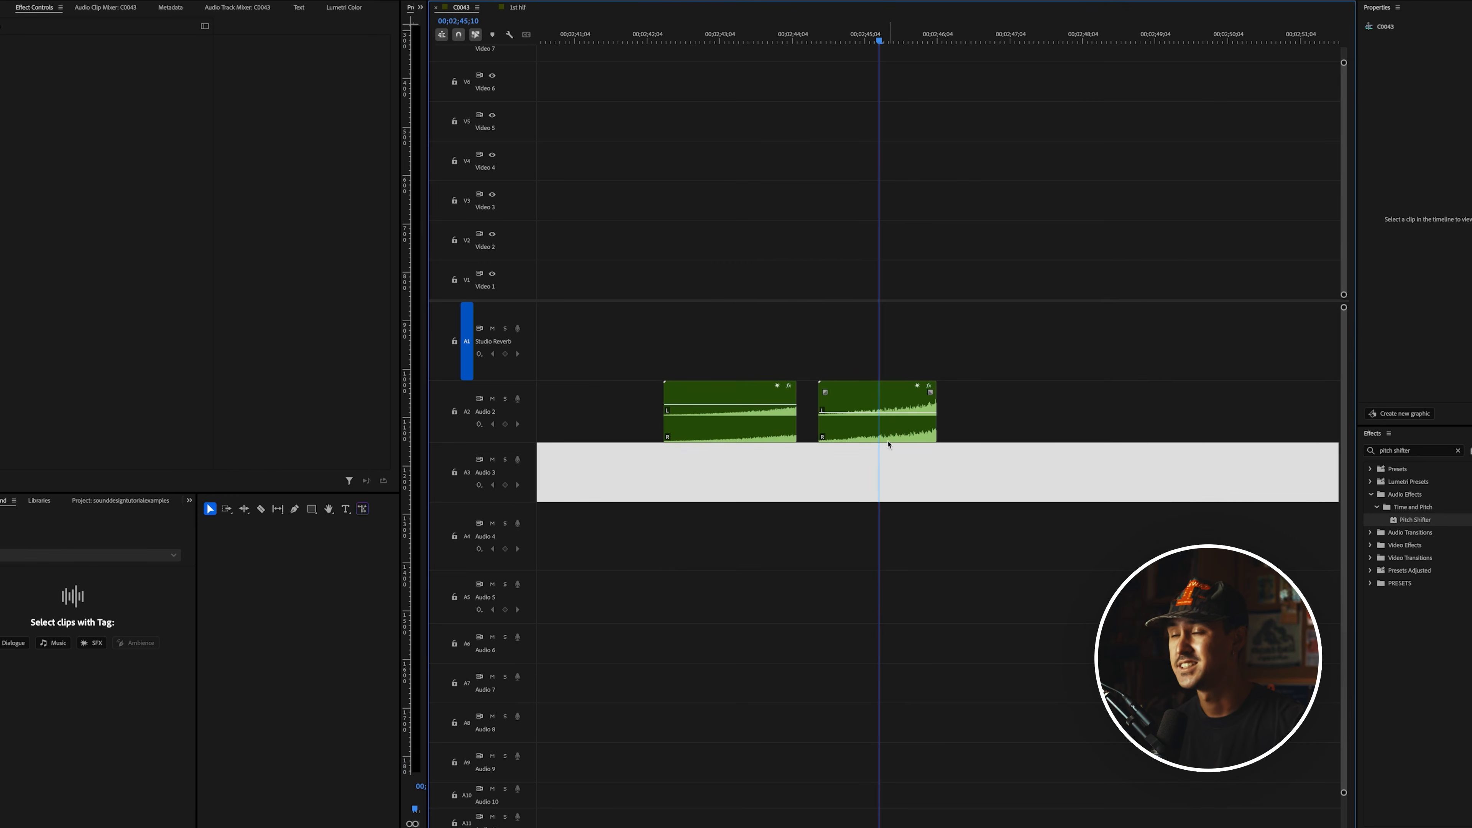
Move the metallic riser slightly farther from the first riser on Audio 2 and deselect it
{"action": "scroll", "coordinate": [741, 428], "scroll_direction": "up", "scroll_amount": 3, "text": "alt"}
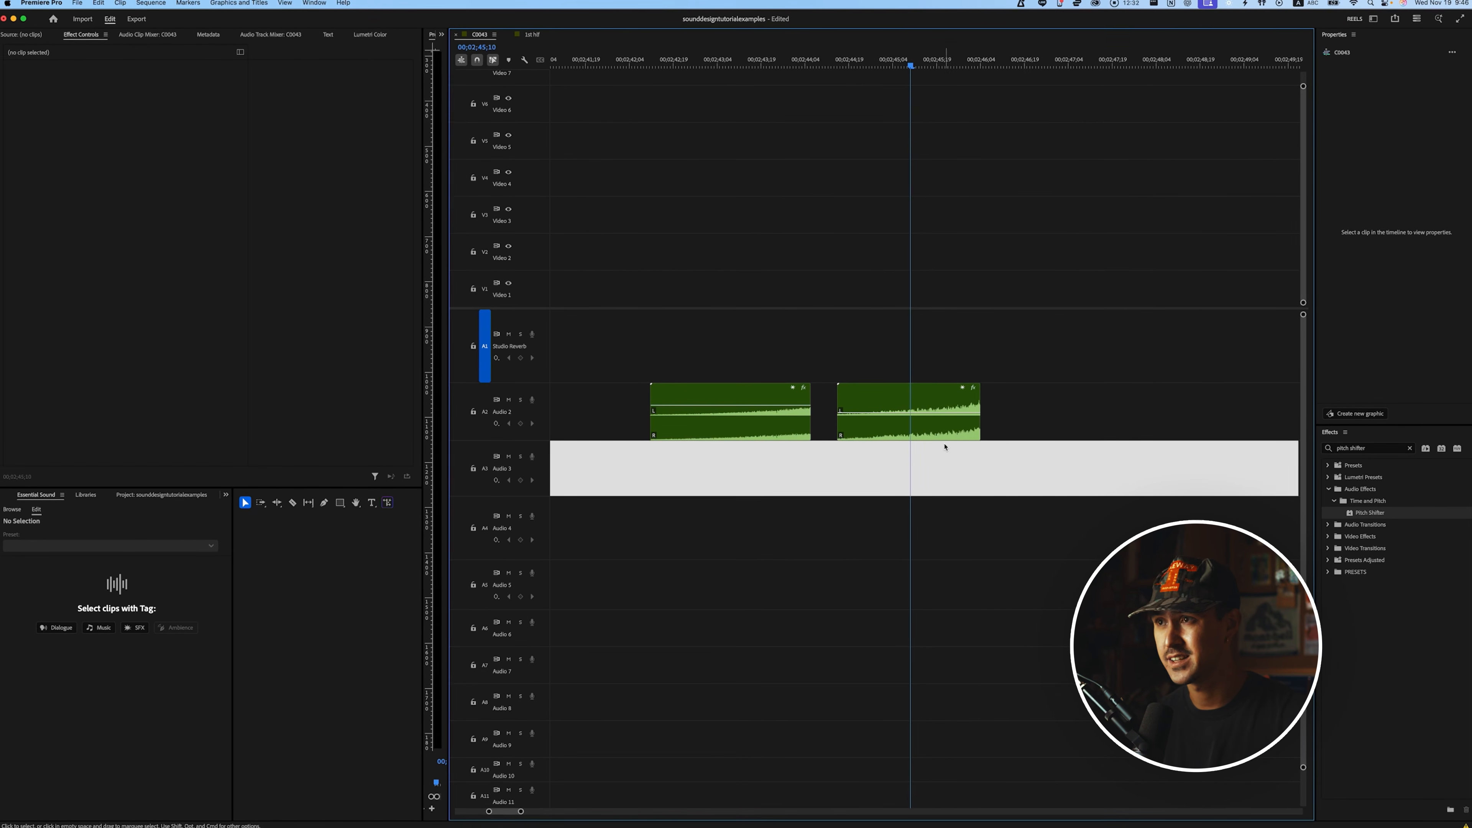
{"action": "scroll", "coordinate": [928, 423], "scroll_direction": "down", "scroll_amount": 1}
{"action": "scroll", "coordinate": [928, 423], "scroll_direction": "down", "scroll_amount": 1}
{"action": "left_click", "coordinate": [1021, 391]}
{"action": "left_click_drag", "start_coordinate": [940, 424], "coordinate": [977, 428]}
{"action": "left_click", "coordinate": [1073, 433]}
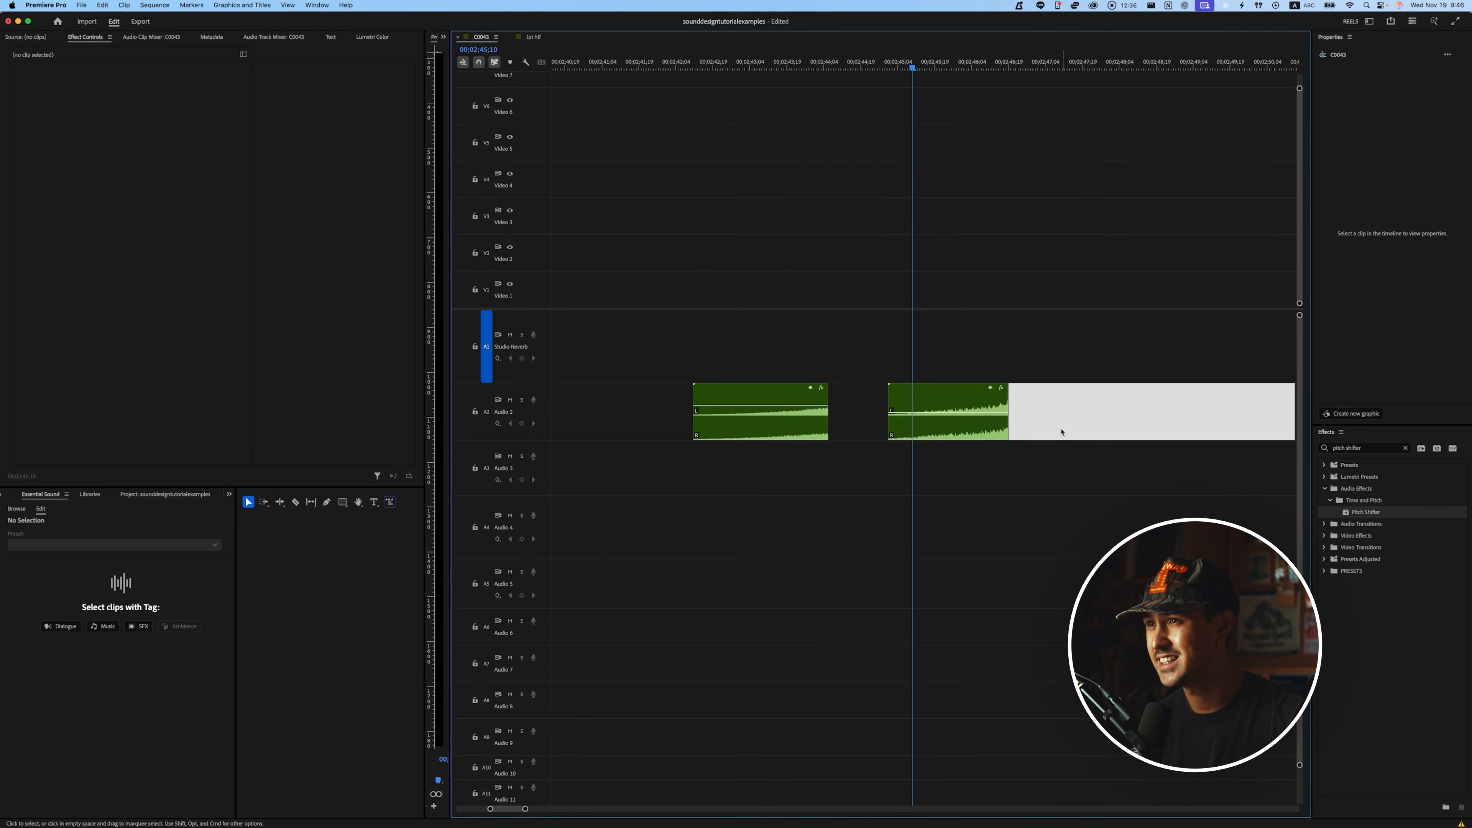
{"action": "left_click_drag", "start_coordinate": [1050, 512], "coordinate": [682, 340]}
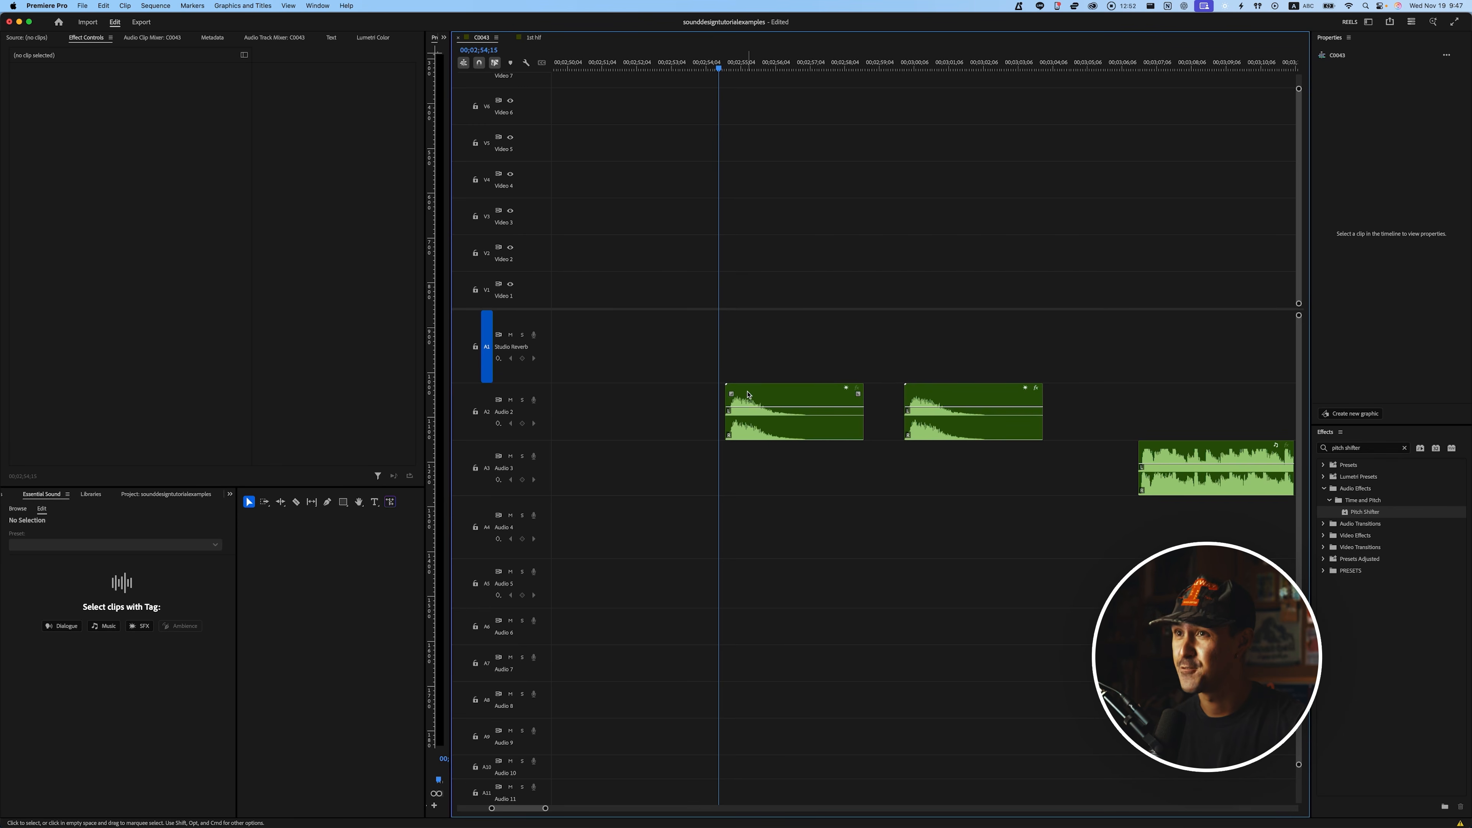
Move the second Dramatic Whoosh clip on Audio 2 closer behind the first one and play them
{"action": "scroll", "coordinate": [747, 395], "scroll_direction": "up", "scroll_amount": 2}
{"action": "left_click", "coordinate": [765, 430]}
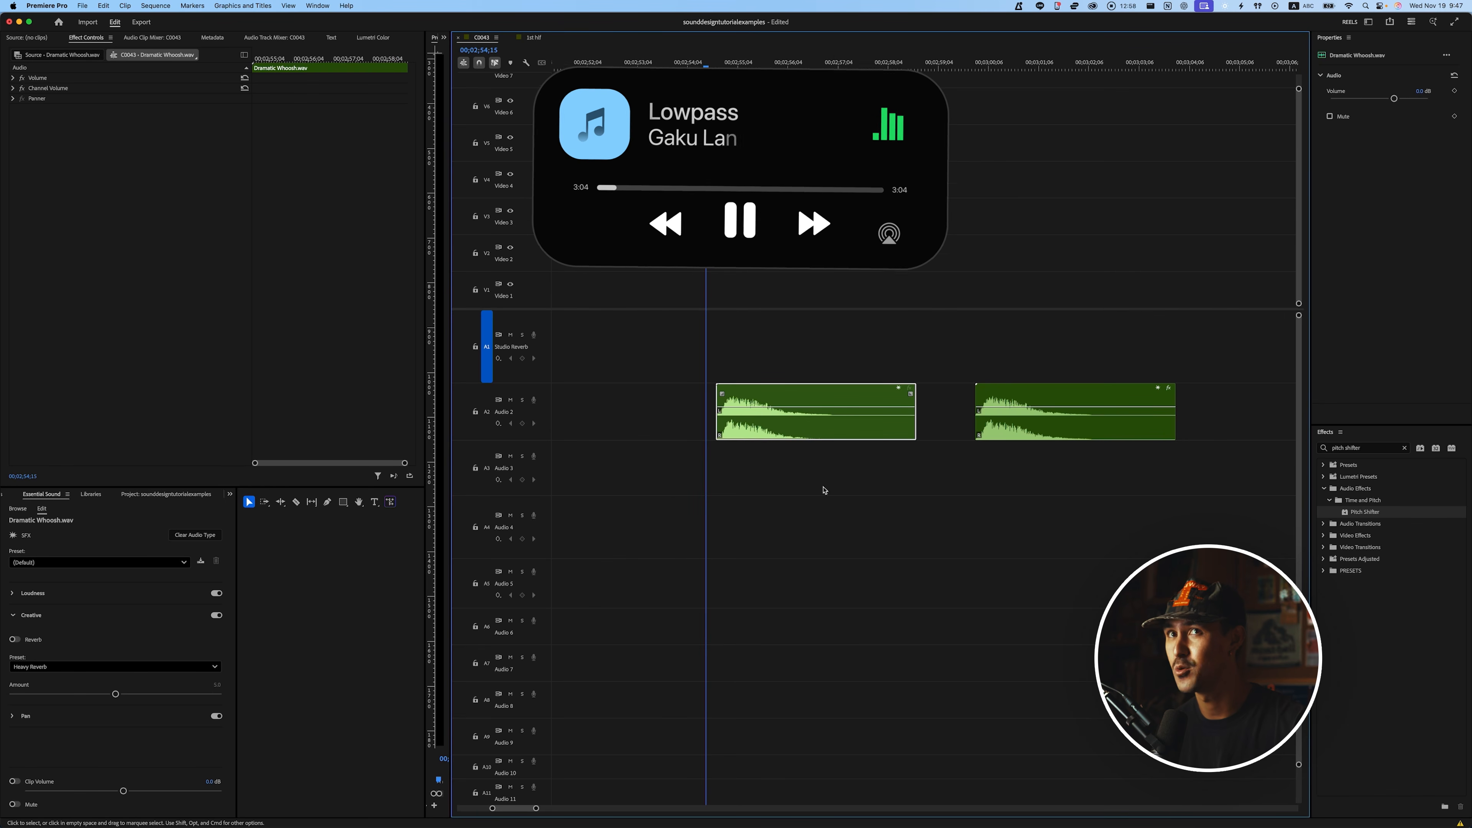
{"action": "left_click_drag", "start_coordinate": [1023, 428], "coordinate": [889, 425]}
{"action": "key", "text": "space"}
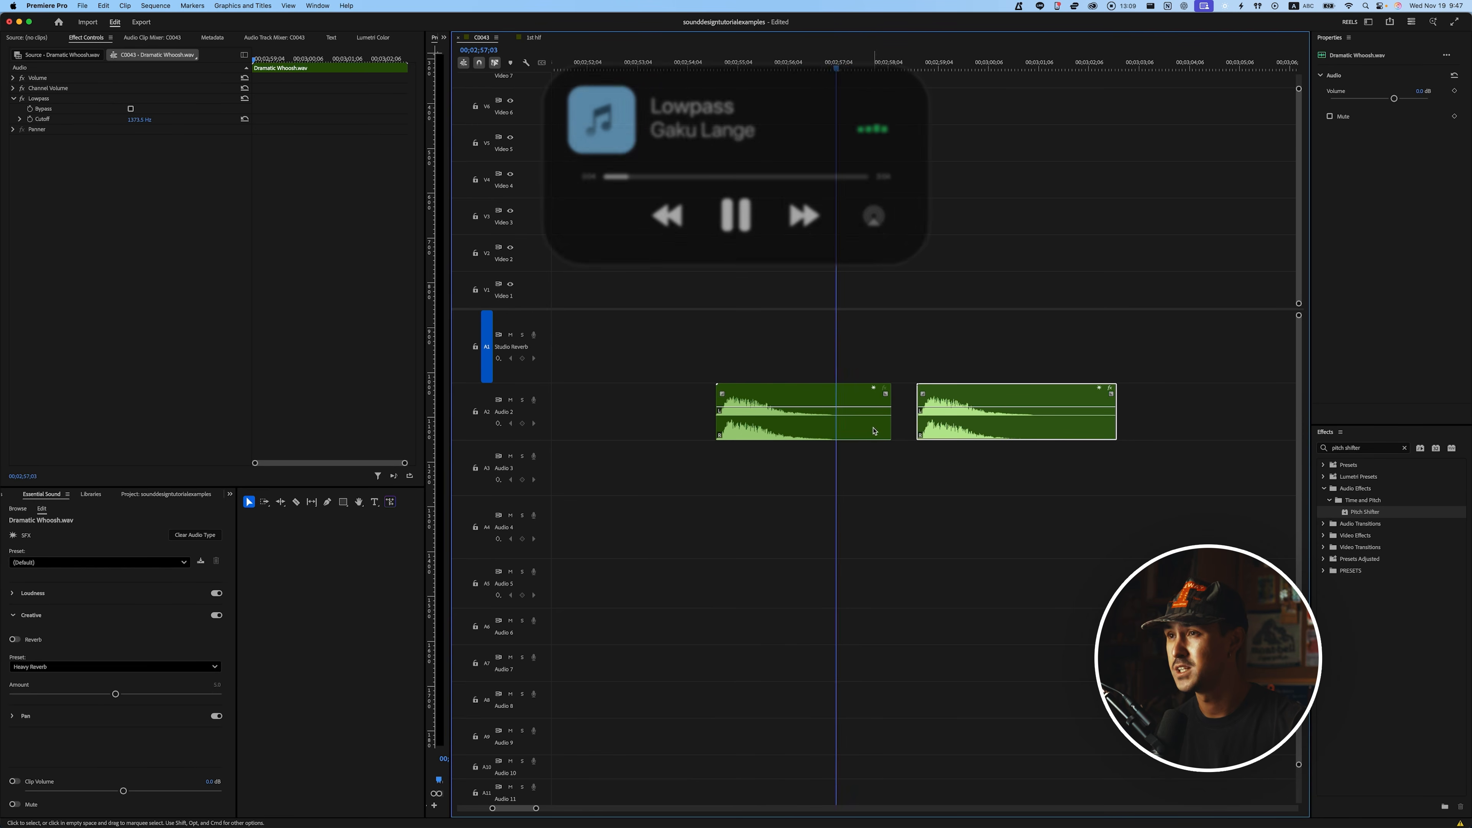
{"action": "scroll", "coordinate": [1037, 351], "scroll_direction": "right", "scroll_amount": 2}
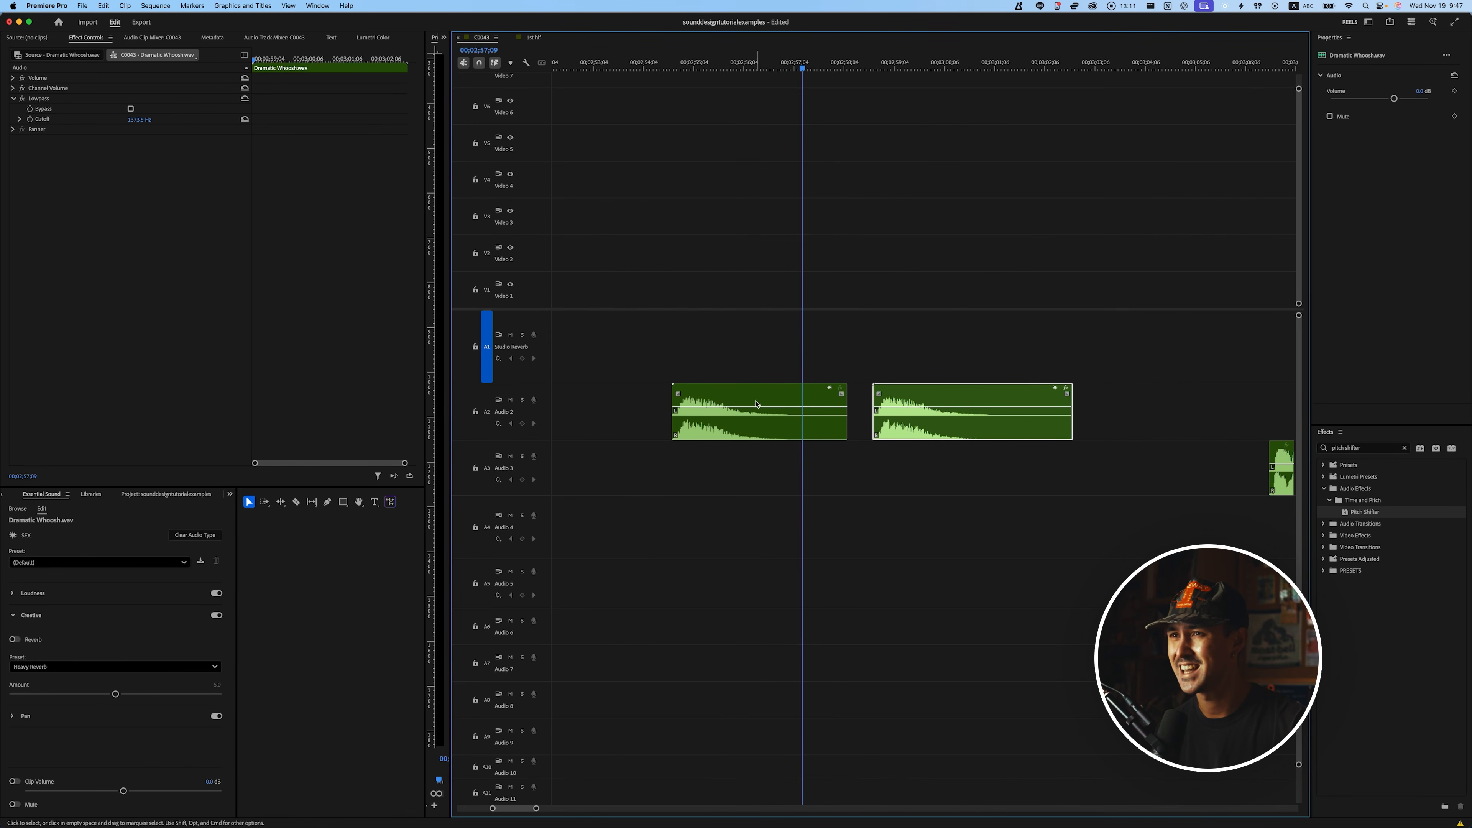
Search the effects for "lowpass" with the second Dramatic Whoosh clip selected
{"action": "left_click_drag", "start_coordinate": [753, 369], "coordinate": [658, 443]}
{"action": "left_click", "coordinate": [827, 369]}
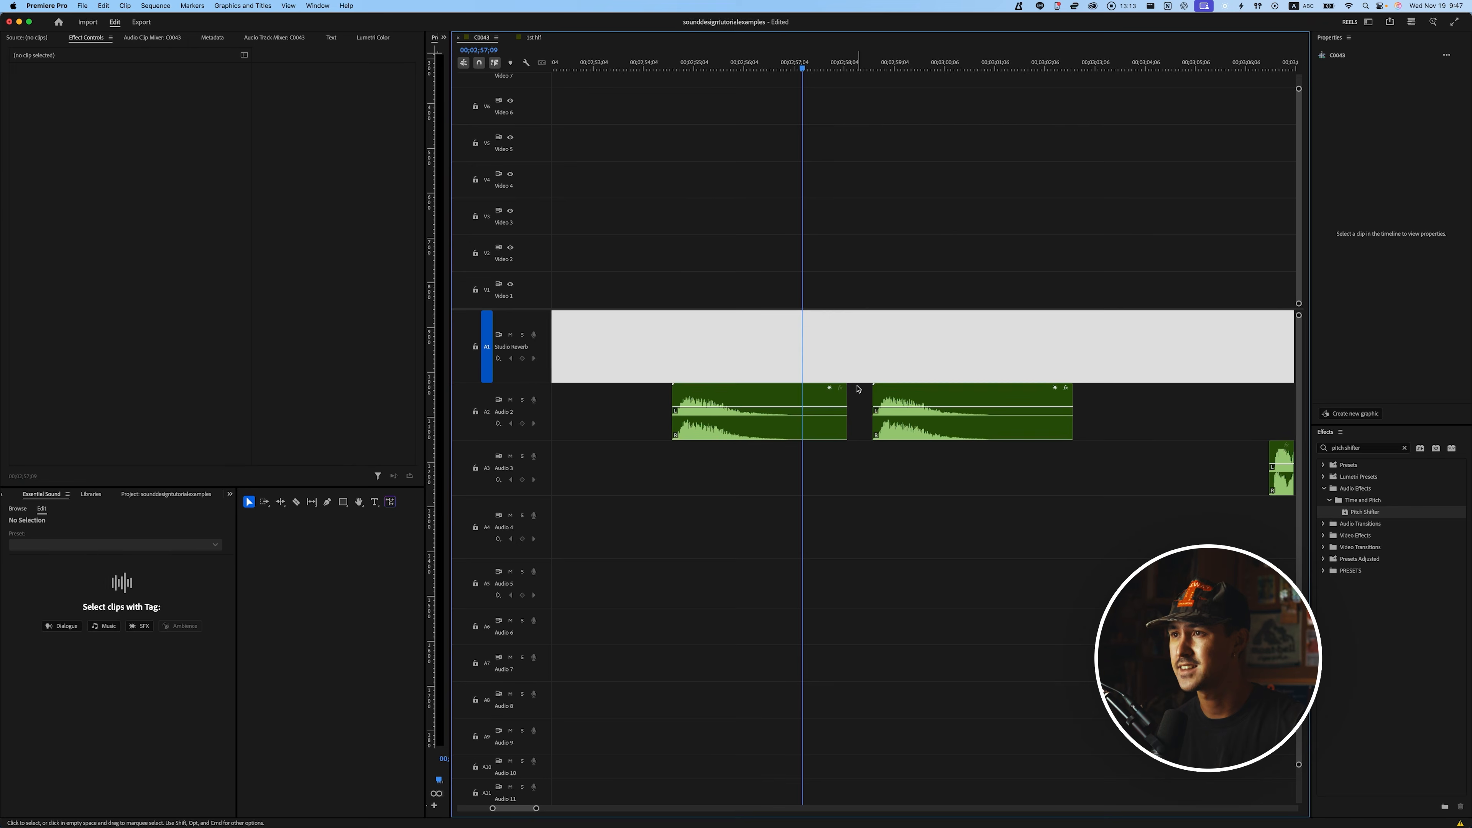
{"action": "left_click", "coordinate": [948, 395]}
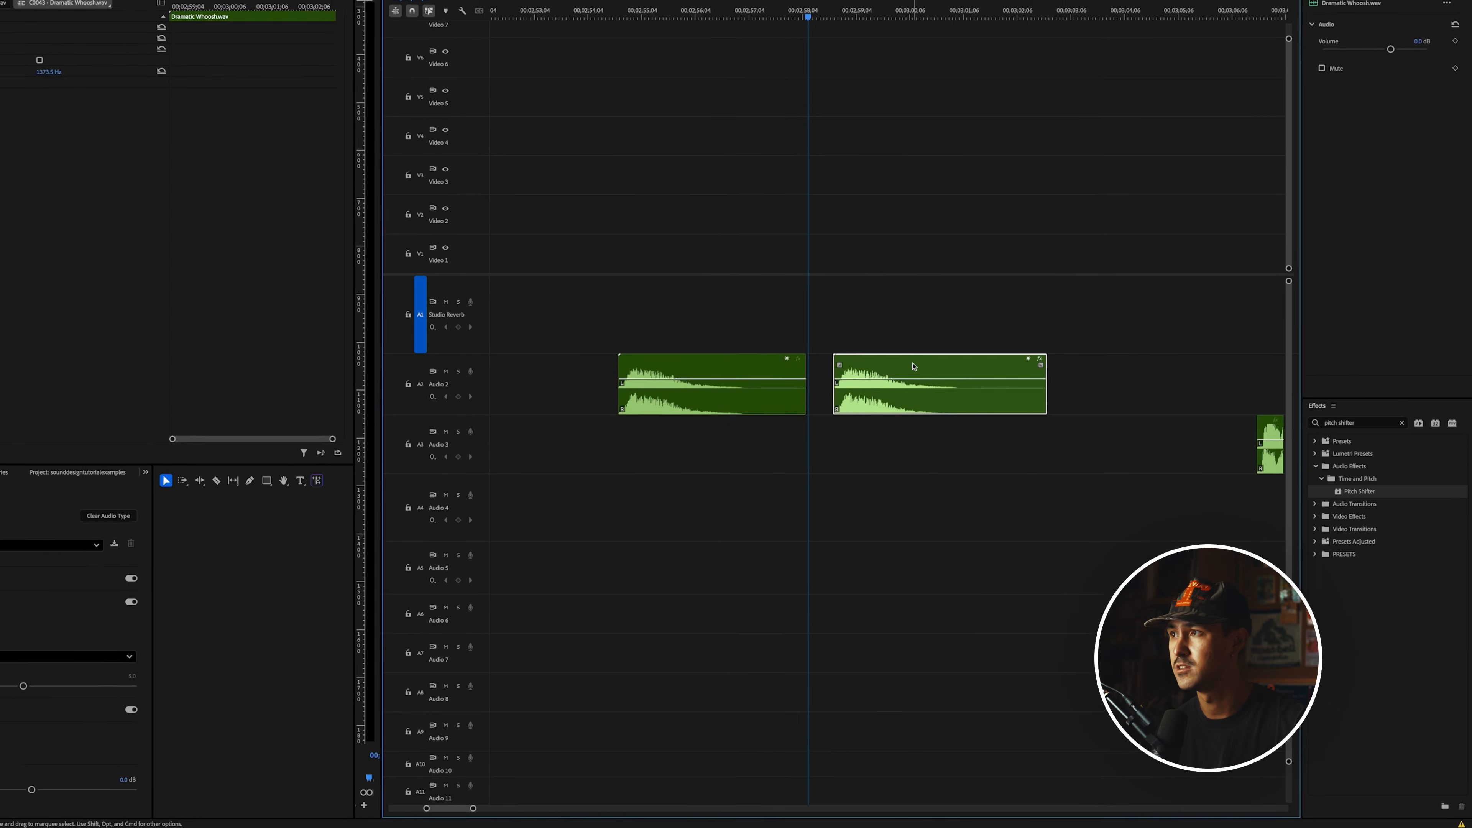
{"action": "left_click", "coordinate": [1343, 423]}
{"action": "type", "text": "lowpass"}
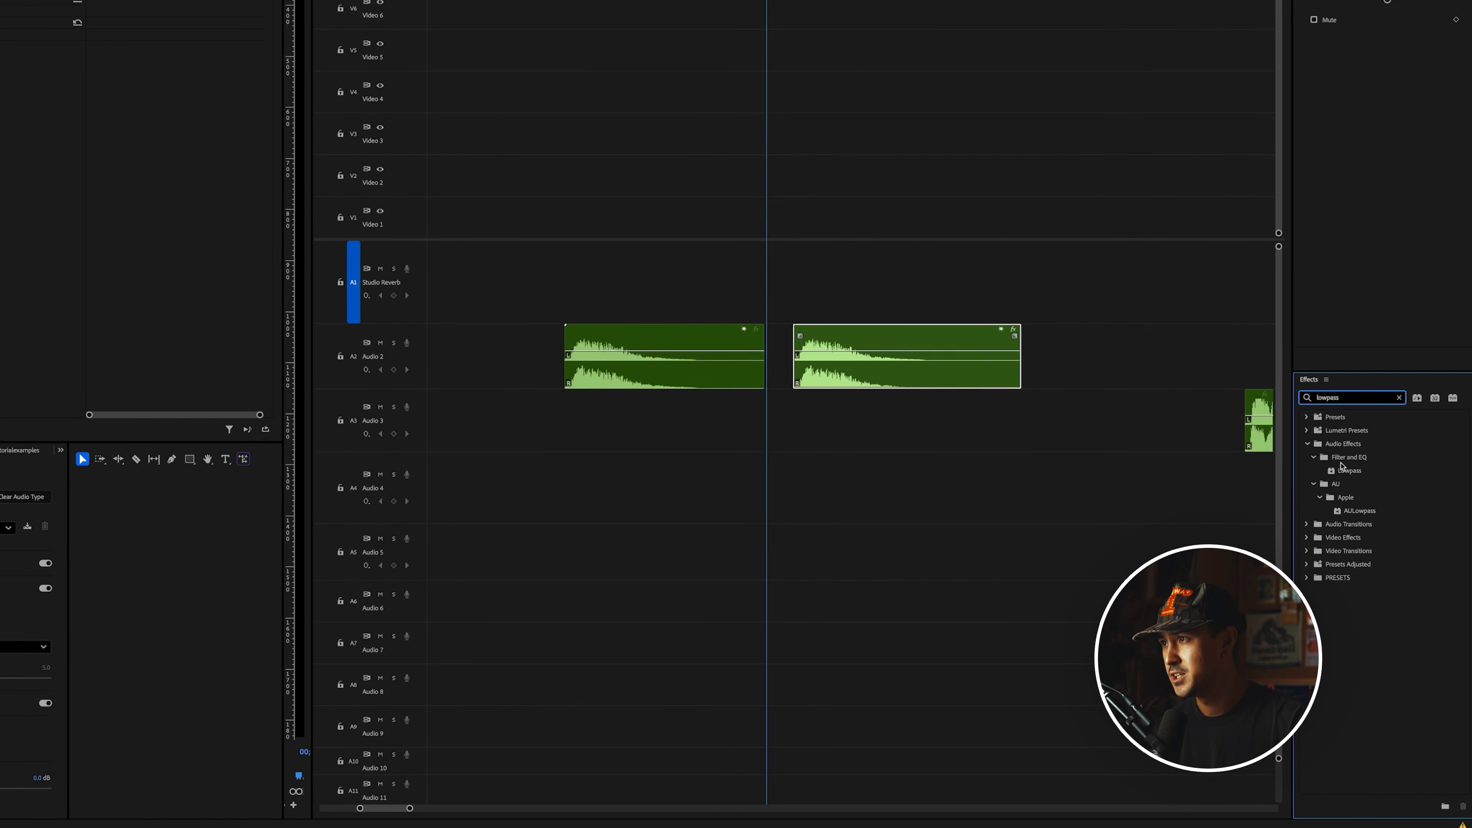
{"action": "left_click", "coordinate": [922, 259]}
{"action": "left_click", "coordinate": [935, 341]}
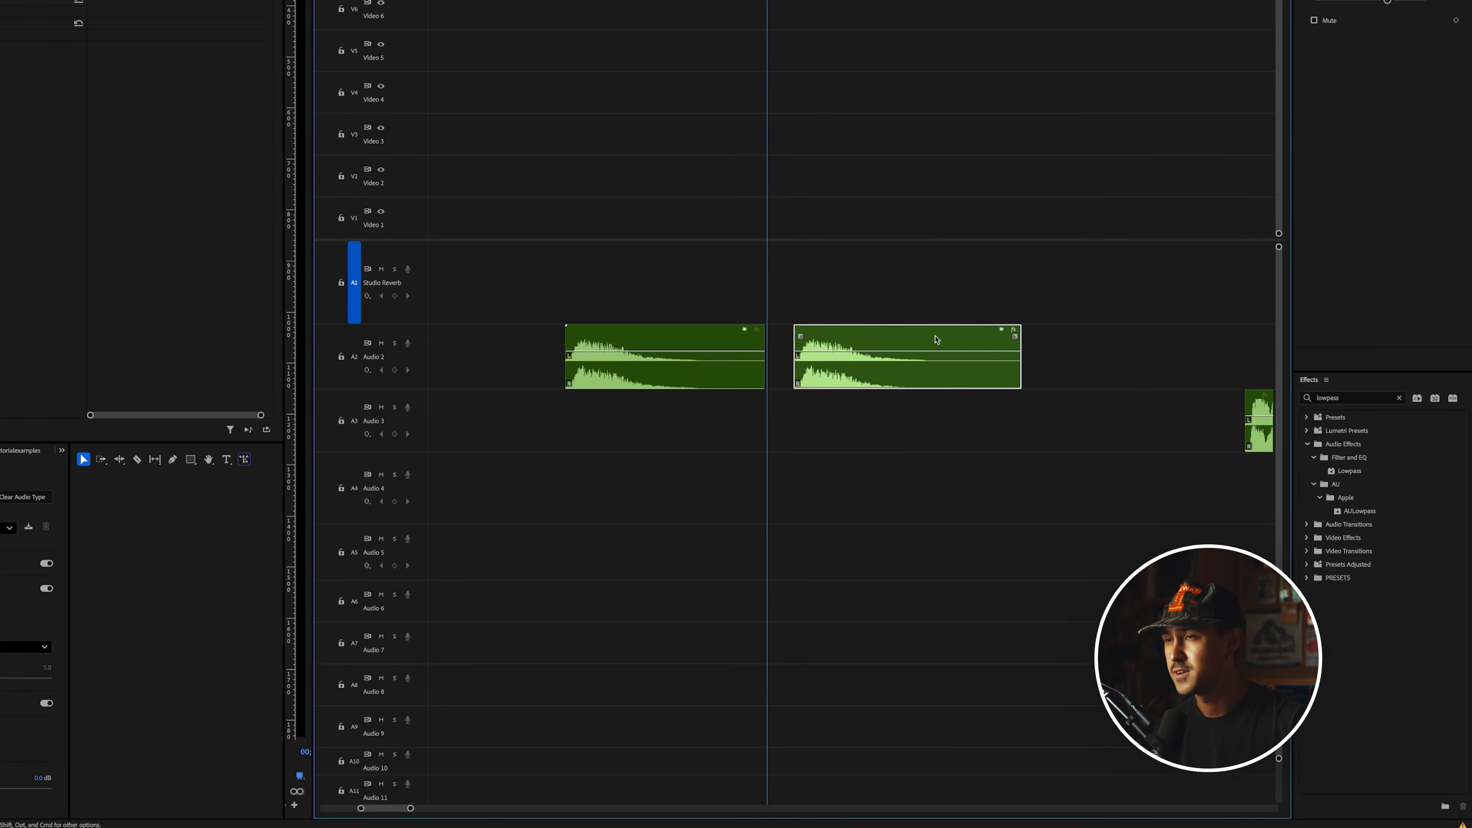
Play the second Dramatic Whoosh clip, set its Lowpass cutoff to 500 Hz, and replay it from its start
{"action": "scroll", "coordinate": [814, 383], "scroll_direction": "up", "scroll_amount": 2}
{"action": "key", "text": "space"}
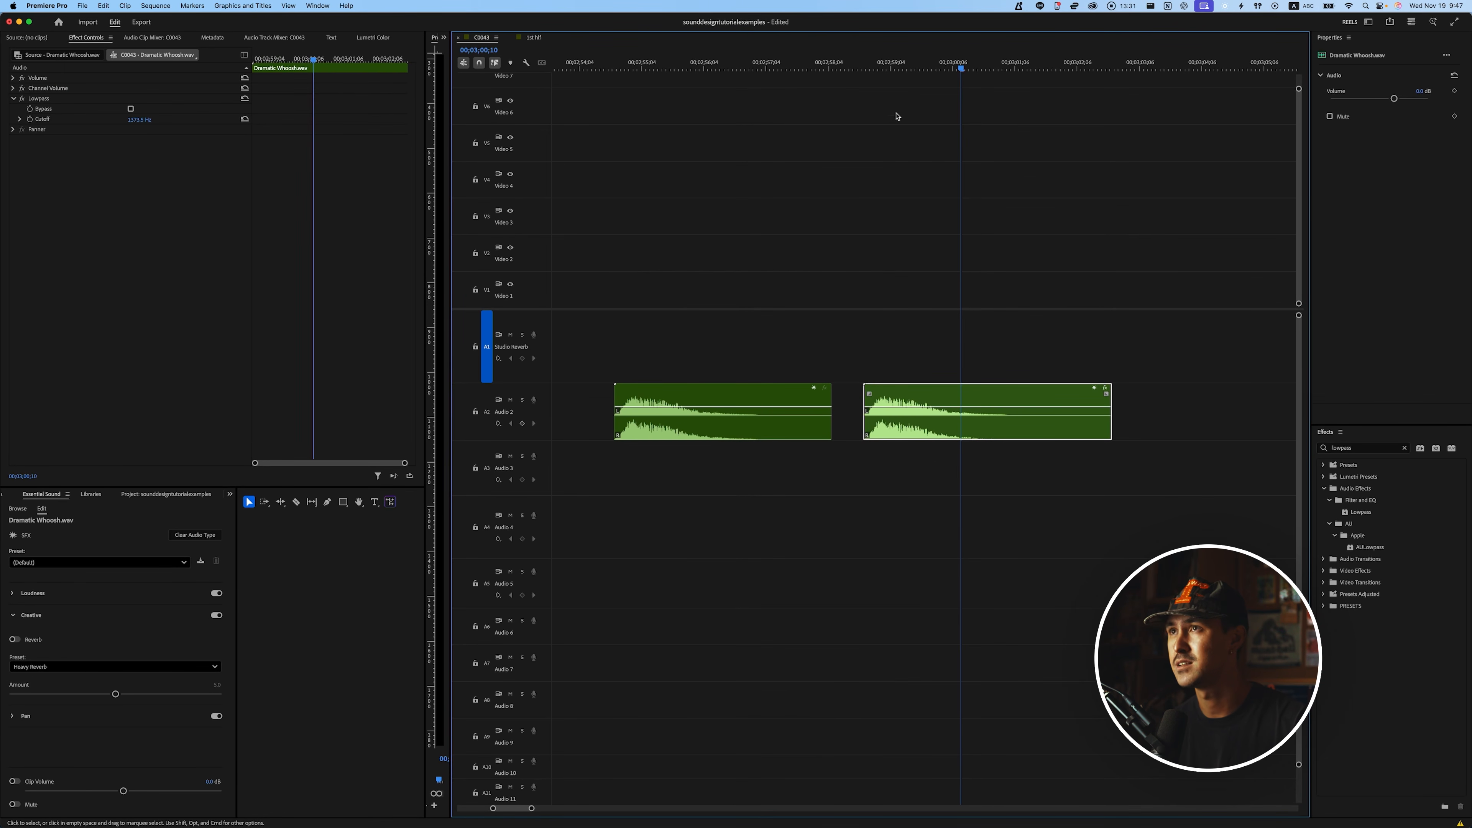
{"action": "left_click", "coordinate": [867, 69]}
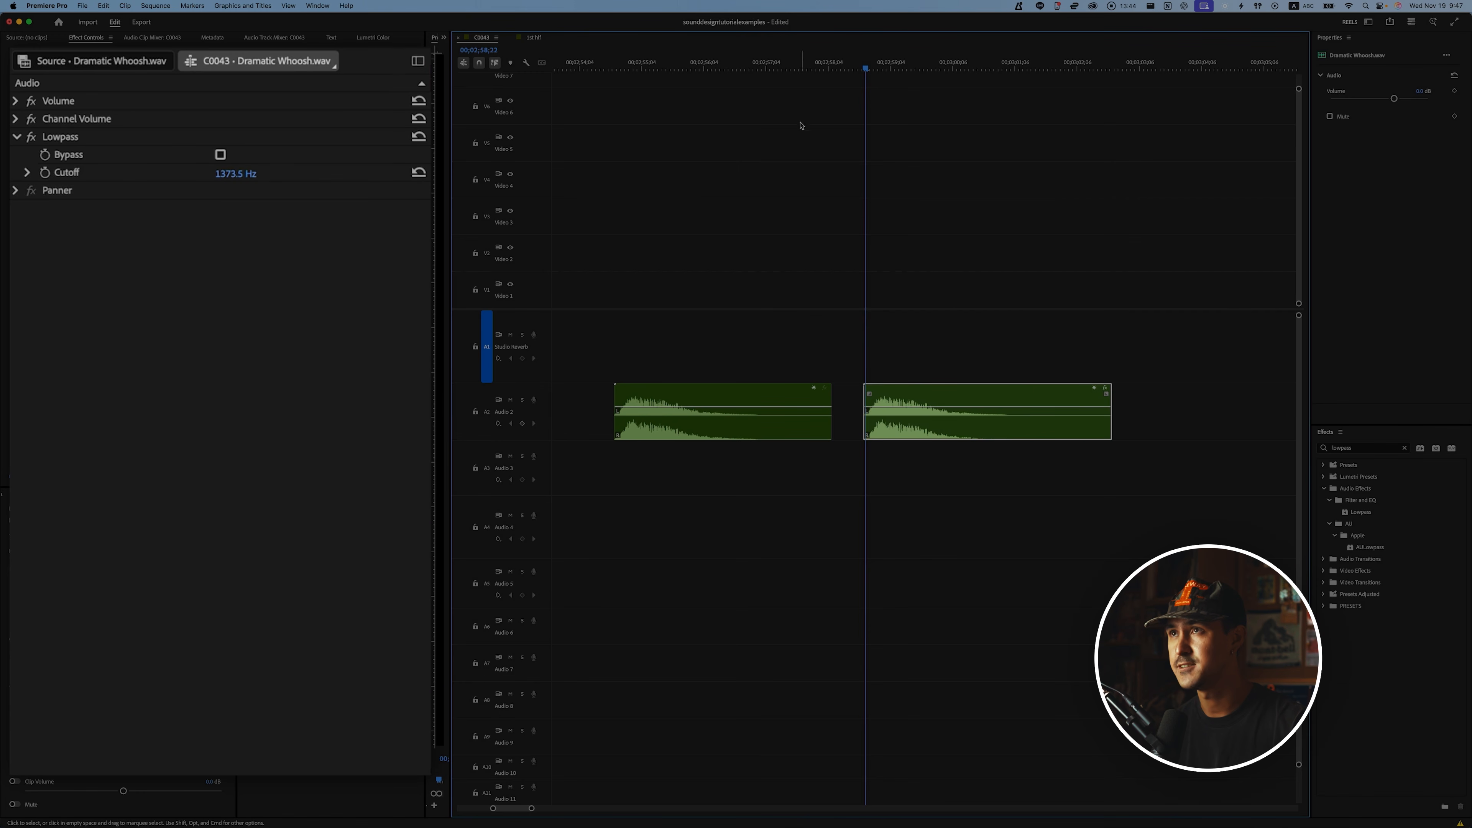
{"action": "left_click", "coordinate": [238, 174]}
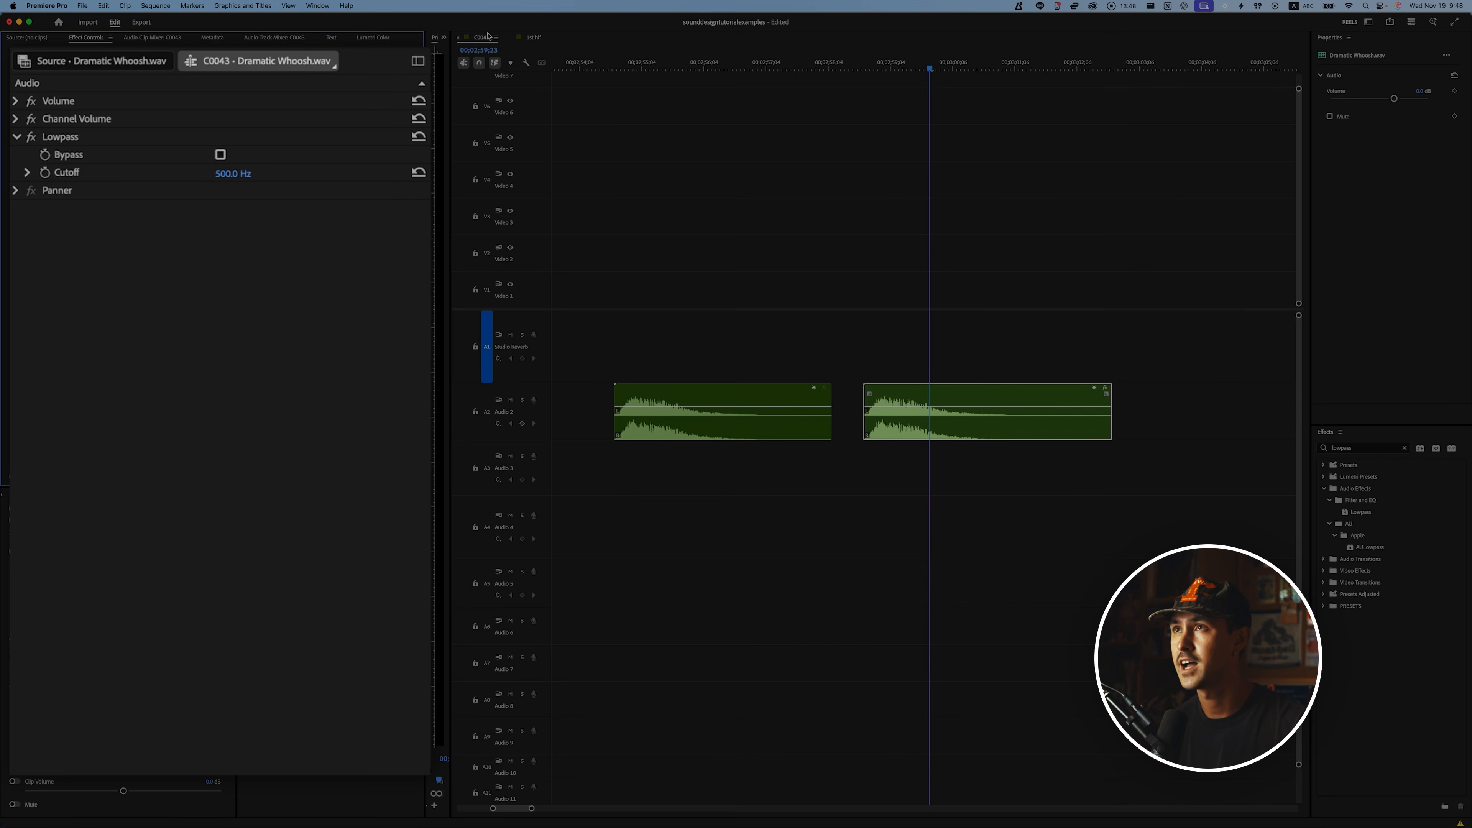
{"action": "left_click", "coordinate": [851, 68]}
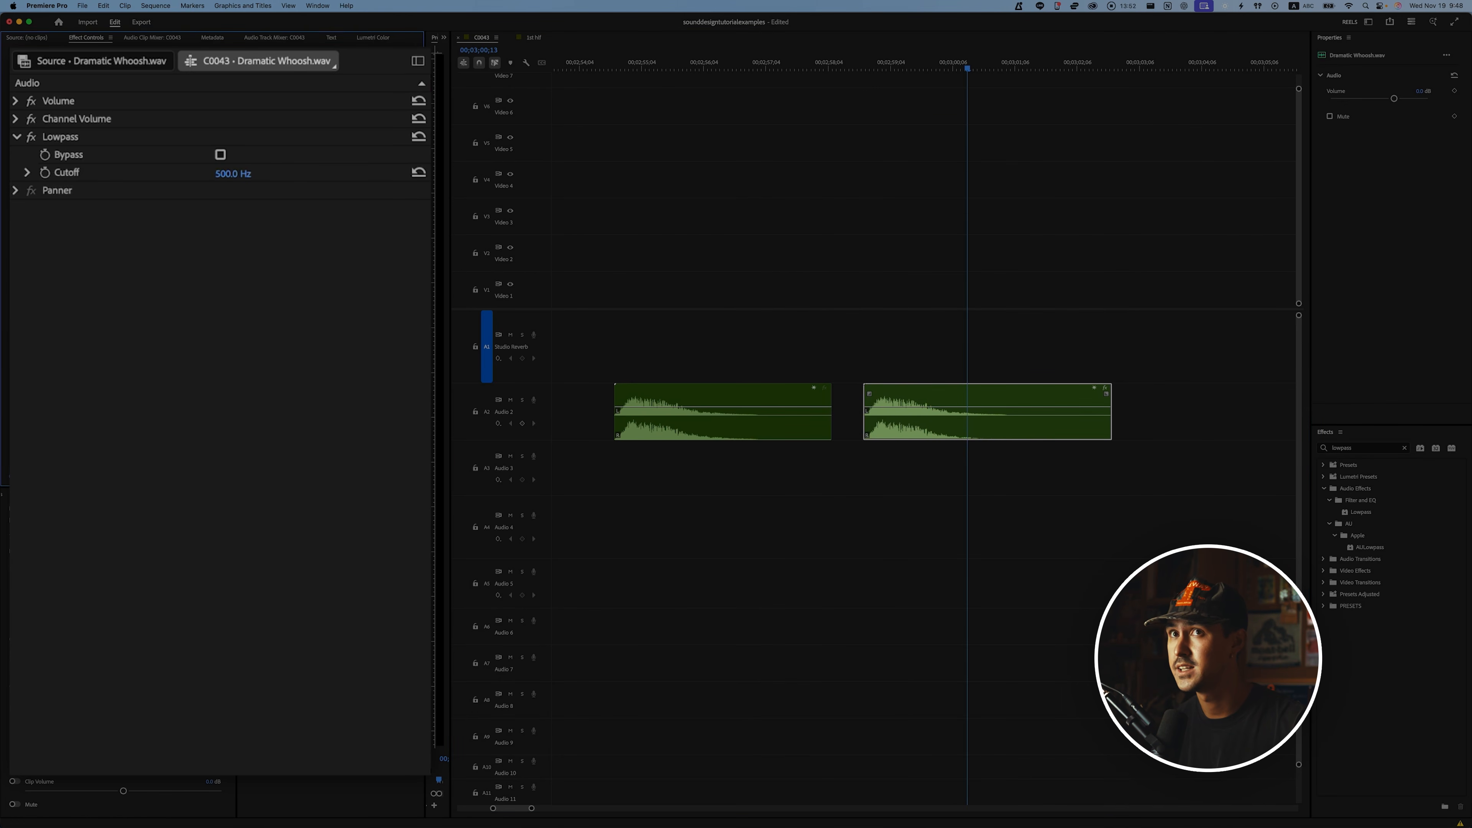
Set the second whoosh's Lowpass cutoff to 250 Hz and play the clip
{"action": "left_click", "coordinate": [235, 174]}
{"action": "key", "text": "Return"}
{"action": "key", "text": "space"}
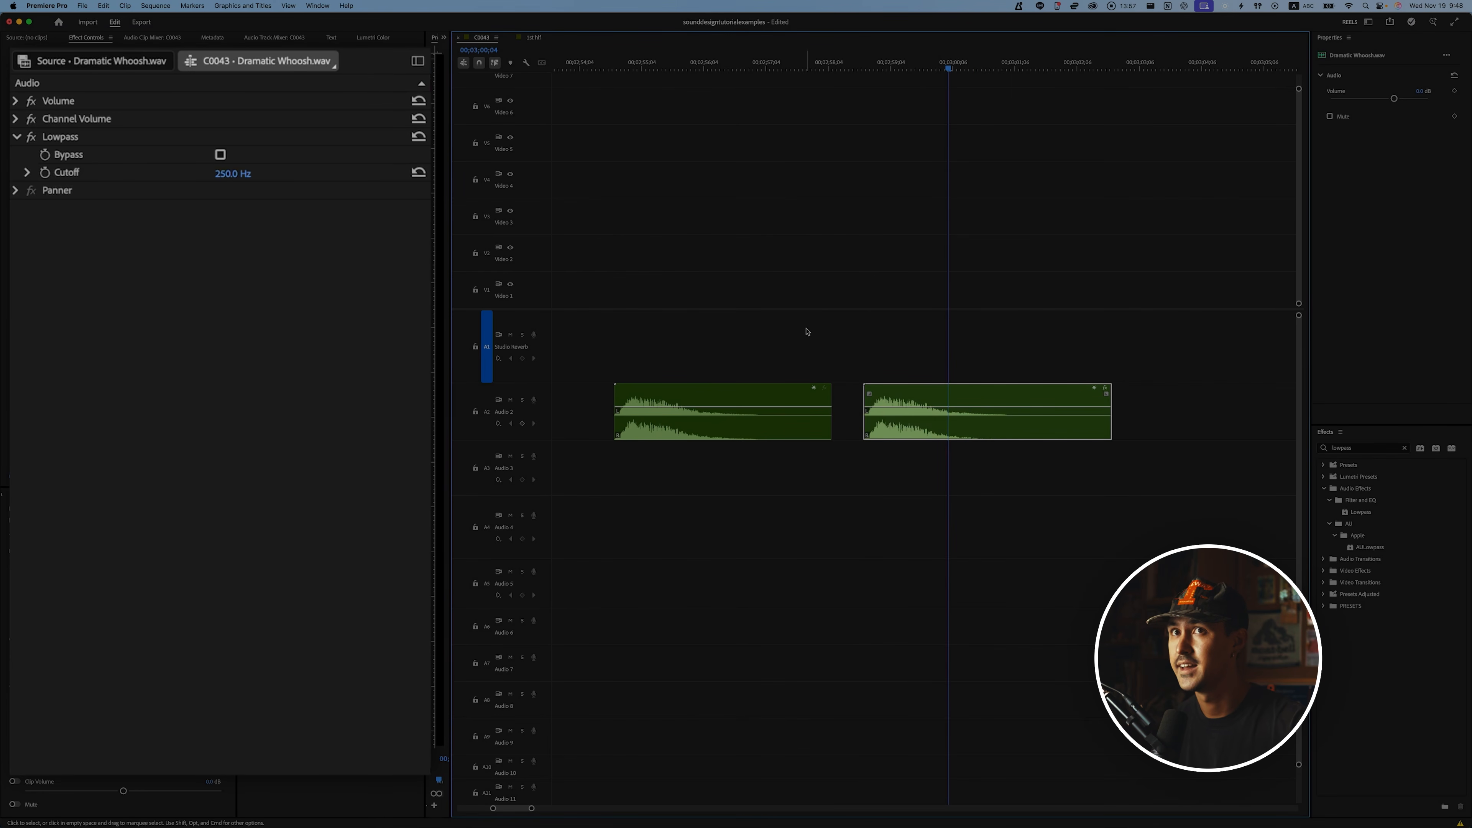
Undo the recent Lowpass cutoff and clip position changes and select the second whoosh clip again
{"action": "key", "text": "super+z"}
{"action": "key", "text": "super+z"}
{"action": "key", "text": "super+z"}
{"action": "key", "text": "super+z"}
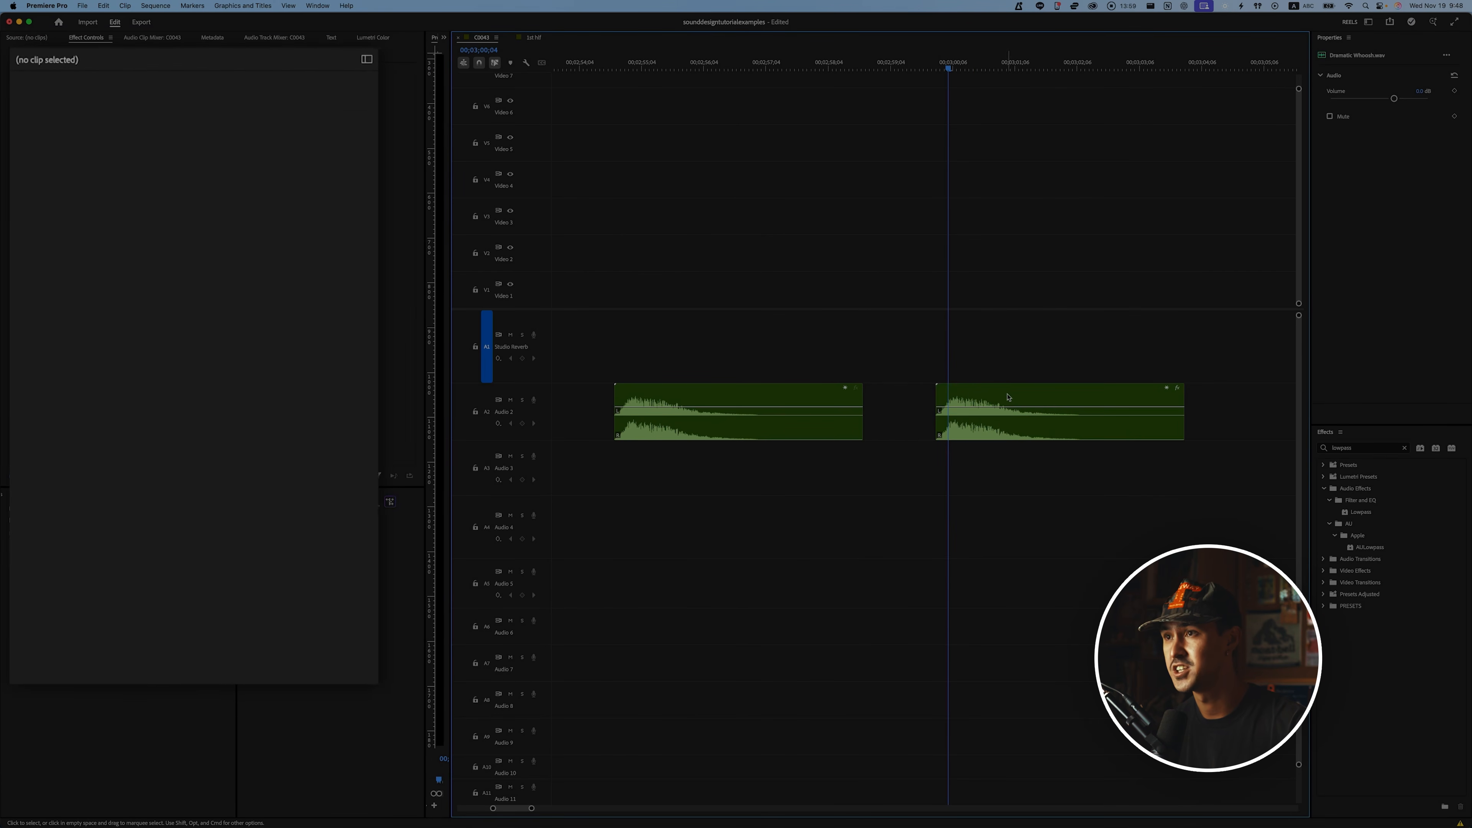
{"action": "scroll", "coordinate": [966, 410], "scroll_direction": "down", "scroll_amount": 3}
{"action": "left_click", "coordinate": [966, 410]}
{"action": "scroll", "coordinate": [966, 410], "scroll_direction": "down", "scroll_amount": 3}
{"action": "scroll", "coordinate": [974, 400], "scroll_direction": "up", "scroll_amount": 4}
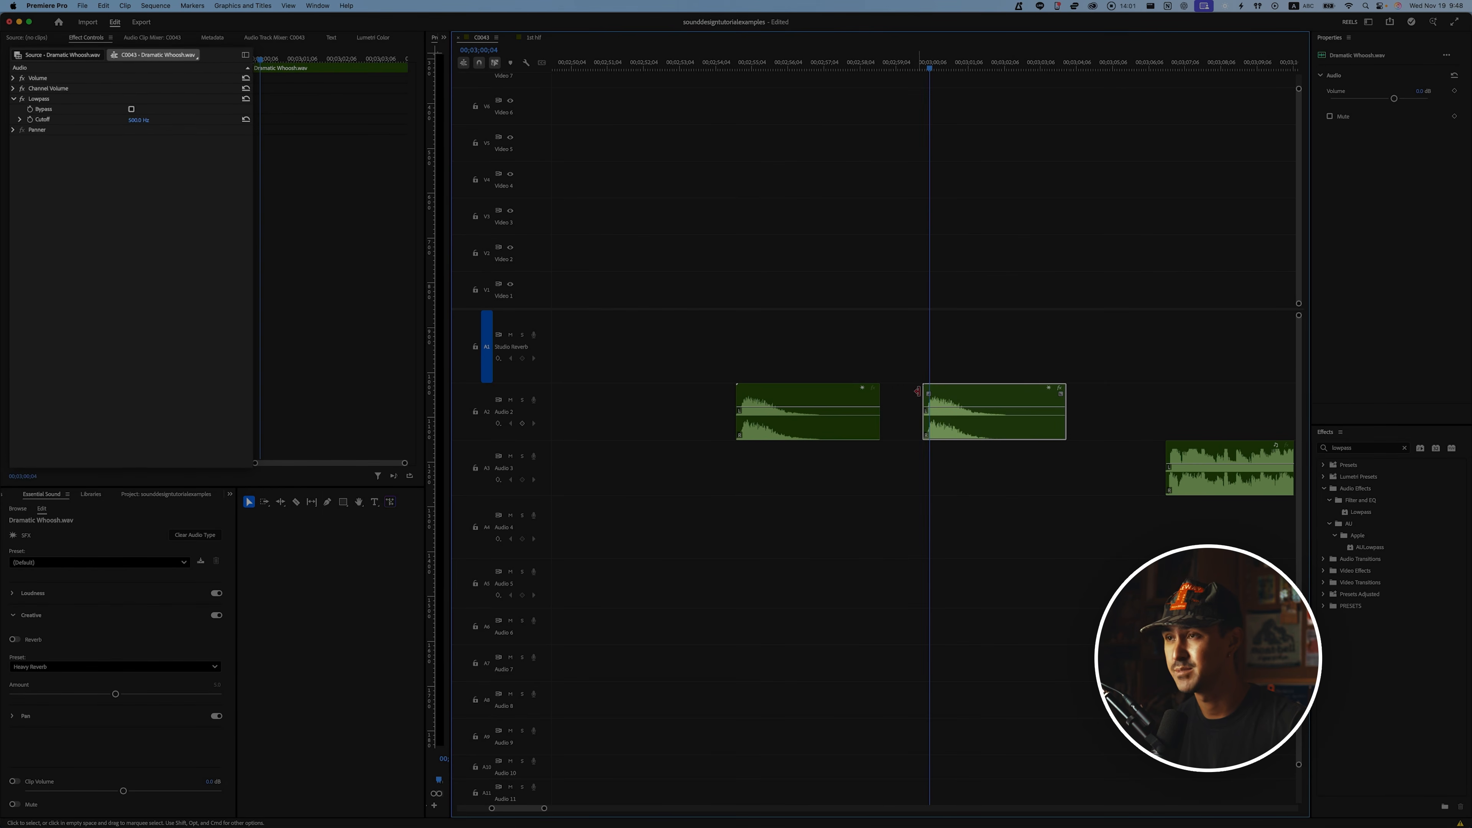
Play the three music clips on Audio 3 from just before the first one and select the last clip
{"action": "scroll", "coordinate": [950, 395], "scroll_direction": "right", "scroll_amount": 6}
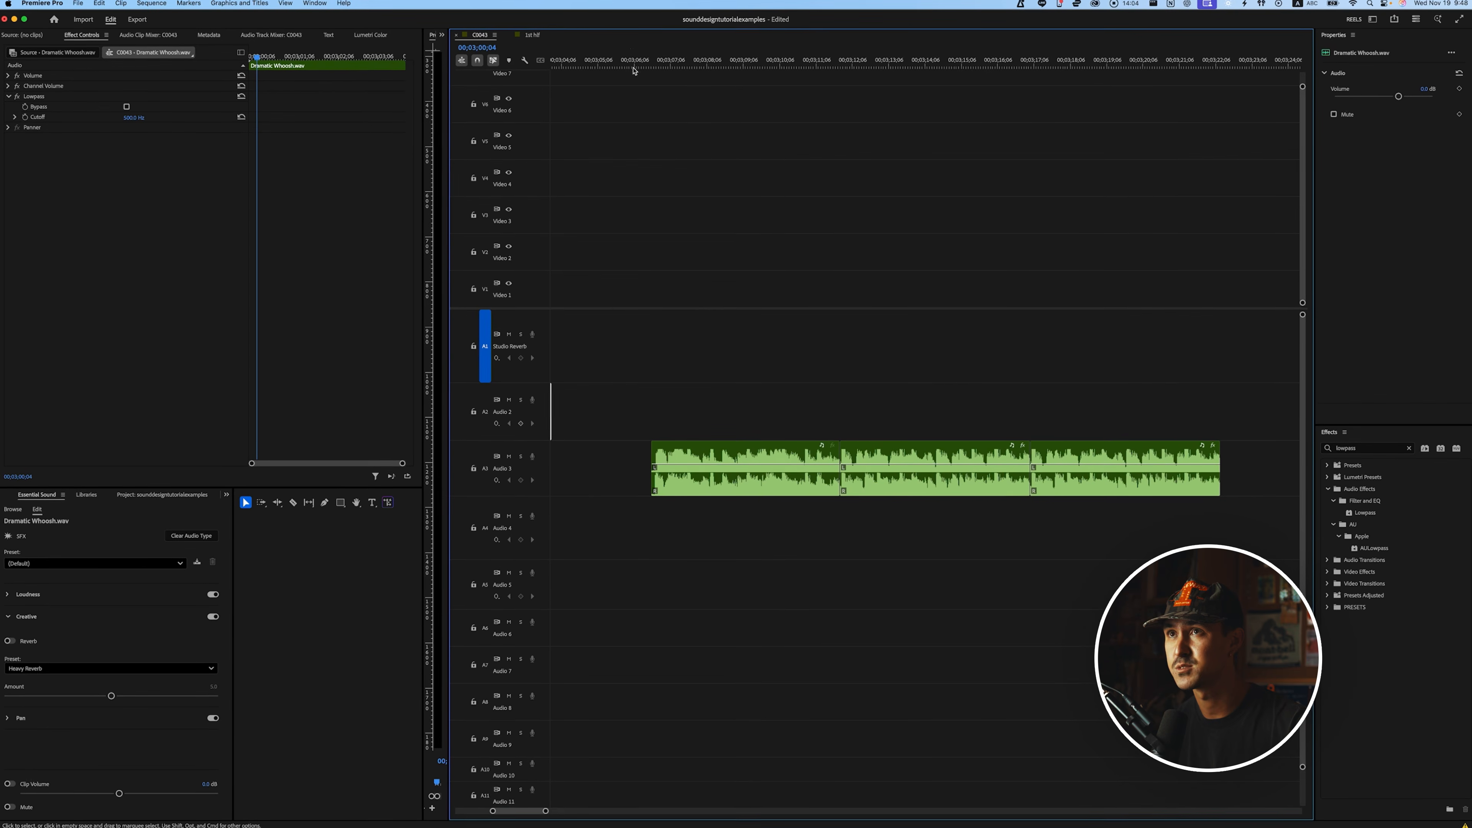
{"action": "left_click", "coordinate": [634, 71]}
{"action": "left_click", "coordinate": [658, 490]}
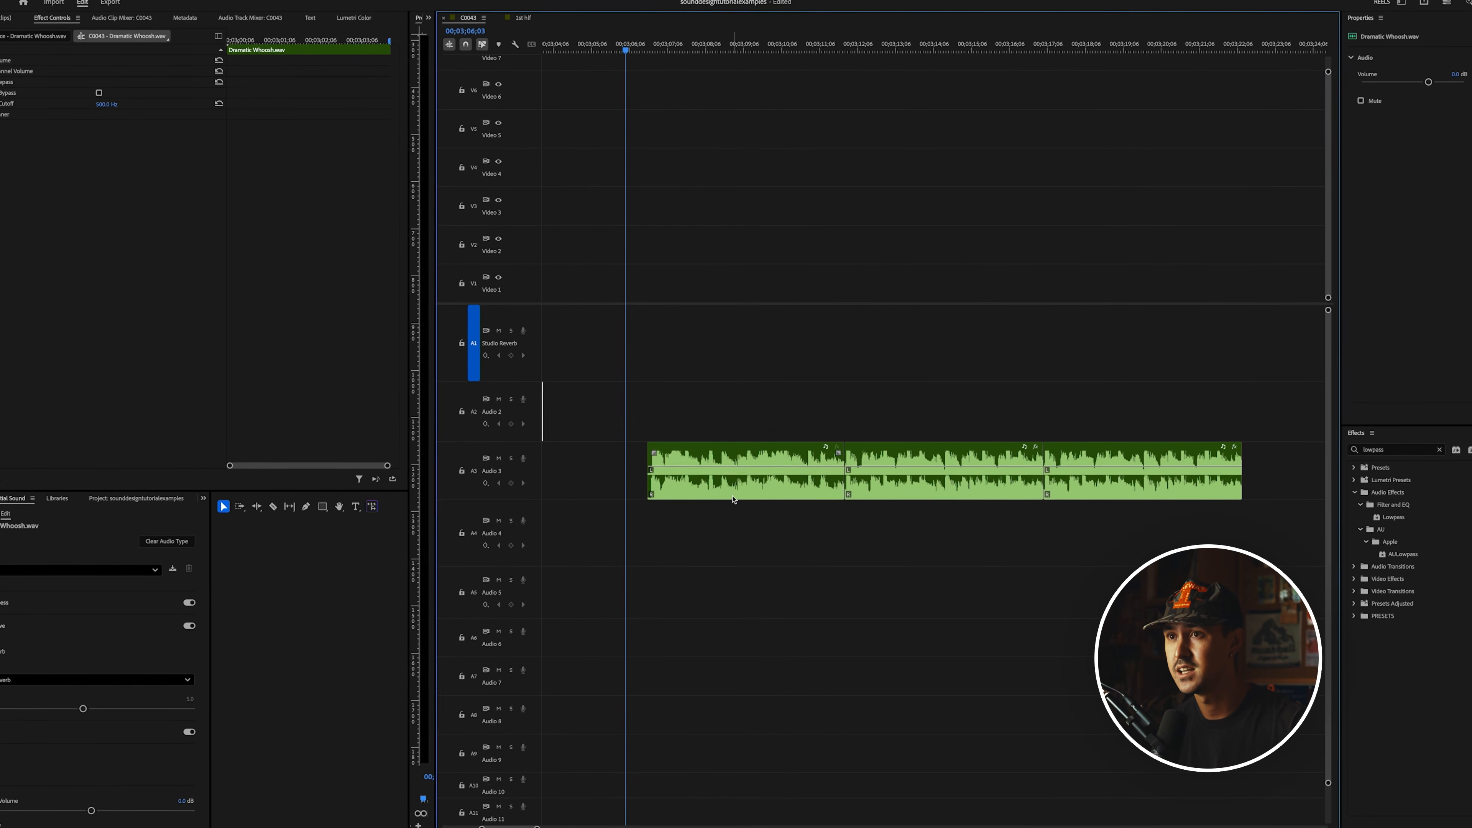
{"action": "scroll", "coordinate": [650, 515], "scroll_direction": "up", "scroll_amount": 2}
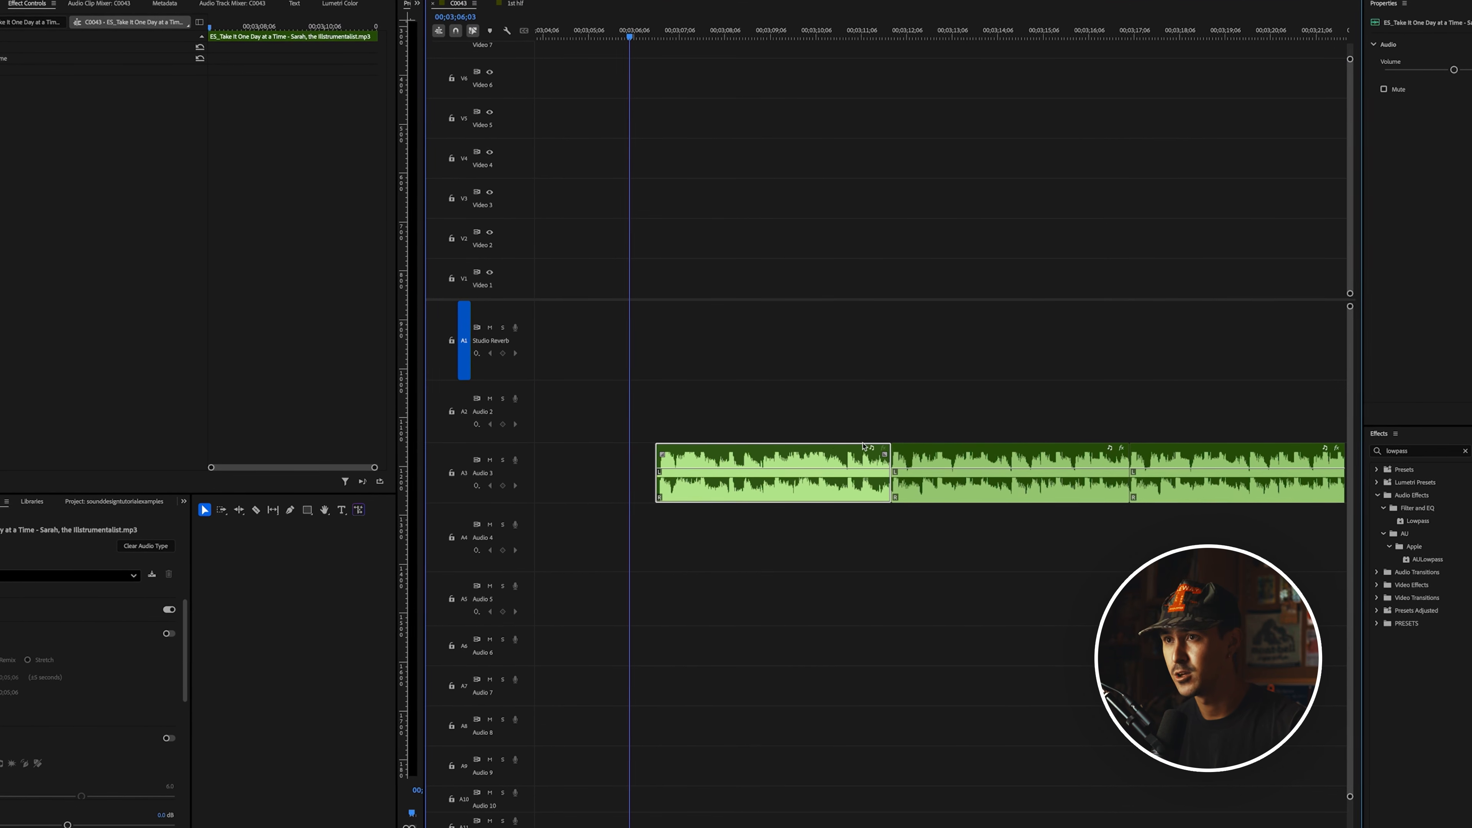
{"action": "key", "text": "space"}
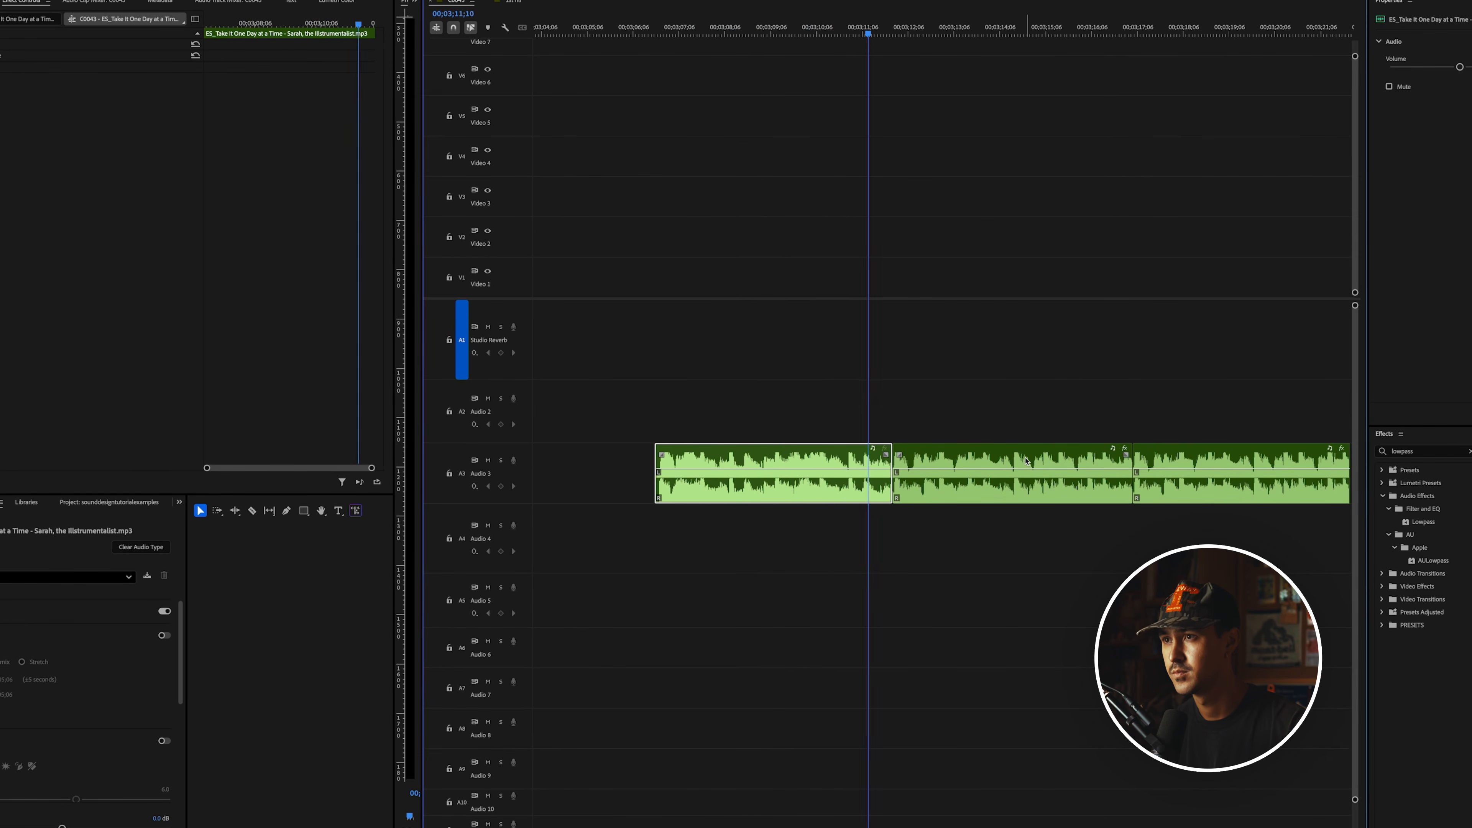
{"action": "scroll", "coordinate": [1039, 436], "scroll_direction": "right", "scroll_amount": 2}
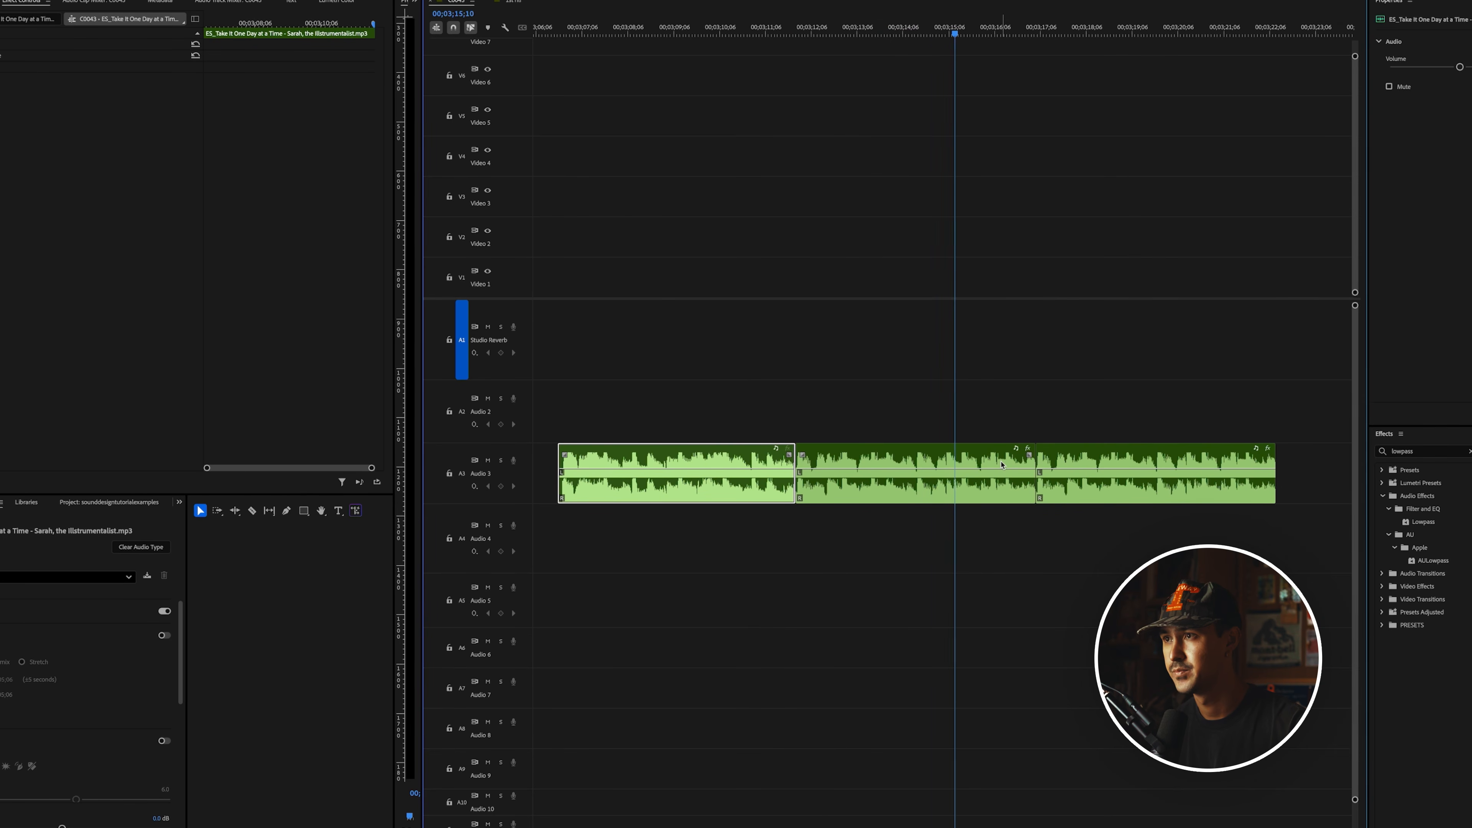
{"action": "left_click", "coordinate": [1100, 465]}
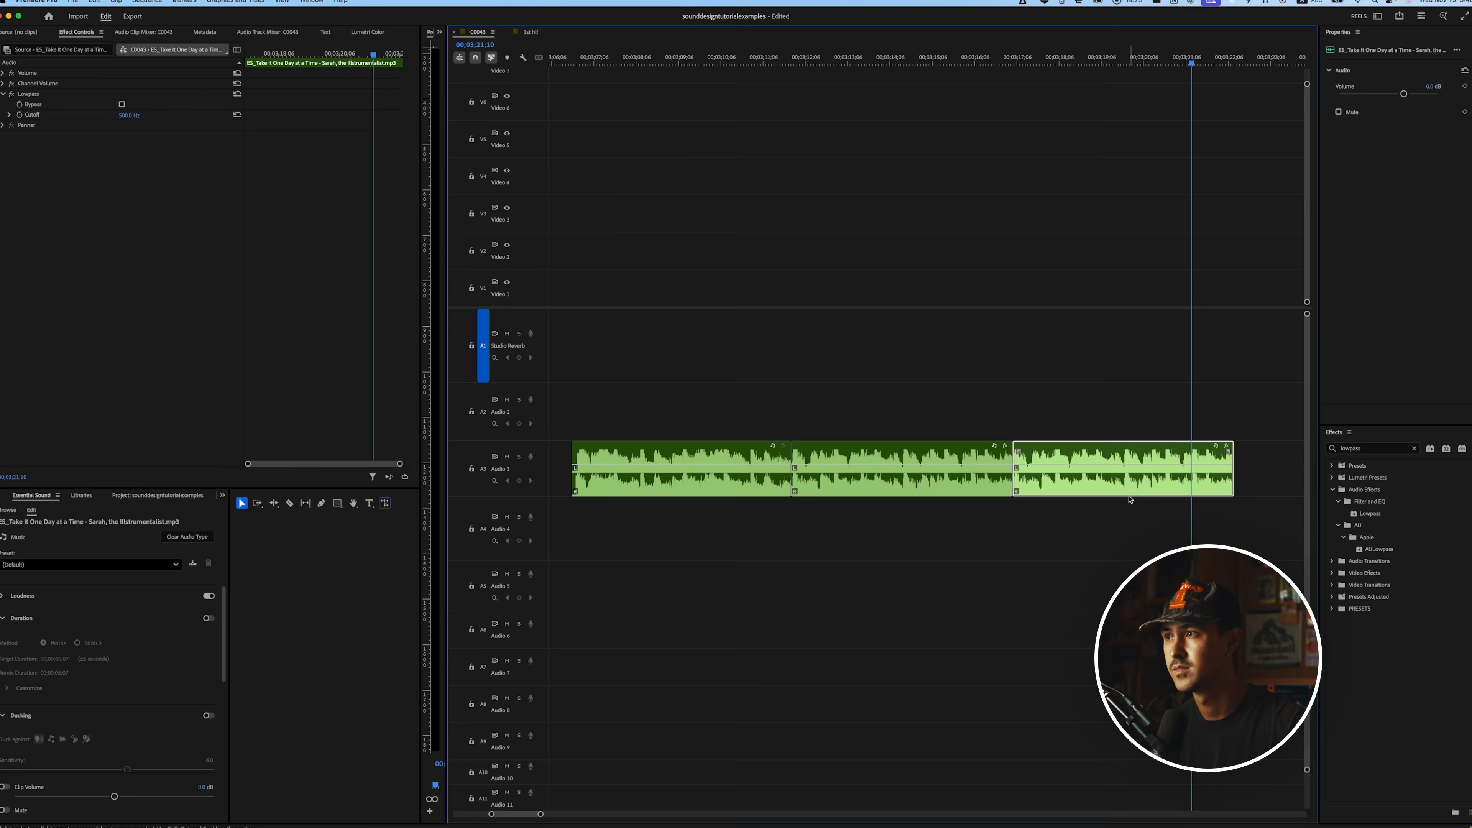
Select each of the three music clips in turn to compare their Lowpass settings, and return the playhead to the first clip
{"action": "left_click", "coordinate": [732, 57]}
{"action": "left_click", "coordinate": [768, 469]}
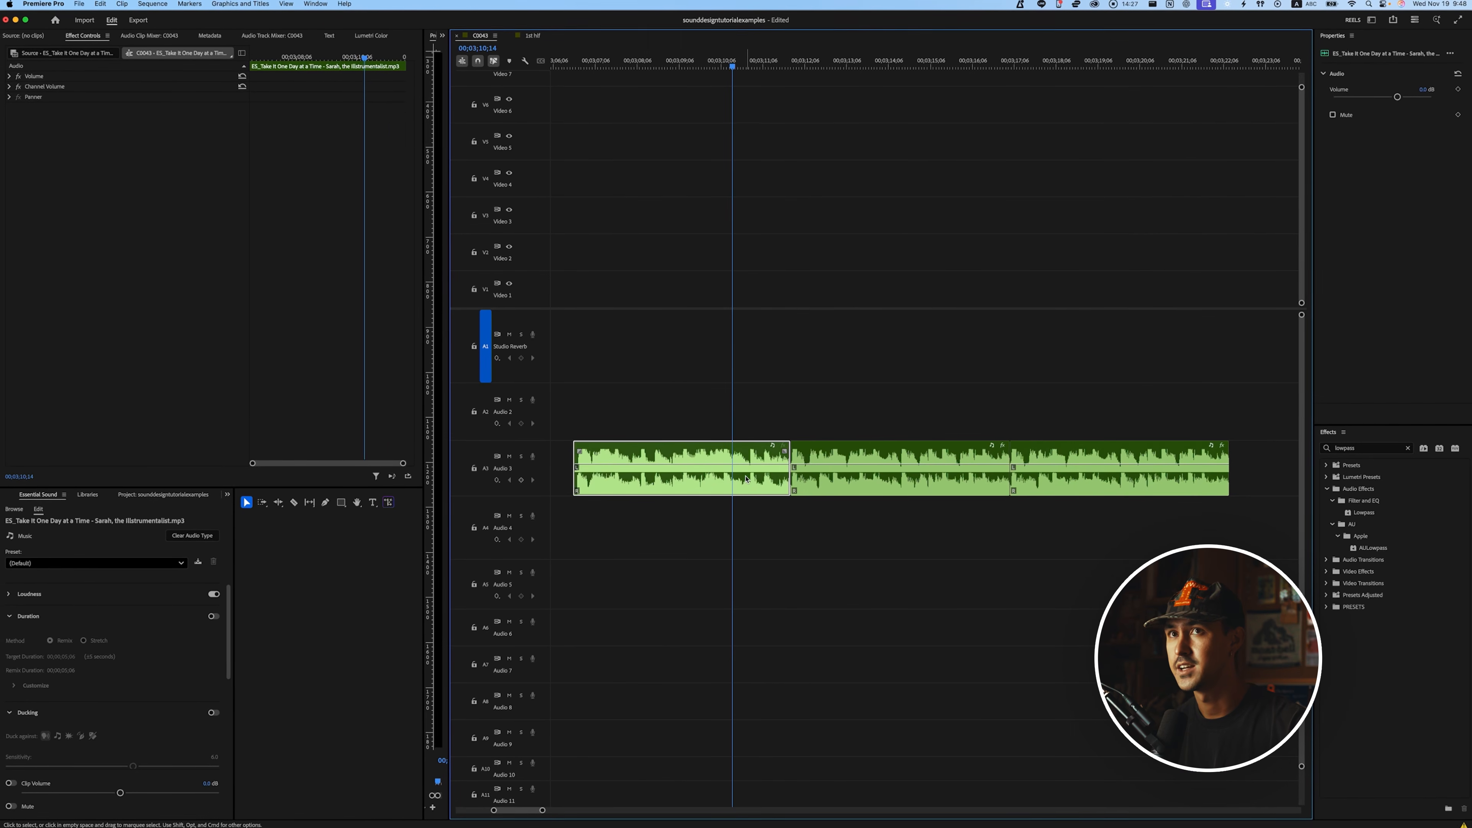
{"action": "left_click", "coordinate": [820, 468]}
{"action": "left_click", "coordinate": [845, 54]}
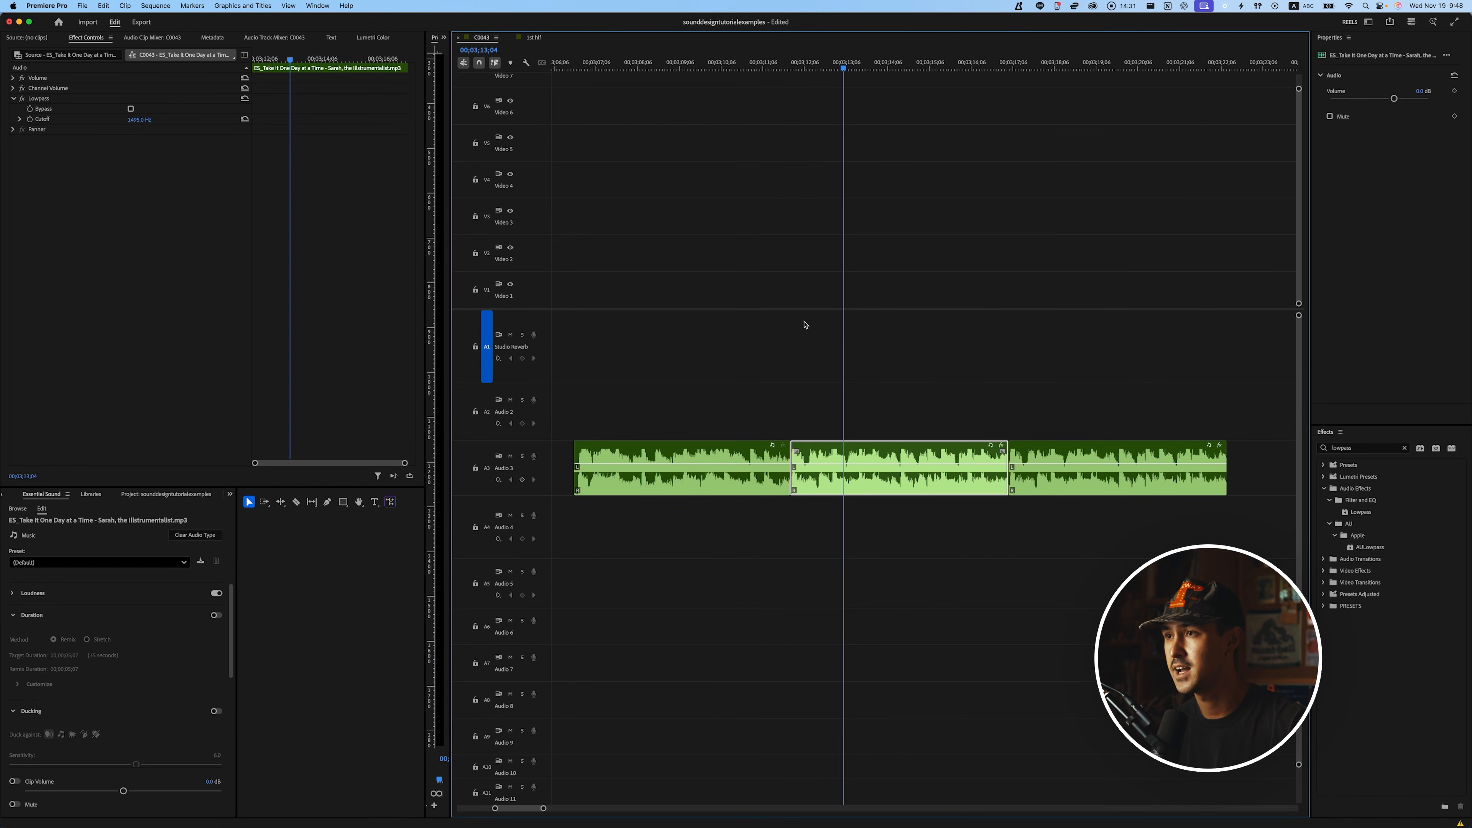
{"action": "left_click", "coordinate": [1063, 64]}
{"action": "left_click", "coordinate": [1147, 486]}
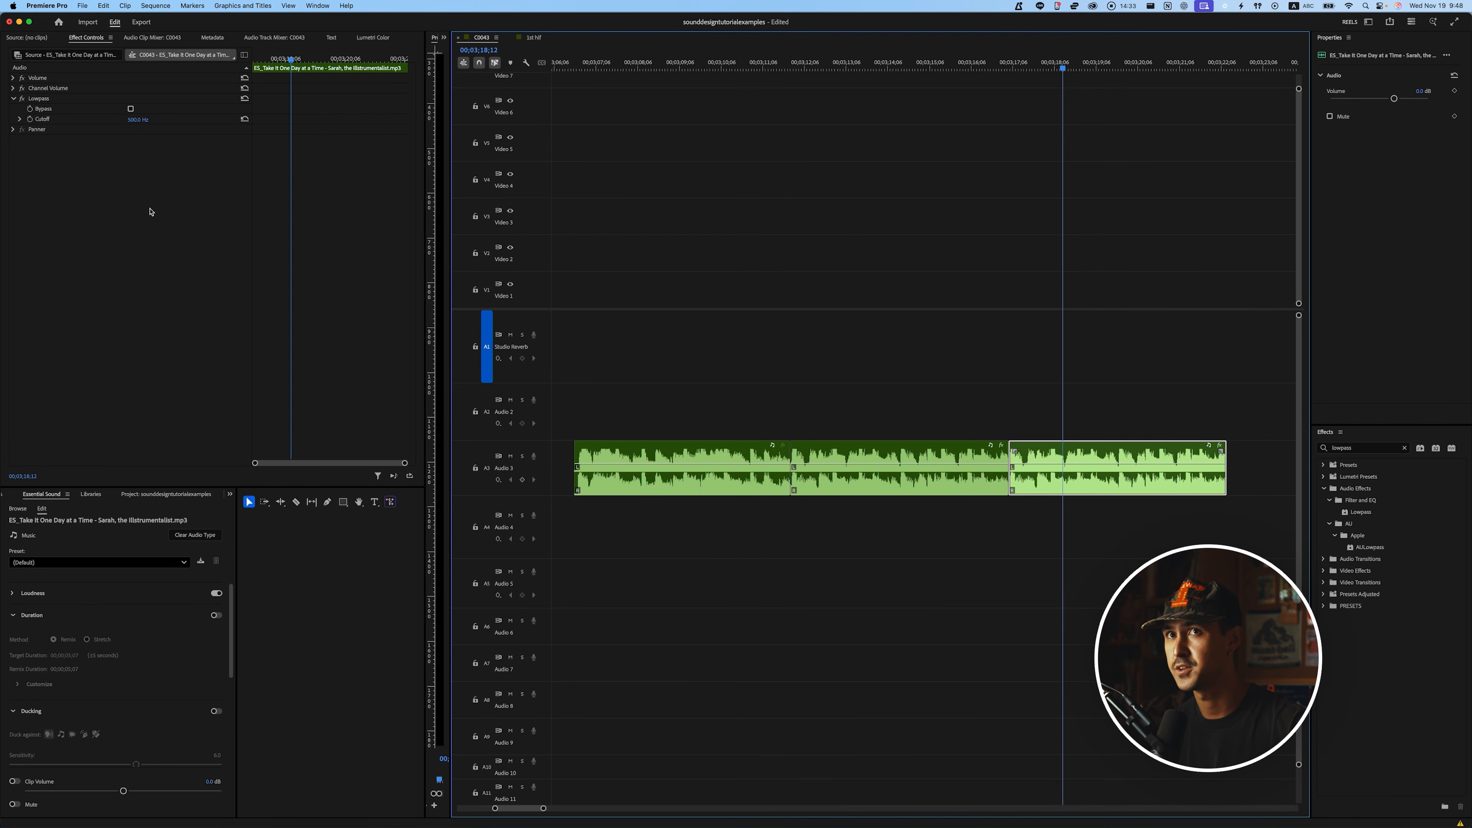
{"action": "left_click", "coordinate": [726, 64]}
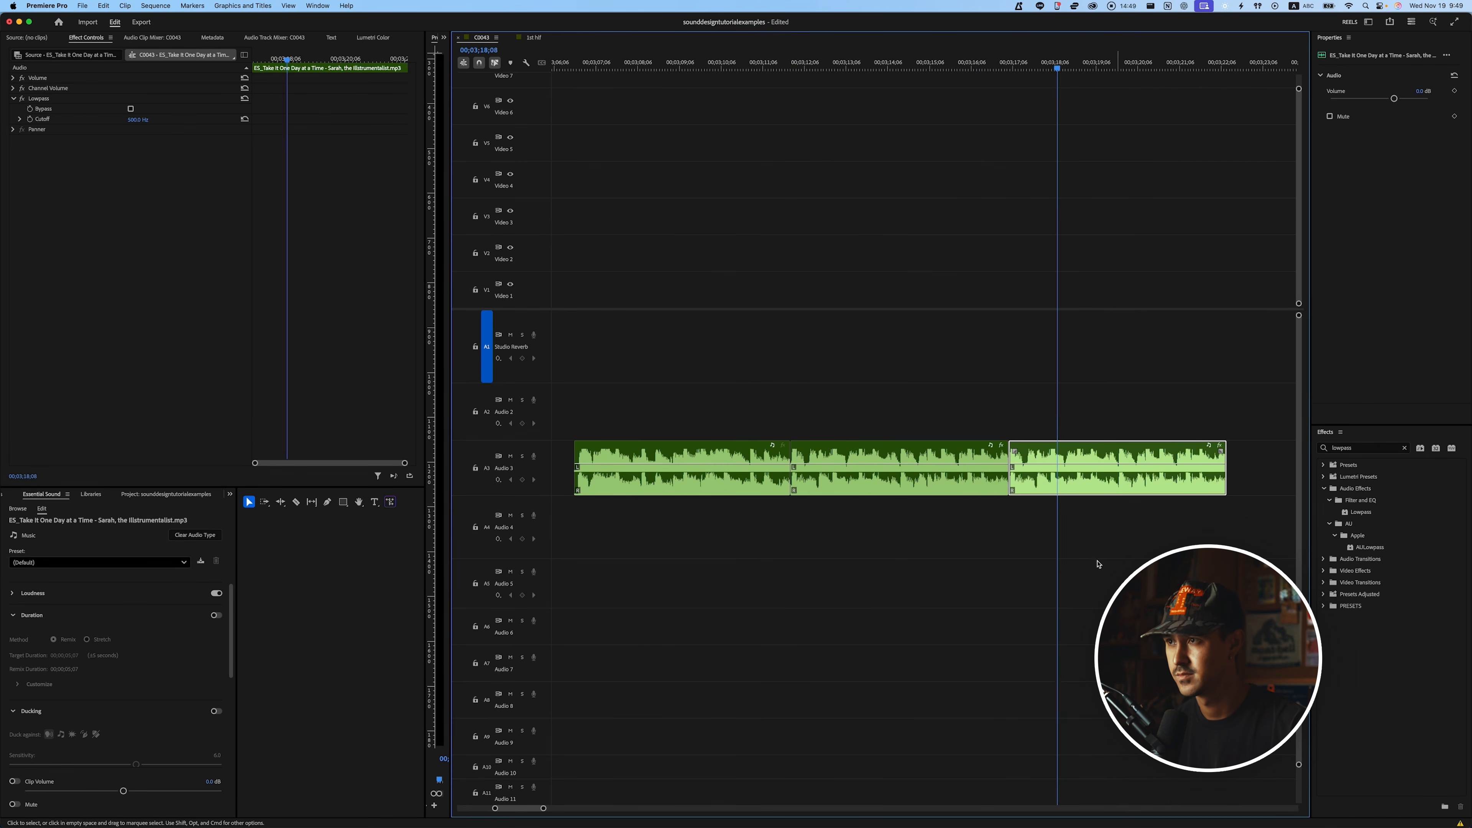
Deselect the last music clip on Audio 3
{"action": "scroll", "coordinate": [1069, 574], "scroll_direction": "down", "scroll_amount": 5}
{"action": "scroll", "coordinate": [1132, 565], "scroll_direction": "up", "scroll_amount": 3}
{"action": "scroll", "coordinate": [1132, 565], "scroll_direction": "up", "scroll_amount": 1}
{"action": "left_click", "coordinate": [902, 393]}
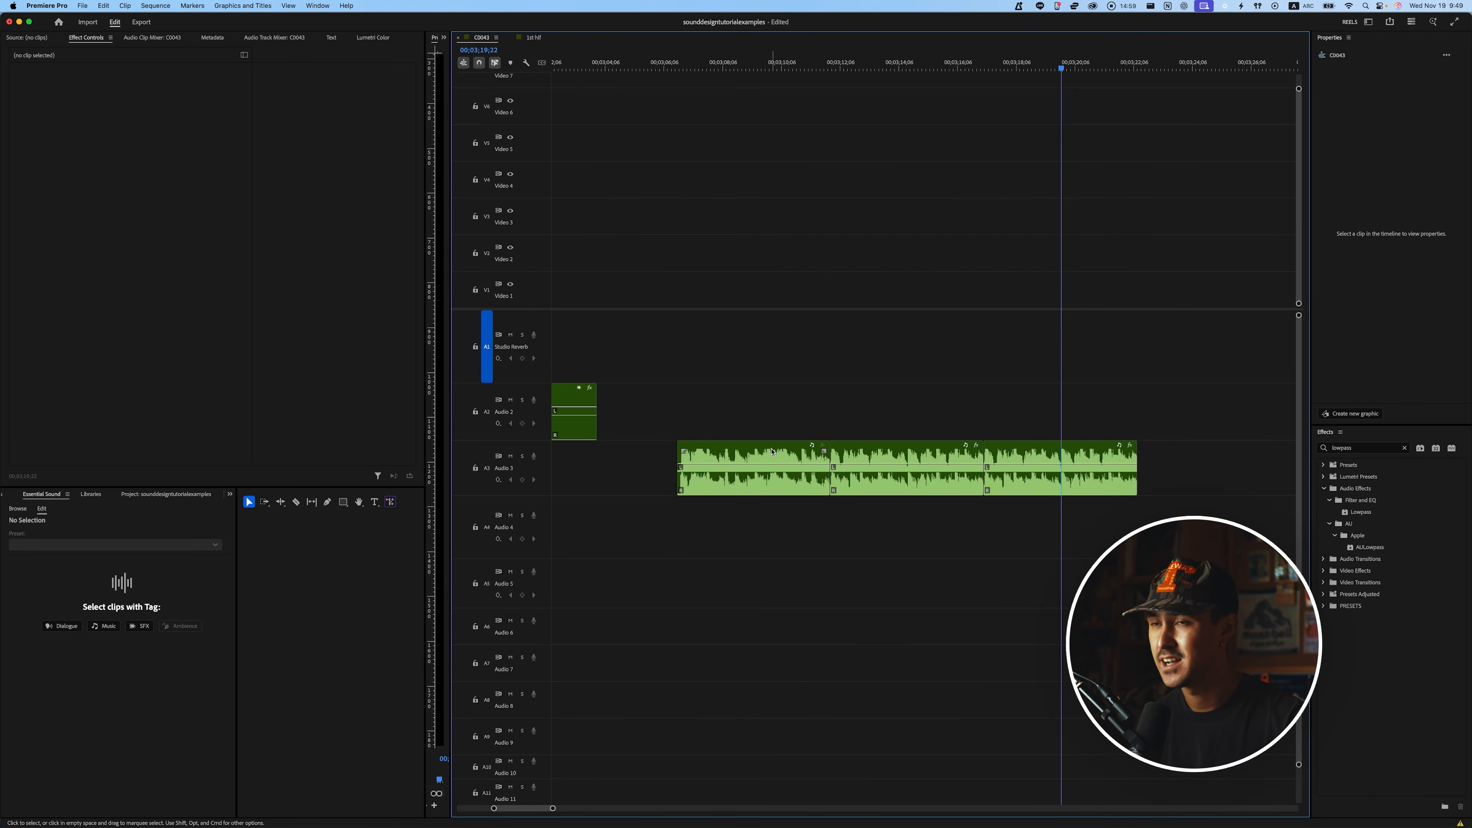
Select the last of the three music clips on Audio 3 to view its Lowpass settings and play it
{"action": "scroll", "coordinate": [772, 451], "scroll_direction": "down", "scroll_amount": 3}
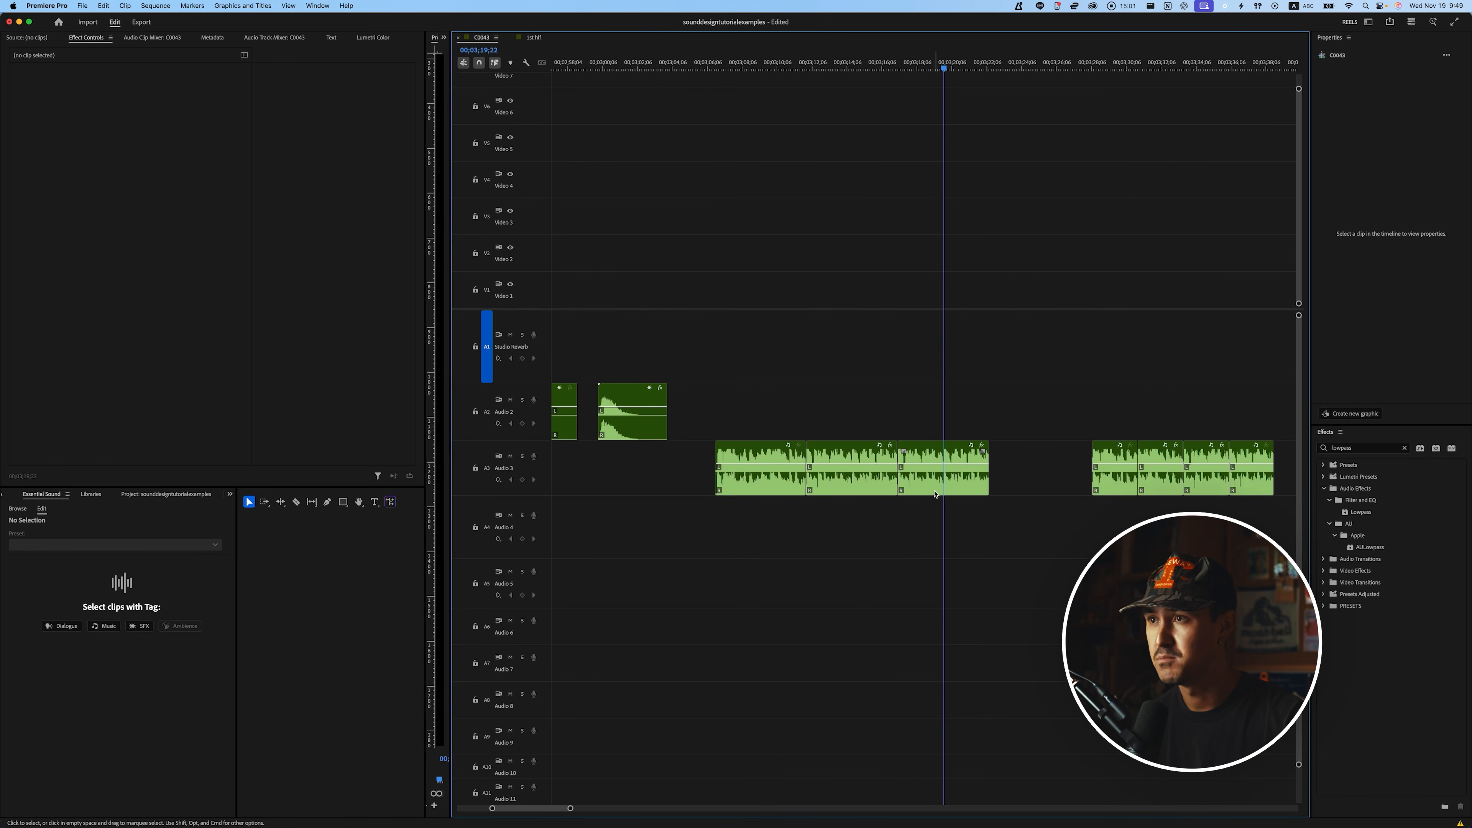
{"action": "scroll", "coordinate": [936, 493], "scroll_direction": "up", "scroll_amount": 1}
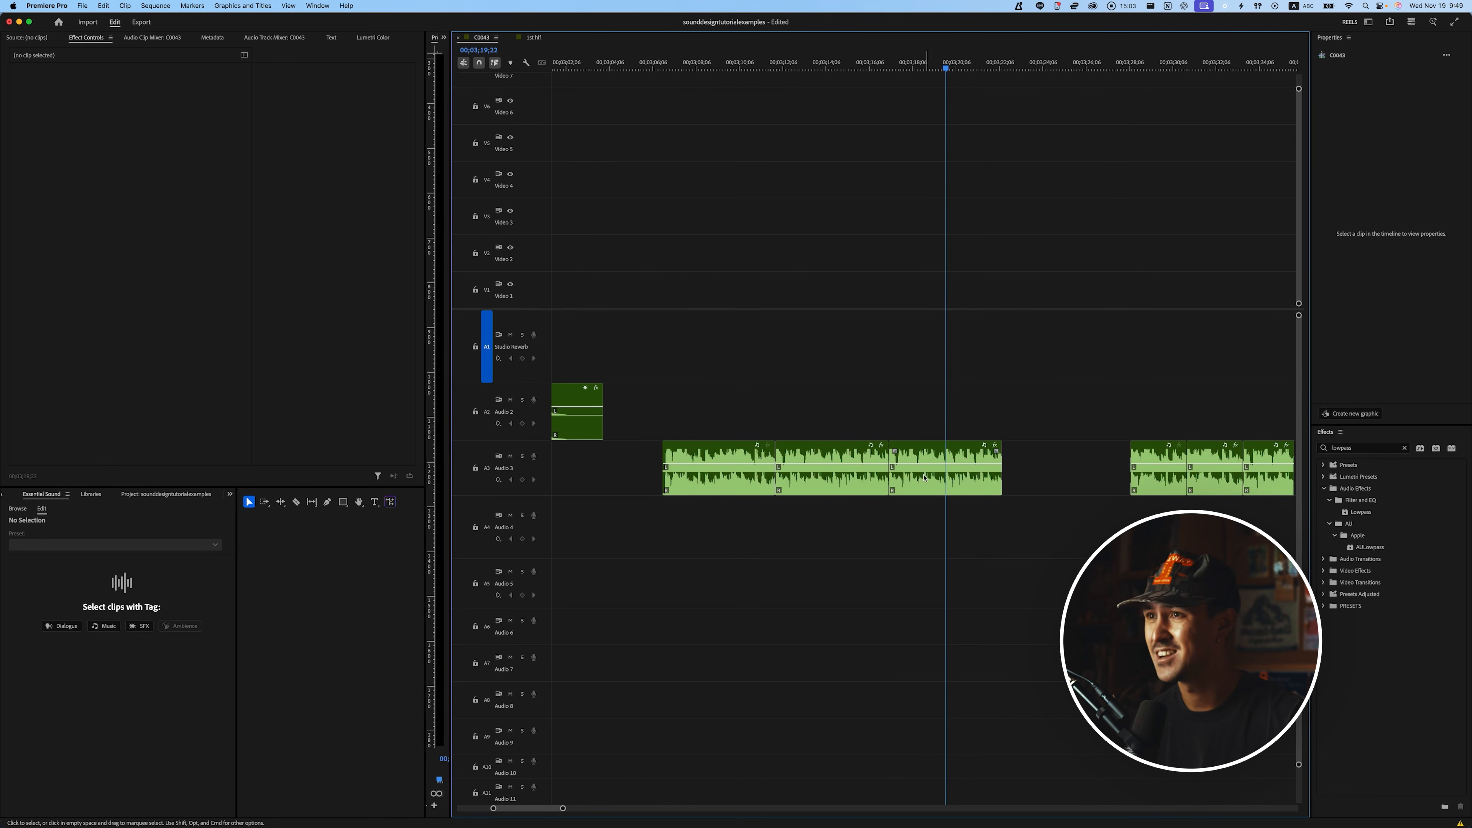
{"action": "scroll", "coordinate": [880, 472], "scroll_direction": "up", "scroll_amount": 2}
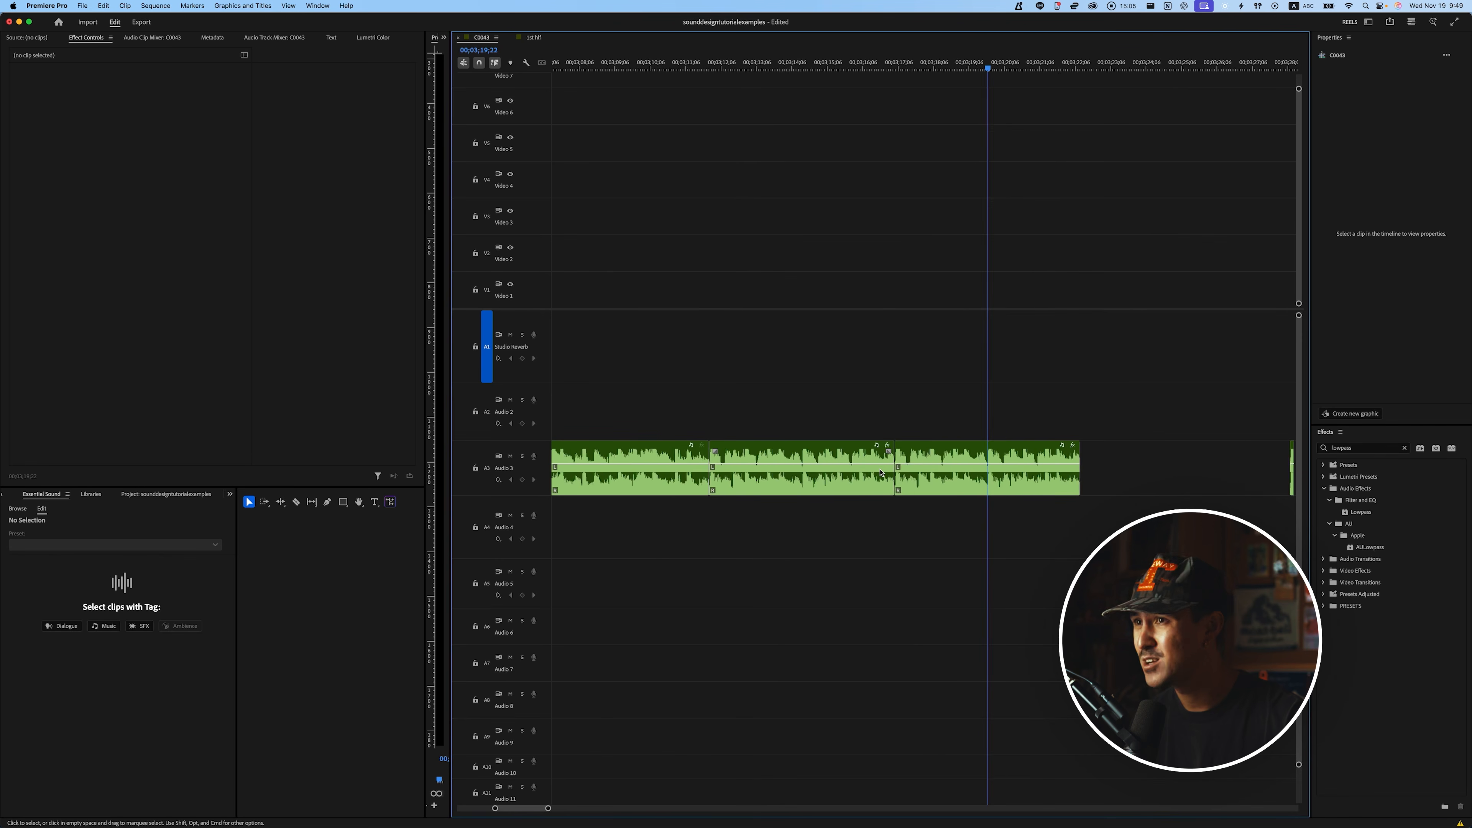
{"action": "scroll", "coordinate": [878, 472], "scroll_direction": "up", "scroll_amount": 1}
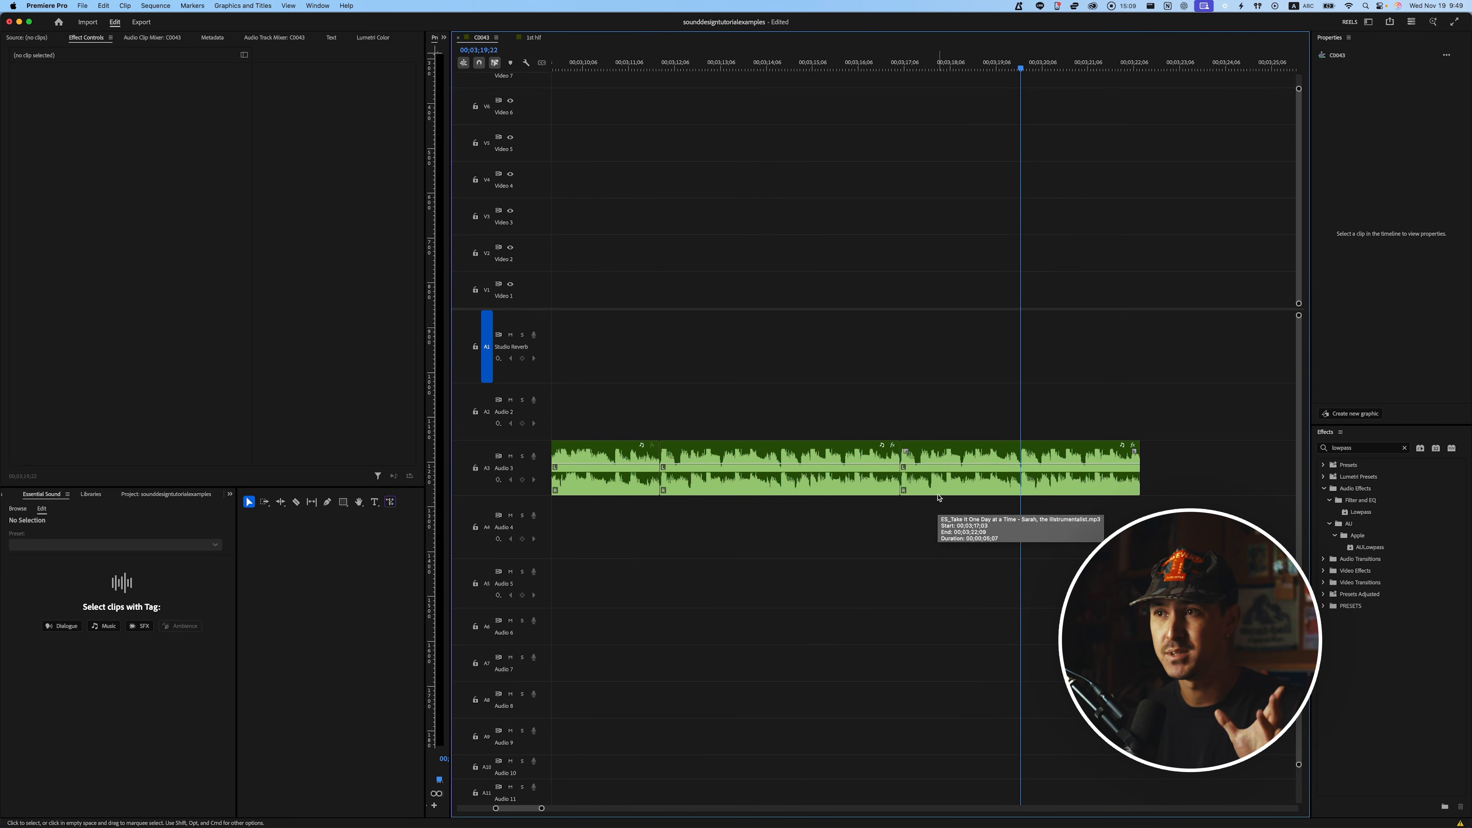
{"action": "left_click", "coordinate": [991, 482]}
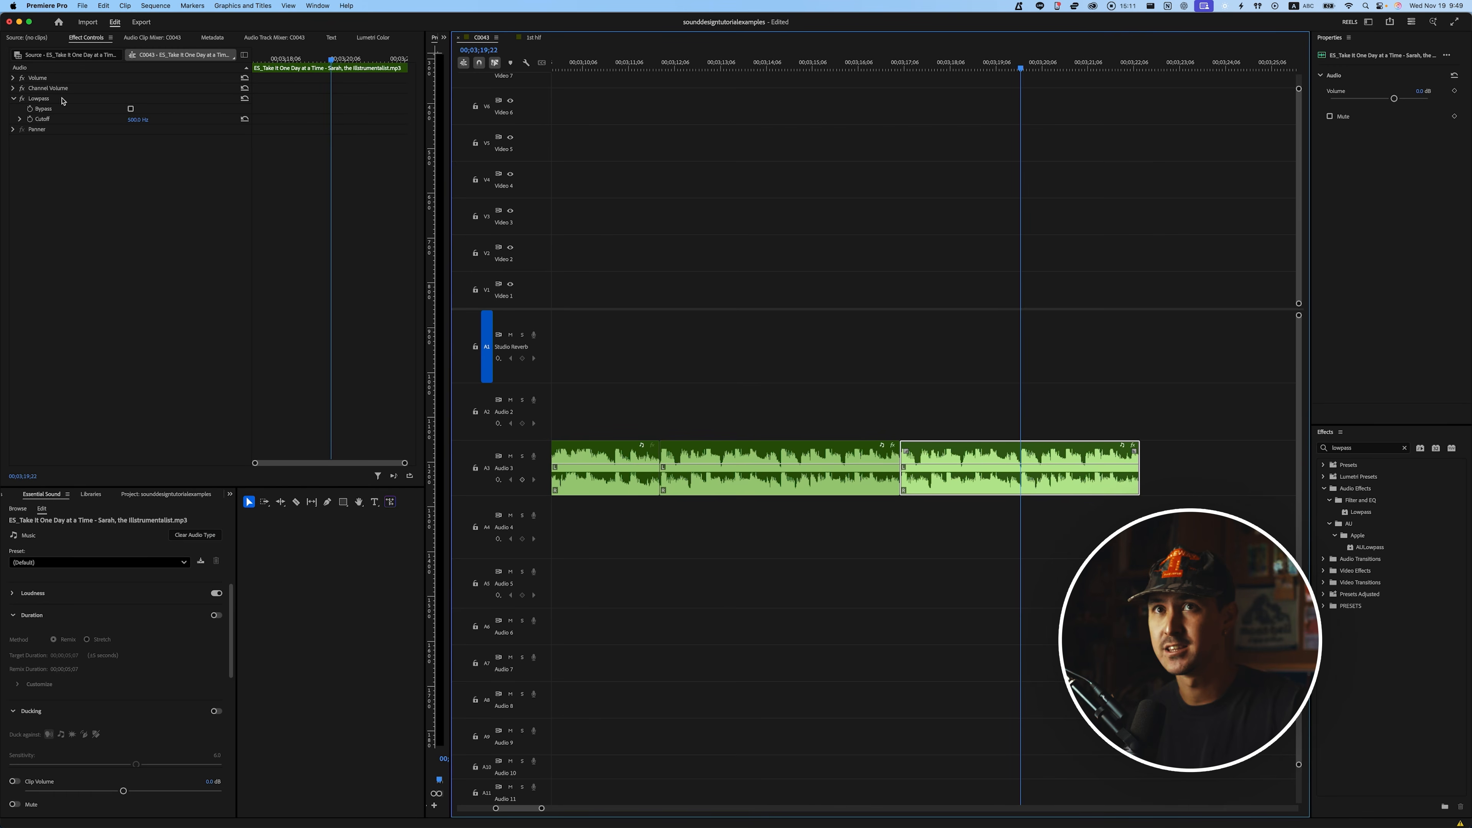
{"action": "key", "text": "space"}
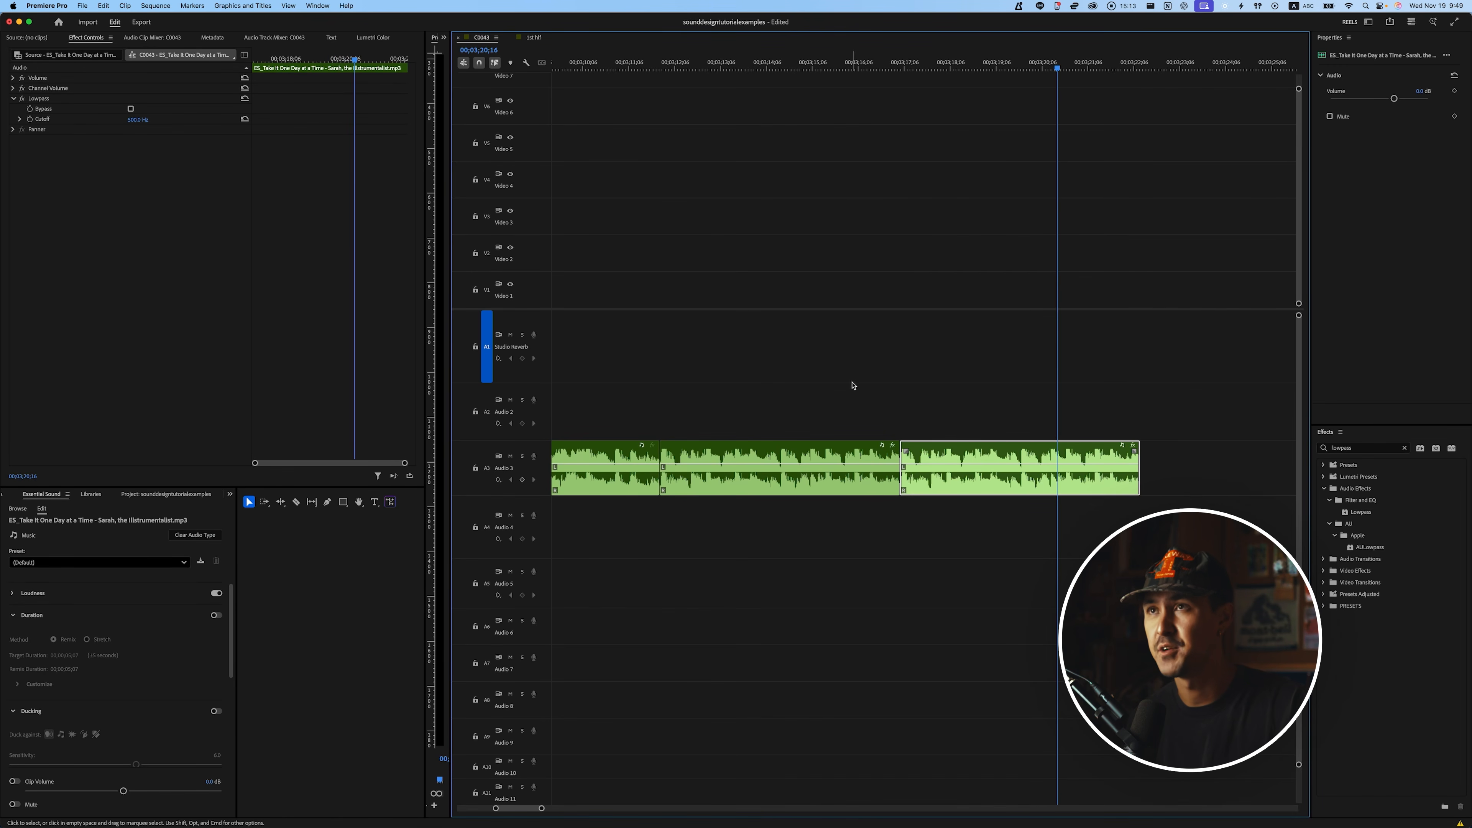
Move the playhead back to the end of the first music clip on Audio 3 and select that unfiltered clip
{"action": "left_click", "coordinate": [584, 67]}
{"action": "scroll", "coordinate": [725, 235], "scroll_direction": "left", "scroll_amount": 3}
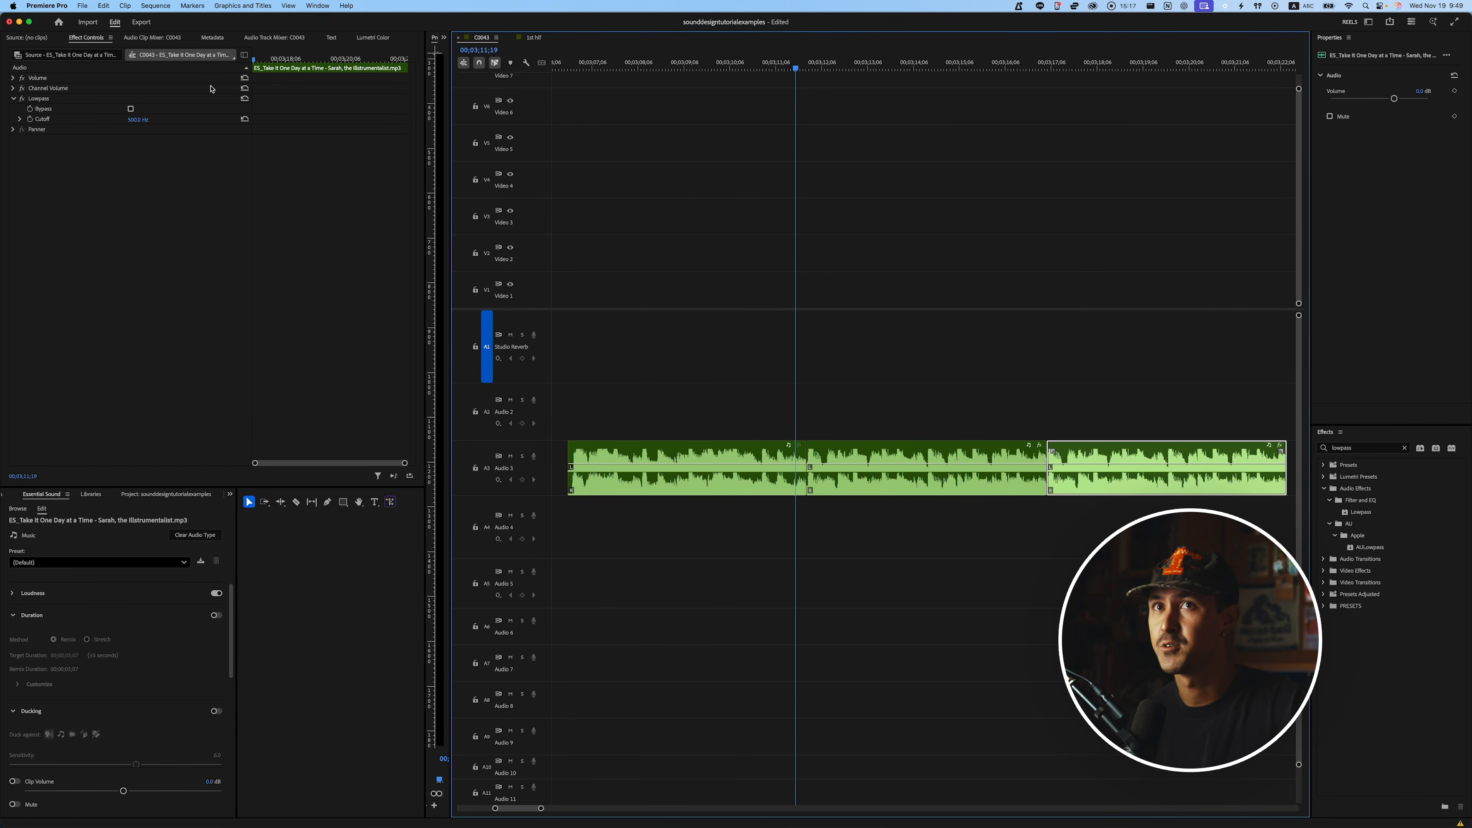
{"action": "left_click", "coordinate": [760, 482]}
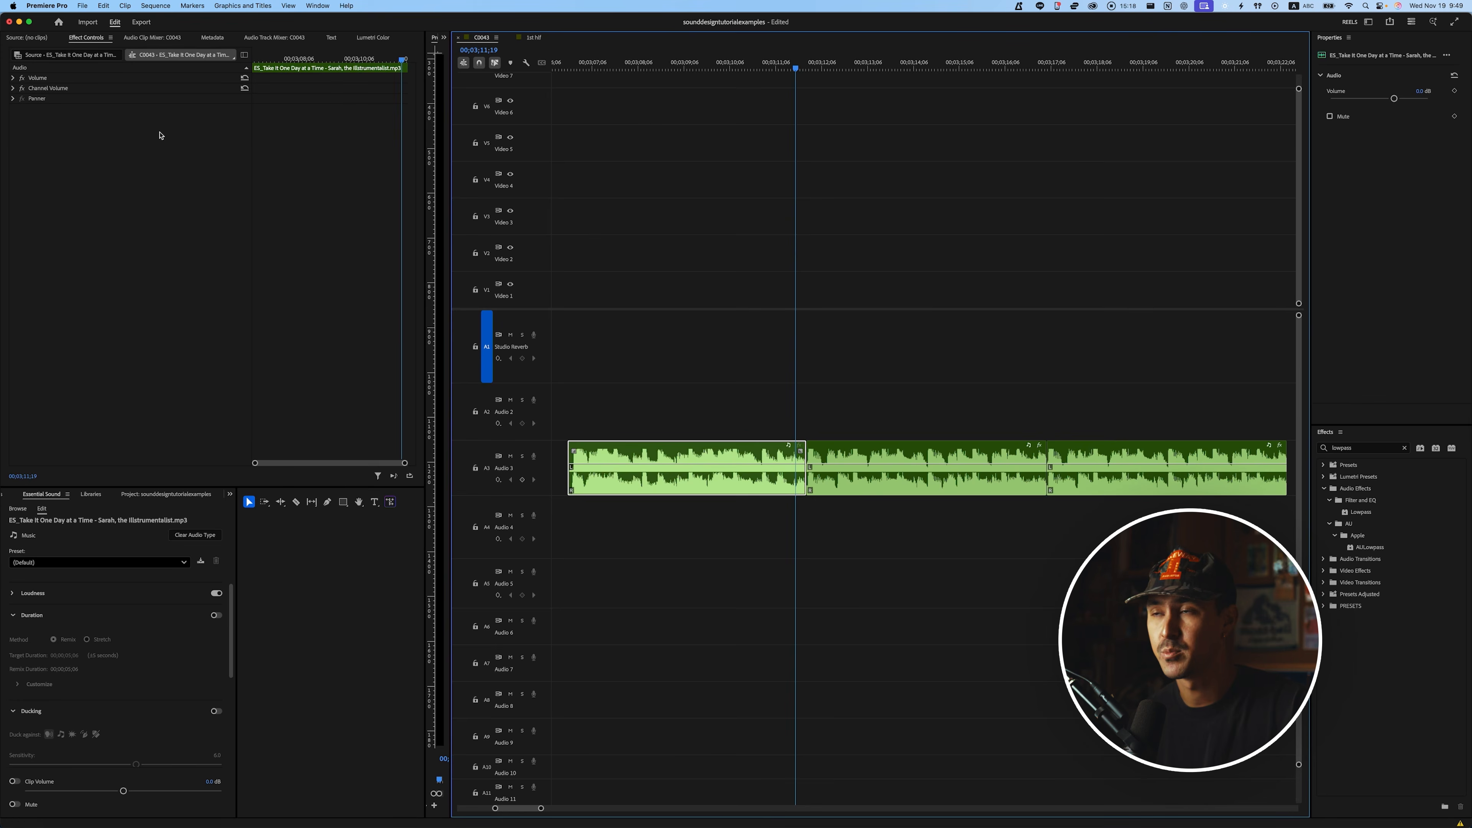
Go to the following group of four music clips on Audio 3 and select the second one to view its effects
{"action": "left_click", "coordinate": [923, 346]}
{"action": "scroll", "coordinate": [887, 397], "scroll_direction": "down", "scroll_amount": 3}
{"action": "left_click", "coordinate": [900, 363]}
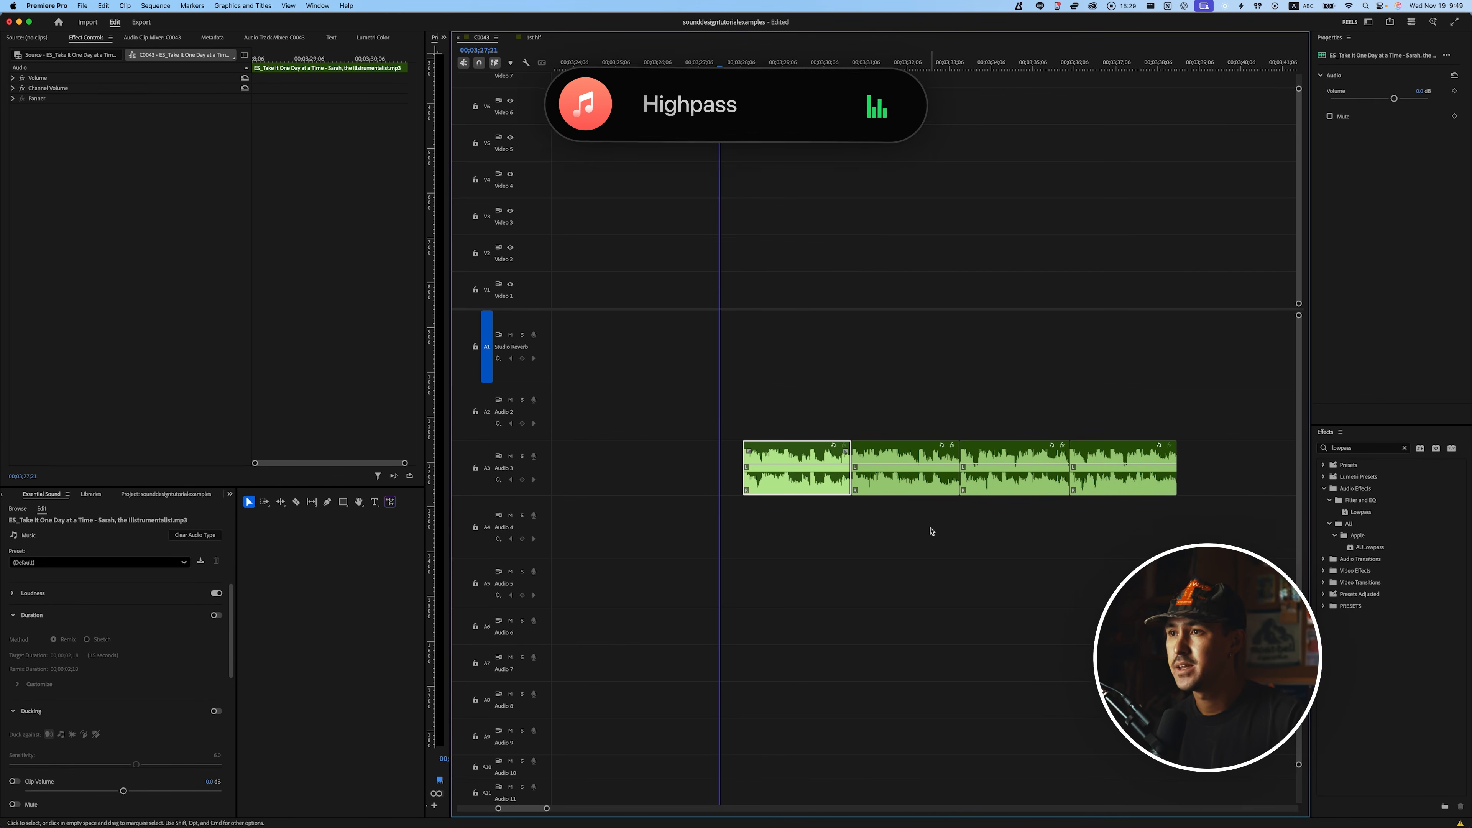
{"action": "left_click", "coordinate": [895, 472]}
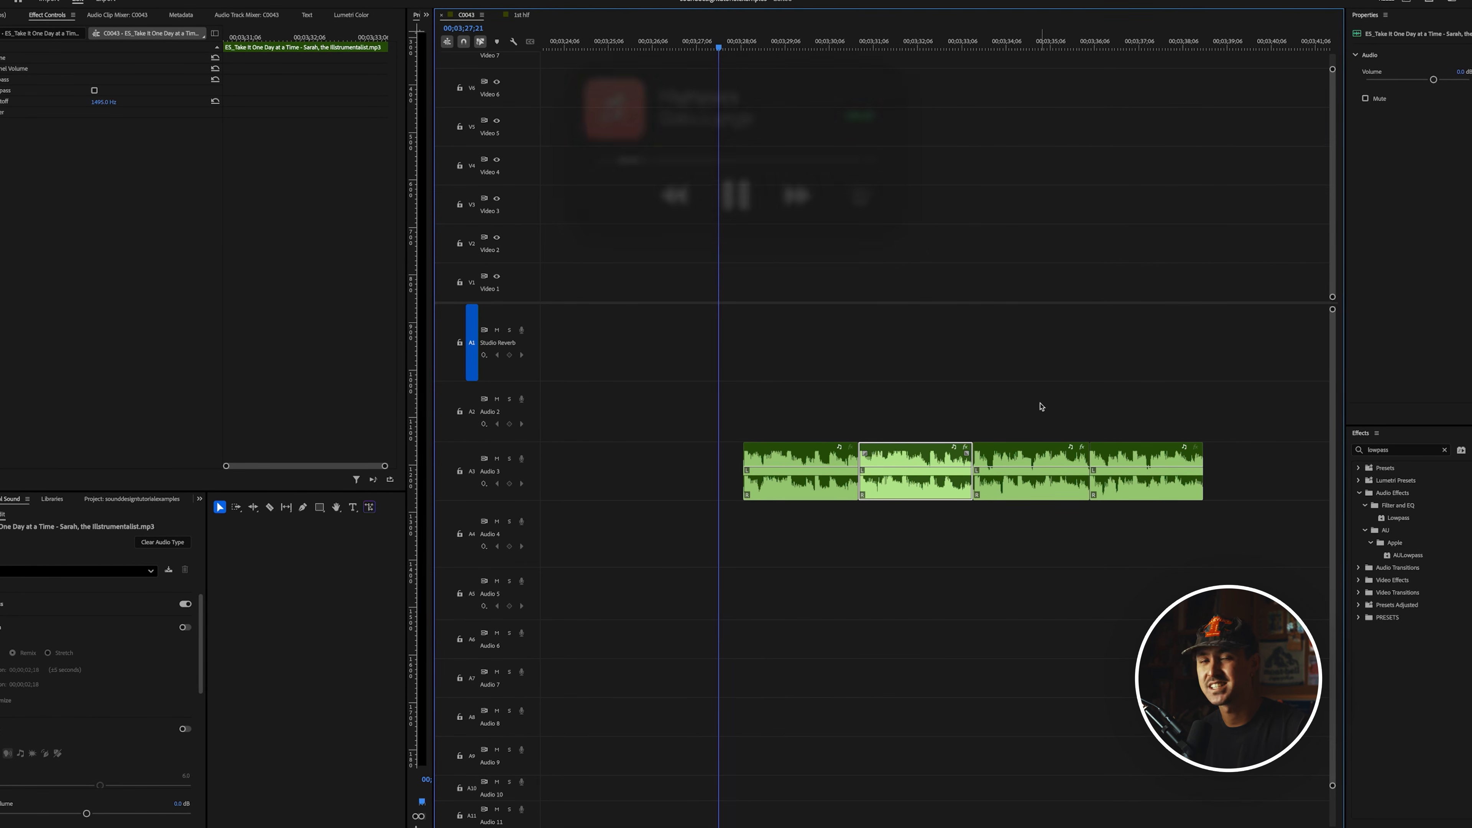
Play the four music clips from just before the first one and select the second clip to check its Highpass settings
{"action": "scroll", "coordinate": [928, 478], "scroll_direction": "up", "scroll_amount": 2}
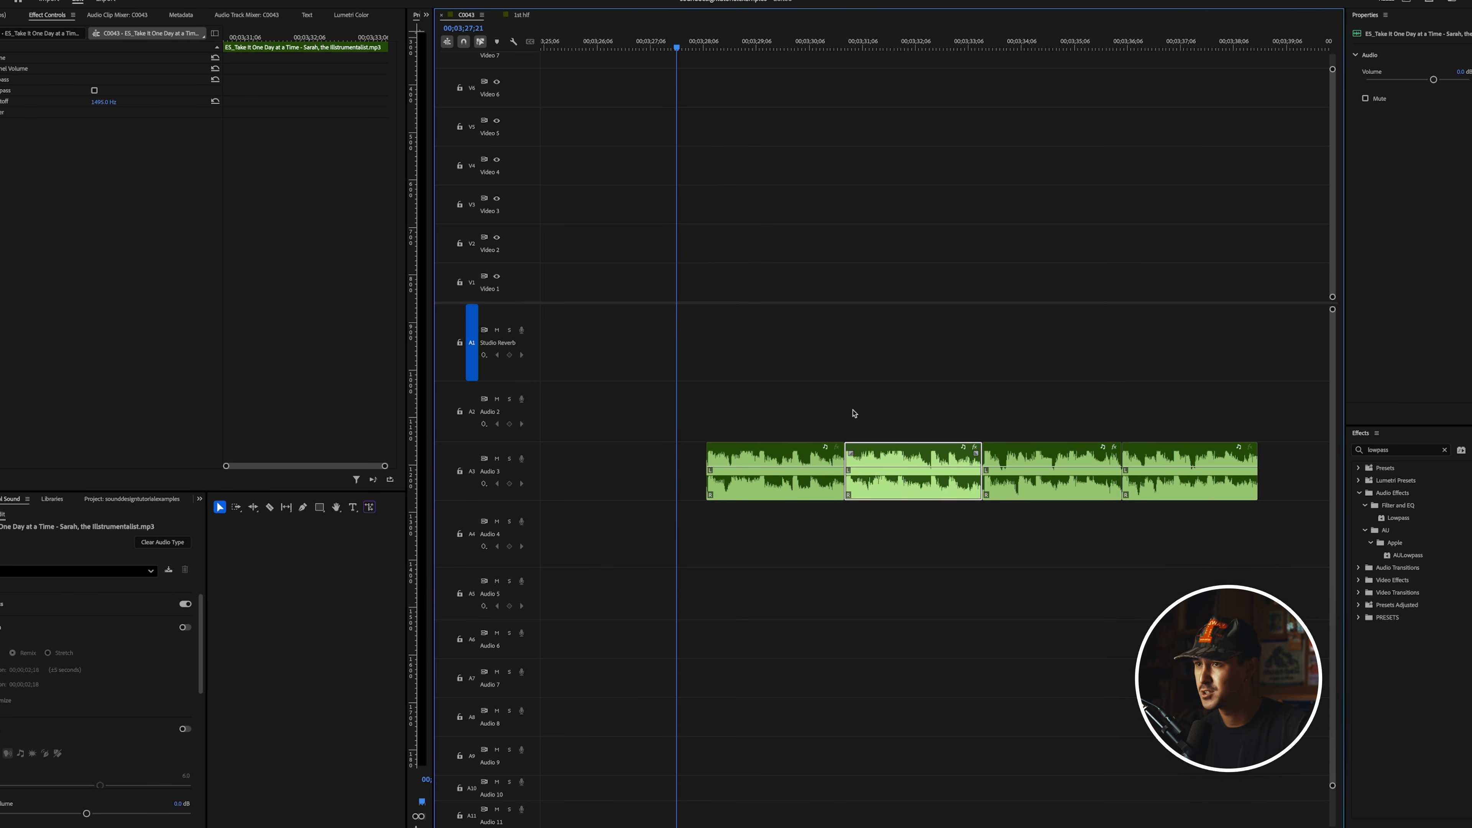
{"action": "key", "text": "space"}
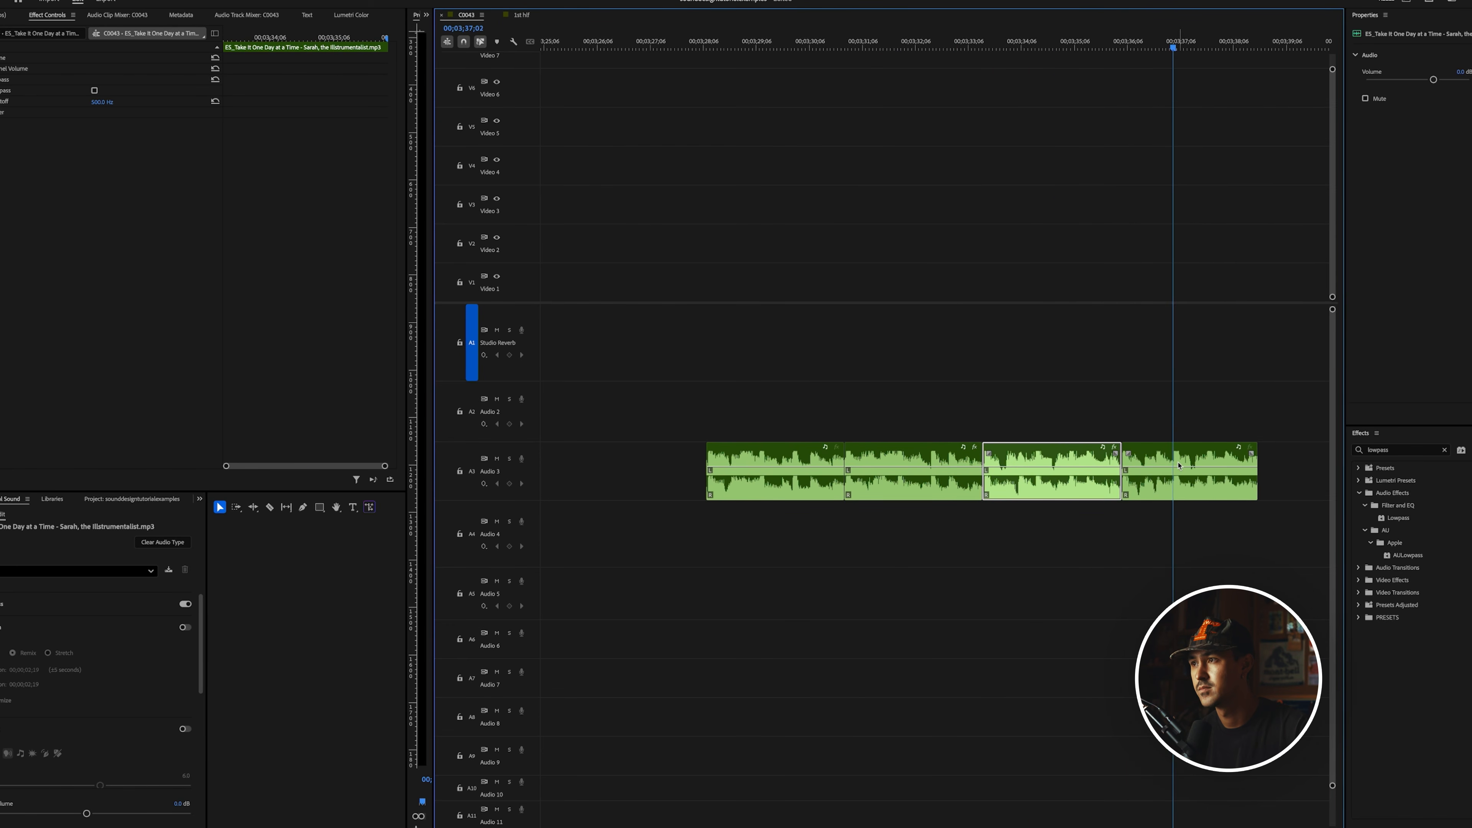
{"action": "left_click", "coordinate": [919, 467]}
{"action": "key", "text": "space"}
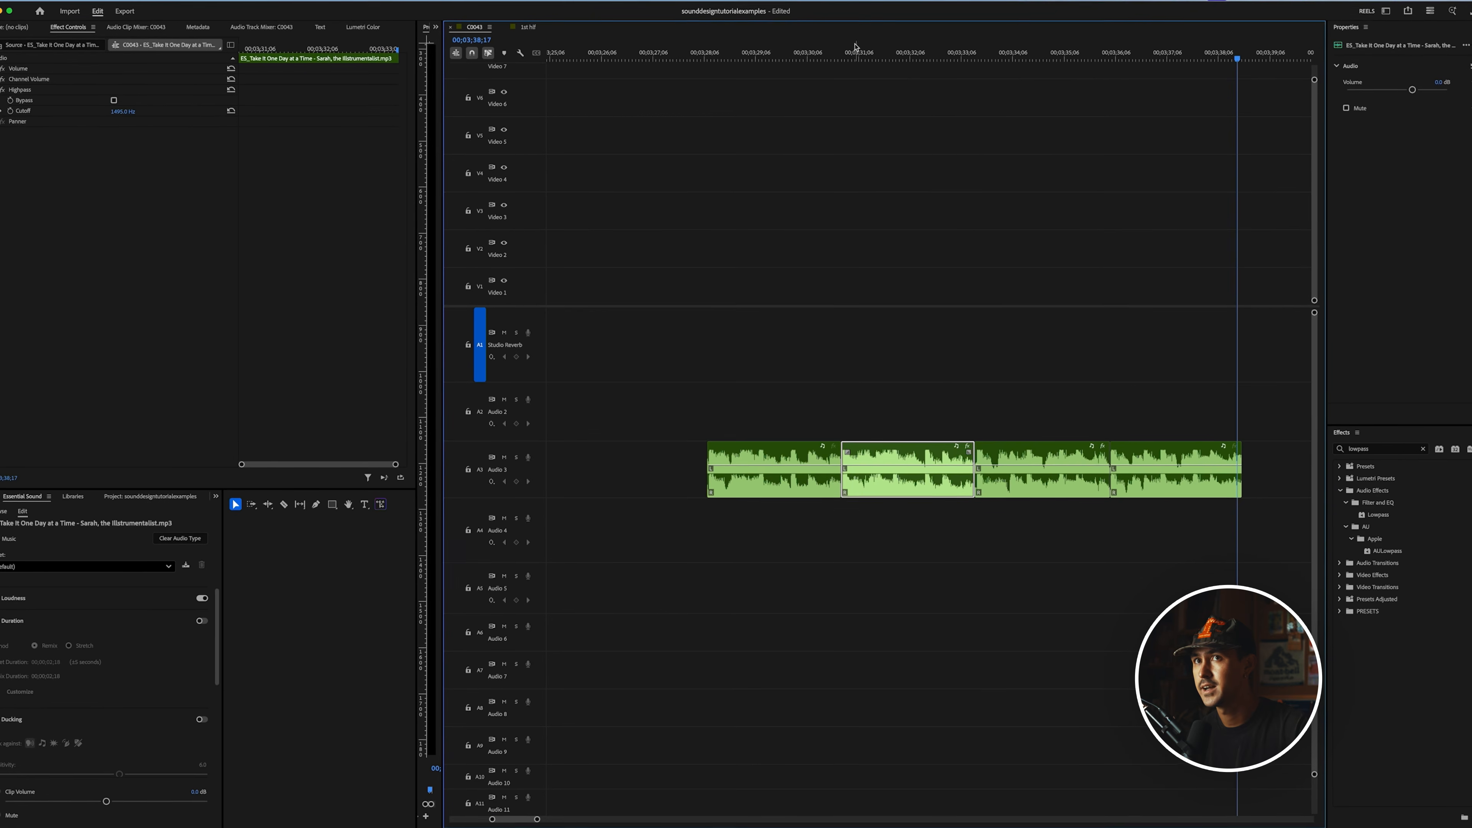
Select the third music clip to check its Highpass cutoff and play the second and third clips again
{"action": "left_click", "coordinate": [854, 54]}
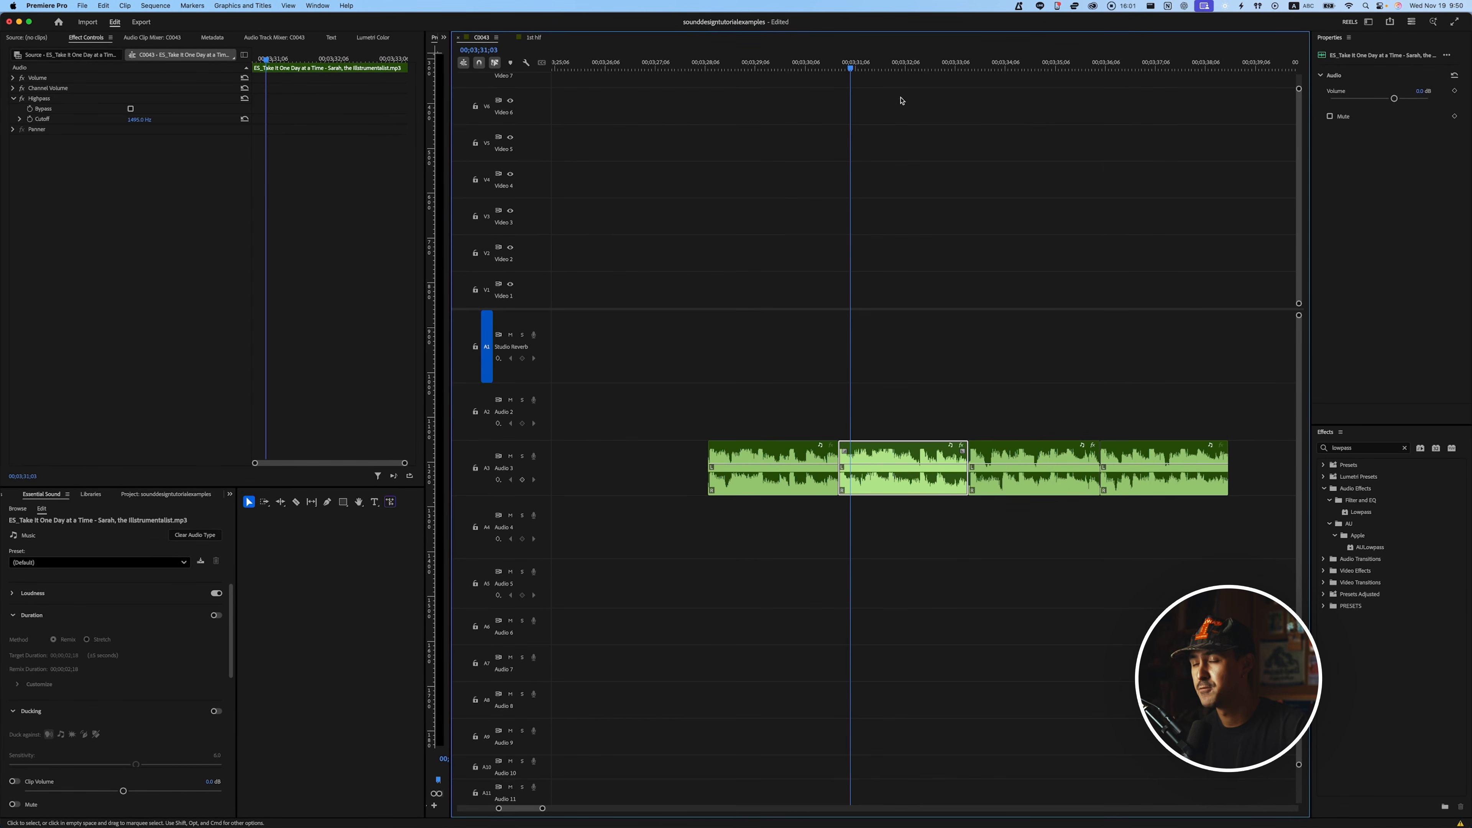
{"action": "left_click", "coordinate": [1028, 454]}
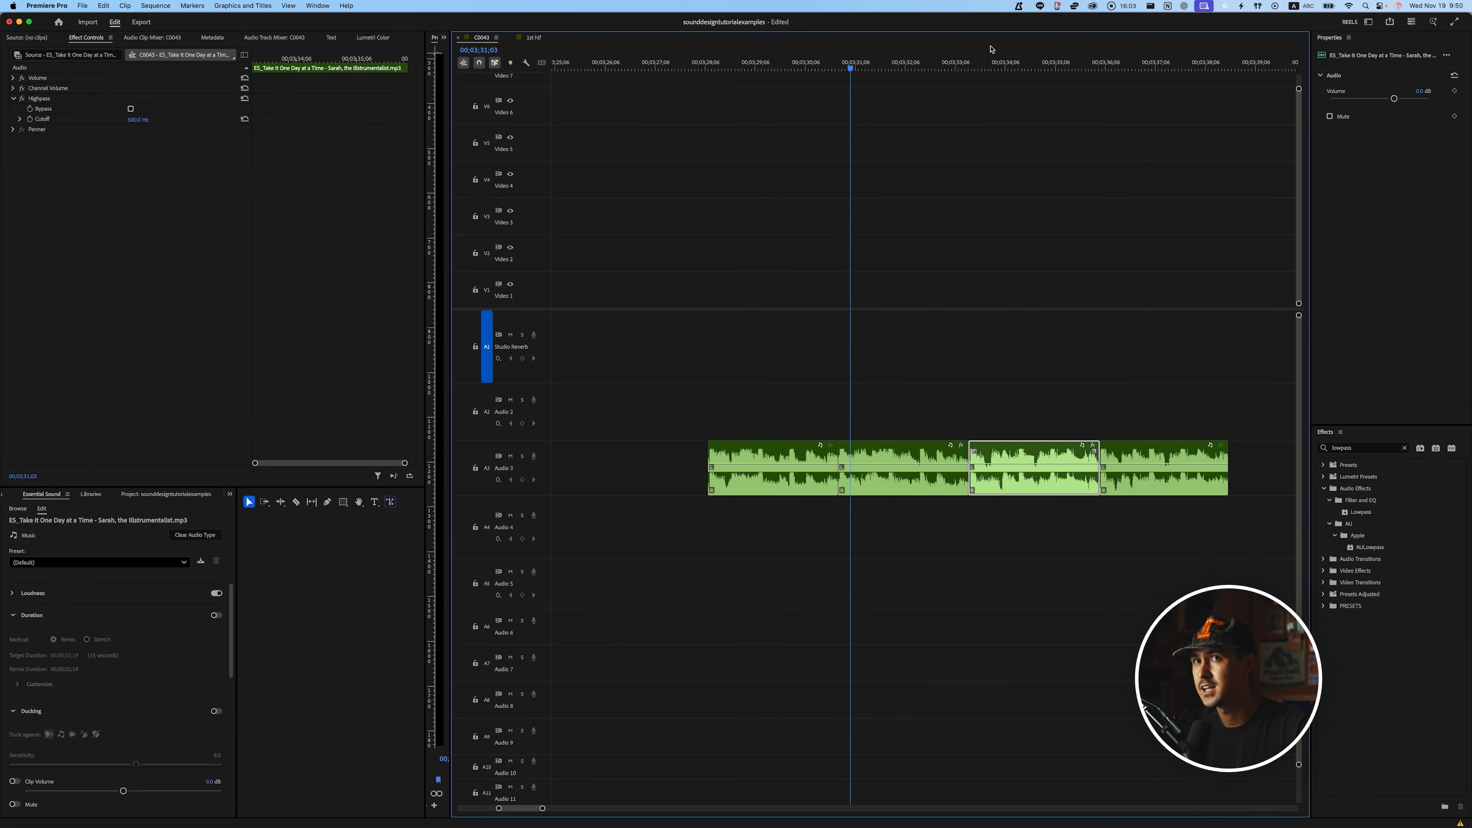
{"action": "left_click", "coordinate": [999, 65]}
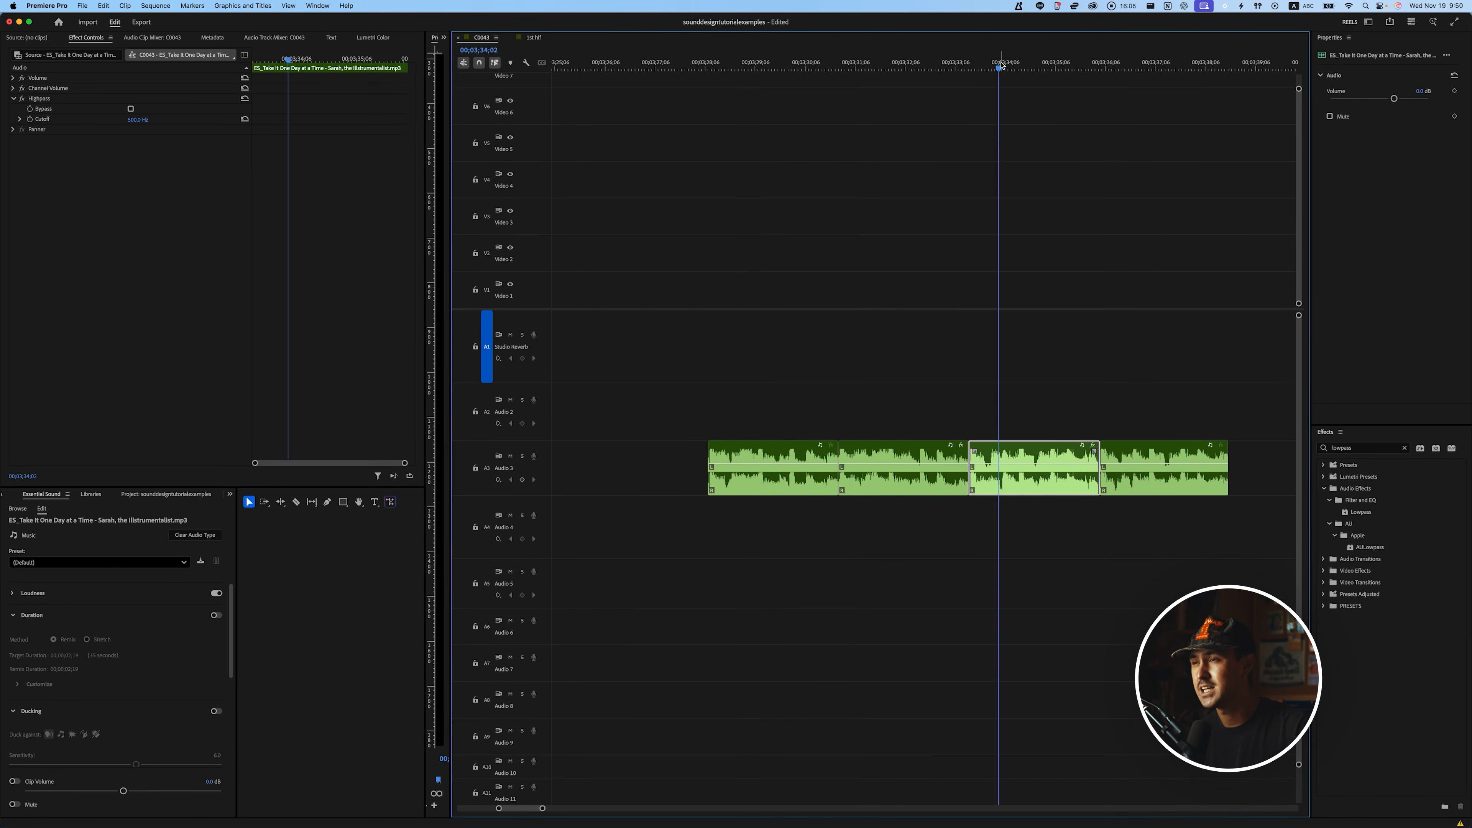
{"action": "key", "text": "space"}
{"action": "left_click", "coordinate": [884, 63]}
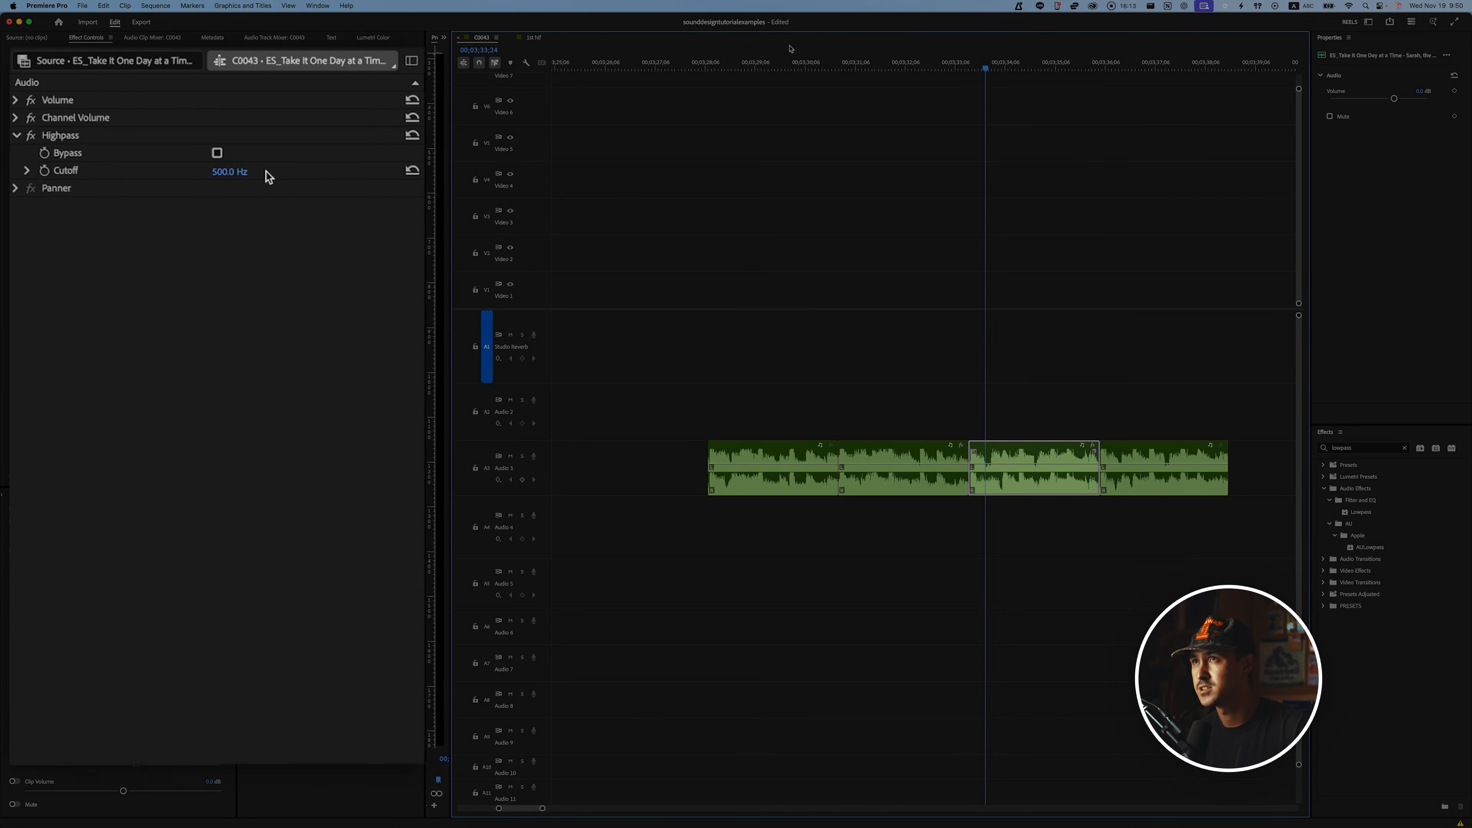
Set the second music clip's Highpass cutoff to 3500 Hz and play from the first clip through to the last
{"action": "left_click", "coordinate": [783, 61]}
{"action": "left_click", "coordinate": [904, 489]}
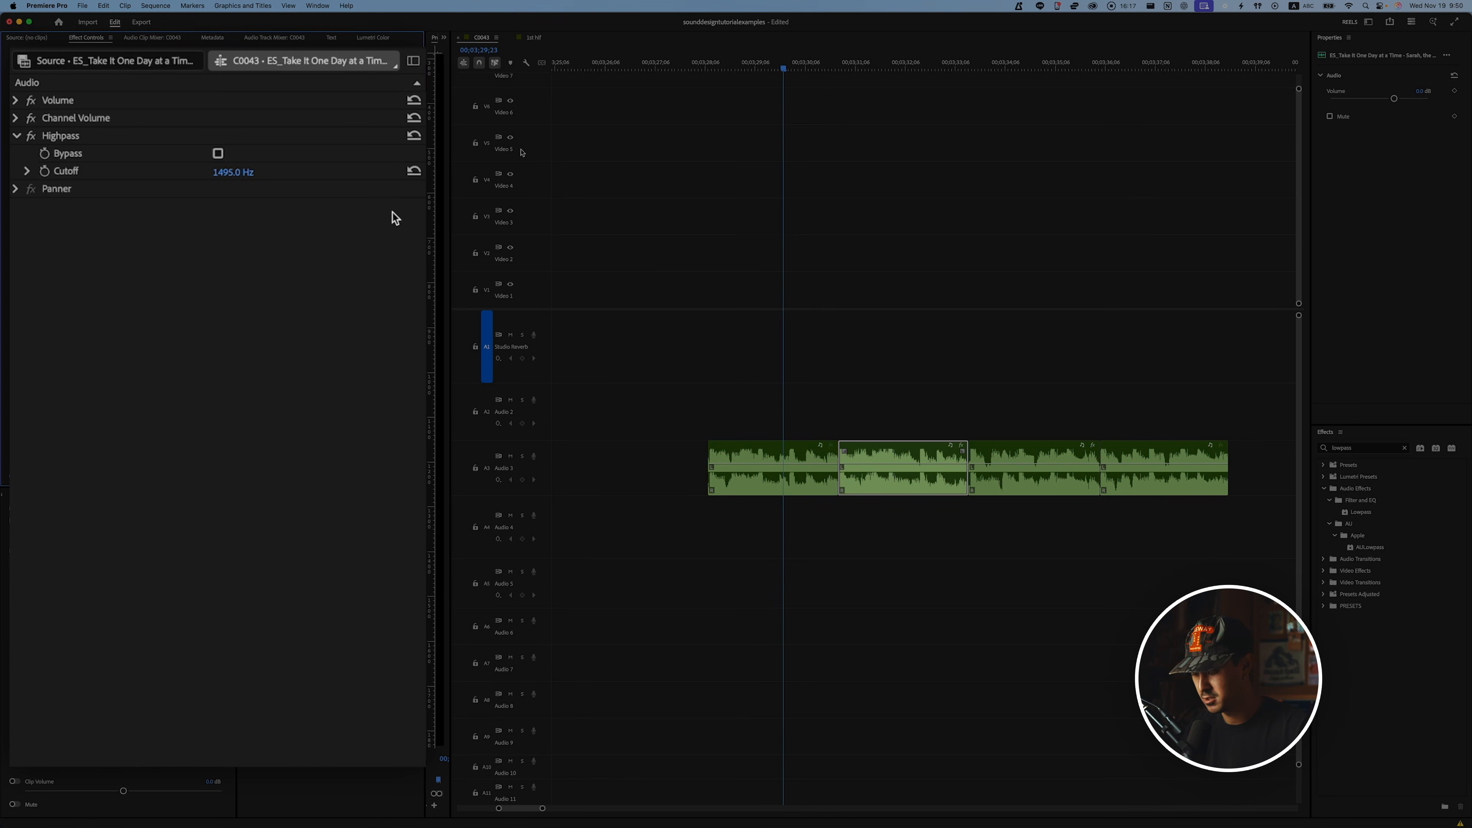
{"action": "scroll", "coordinate": [548, 159], "scroll_direction": "down", "scroll_amount": 3}
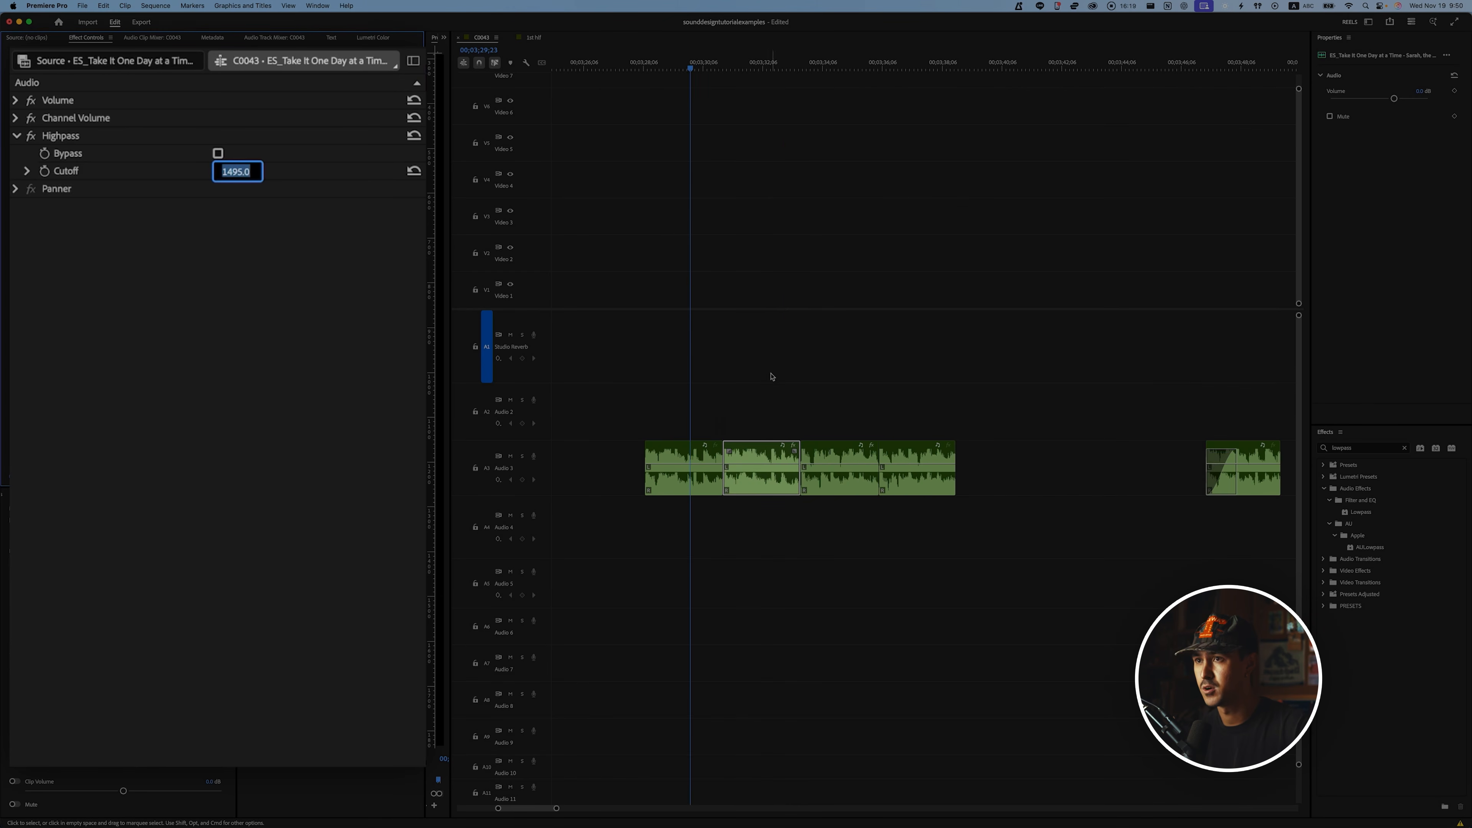
{"action": "left_click", "coordinate": [772, 375]}
{"action": "type", "text": "3500"}
{"action": "scroll", "coordinate": [772, 376], "scroll_direction": "up", "scroll_amount": 4}
{"action": "key", "text": "space"}
{"action": "key", "text": "Return"}
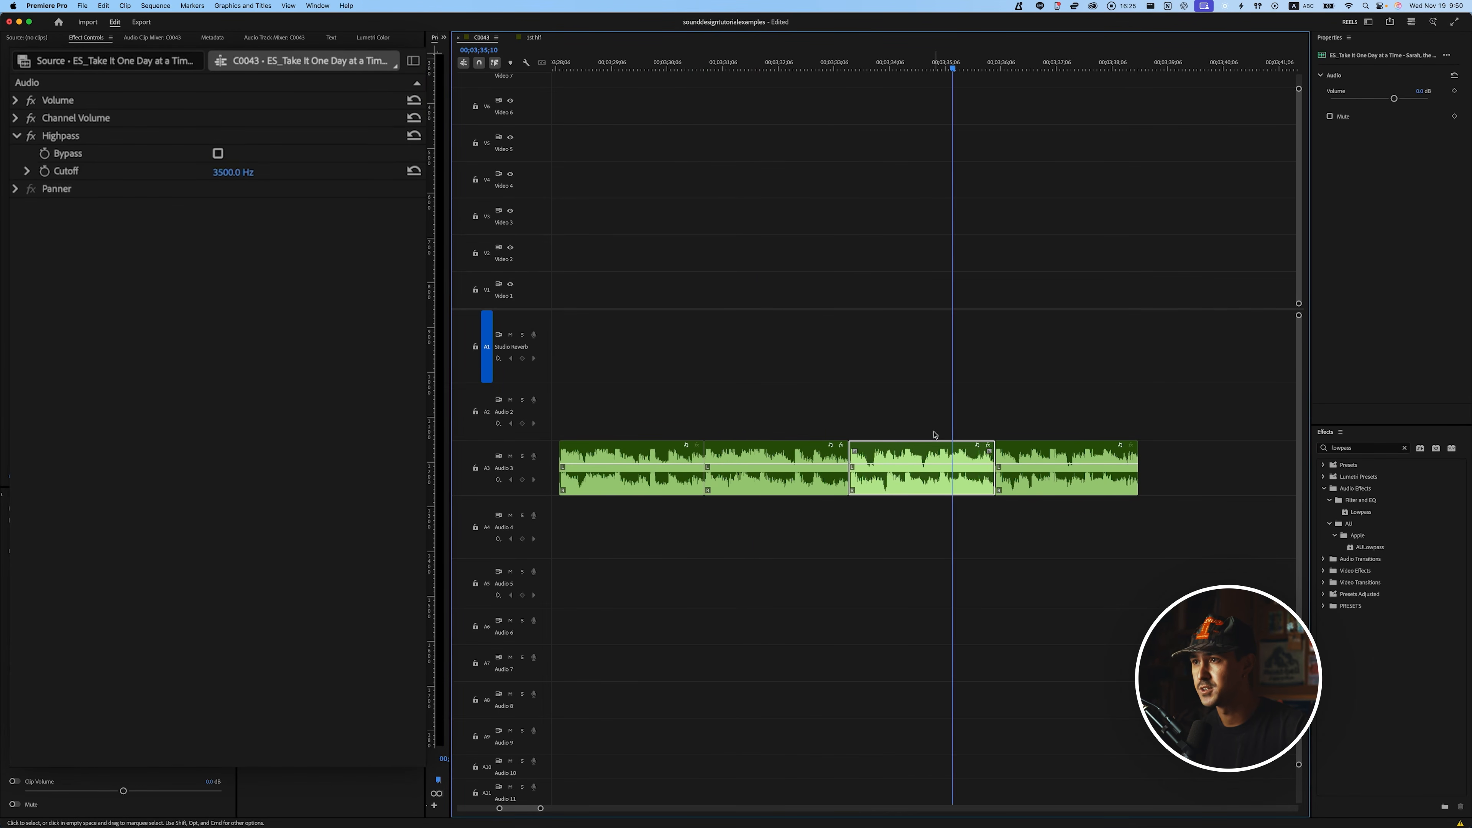
{"action": "scroll", "coordinate": [987, 463], "scroll_direction": "down", "scroll_amount": 3}
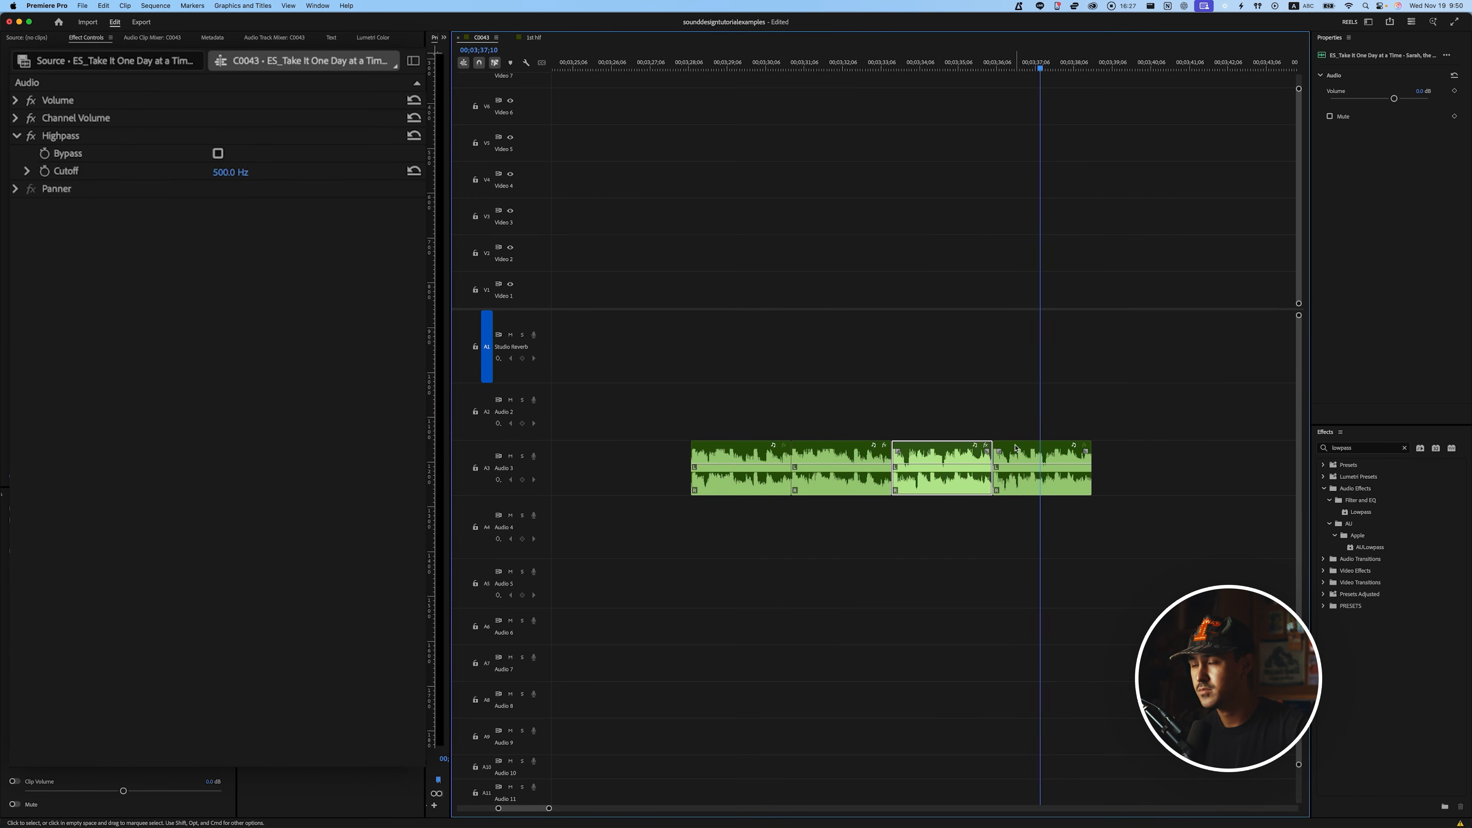
{"action": "key", "text": "space"}
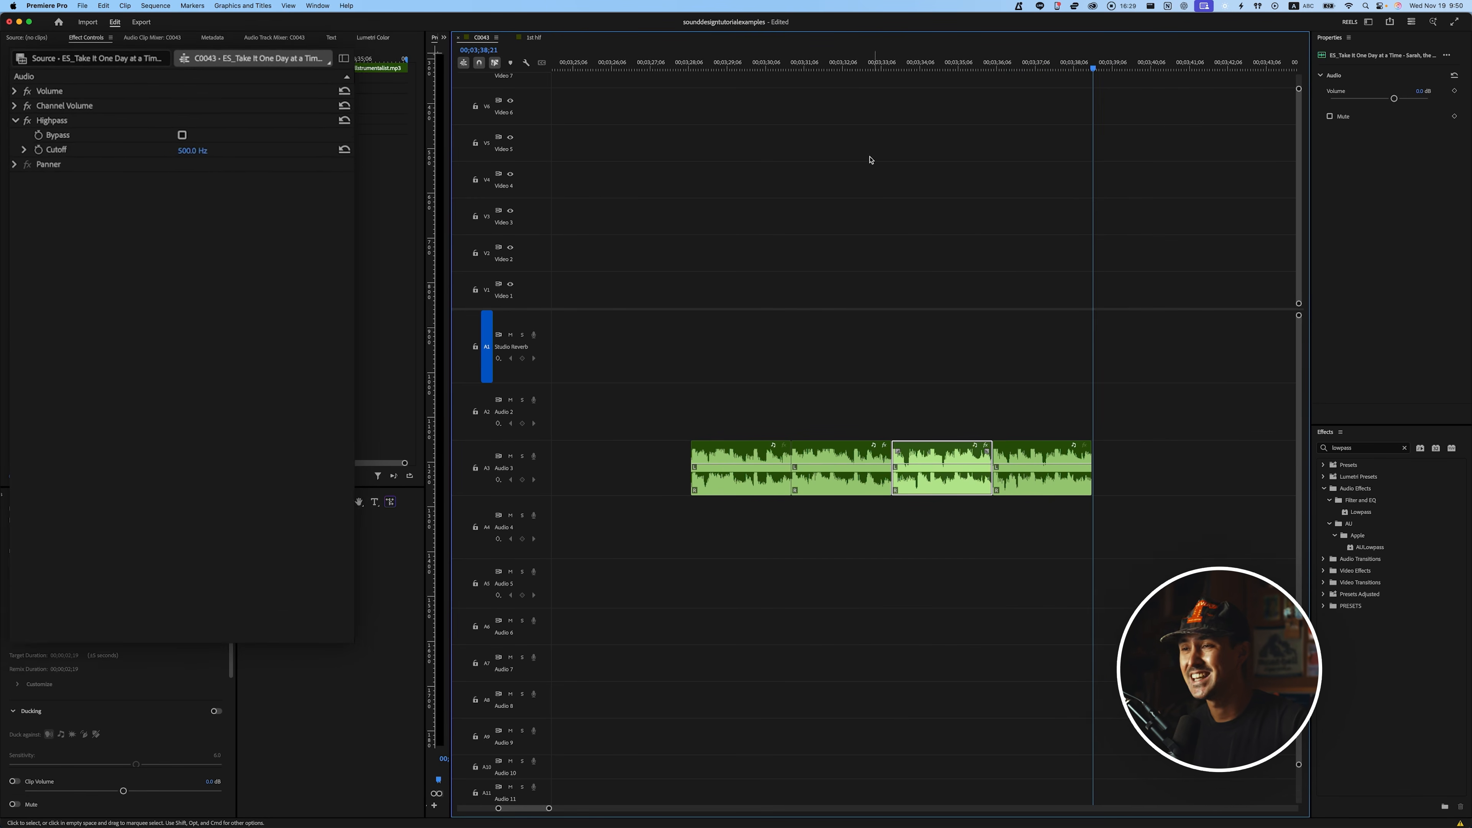
Select the short faded music clip further along Audio 3, search the effects for "fade" and clear the search
{"action": "left_click", "coordinate": [768, 62]}
{"action": "left_click", "coordinate": [827, 473]}
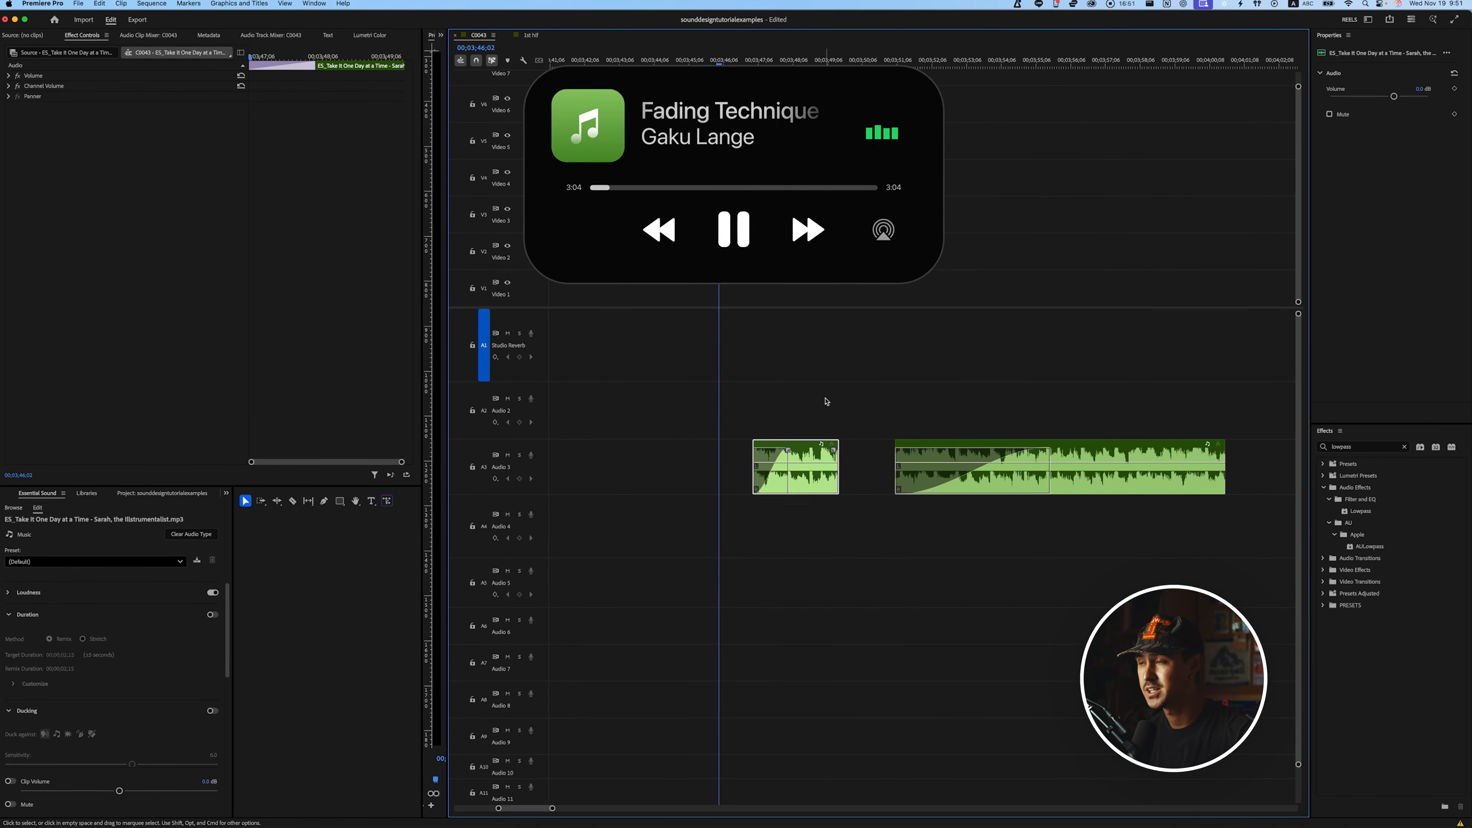
{"action": "double_click", "coordinate": [1362, 446]}
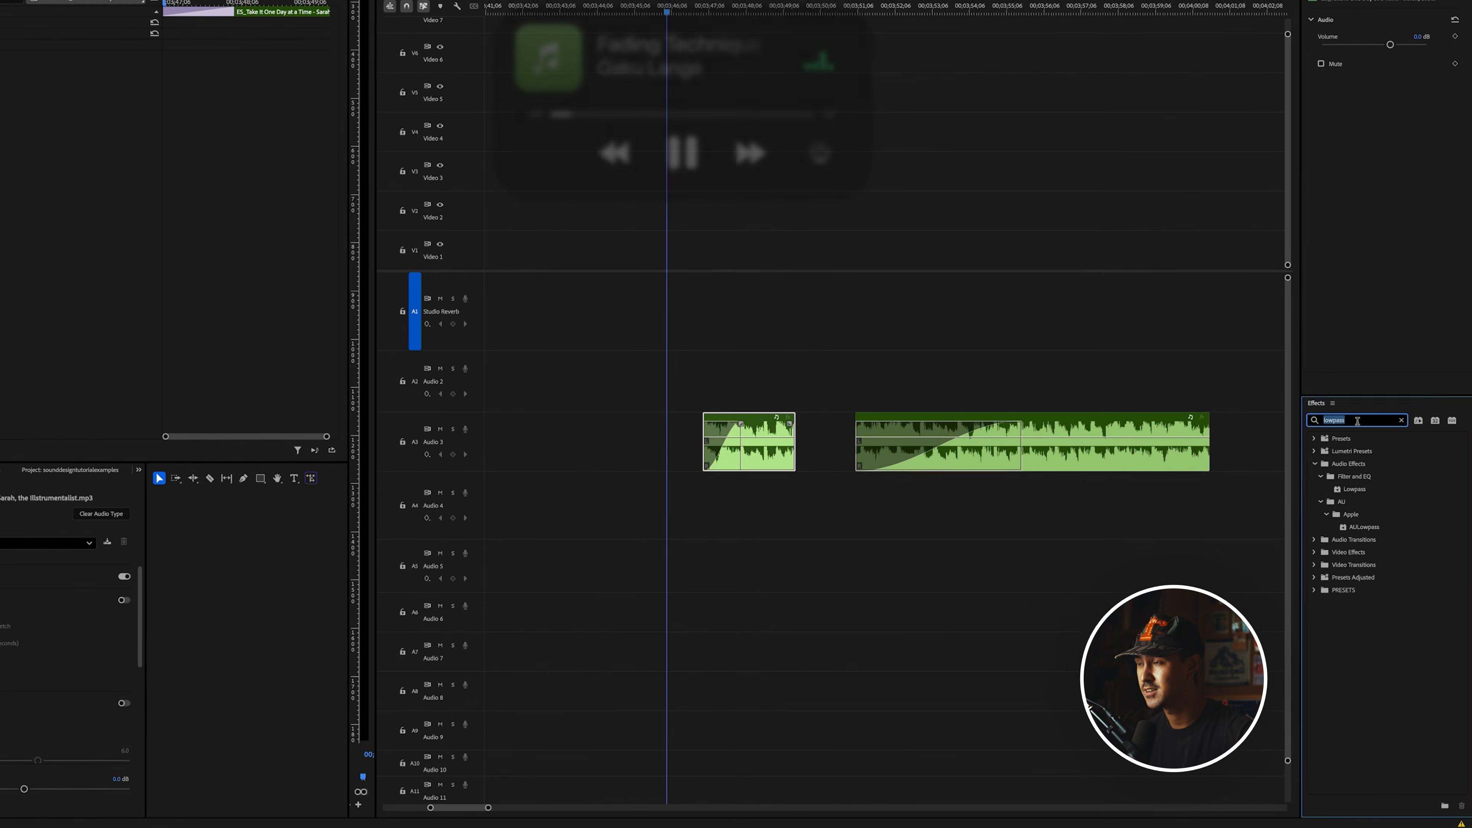
{"action": "type", "text": "fade"}
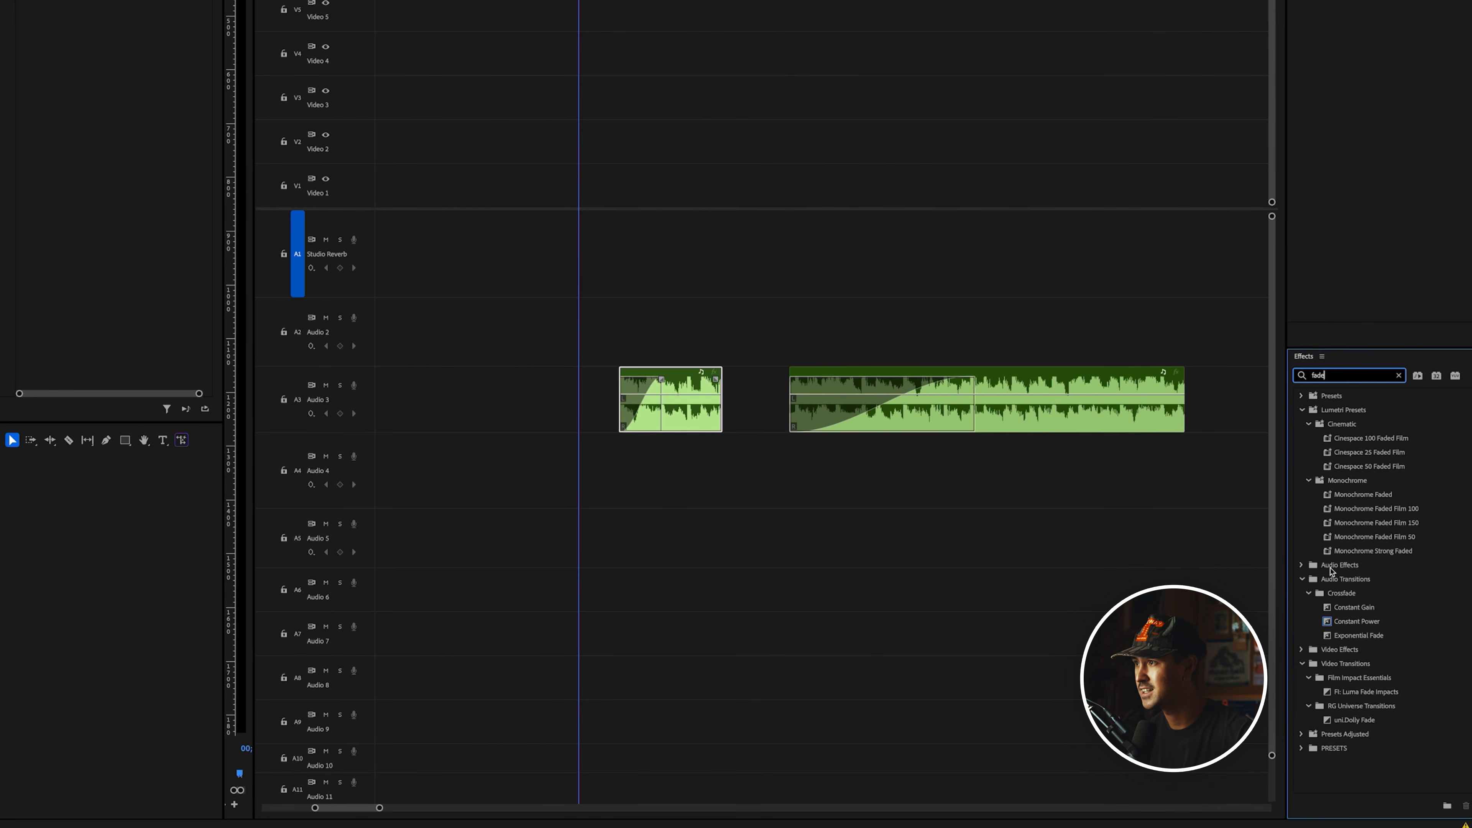
{"action": "left_click", "coordinate": [1399, 376]}
Remove the fade-in from the start of the short music clip on Audio 3
{"action": "left_click", "coordinate": [805, 356]}
{"action": "left_click", "coordinate": [699, 407]}
{"action": "scroll", "coordinate": [644, 413], "scroll_direction": "up", "scroll_amount": 3}
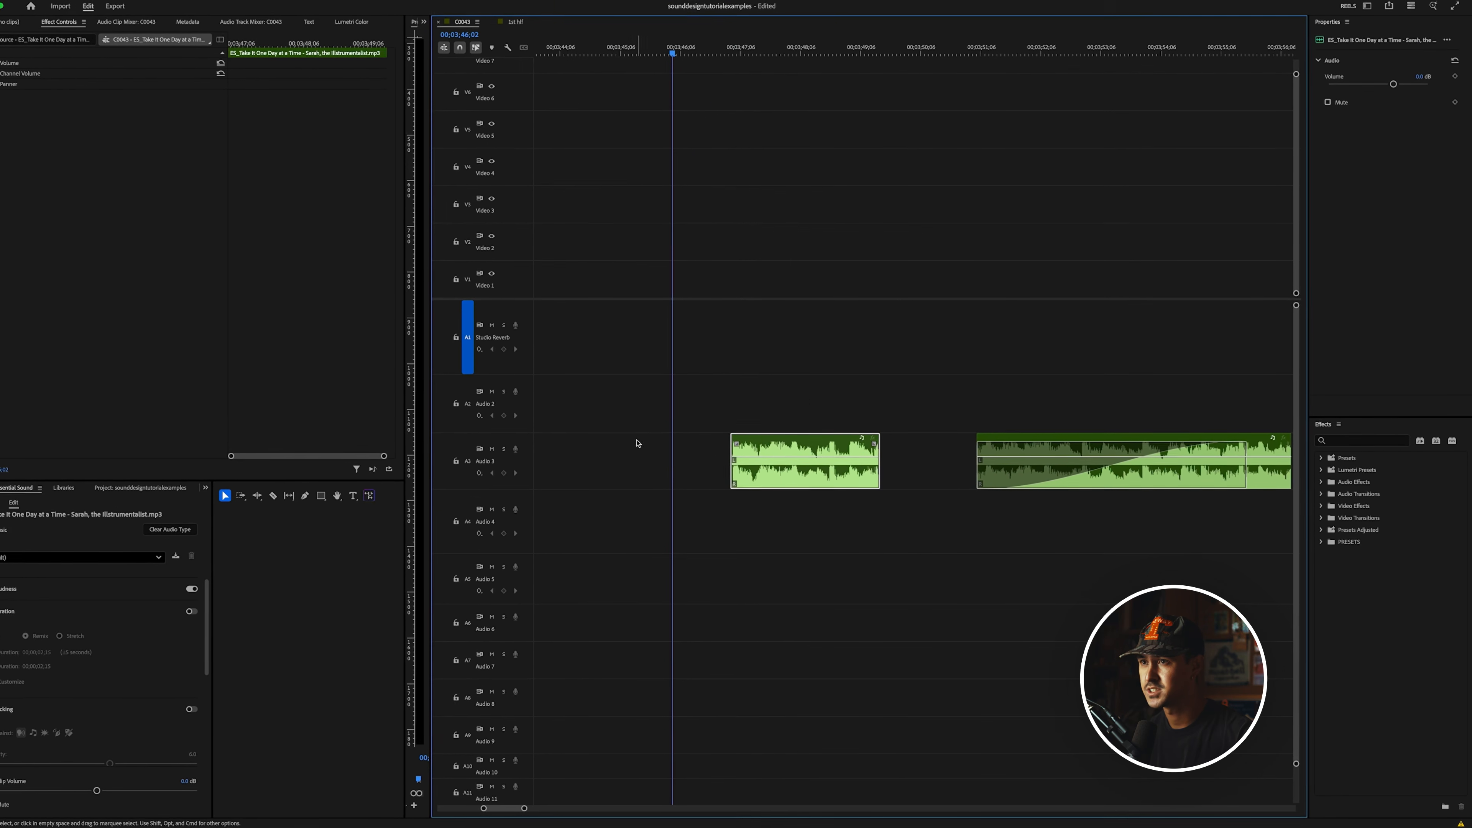
Create a fade-in at the start of the short music clip with a fast-rising curve and play it
{"action": "left_click", "coordinate": [644, 413]}
{"action": "scroll", "coordinate": [735, 443], "scroll_direction": "down", "scroll_amount": 1}
{"action": "scroll", "coordinate": [736, 445], "scroll_direction": "up", "scroll_amount": 4}
{"action": "scroll", "coordinate": [745, 449], "scroll_direction": "up", "scroll_amount": 1}
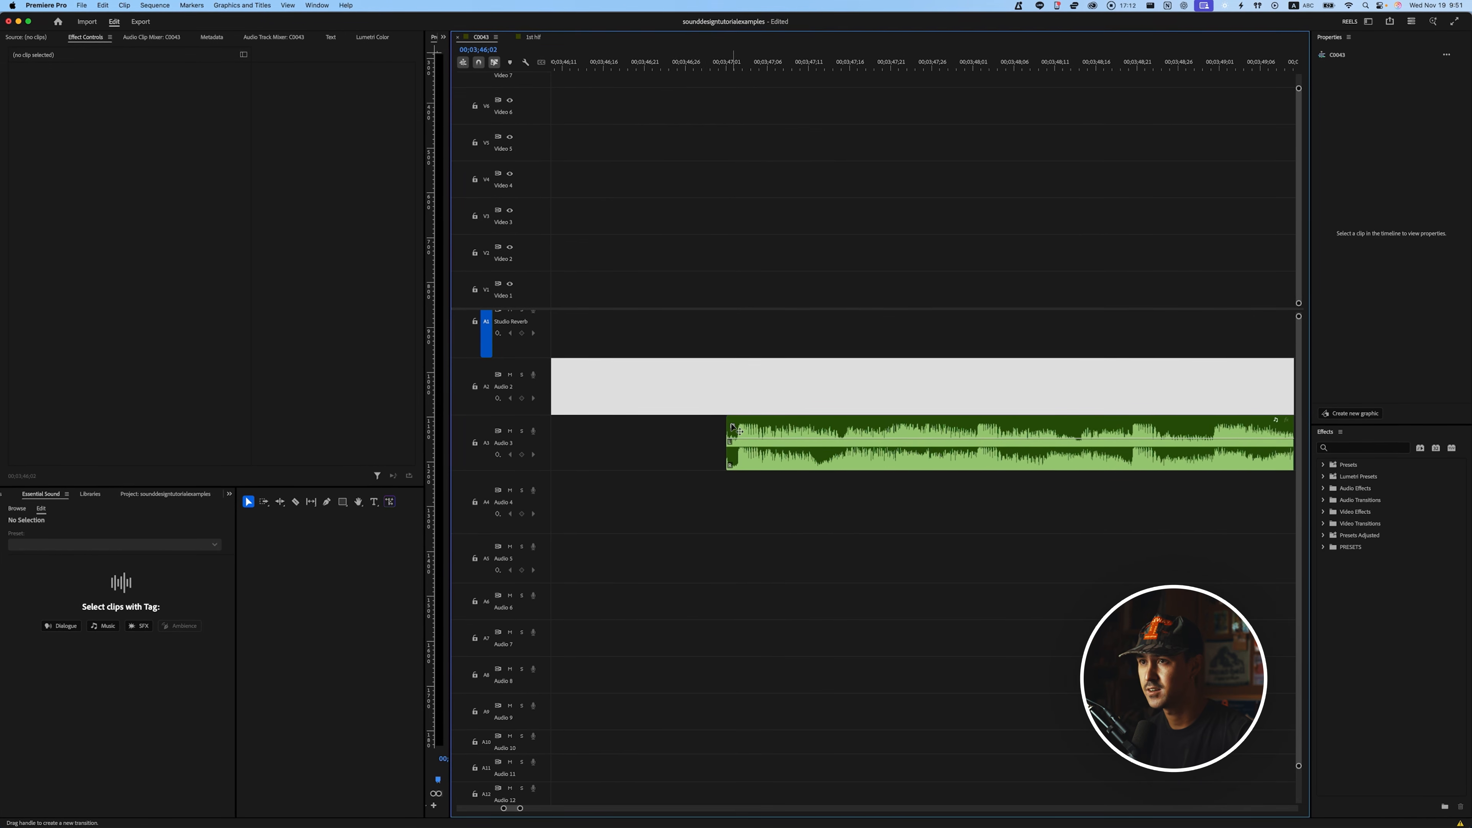
{"action": "scroll", "coordinate": [735, 429], "scroll_direction": "down", "scroll_amount": 2}
{"action": "left_click_drag", "start_coordinate": [821, 446], "coordinate": [811, 488]}
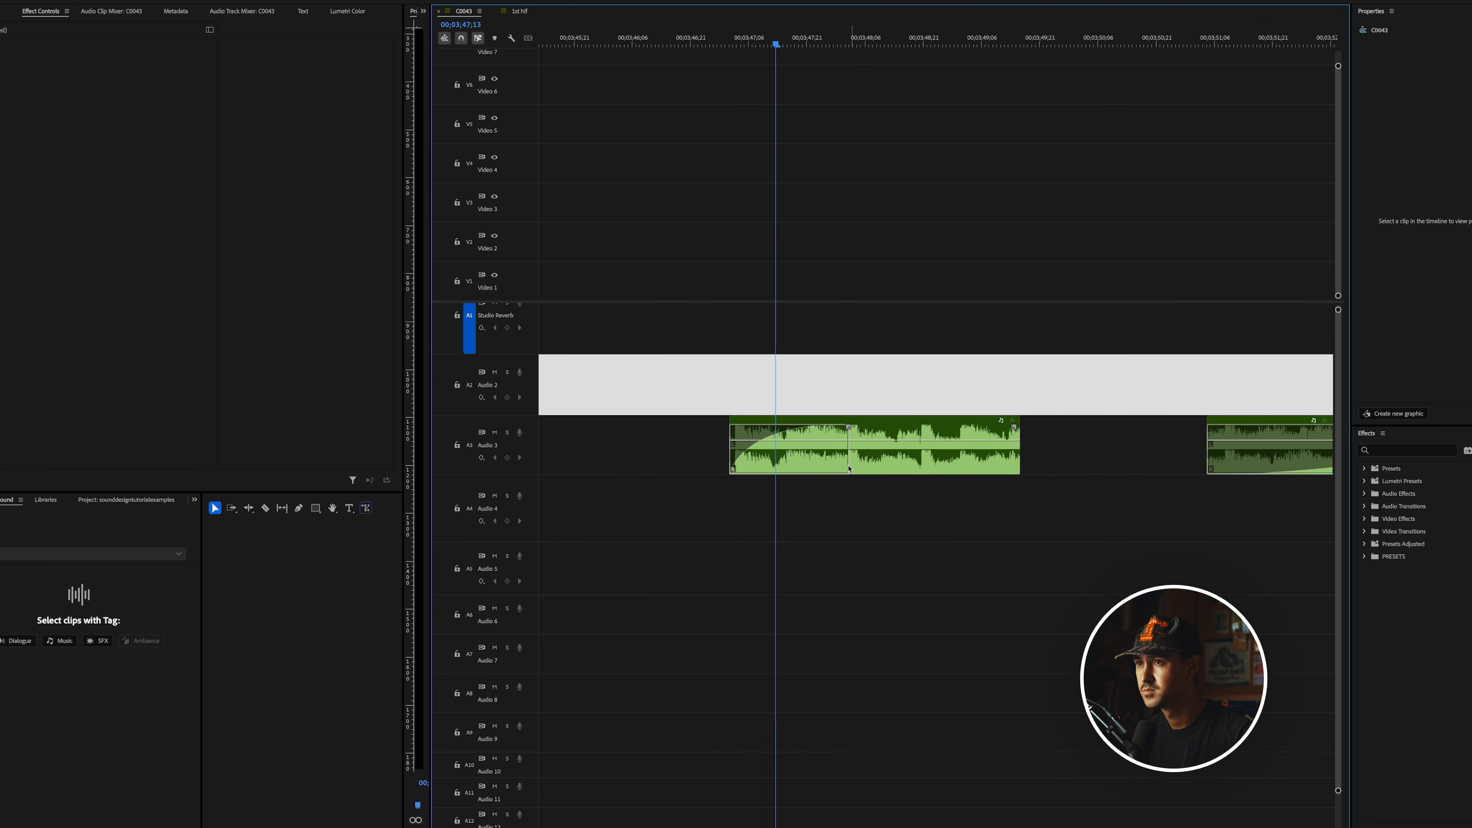
{"action": "key", "text": "space"}
Reshape the short clip's fade-in into a slow-starting curve and play from its start into the longer faded clip
{"action": "left_click_drag", "start_coordinate": [849, 429], "coordinate": [879, 470]}
{"action": "left_click", "coordinate": [739, 44]}
{"action": "key", "text": "space"}
{"action": "scroll", "coordinate": [849, 430], "scroll_direction": "down", "scroll_amount": 5}
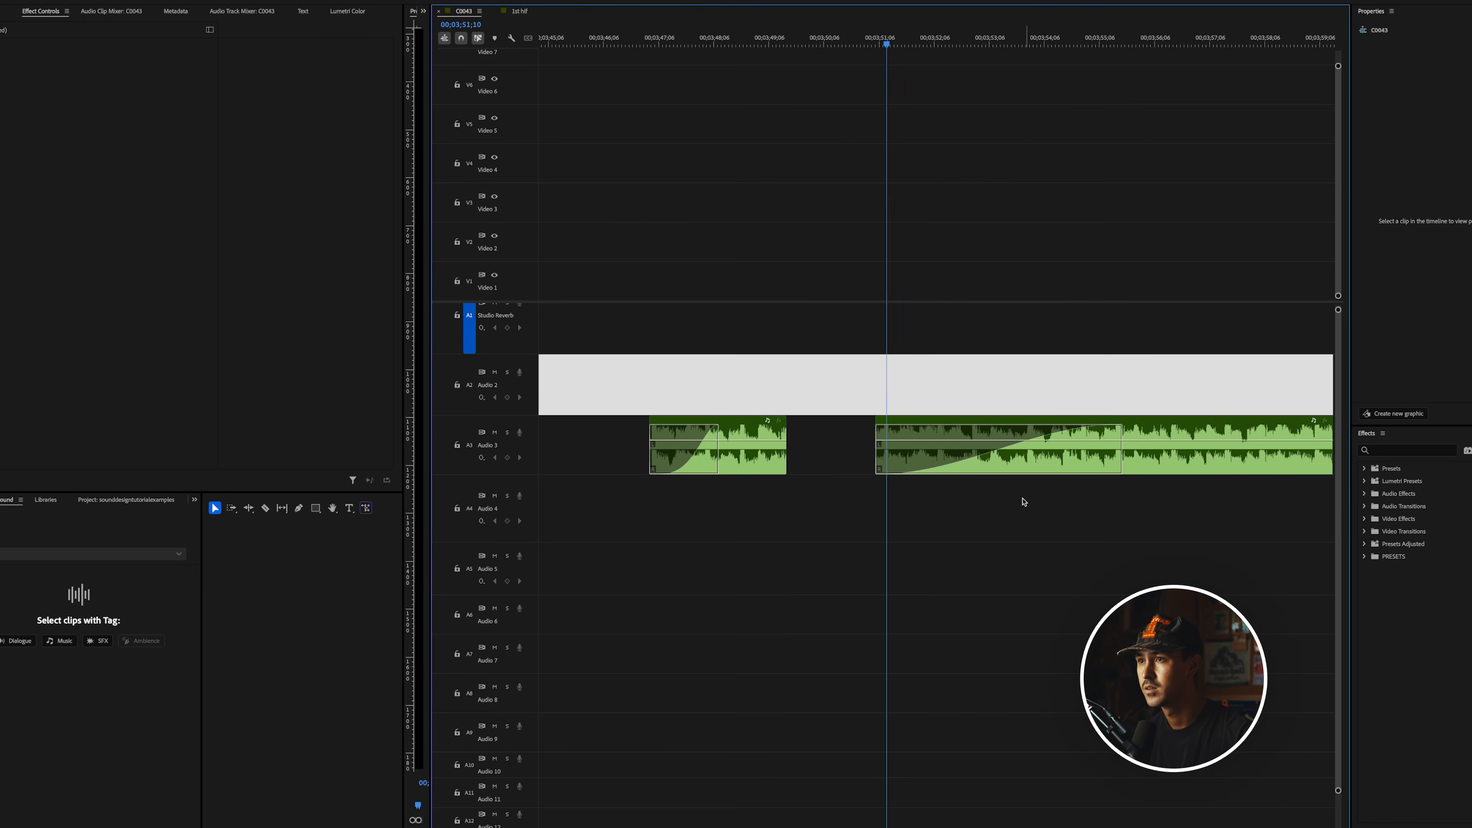
{"action": "scroll", "coordinate": [969, 527], "scroll_direction": "down", "scroll_amount": 3}
{"action": "scroll", "coordinate": [1072, 530], "scroll_direction": "up", "scroll_amount": 2}
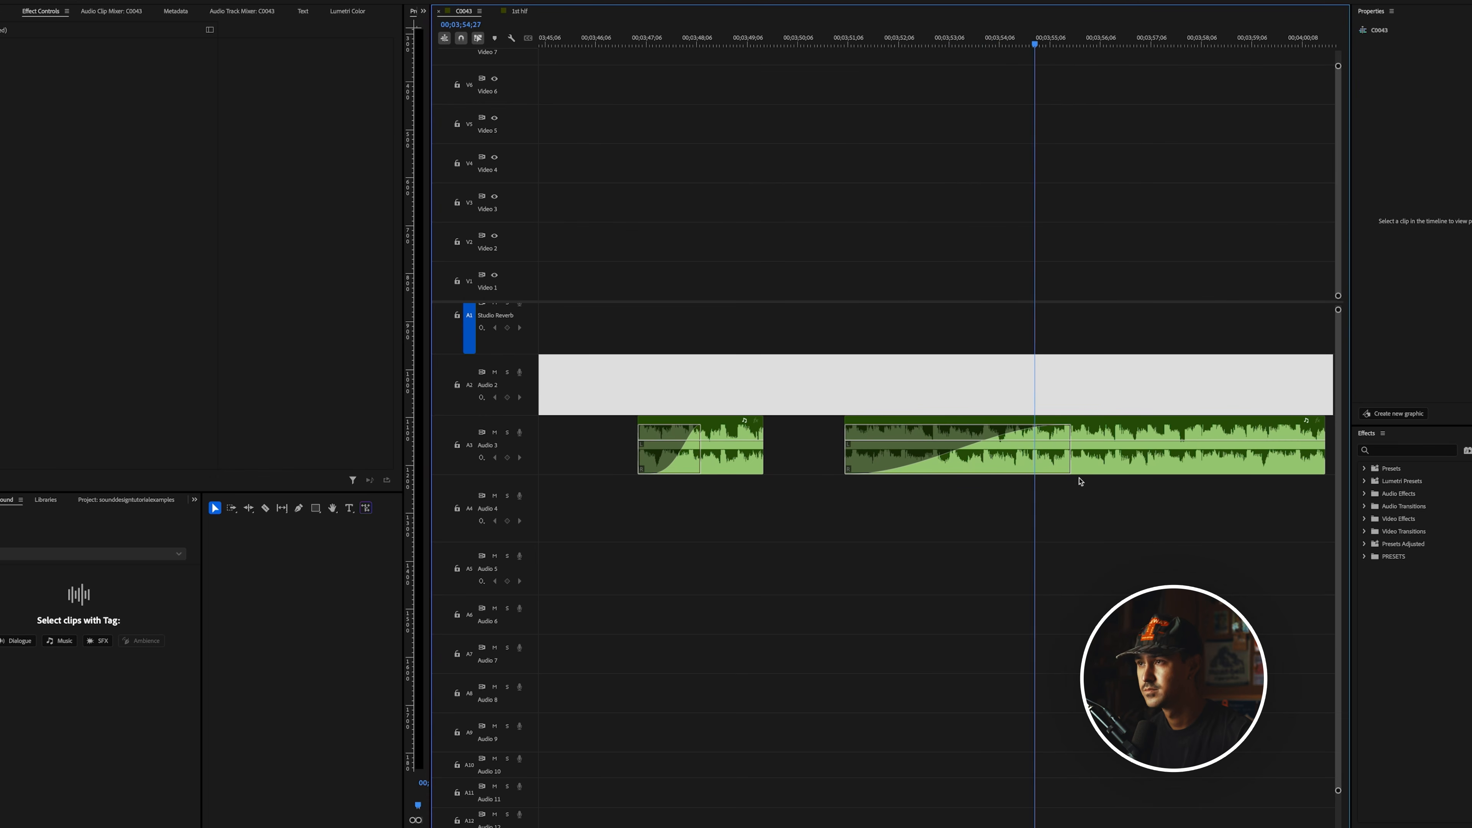
Create a crossfade about 00;00;01;10 long between the third and fourth clips of the Highpass music group
{"action": "scroll", "coordinate": [1074, 509], "scroll_direction": "down", "scroll_amount": 3}
{"action": "scroll", "coordinate": [740, 481], "scroll_direction": "up", "scroll_amount": 8}
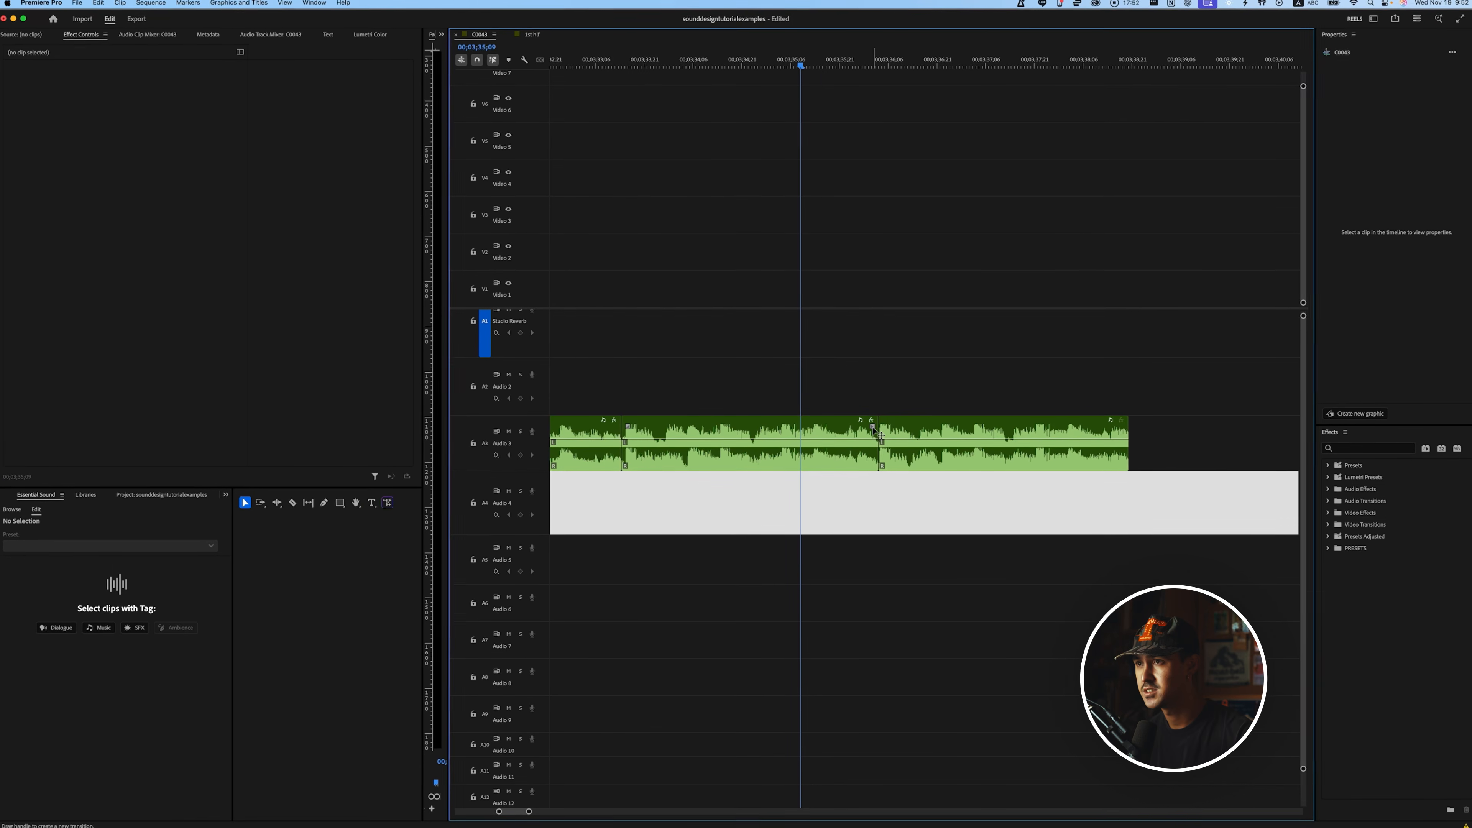
{"action": "left_click_drag", "start_coordinate": [872, 428], "coordinate": [954, 438]}
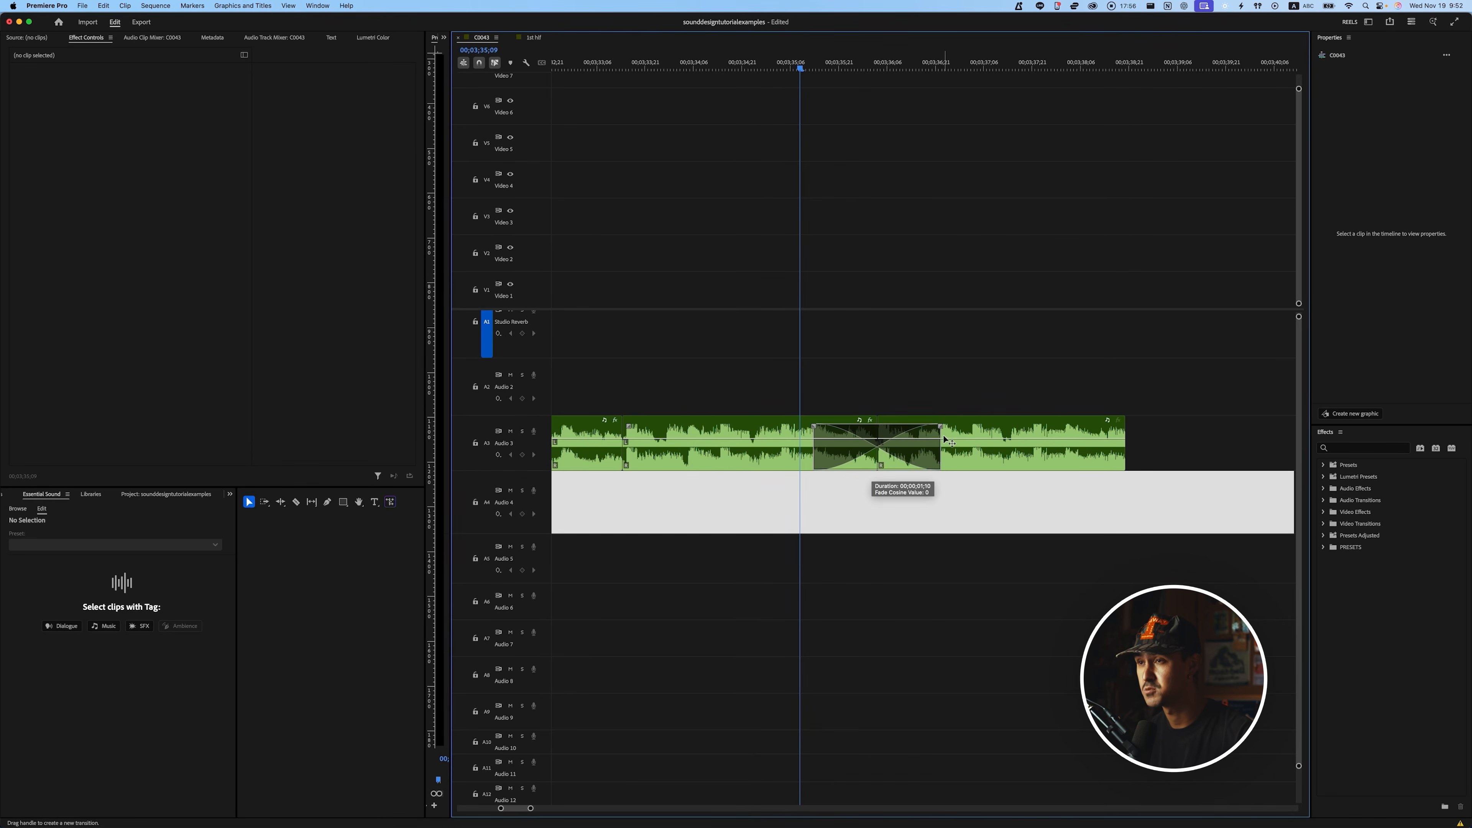
Play across the crossfade and select the clips before and after it to compare their effects
{"action": "scroll", "coordinate": [945, 458], "scroll_direction": "down", "scroll_amount": 2, "text": "alt"}
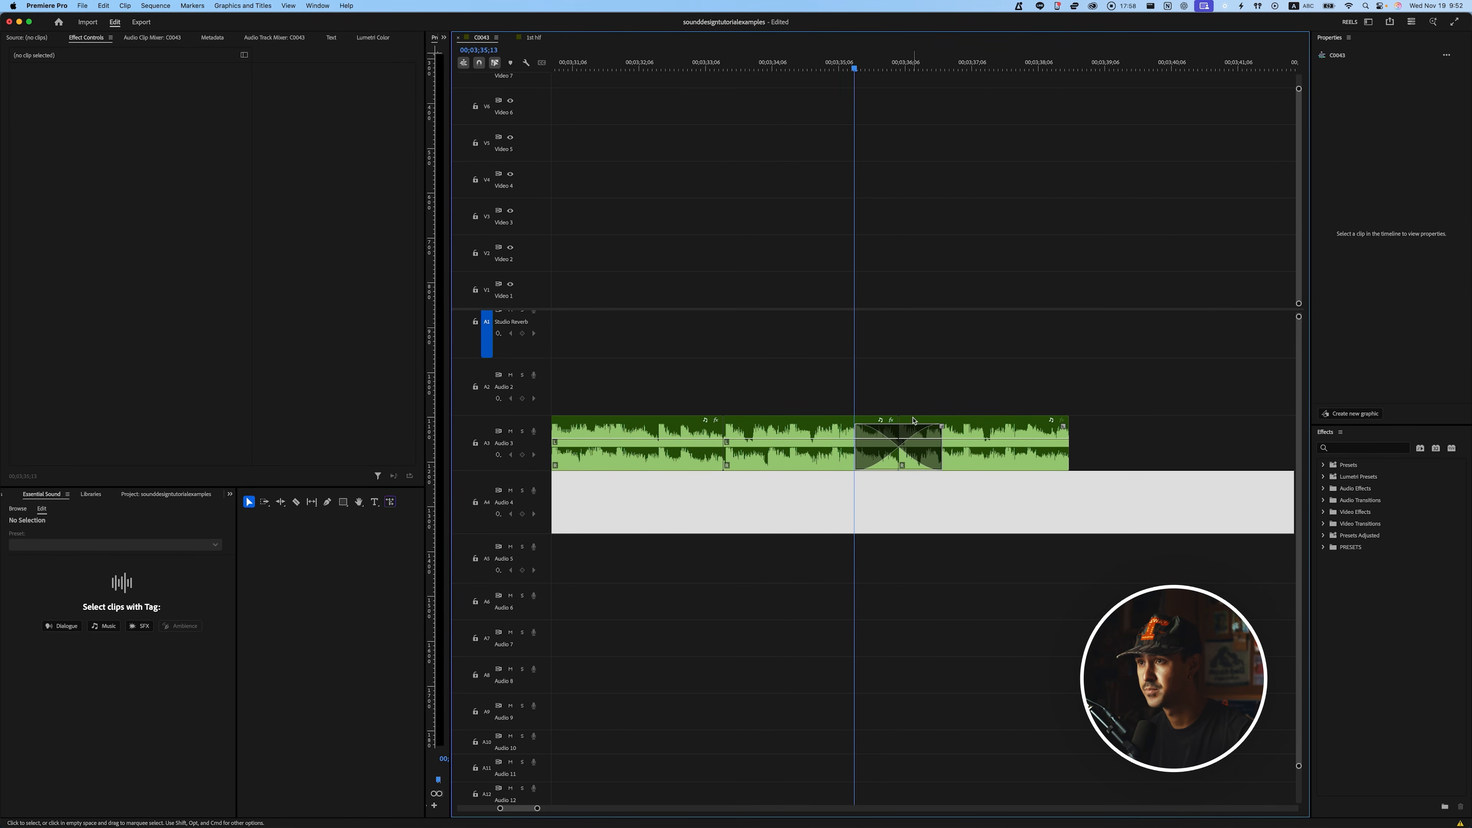
{"action": "left_click_drag", "start_coordinate": [869, 376], "coordinate": [755, 505]}
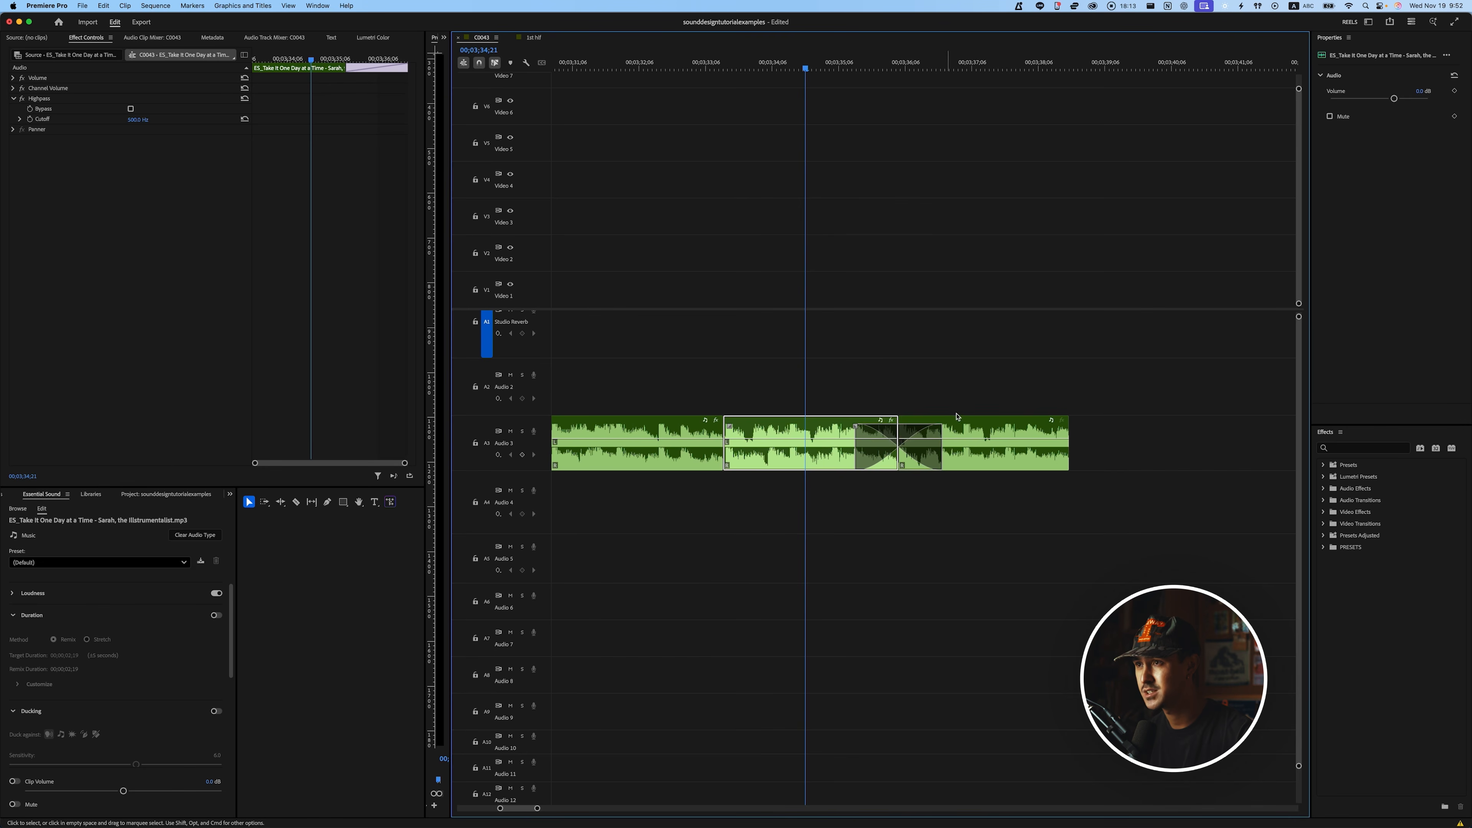
{"action": "left_click", "coordinate": [999, 428]}
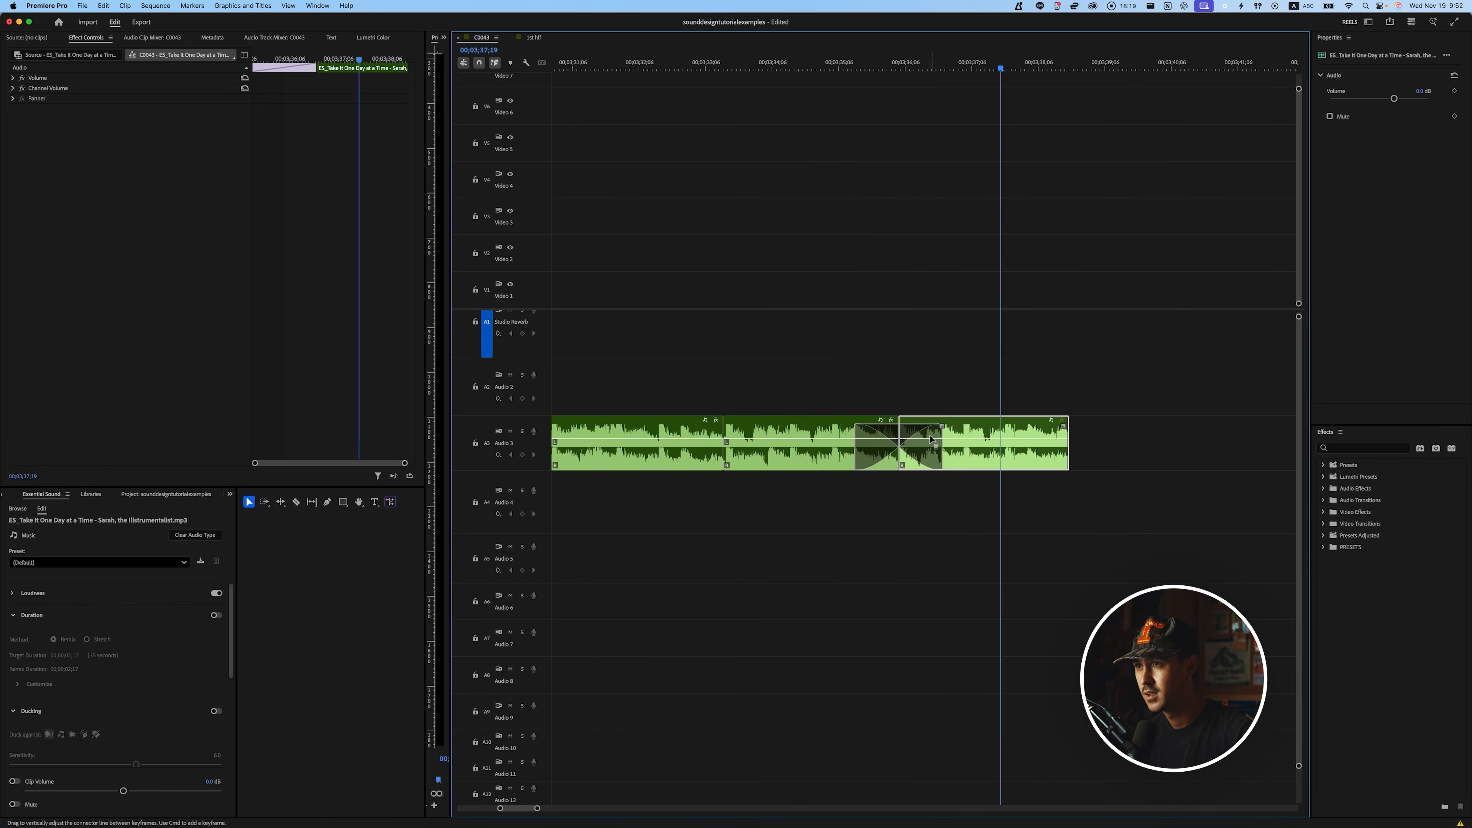
Slightly shorten the crossfade between the third and fourth clips of the Highpass music group
{"action": "mouse_move", "coordinate": [942, 430]}
{"action": "left_mouse_down"}
{"action": "mouse_move", "coordinate": [921, 426]}
{"action": "mouse_move", "coordinate": [923, 383]}
{"action": "mouse_move", "coordinate": [929, 474]}
{"action": "mouse_move", "coordinate": [938, 442]}
{"action": "left_mouse_up"}
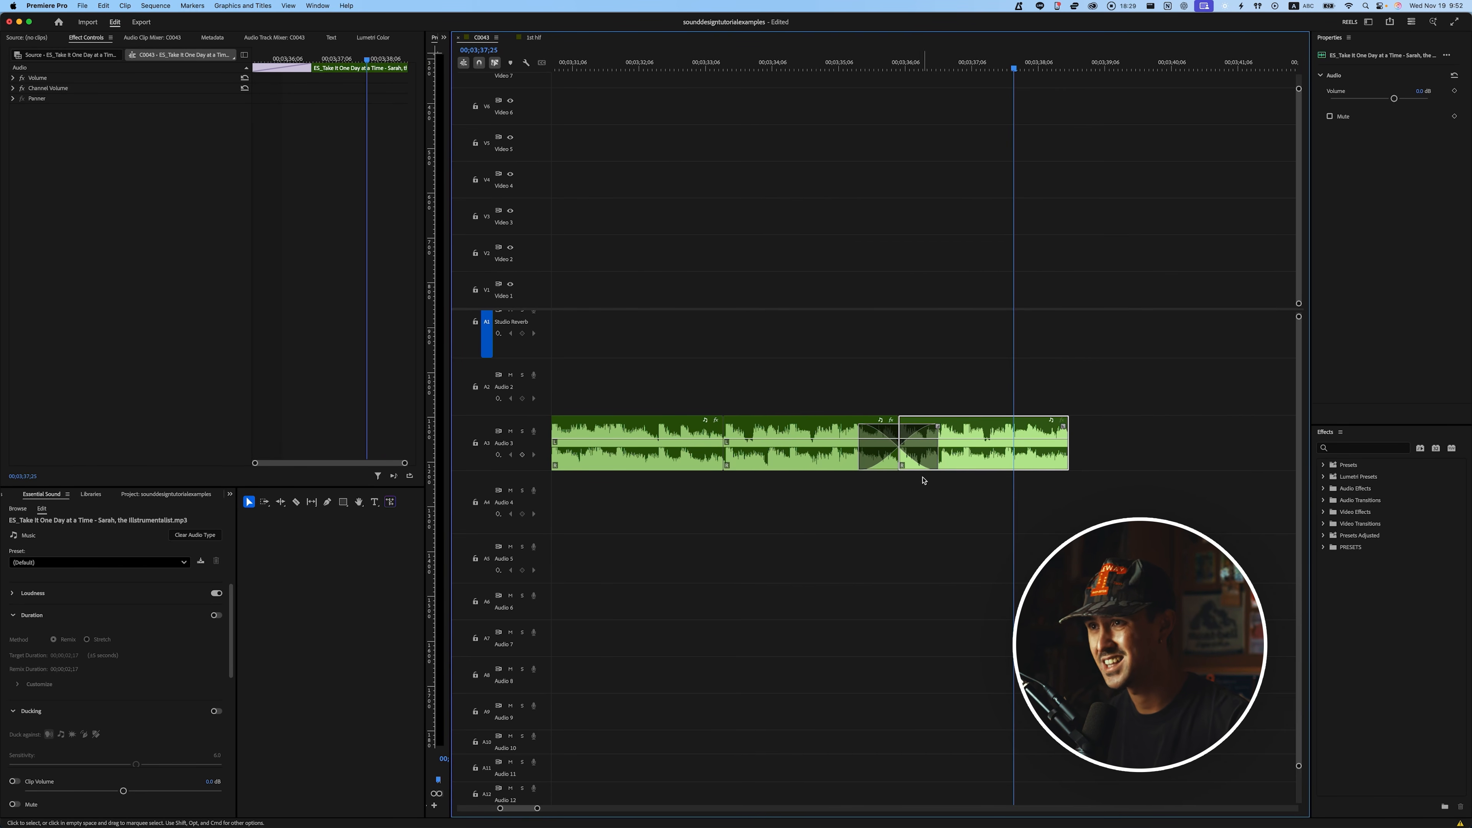
{"action": "scroll", "coordinate": [920, 472], "scroll_direction": "up", "scroll_amount": 2}
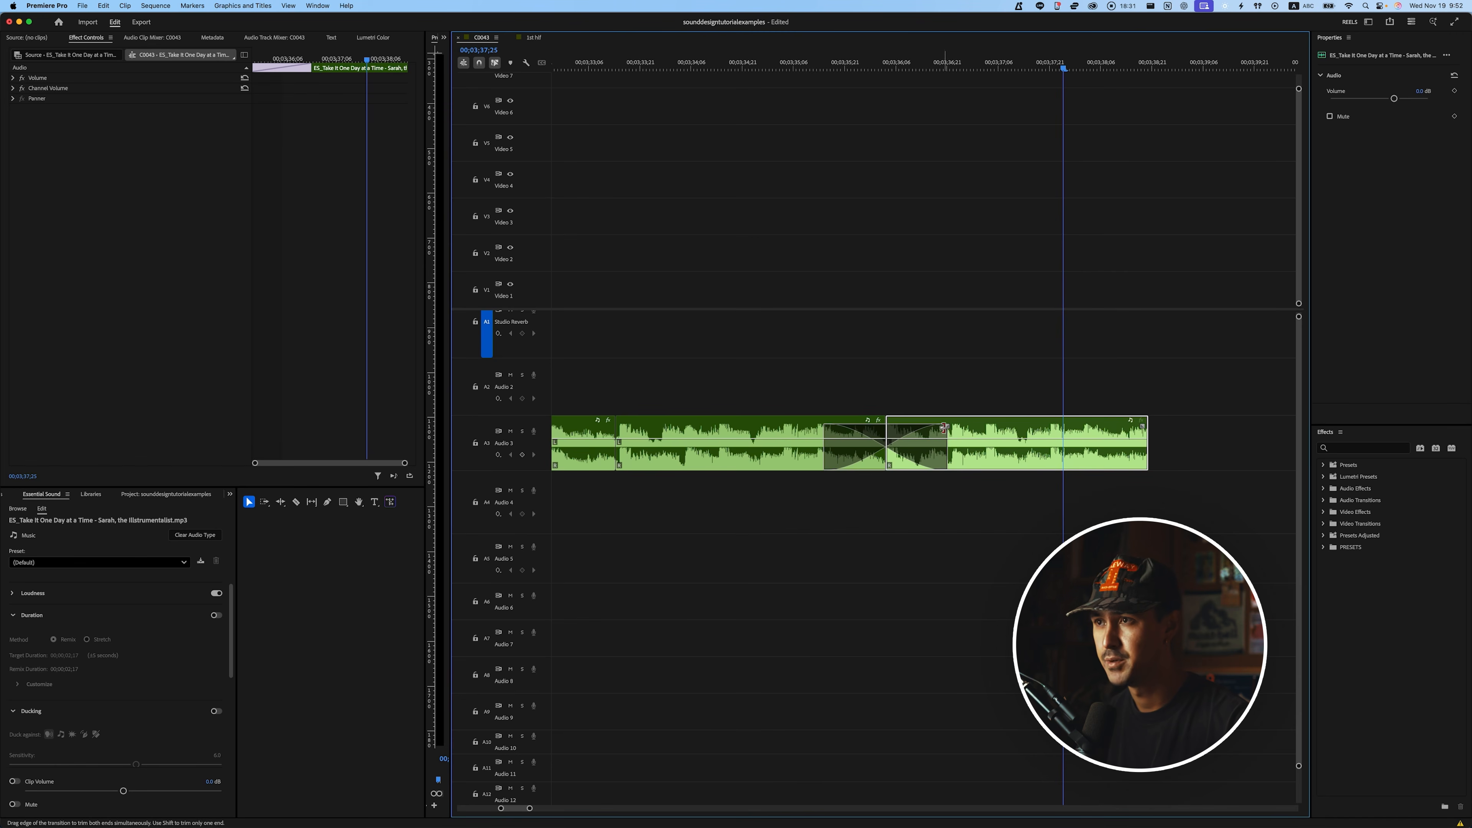
{"action": "mouse_move", "coordinate": [945, 427]}
{"action": "left_mouse_down"}
{"action": "mouse_move", "coordinate": [921, 433]}
{"action": "mouse_move", "coordinate": [966, 436]}
{"action": "mouse_move", "coordinate": [907, 435]}
{"action": "mouse_move", "coordinate": [946, 435]}
{"action": "left_mouse_up"}
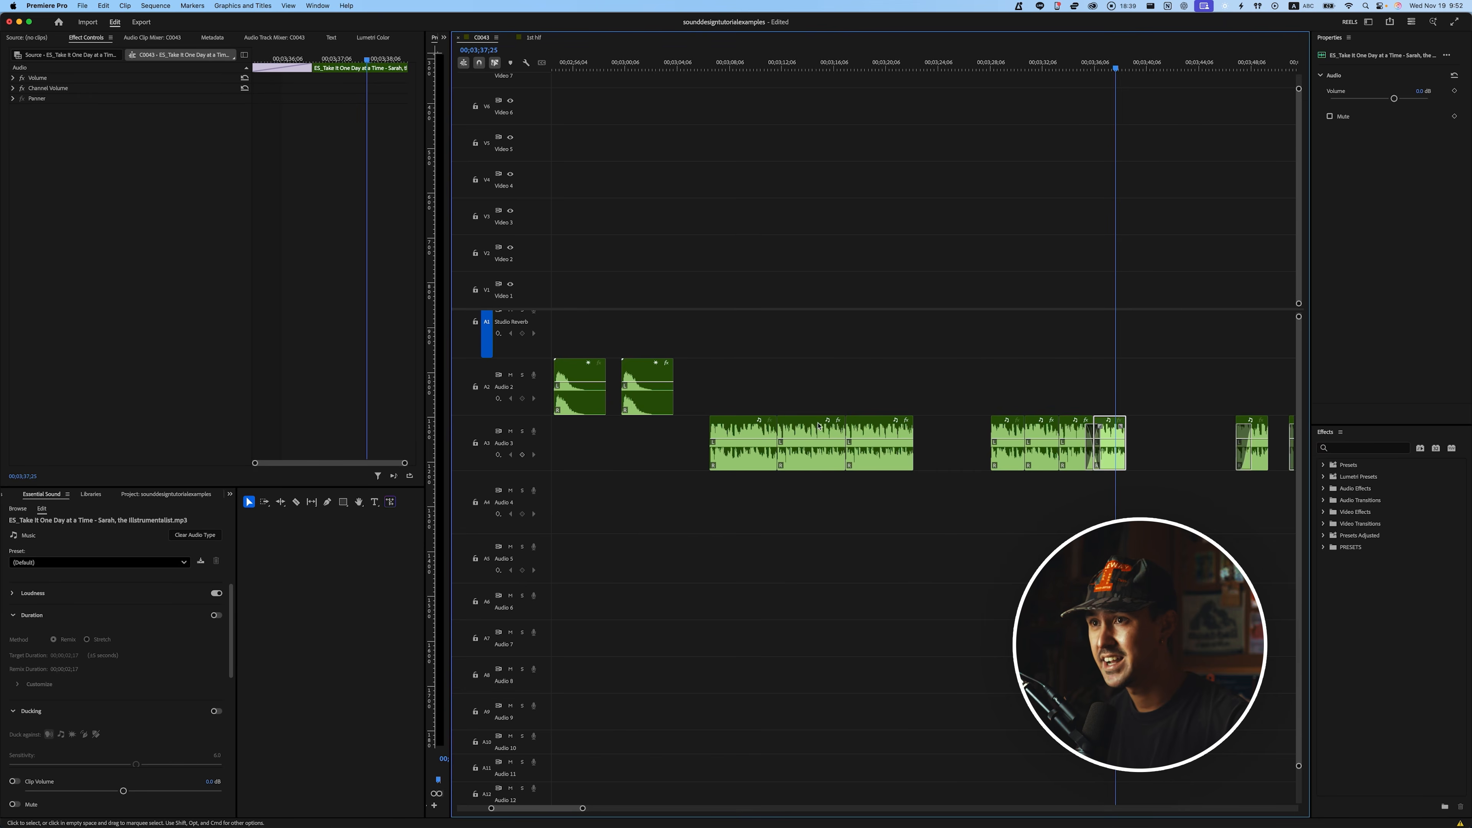
Create a crossfade about 00;00;01;16 long between the first and second clips of the earlier three-clip music group and play across it
{"action": "scroll", "coordinate": [782, 436], "scroll_direction": "up", "scroll_amount": 5}
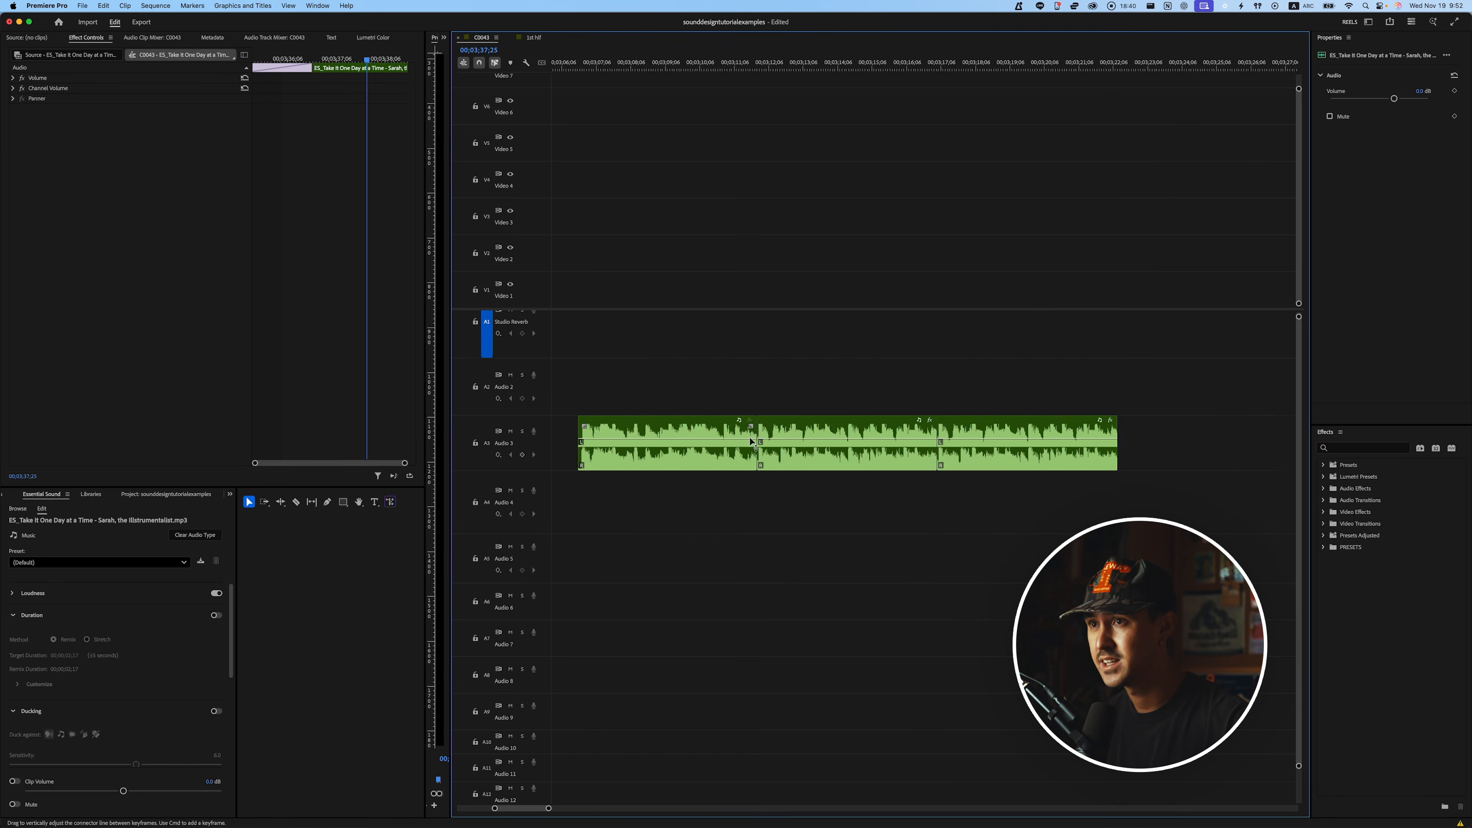
{"action": "scroll", "coordinate": [734, 434], "scroll_direction": "up", "scroll_amount": 1}
{"action": "left_click_drag", "start_coordinate": [779, 427], "coordinate": [843, 440]}
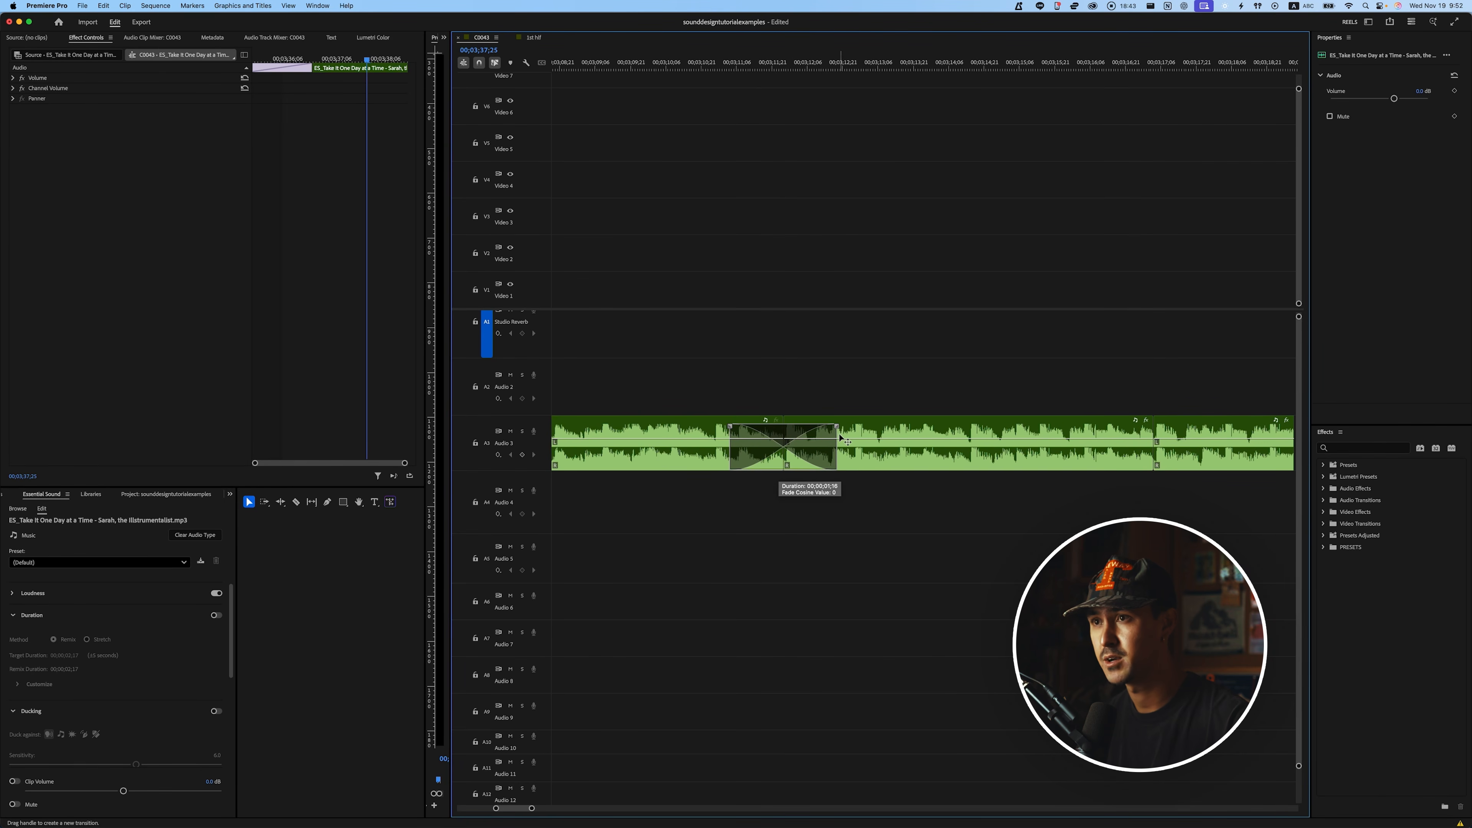
{"action": "left_click", "coordinate": [661, 64]}
{"action": "left_click", "coordinate": [698, 458]}
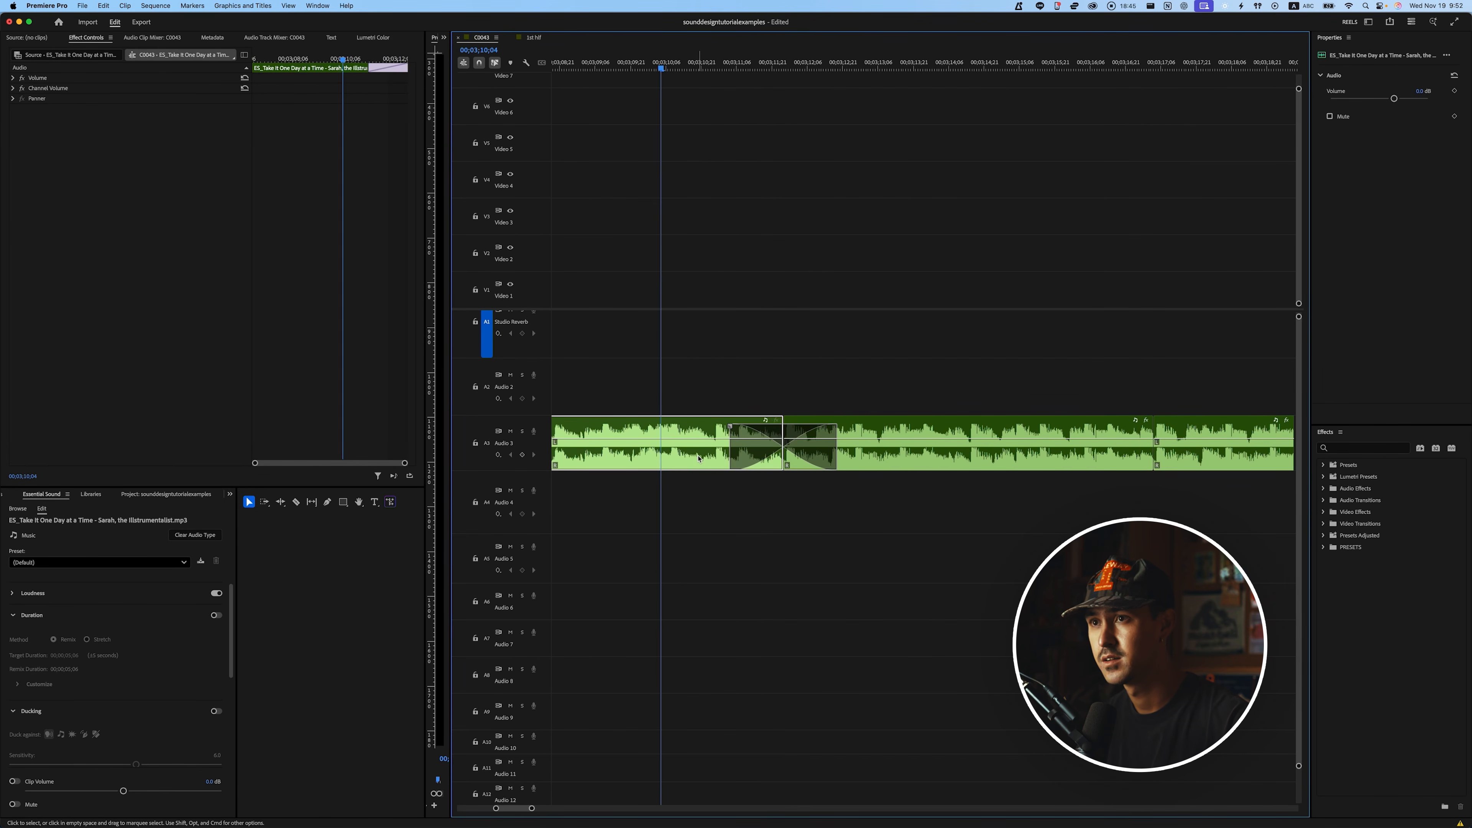
{"action": "key", "text": "space"}
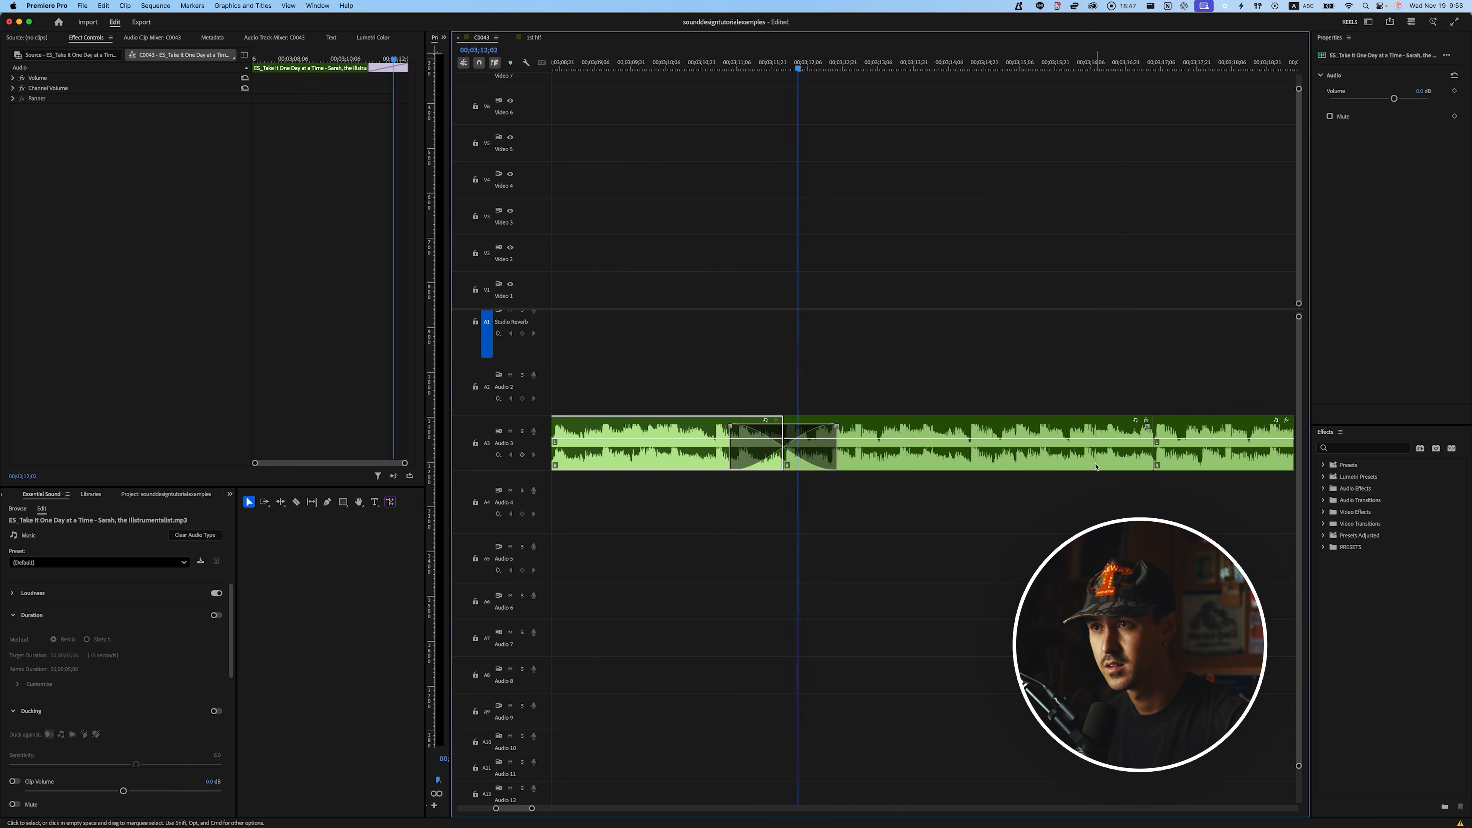
Create a slightly shorter crossfade between the second and third clips of the same music group and let playback run through it
{"action": "left_click_drag", "start_coordinate": [1147, 427], "coordinate": [1199, 437]}
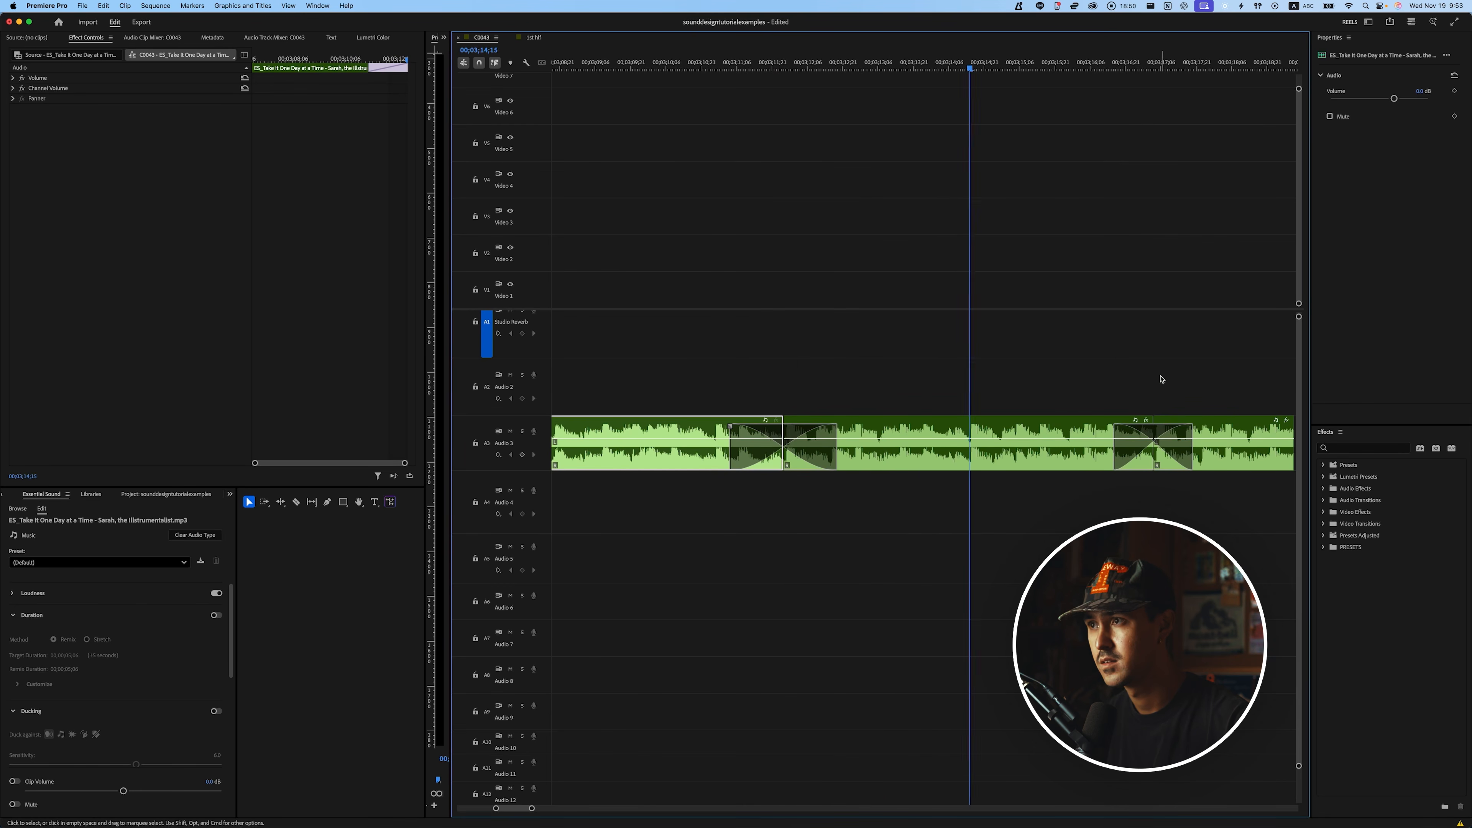
{"action": "scroll", "coordinate": [848, 443], "scroll_direction": "right", "scroll_amount": 5}
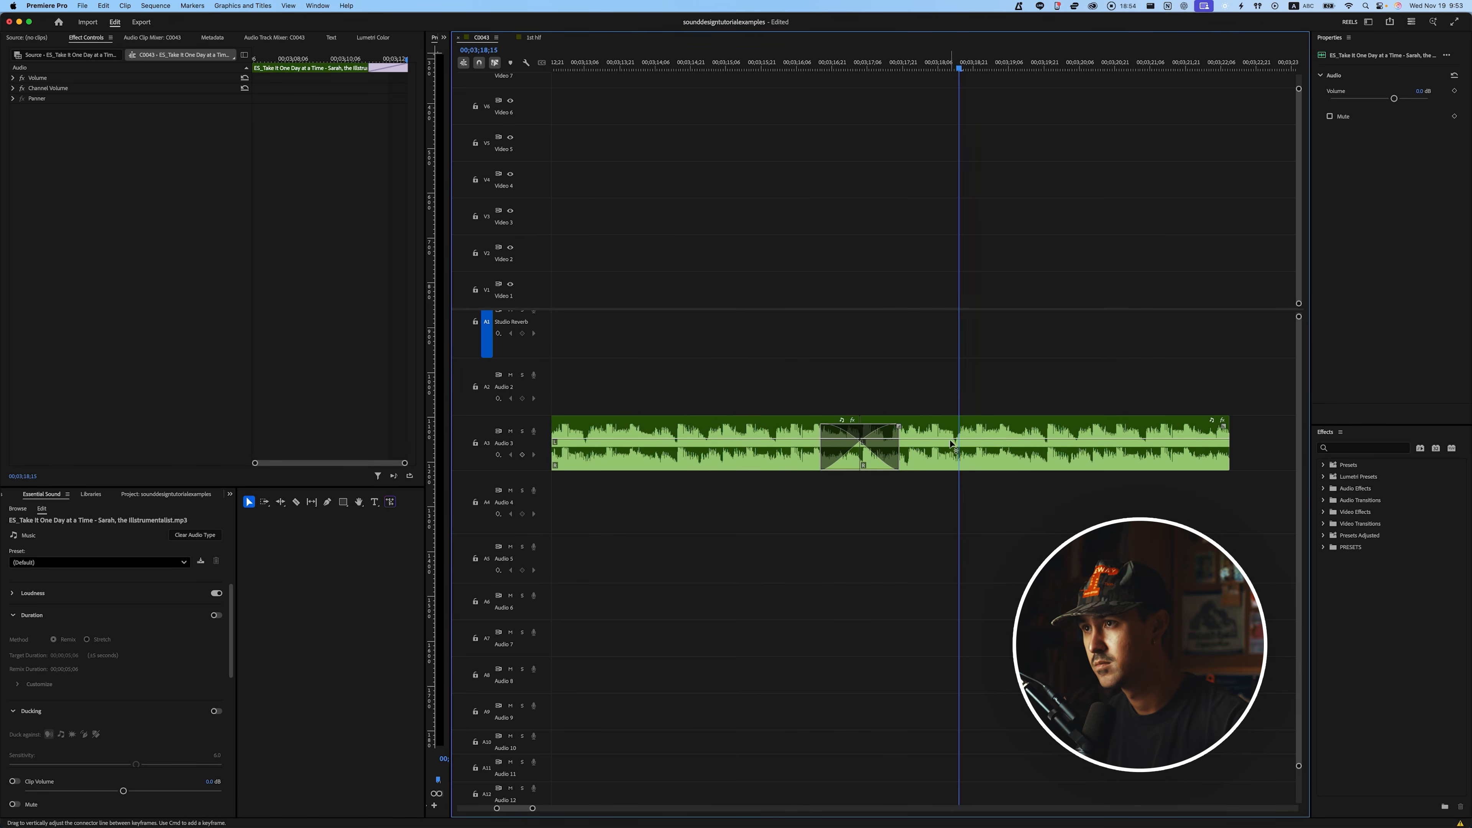
{"action": "key", "text": "space"}
Look over the music groups with their crossfades and fades, and examine the two colorgradevoiceover.wav clips farther along the timeline
{"action": "scroll", "coordinate": [1007, 425], "scroll_direction": "down", "scroll_amount": 5}
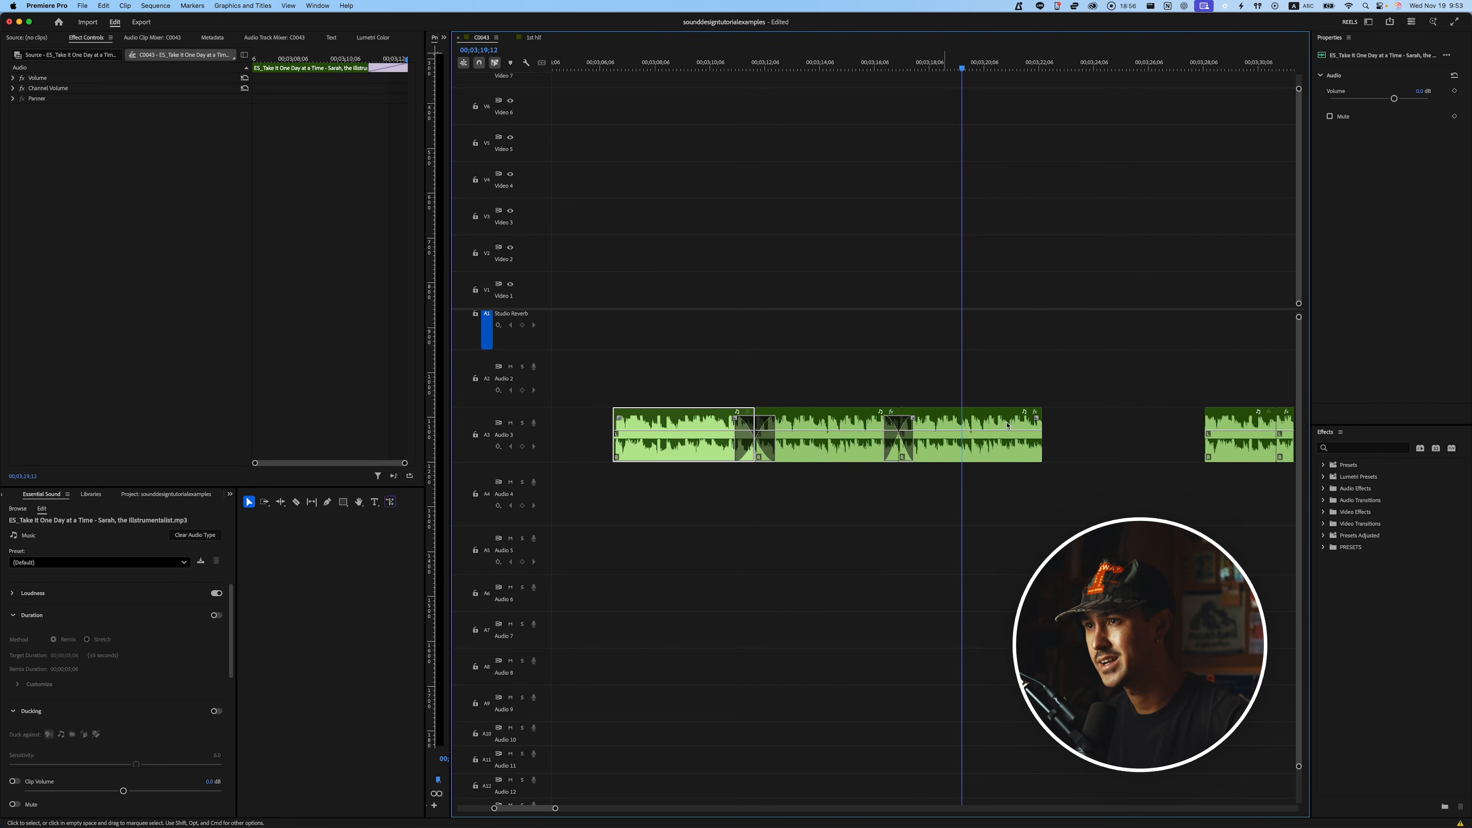
{"action": "scroll", "coordinate": [955, 432], "scroll_direction": "down", "scroll_amount": 3}
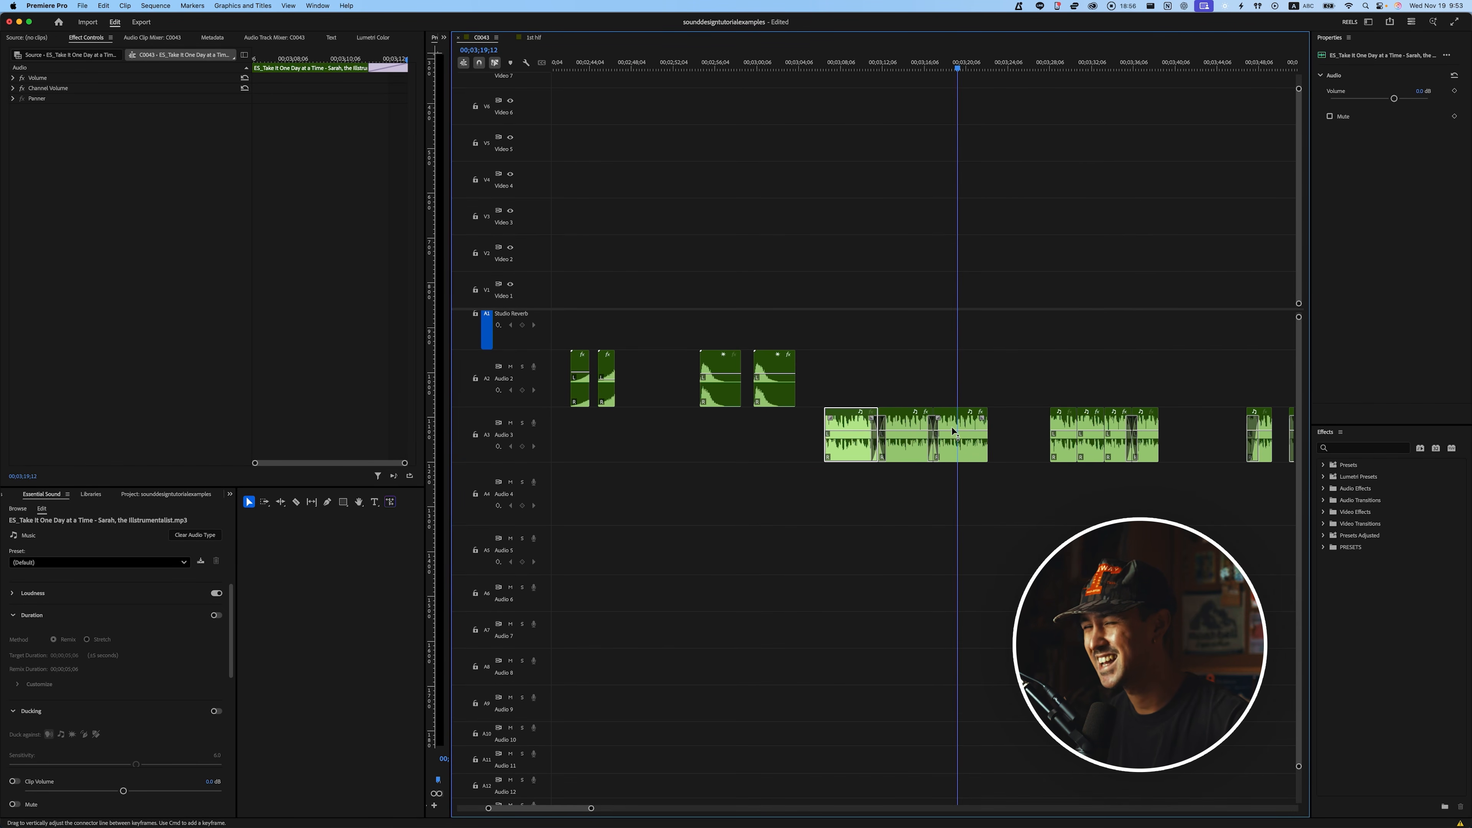
{"action": "scroll", "coordinate": [1069, 401], "scroll_direction": "up", "scroll_amount": 2}
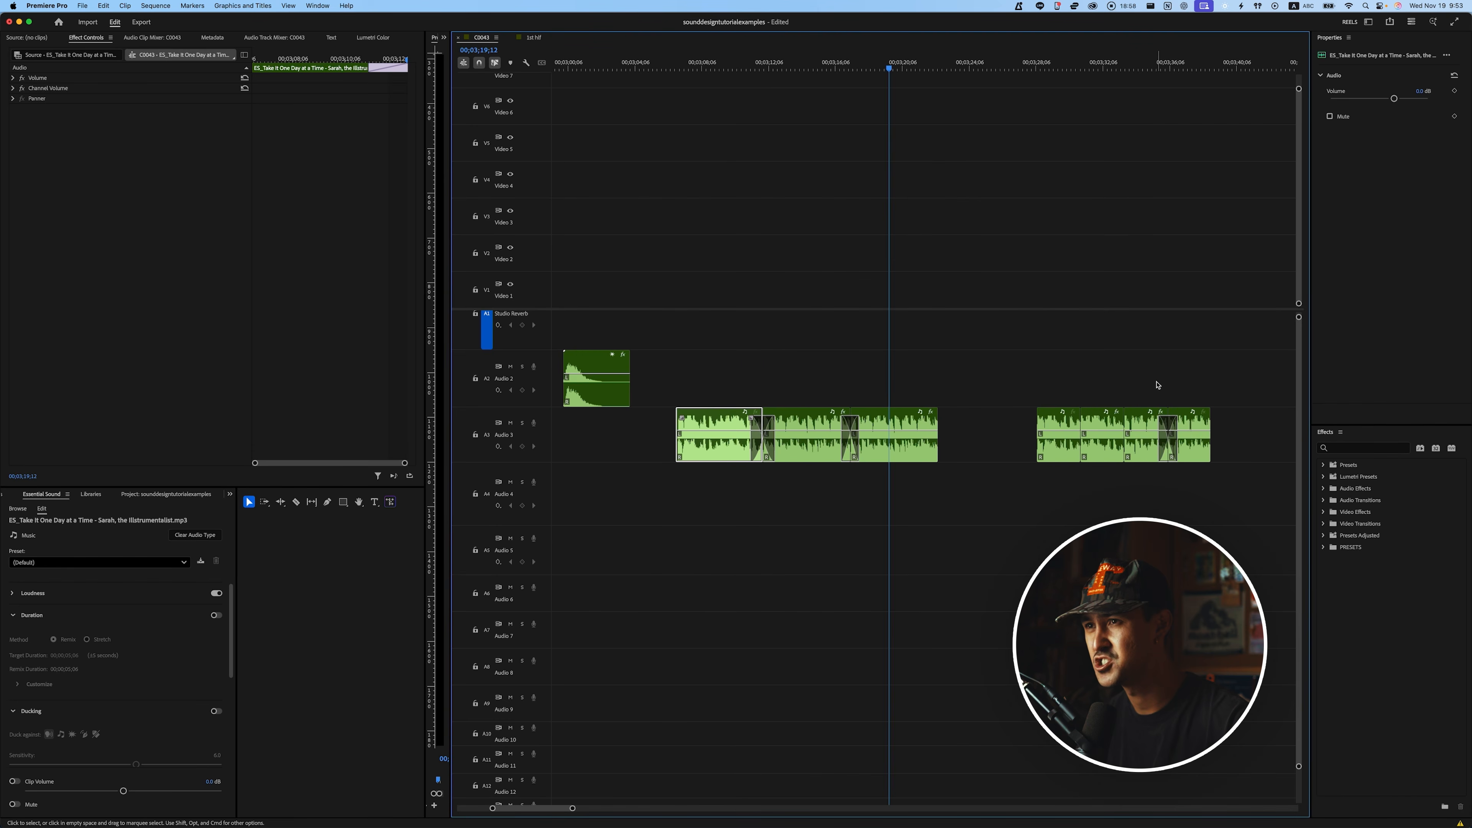
{"action": "scroll", "coordinate": [1157, 384], "scroll_direction": "right", "scroll_amount": 10}
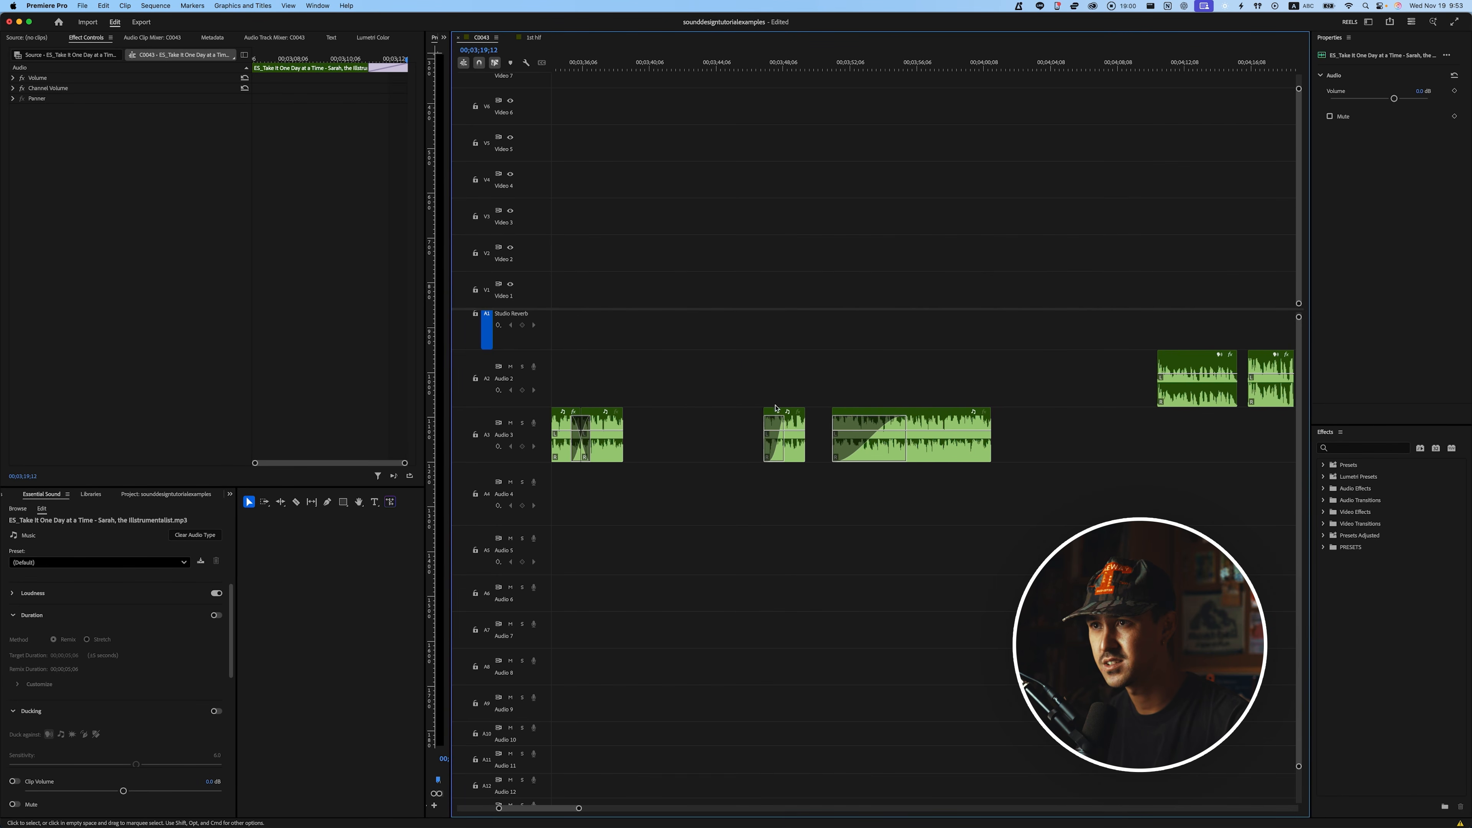
{"action": "scroll", "coordinate": [786, 406], "scroll_direction": "up", "scroll_amount": 3}
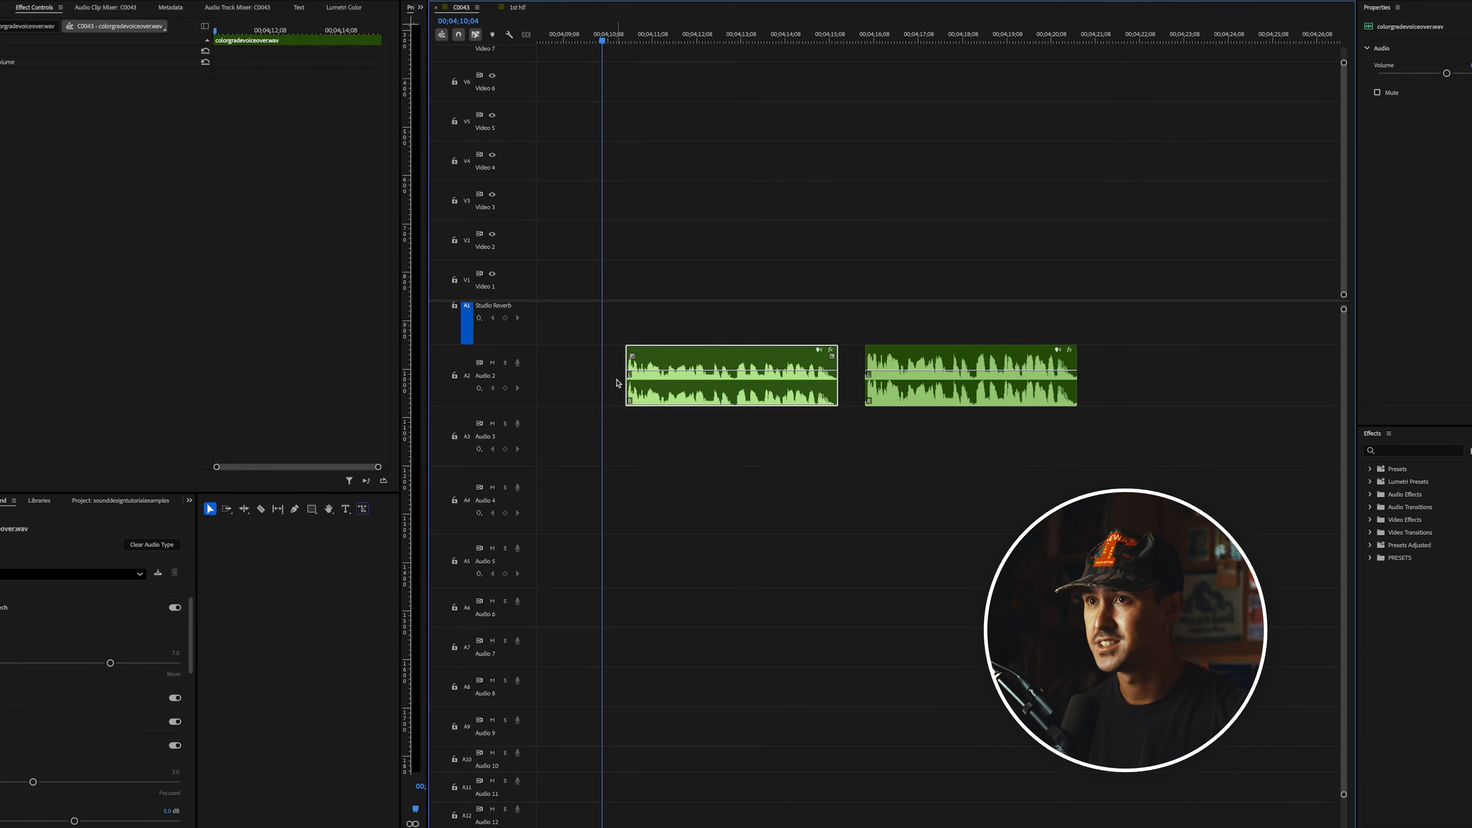
{"action": "scroll", "coordinate": [618, 371], "scroll_direction": "up", "scroll_amount": 3}
{"action": "scroll", "coordinate": [638, 377], "scroll_direction": "down", "scroll_amount": 3}
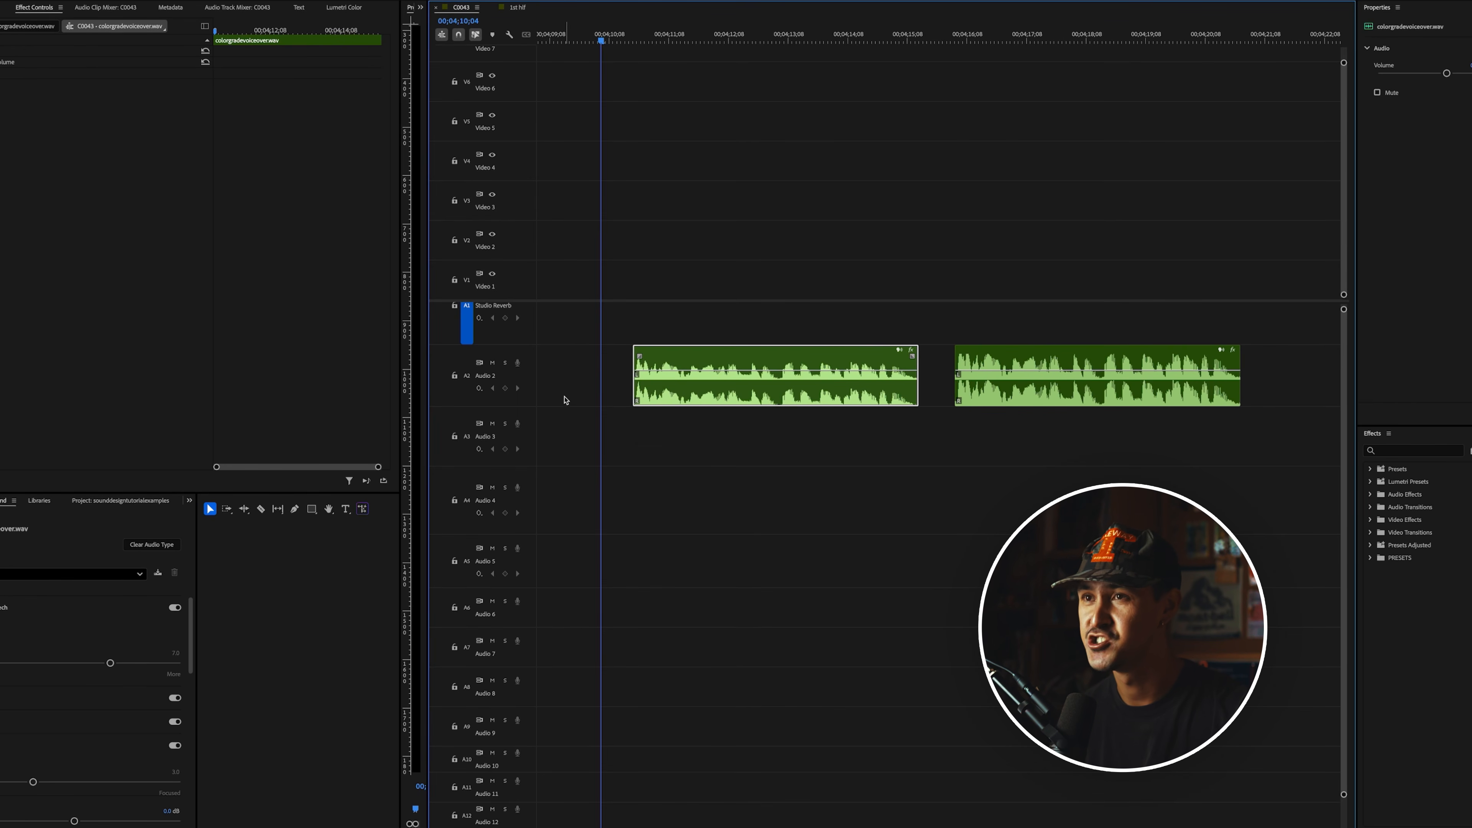
{"action": "scroll", "coordinate": [565, 400], "scroll_direction": "up", "scroll_amount": 2}
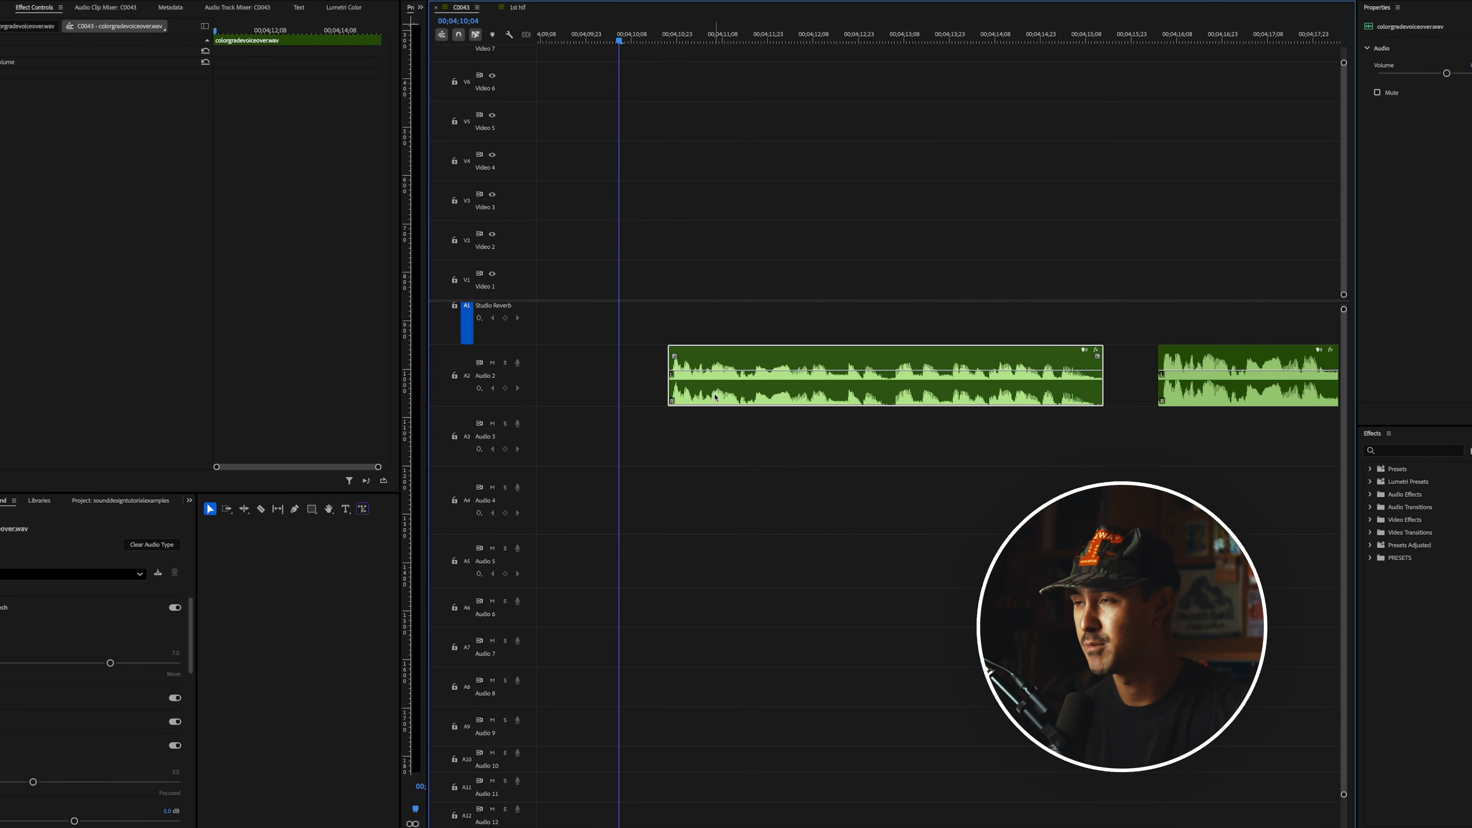
{"action": "scroll", "coordinate": [747, 394], "scroll_direction": "up", "scroll_amount": 1}
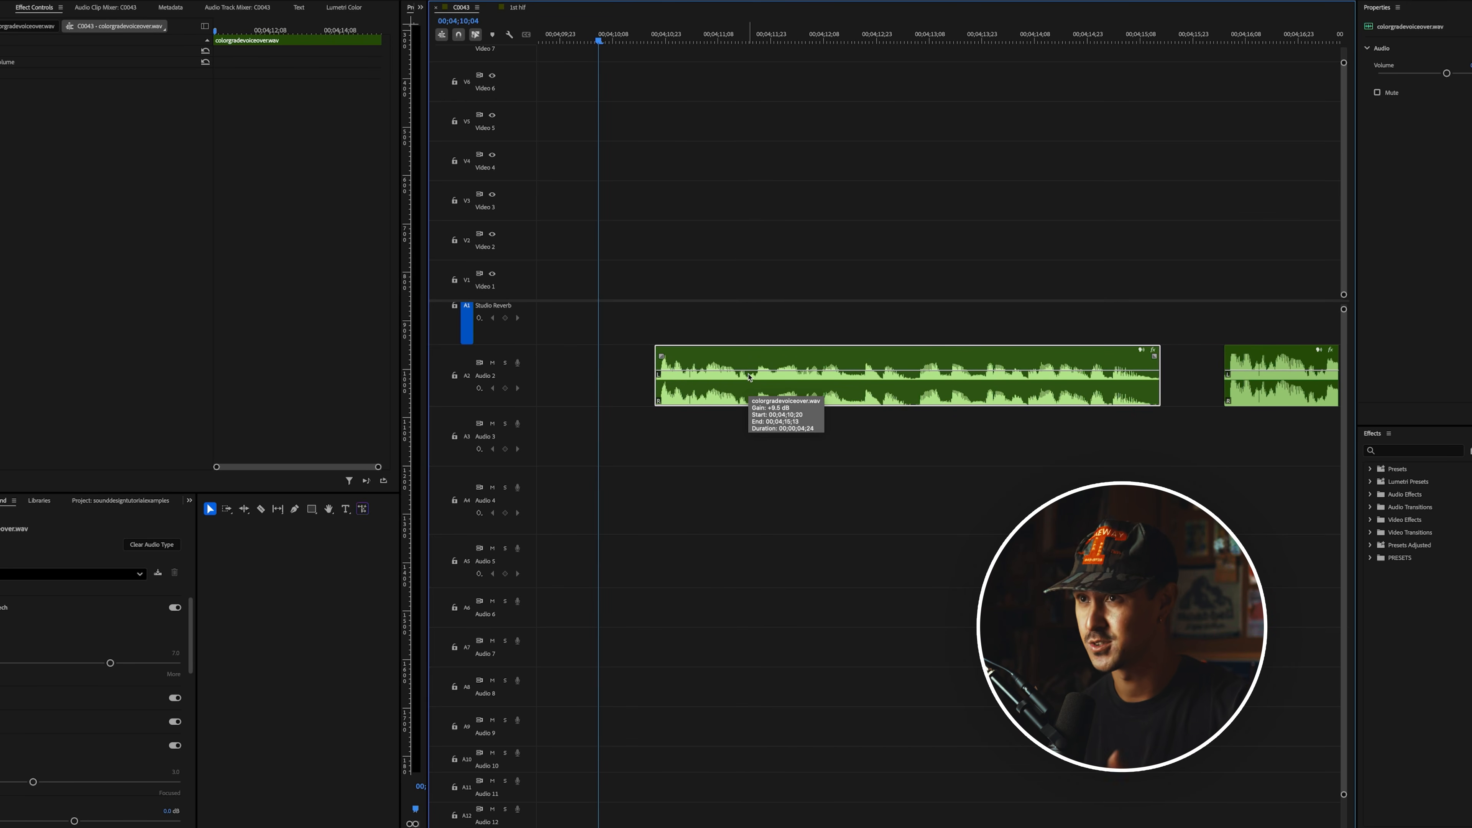
{"action": "scroll", "coordinate": [725, 359], "scroll_direction": "down", "scroll_amount": 2}
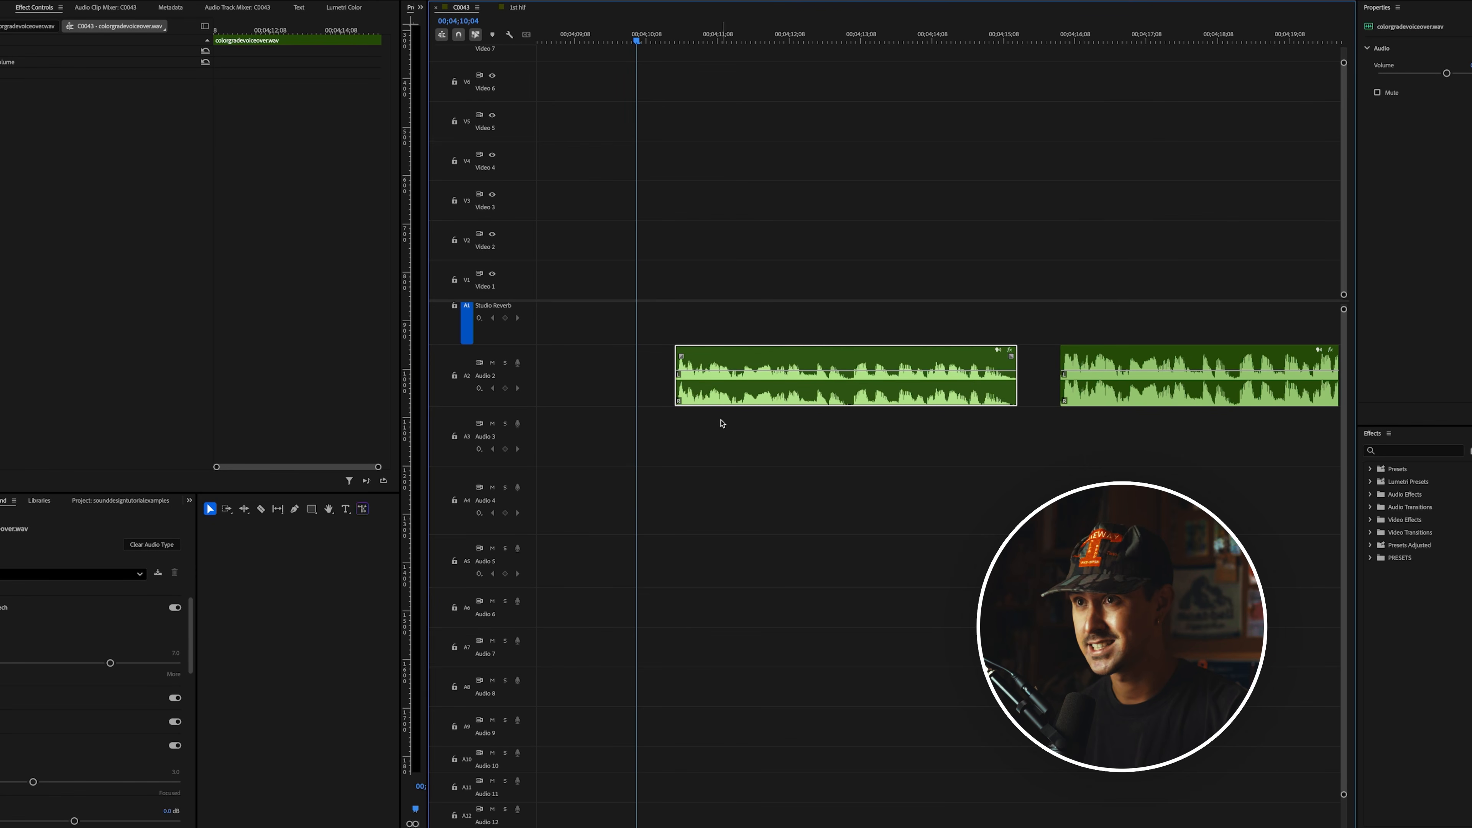
{"action": "scroll", "coordinate": [891, 432], "scroll_direction": "up", "scroll_amount": 2}
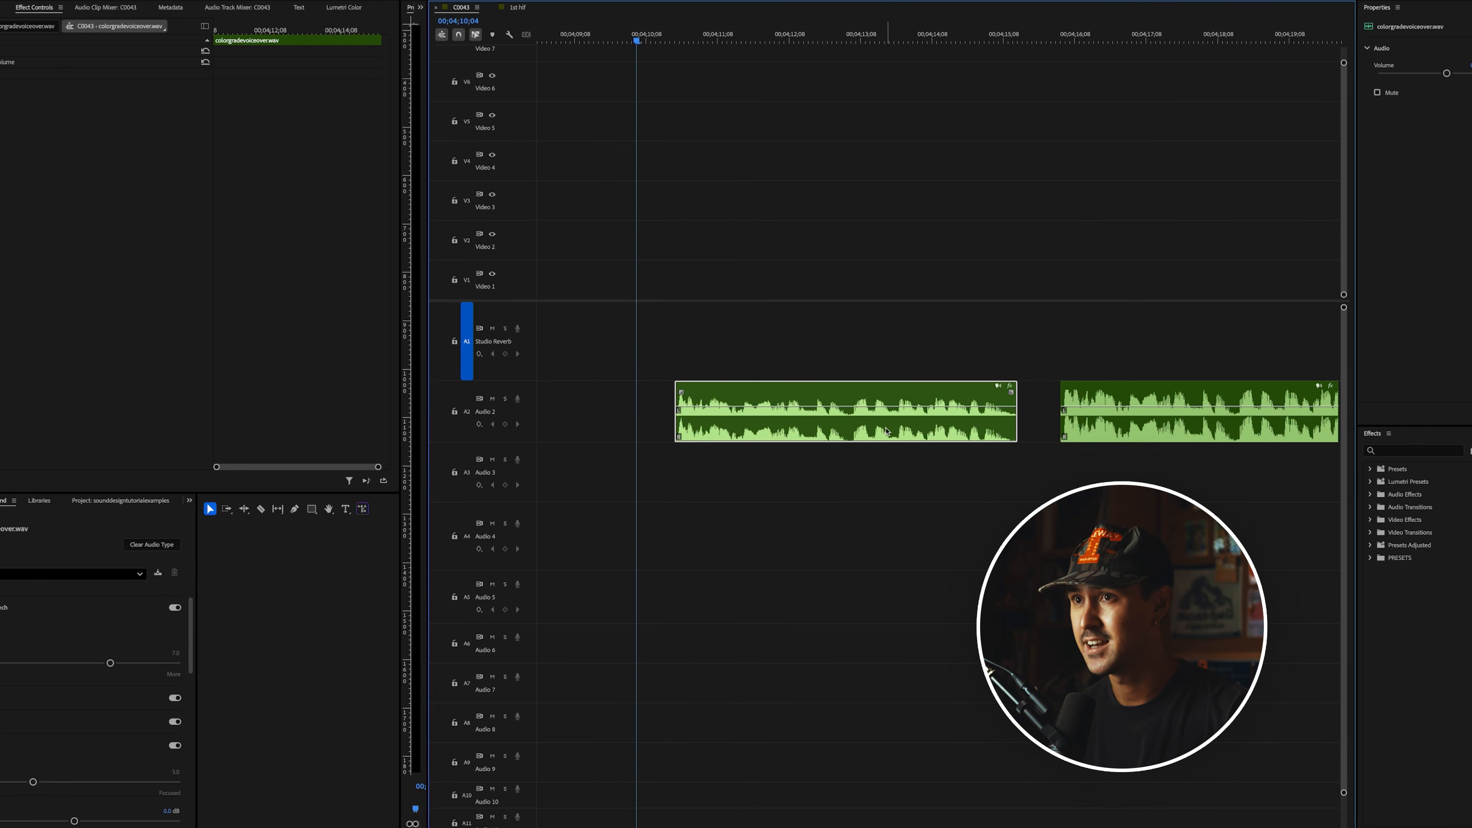
Play the first voiceover clip followed by the second one to compare how they sound
{"action": "key", "text": "space"}
{"action": "scroll", "coordinate": [780, 428], "scroll_direction": "up", "scroll_amount": 2}
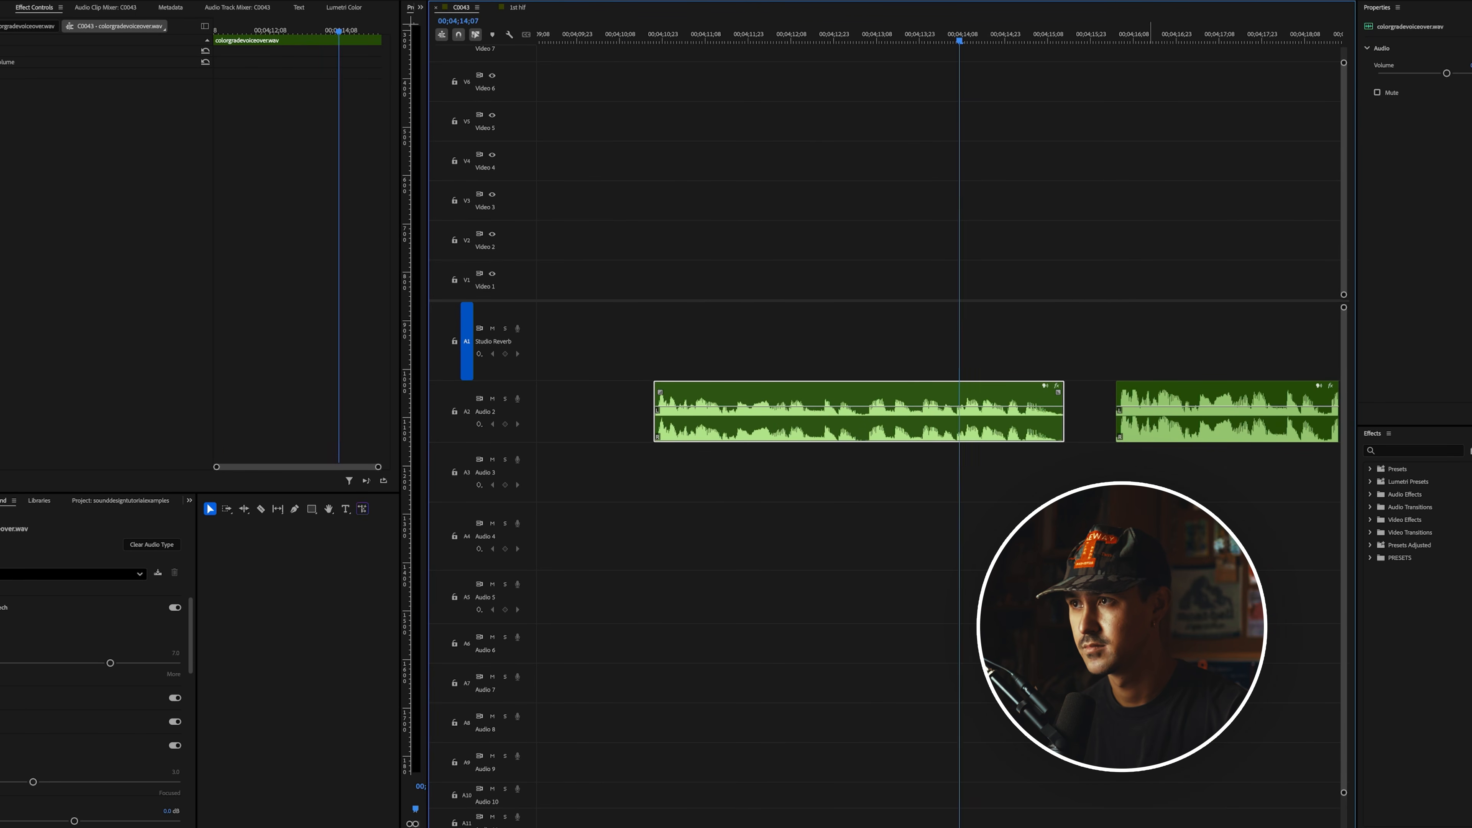
{"action": "key", "text": "space"}
{"action": "scroll", "coordinate": [1090, 458], "scroll_direction": "down", "scroll_amount": 2}
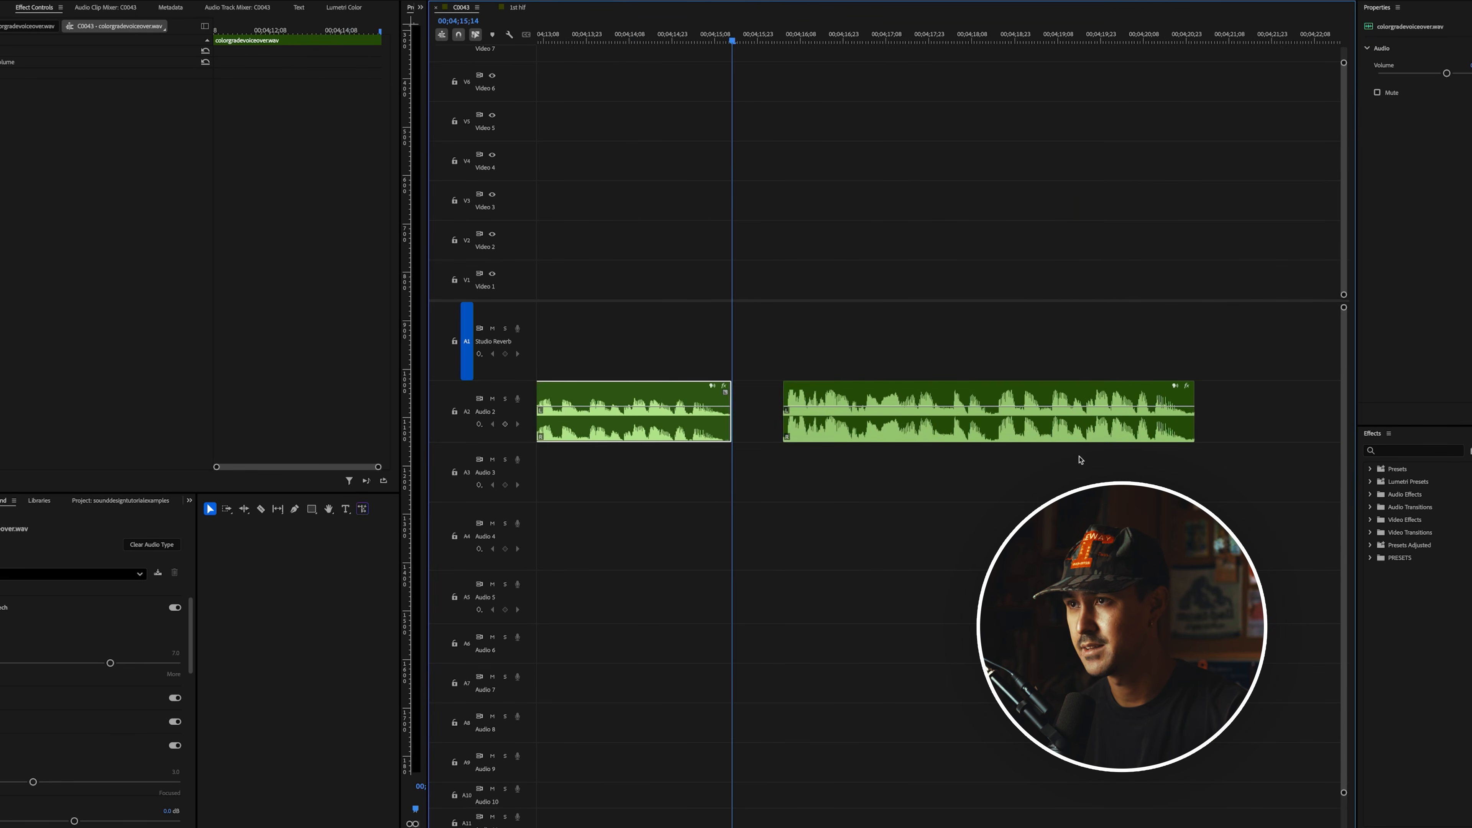
{"action": "scroll", "coordinate": [983, 439], "scroll_direction": "up", "scroll_amount": 1}
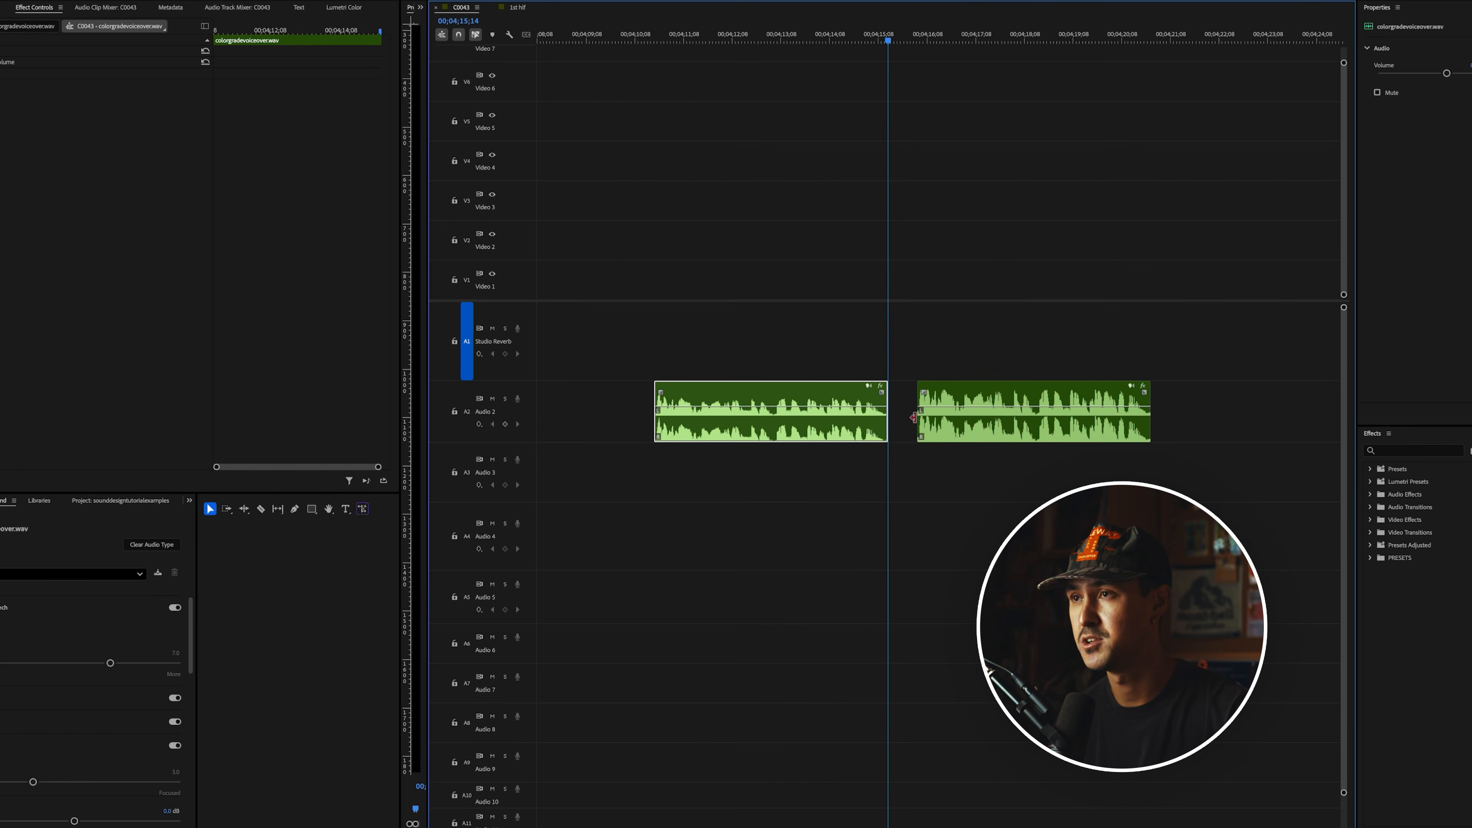
{"action": "key", "text": "space"}
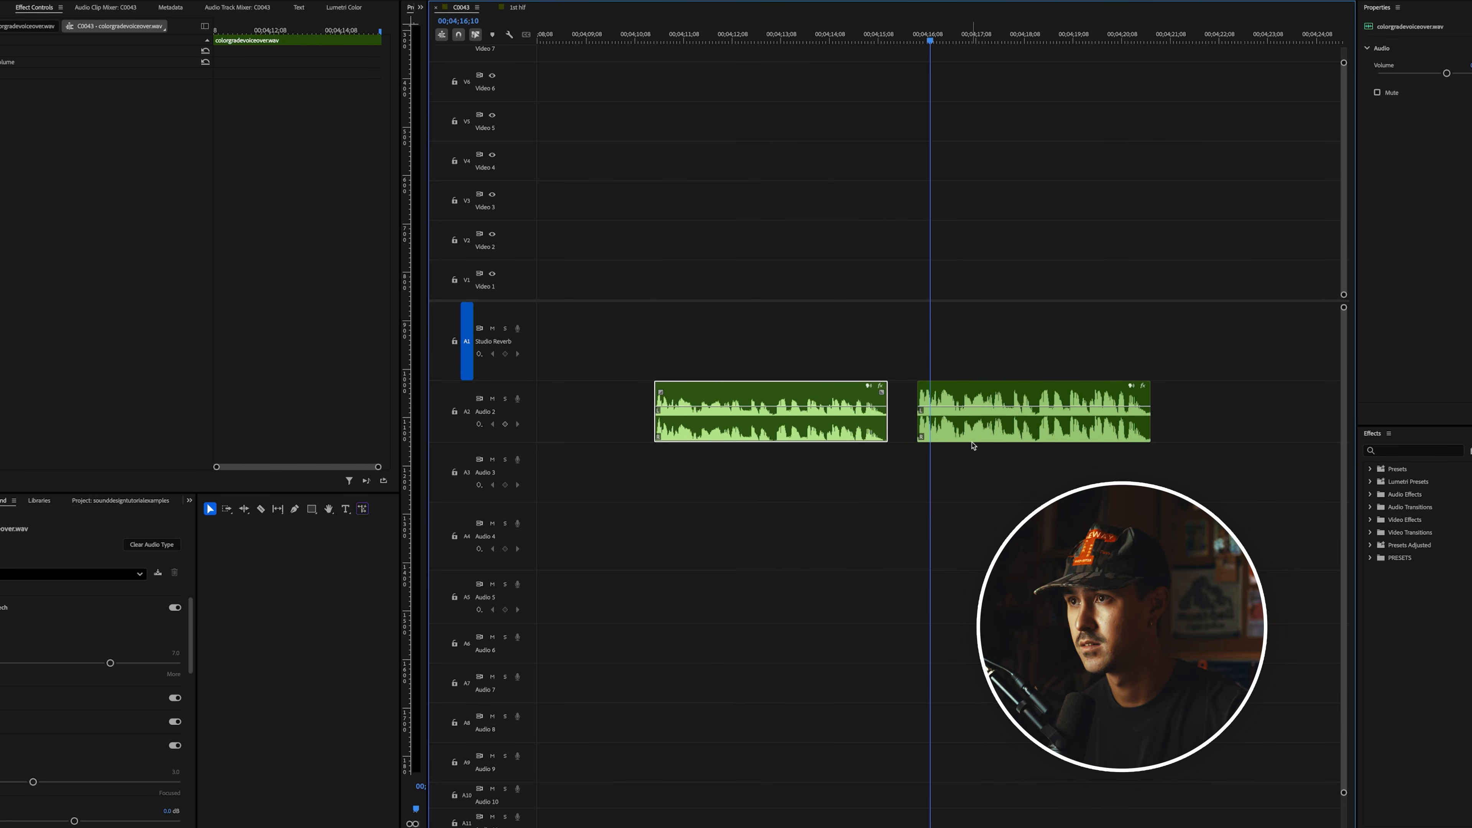
Stack the second voiceover clip over the first, trim its start to about midway, and crossfade the two on Audio 2
{"action": "left_click", "coordinate": [996, 434]}
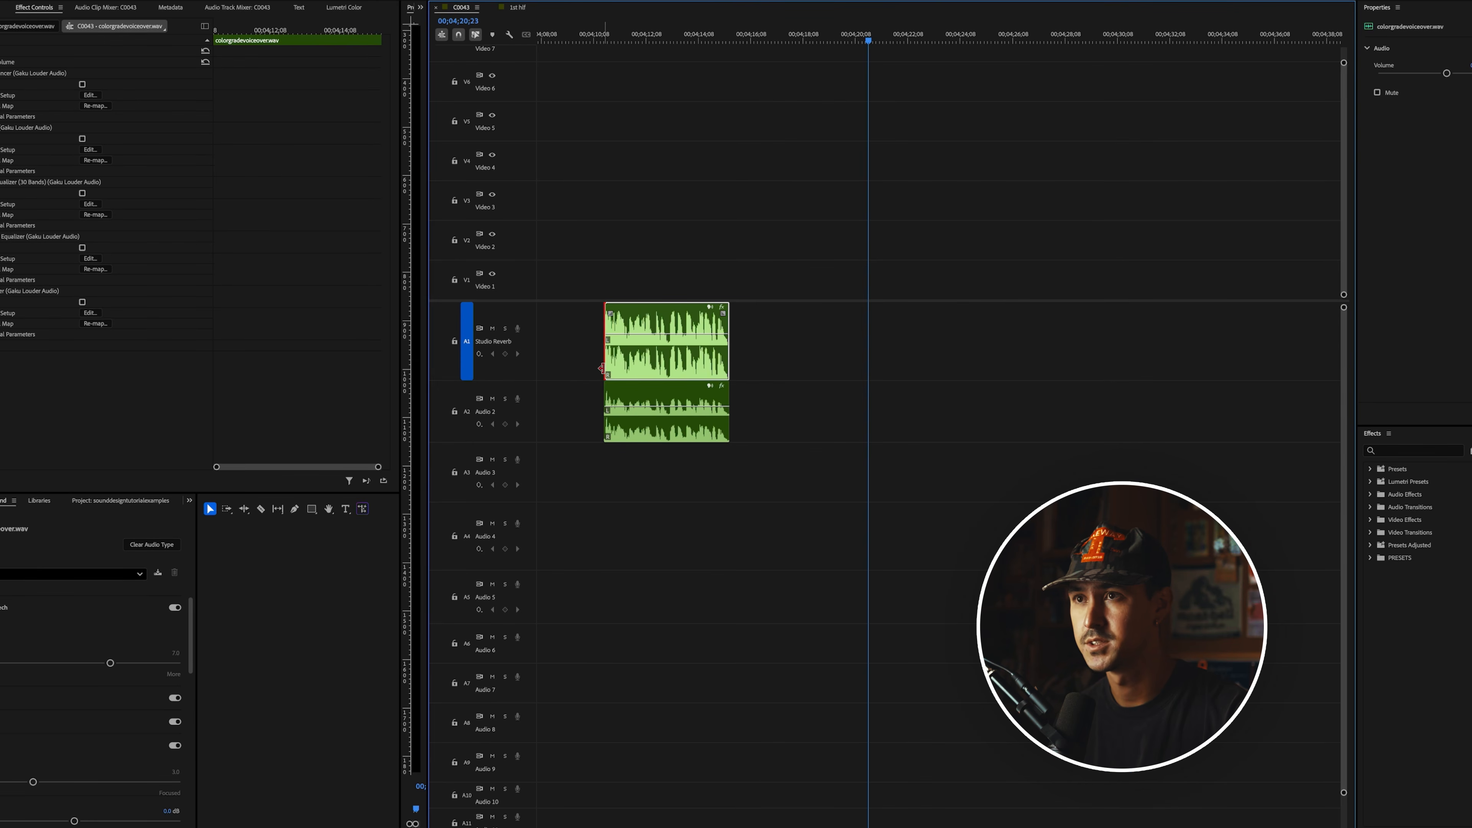
{"action": "left_click_drag", "start_coordinate": [601, 368], "coordinate": [677, 410]}
{"action": "scroll", "coordinate": [650, 409], "scroll_direction": "up", "scroll_amount": 2}
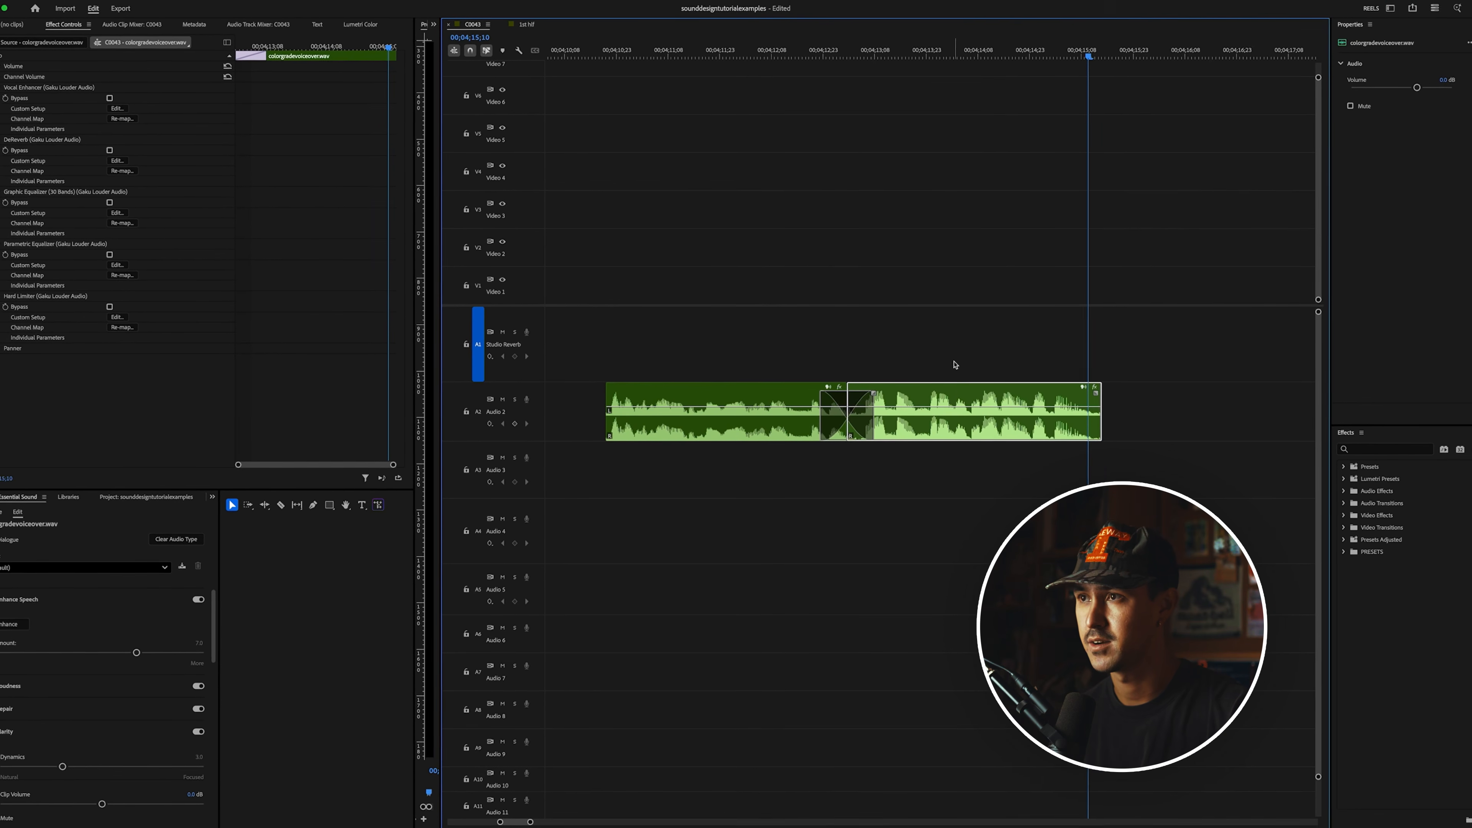
Play across the voiceover crossfade, select the second clip to show its effects, and place the playhead inside it
{"action": "left_click", "coordinate": [1045, 369]}
{"action": "left_click", "coordinate": [930, 418]}
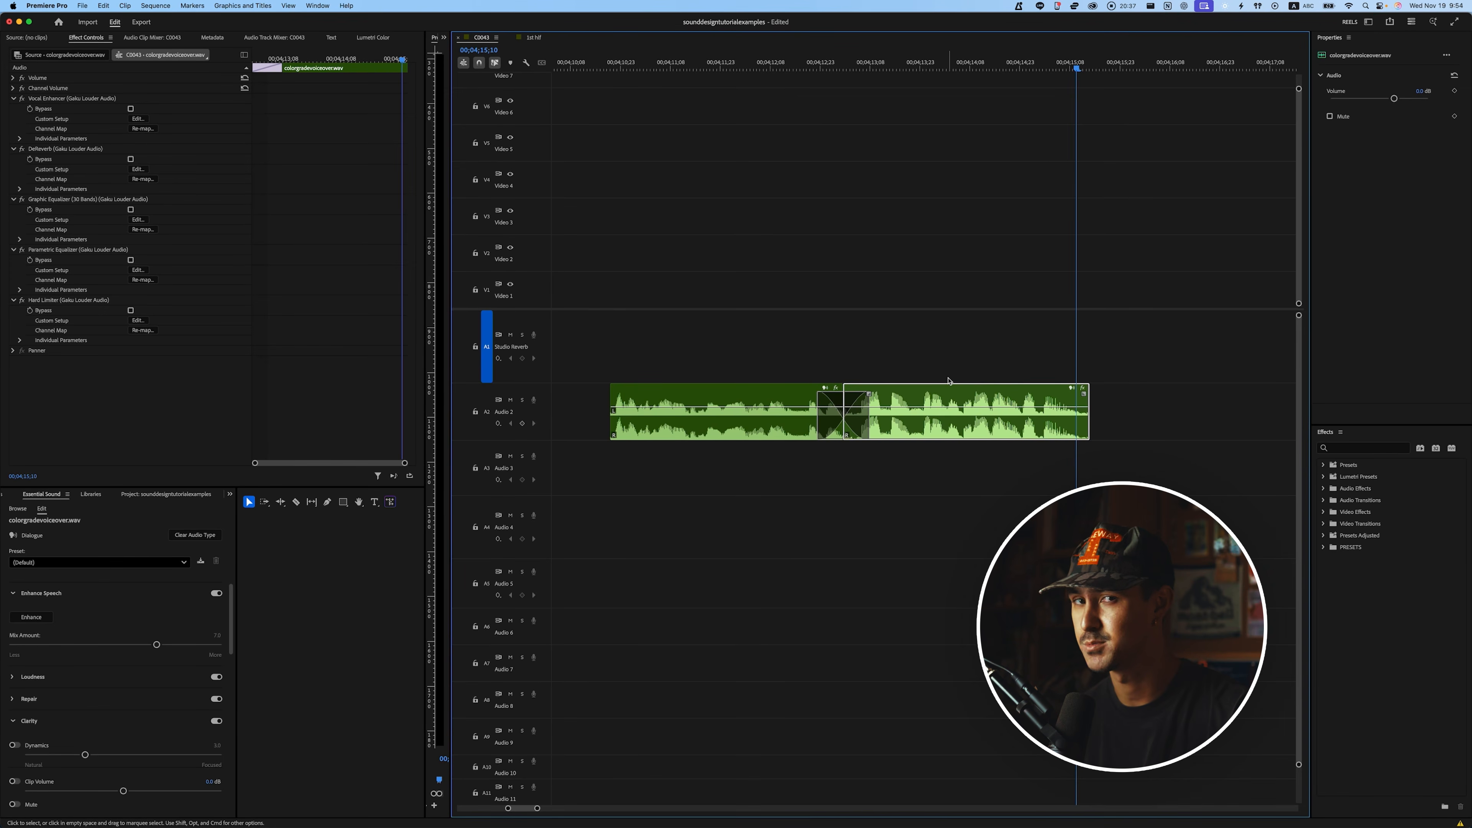
{"action": "key", "text": "space"}
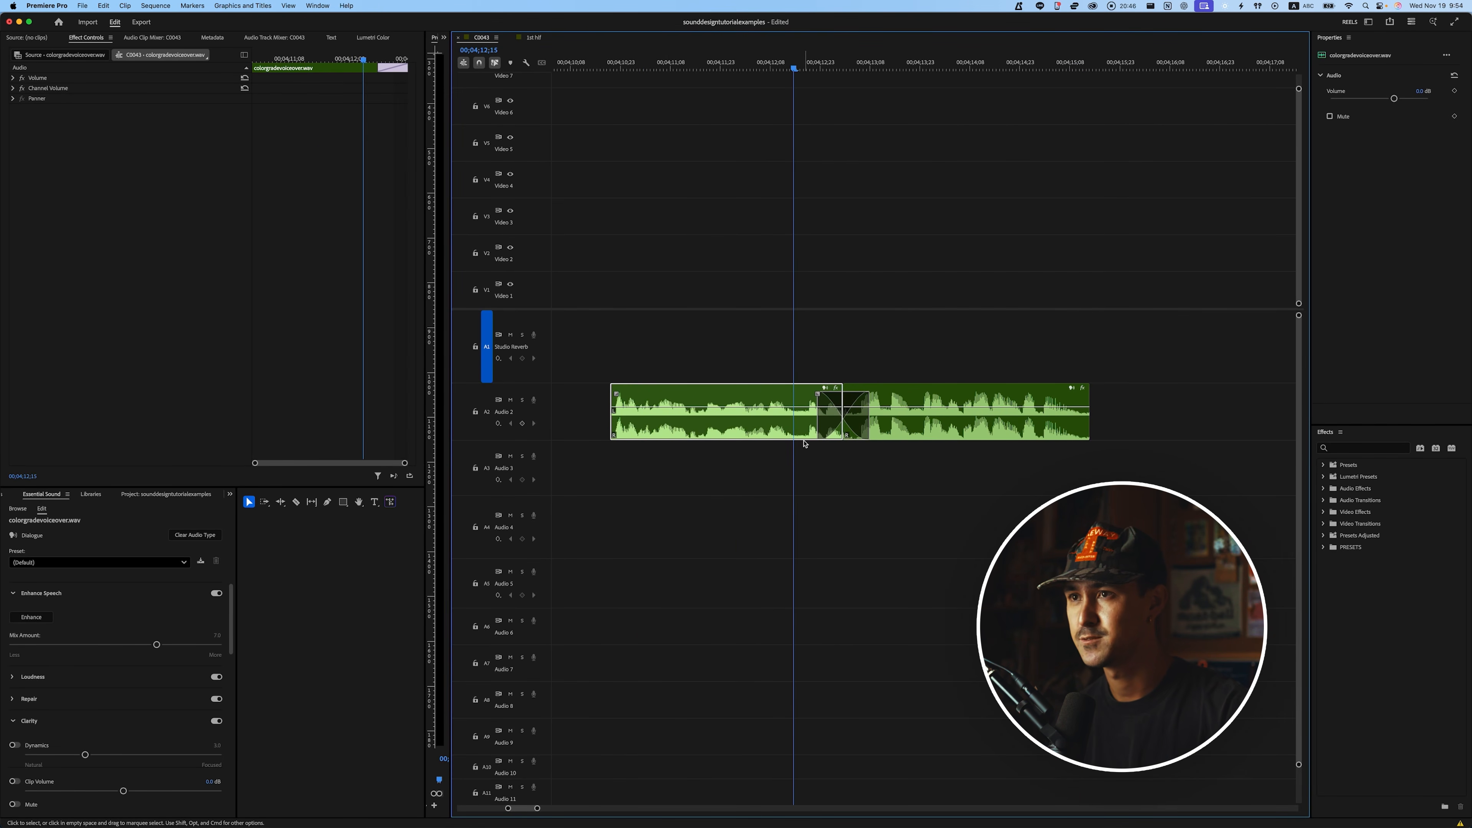
{"action": "left_click", "coordinate": [957, 430]}
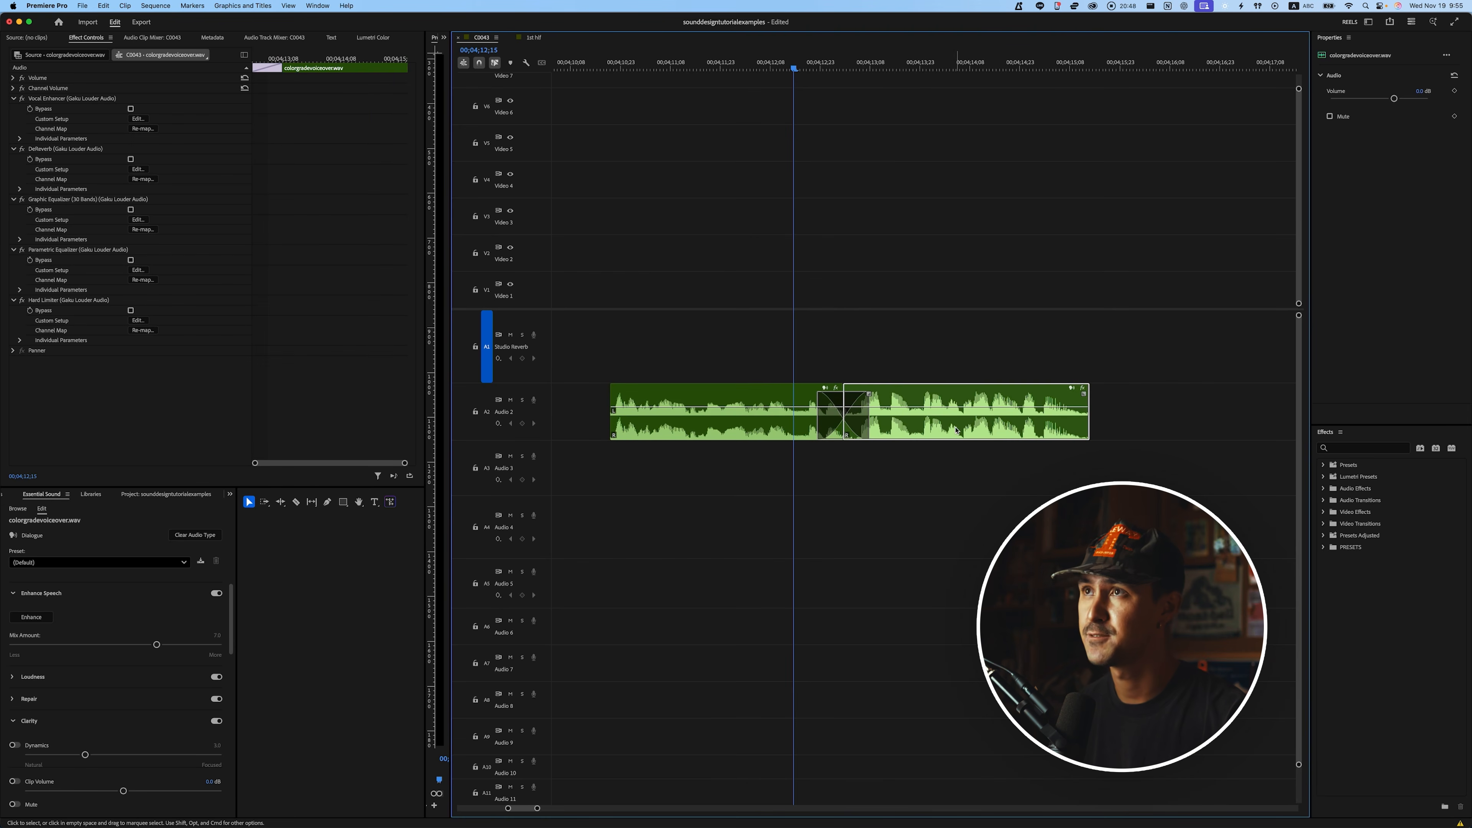
{"action": "left_click", "coordinate": [931, 60]}
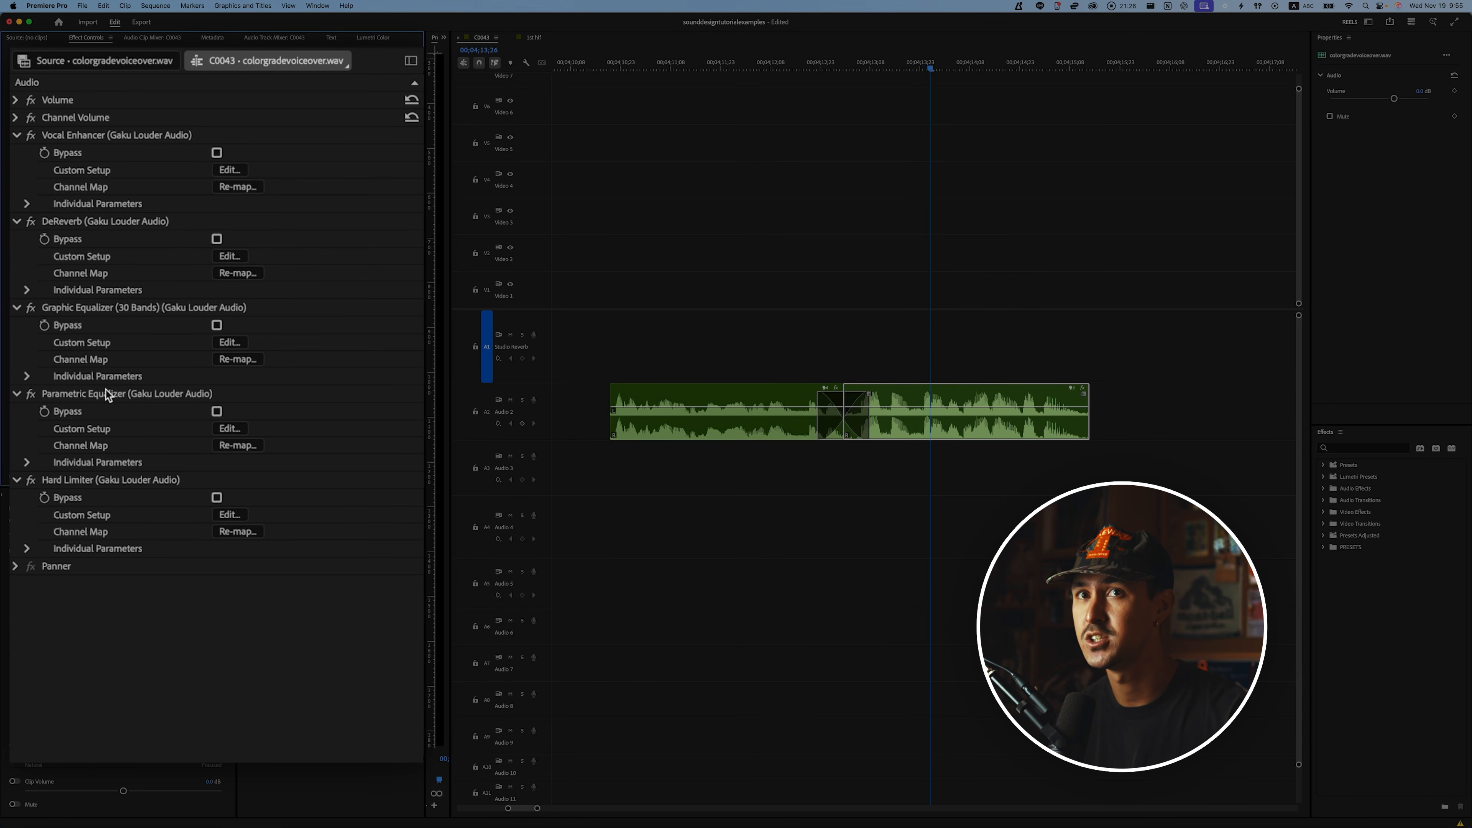
Turn off the DeReverb, Graphic Equalizer (30 Bands) and Hard Limiter effects on the second voiceover clip and play it
{"action": "left_click", "coordinate": [32, 308]}
{"action": "left_click", "coordinate": [31, 222]}
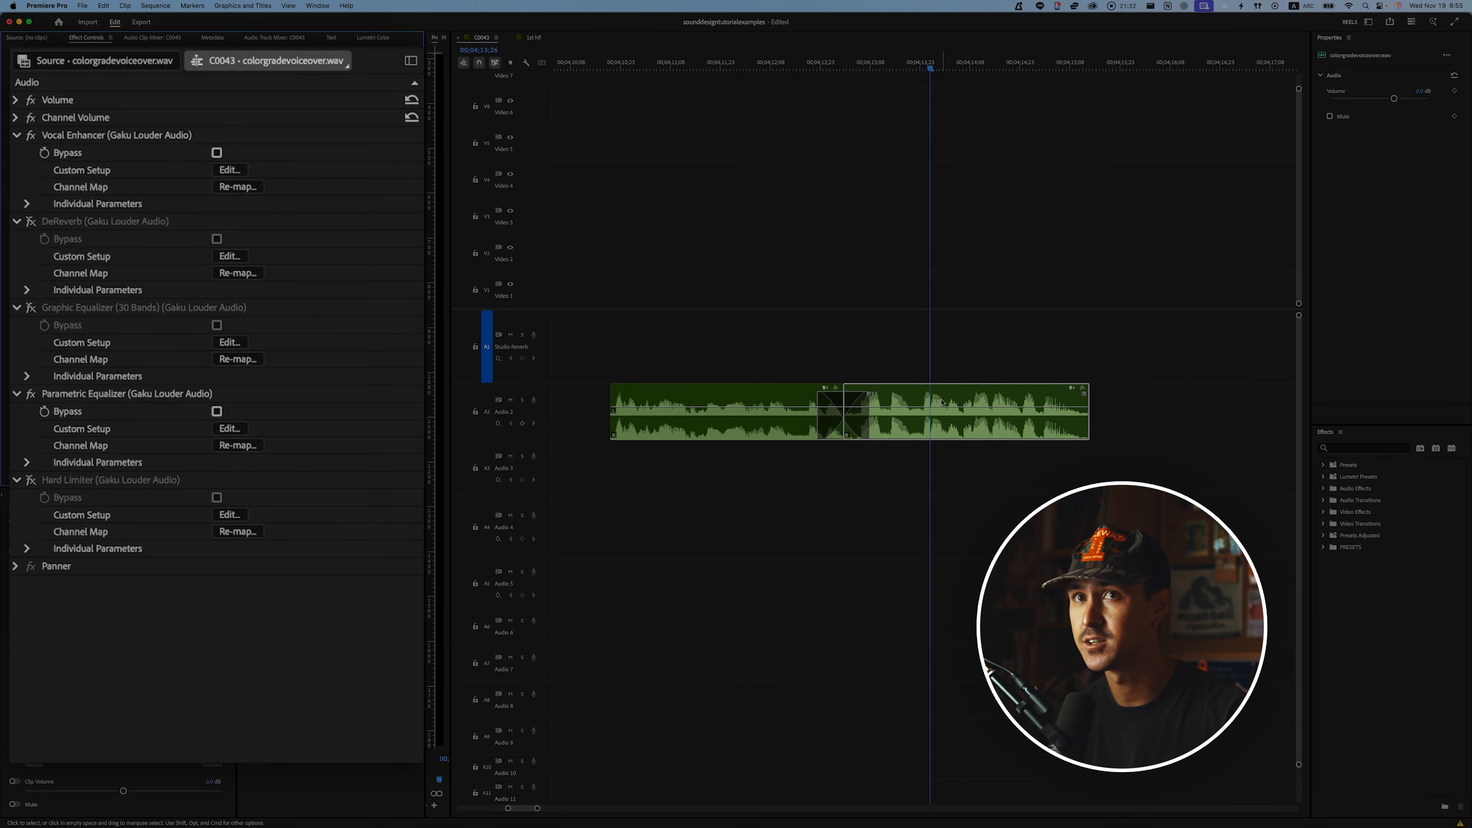
{"action": "key", "text": "space"}
{"action": "left_click", "coordinate": [919, 65]}
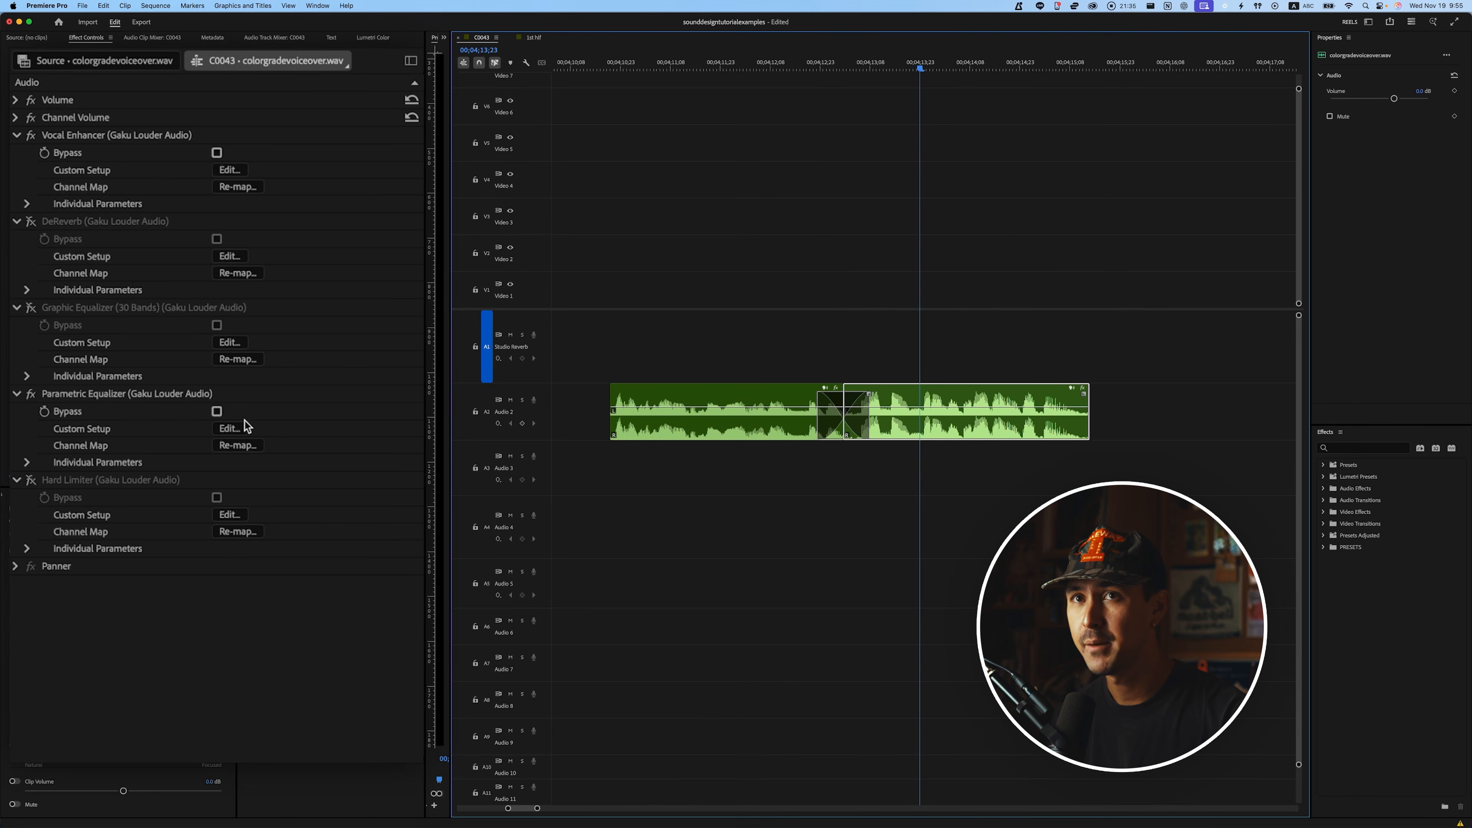
Open the Parametric Equalizer's custom setup and locate the Parametric Equalizer audio effect by searching the effects for "parametr"
{"action": "left_click", "coordinate": [229, 429]}
{"action": "left_click", "coordinate": [1368, 450]}
{"action": "type", "text": "param"}
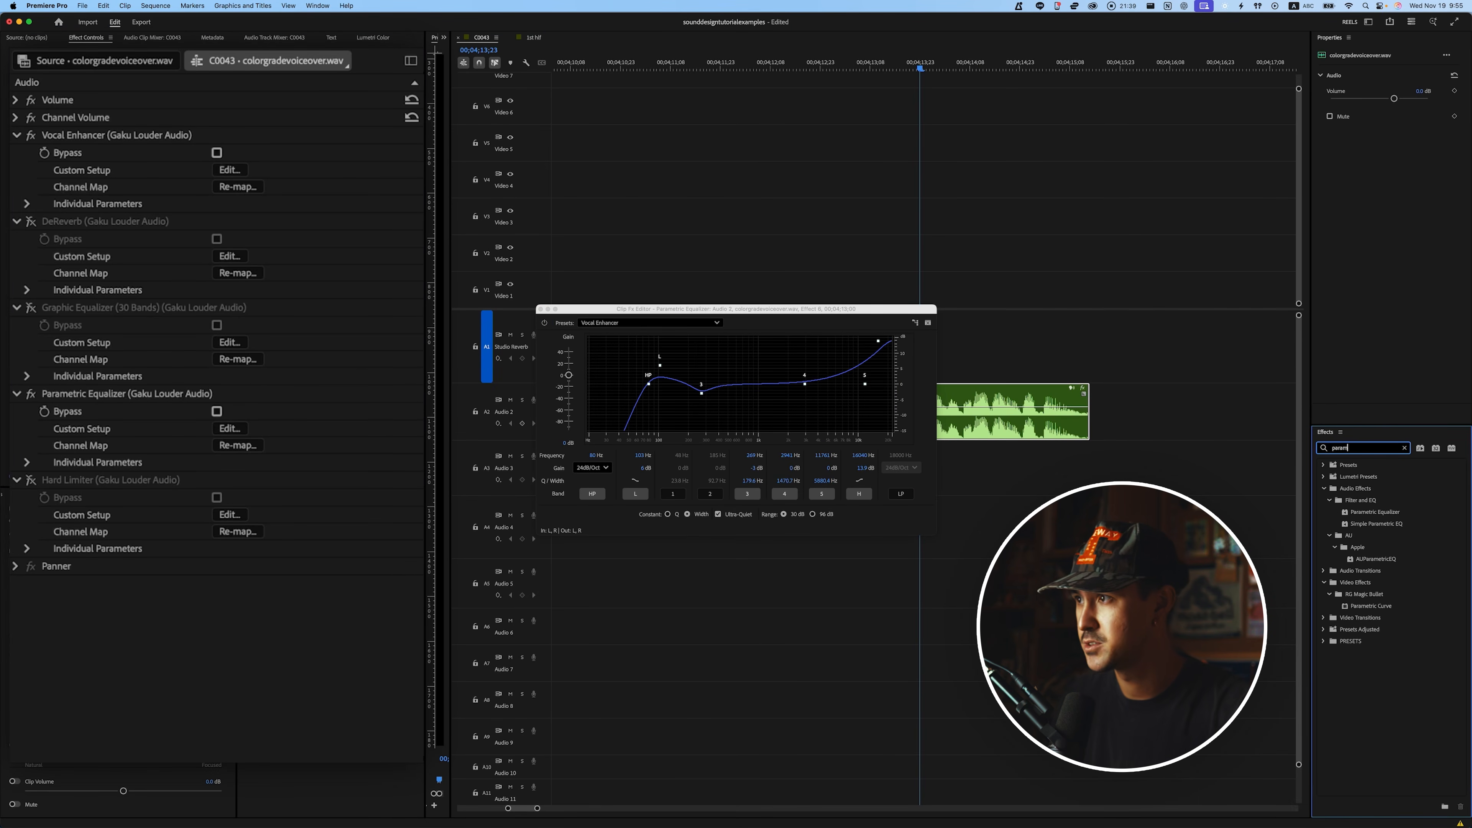
{"action": "type", "text": "etr"}
{"action": "left_click", "coordinate": [1393, 513]}
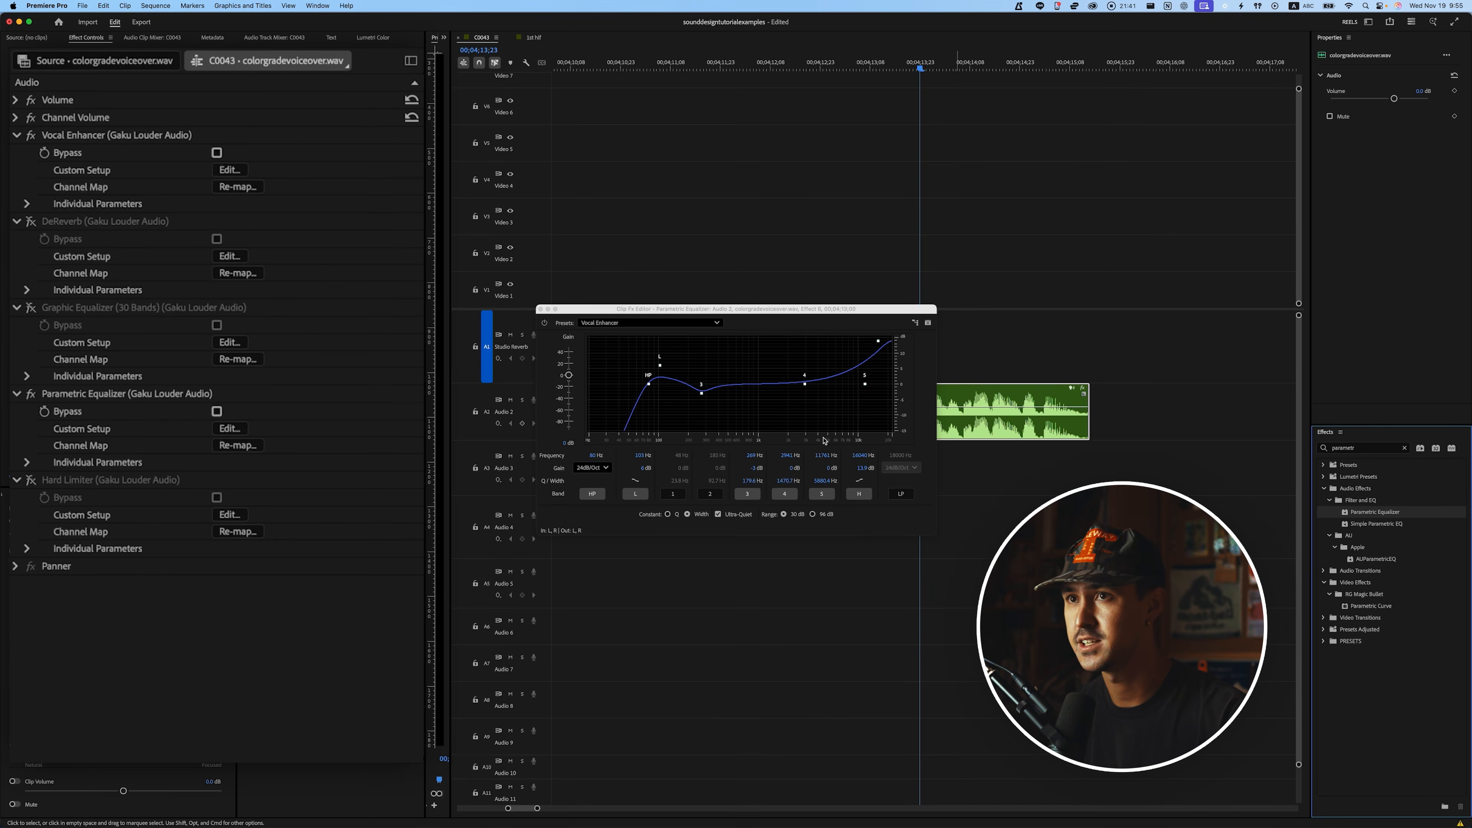
Switch the Parametric Equalizer preset to (Default) and back to Vocal Enhancer
{"action": "left_click", "coordinate": [619, 323]}
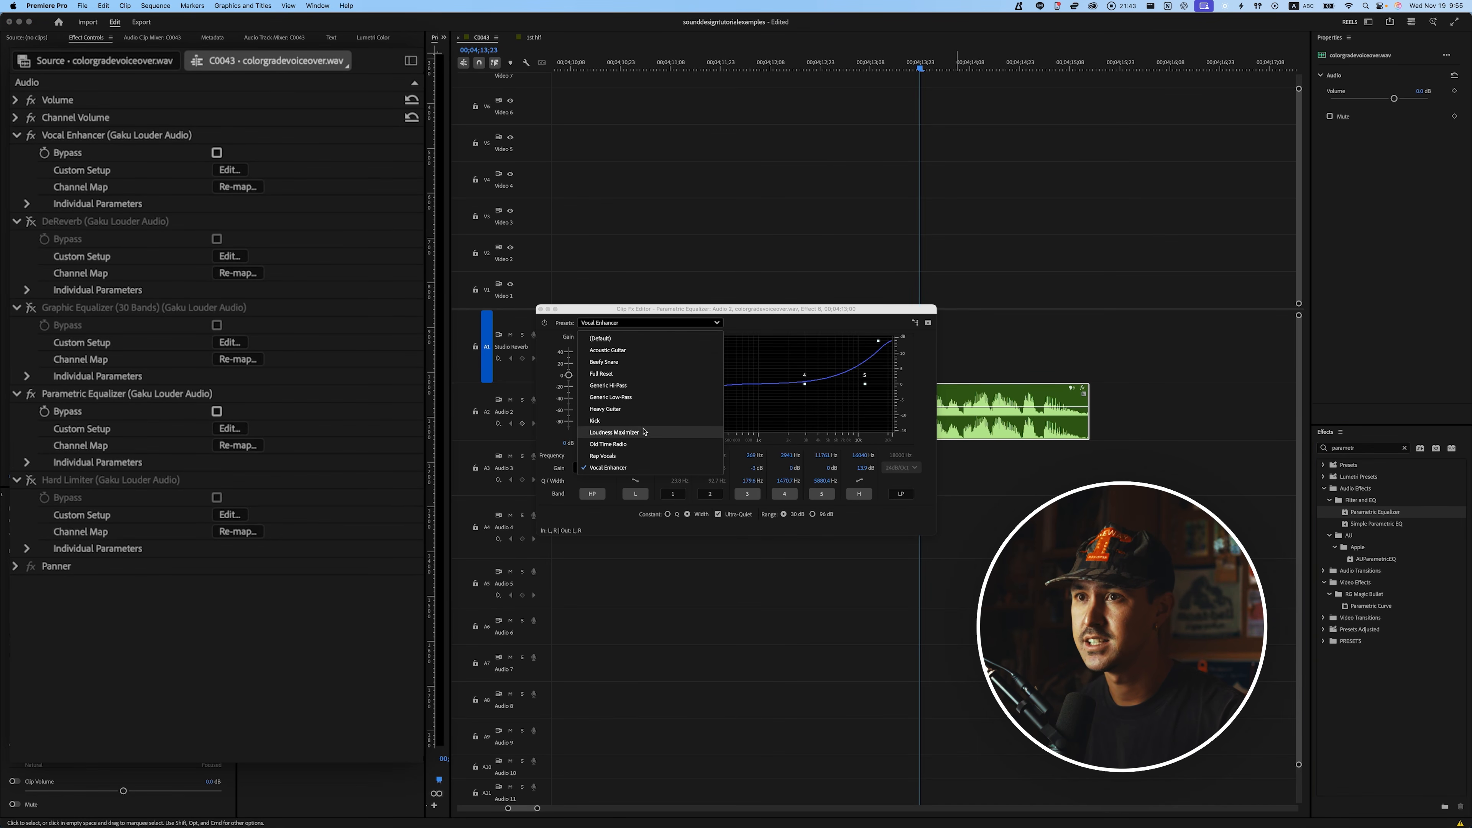
{"action": "left_click", "coordinate": [600, 338]}
{"action": "left_click", "coordinate": [619, 323]}
{"action": "left_click", "coordinate": [619, 468]}
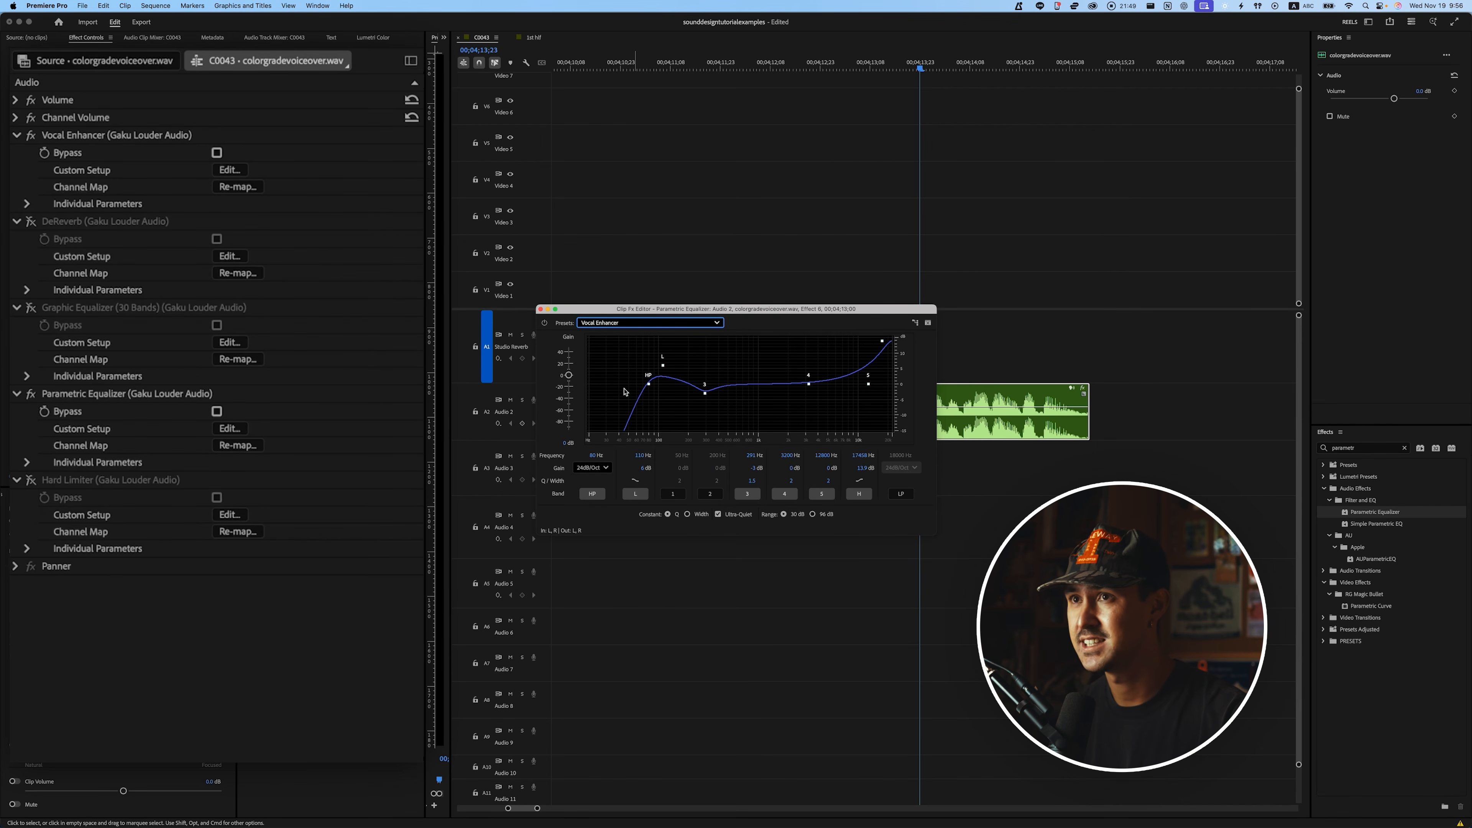
Close the Parametric Equalizer setup, search the effects for "vocal", and view the Vocal Enhancer's presets in its custom setup
{"action": "left_click", "coordinate": [539, 309]}
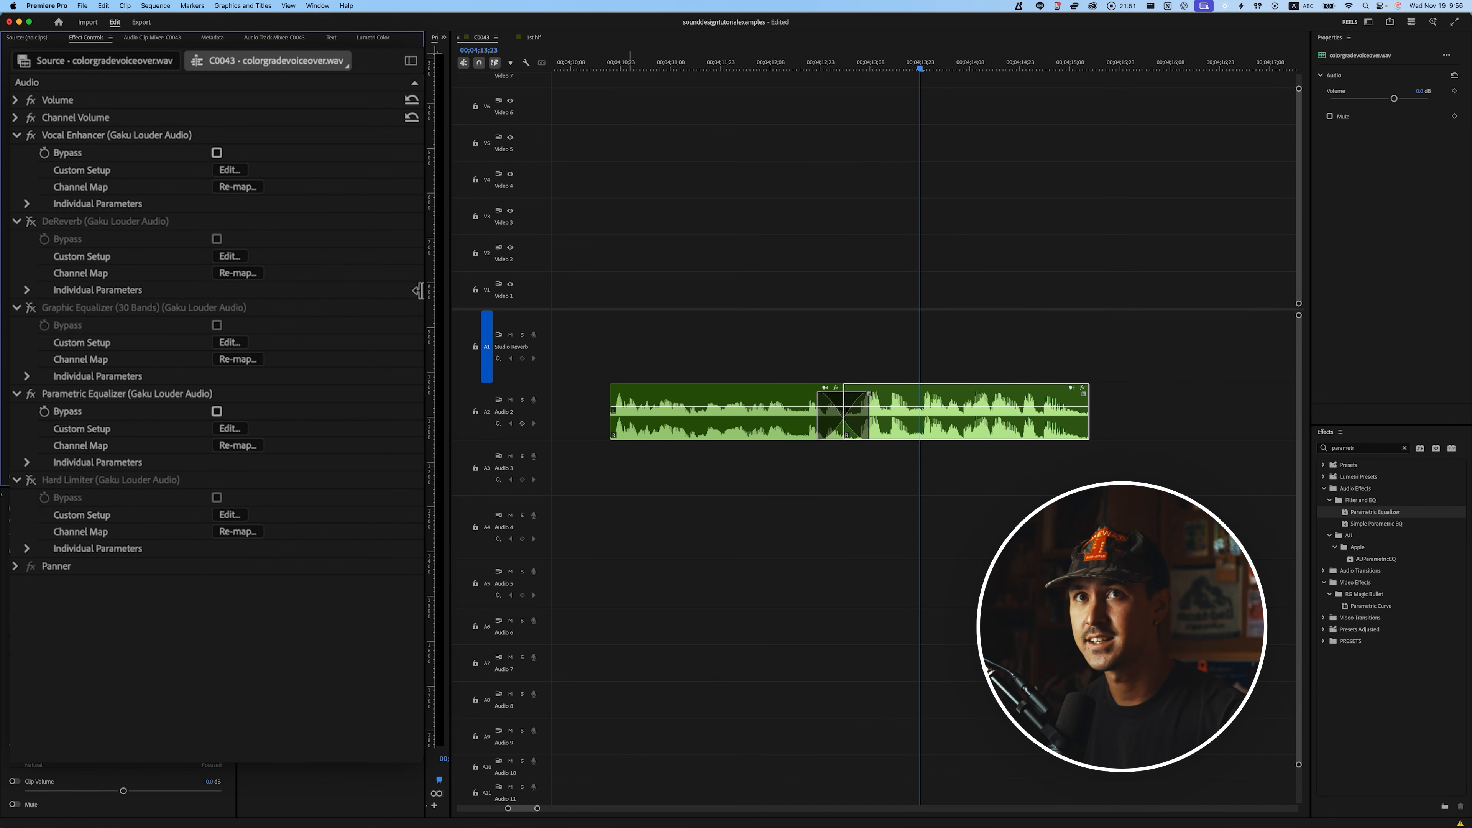
{"action": "left_click", "coordinate": [1352, 449]}
{"action": "type", "text": "vocal"}
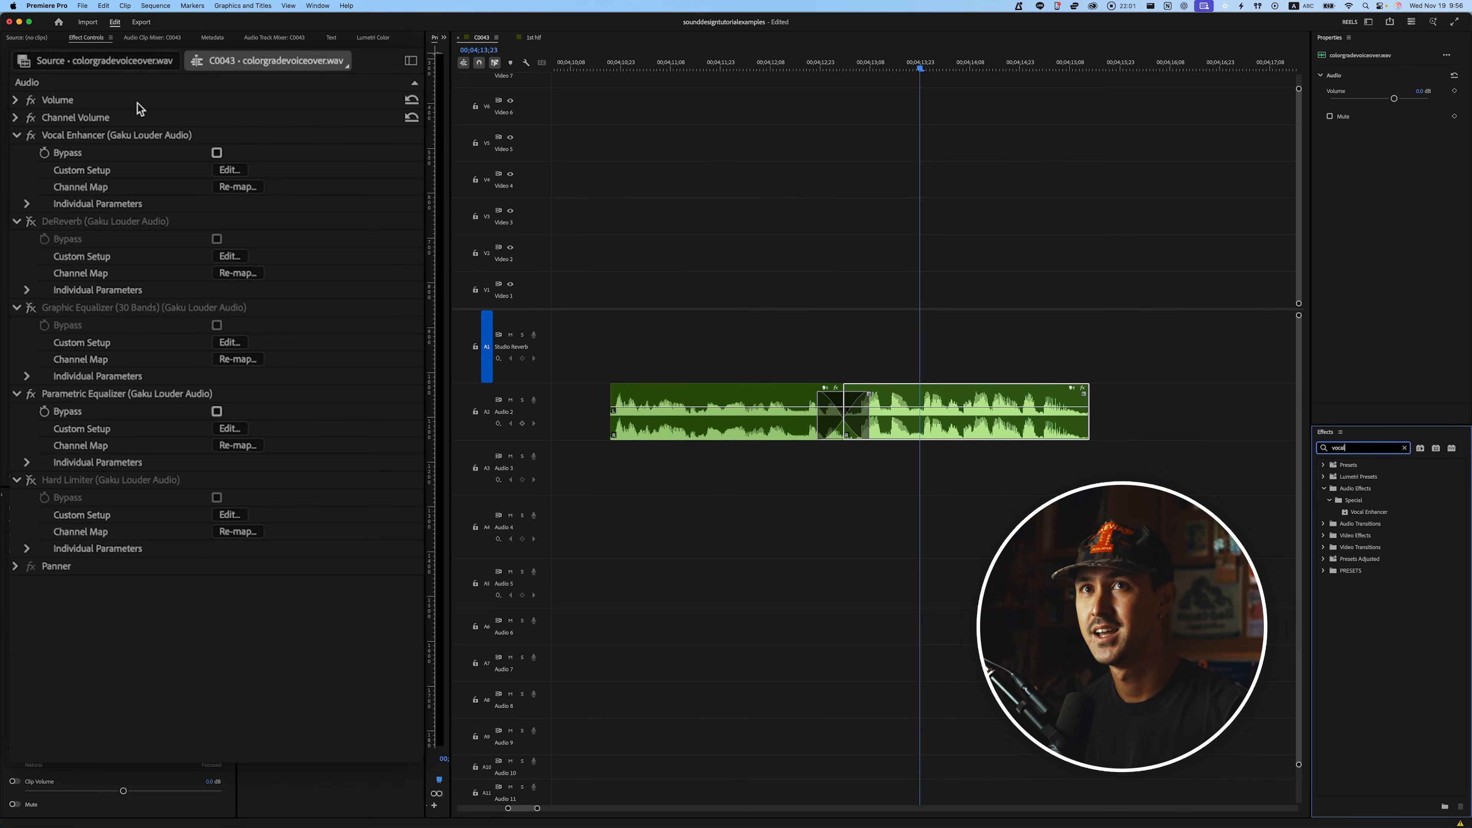
{"action": "left_click", "coordinate": [229, 169]}
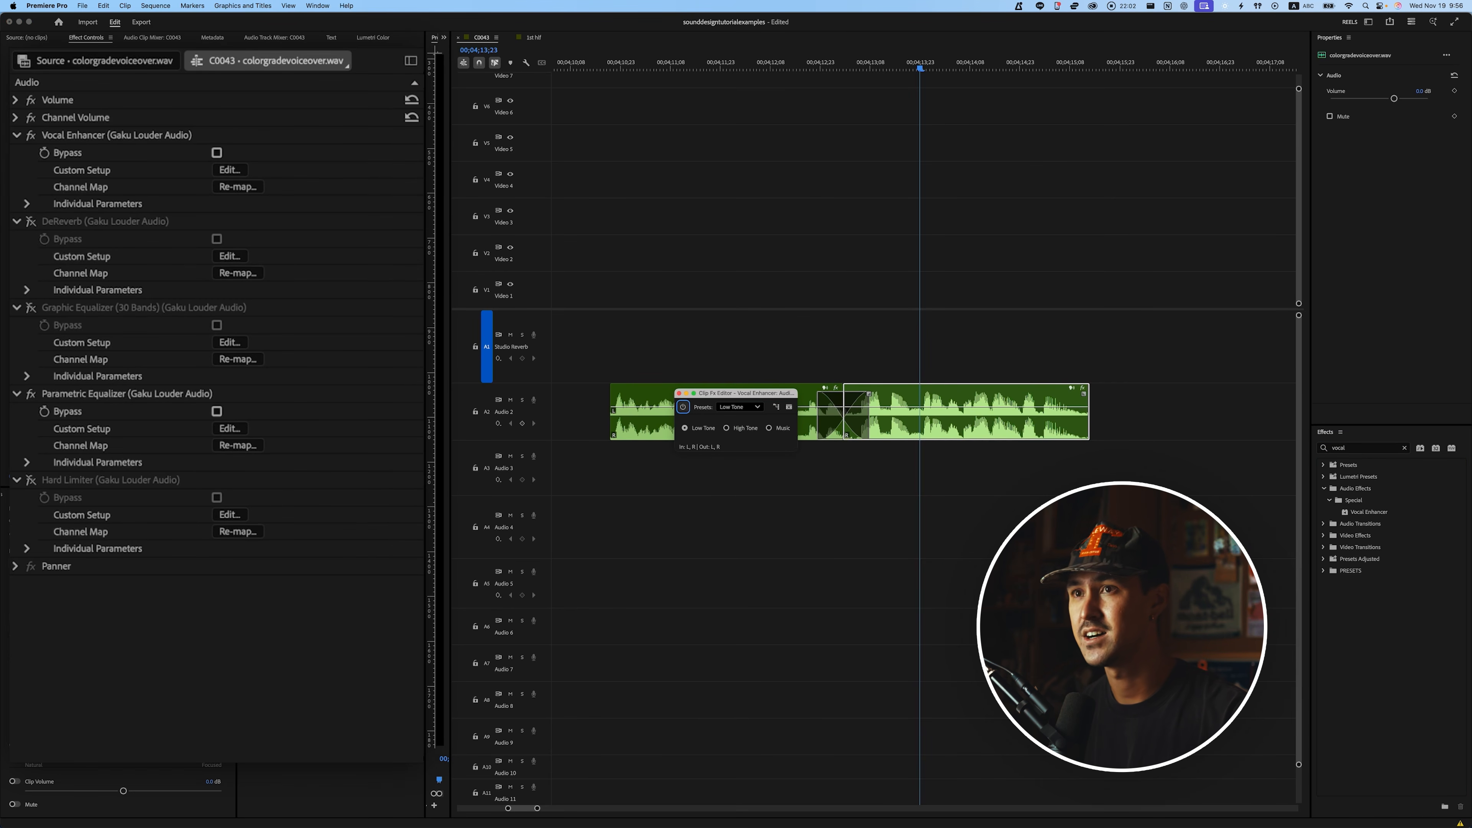
{"action": "left_click", "coordinate": [741, 407]}
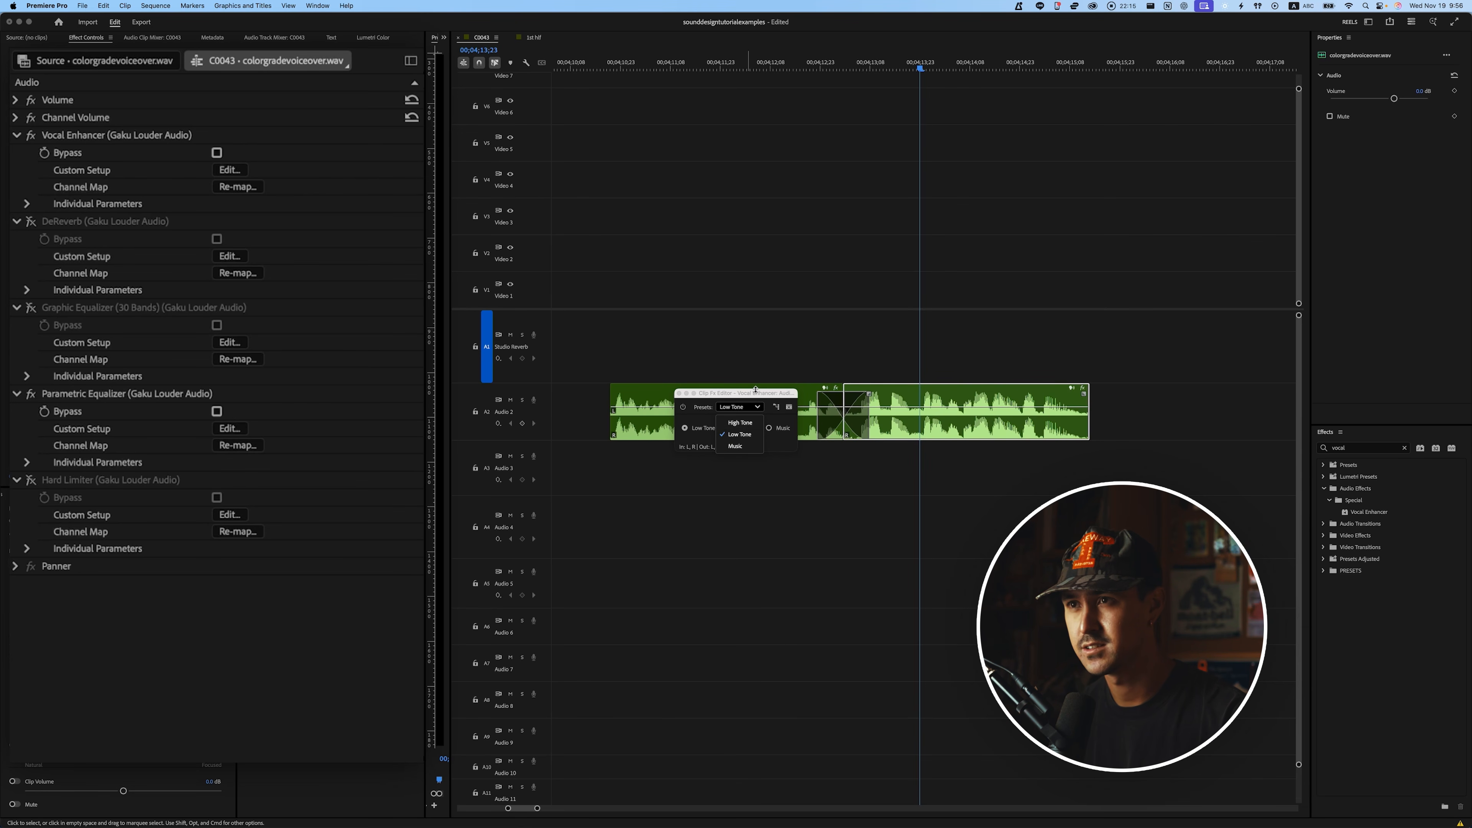
{"action": "left_click", "coordinate": [695, 404]}
{"action": "left_click", "coordinate": [679, 394]}
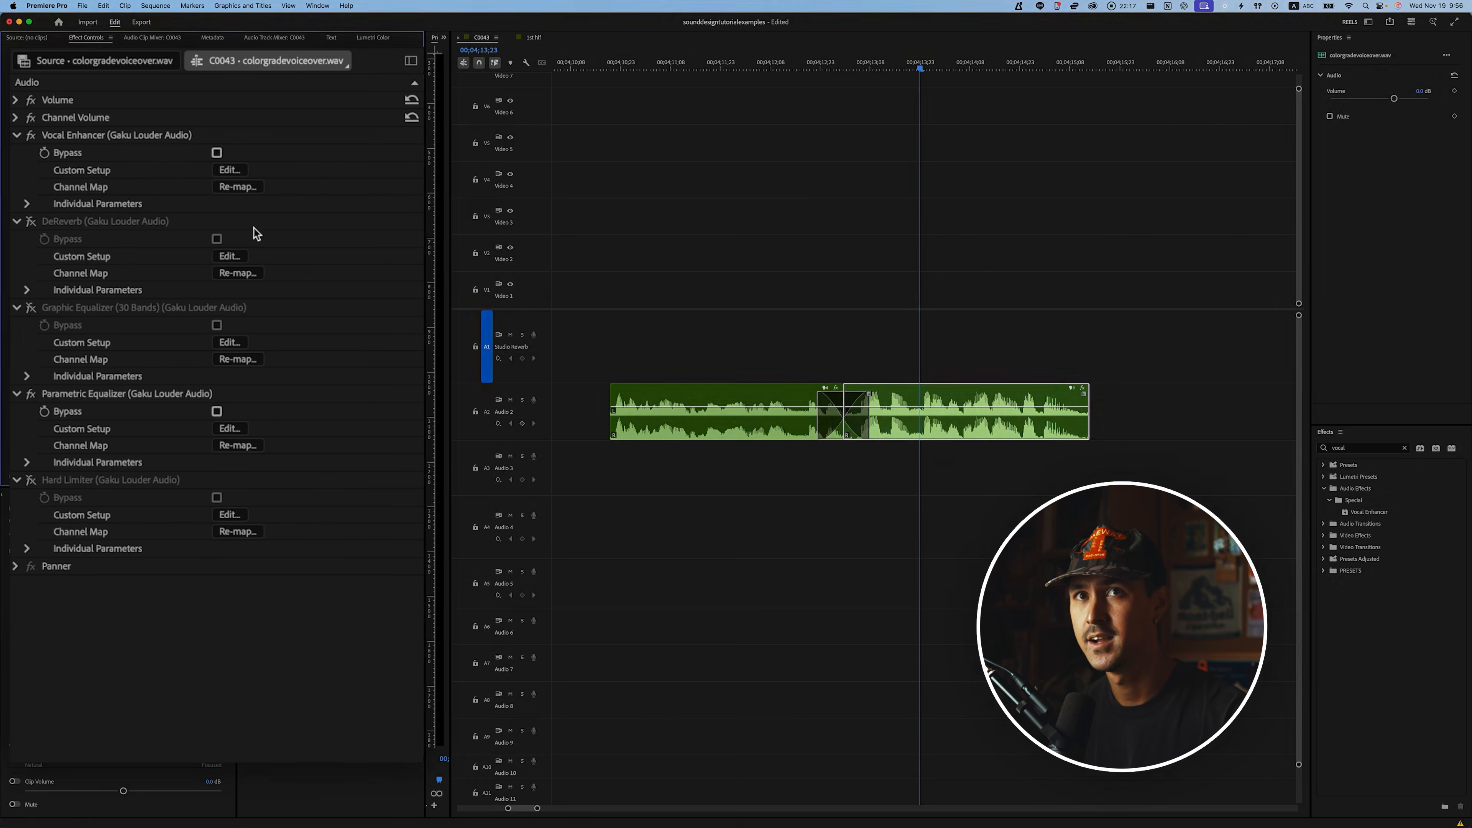
Turn the DeReverb effect back on and choose the (Default) preset in its custom setup
{"action": "left_click", "coordinate": [30, 222]}
{"action": "left_click", "coordinate": [230, 255]}
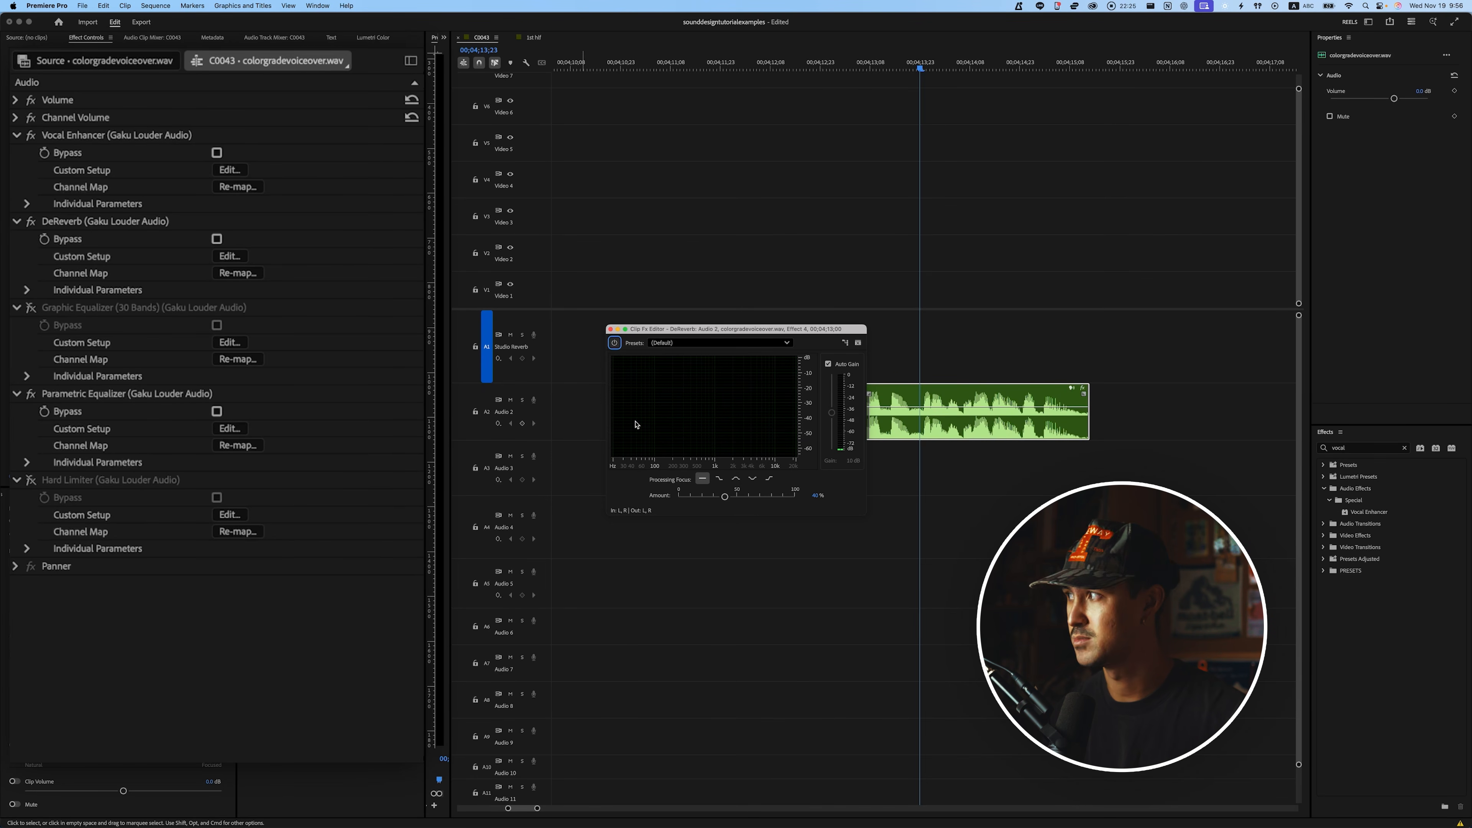
{"action": "left_click", "coordinate": [717, 343]}
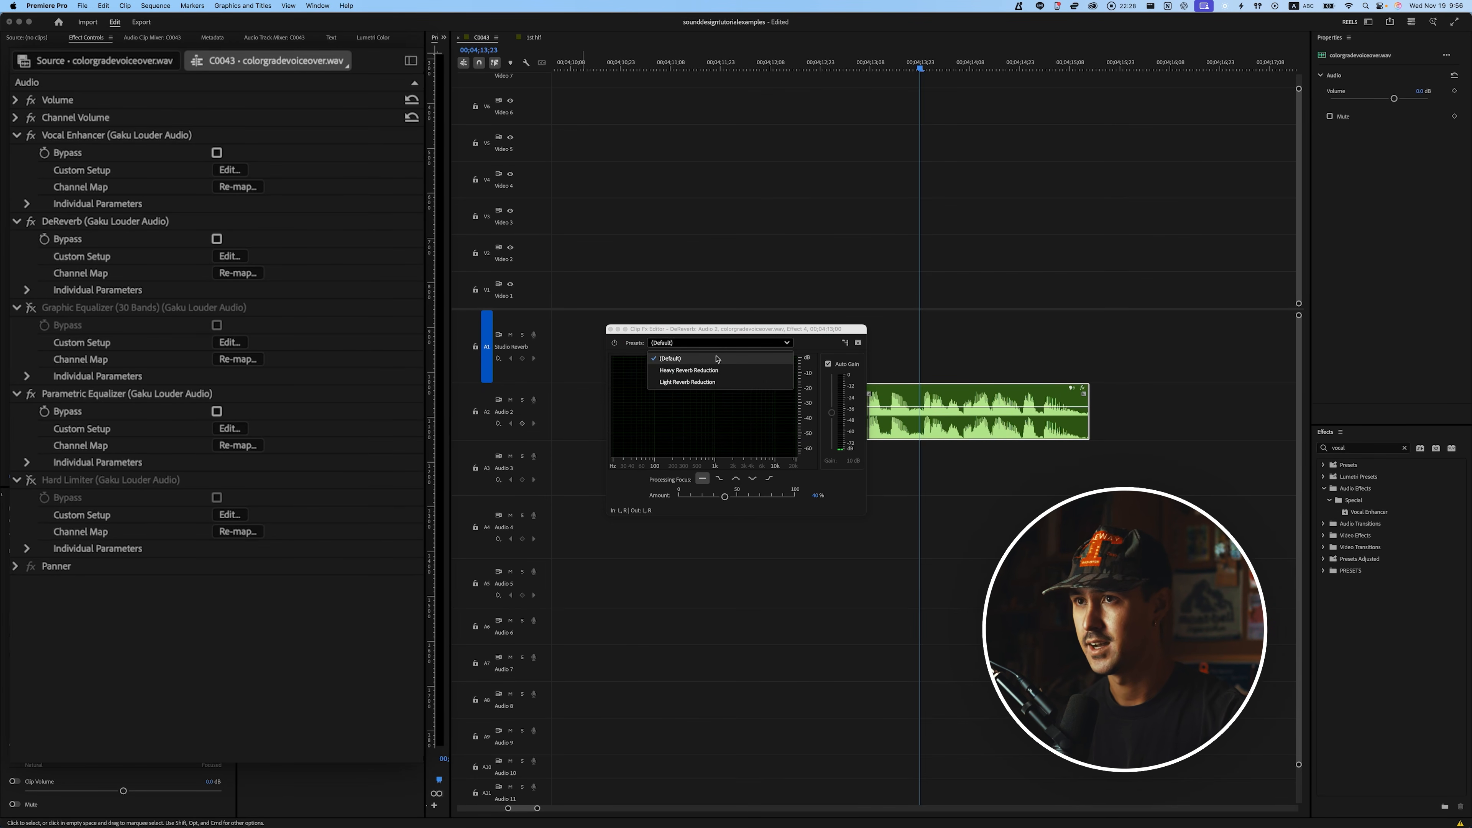
{"action": "left_click", "coordinate": [717, 359]}
{"action": "left_click", "coordinate": [610, 329]}
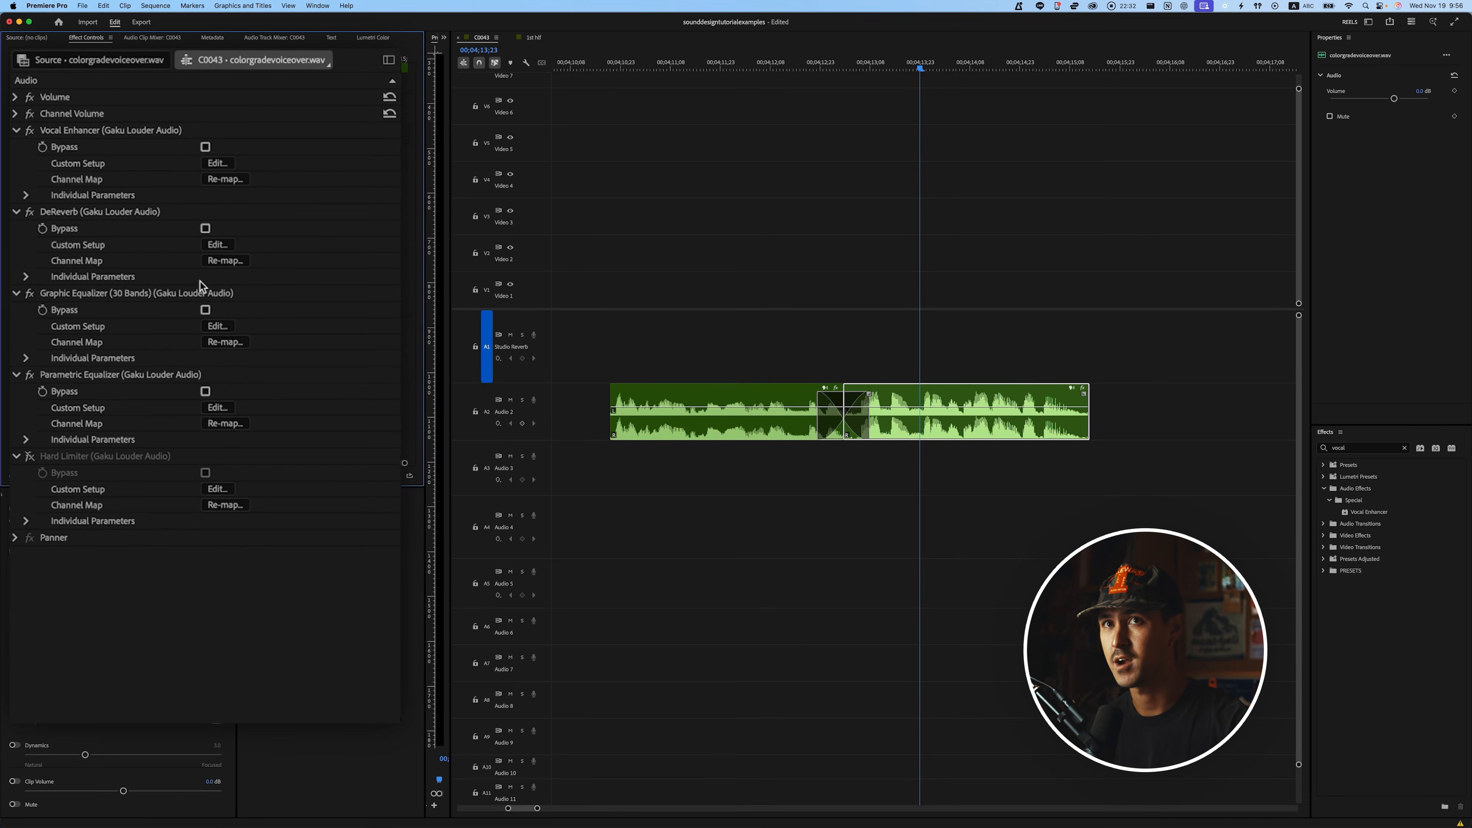
Turn the Graphic Equalizer (30 Bands) back on and choose the (Default) preset in its custom setup
{"action": "left_click", "coordinate": [220, 329]}
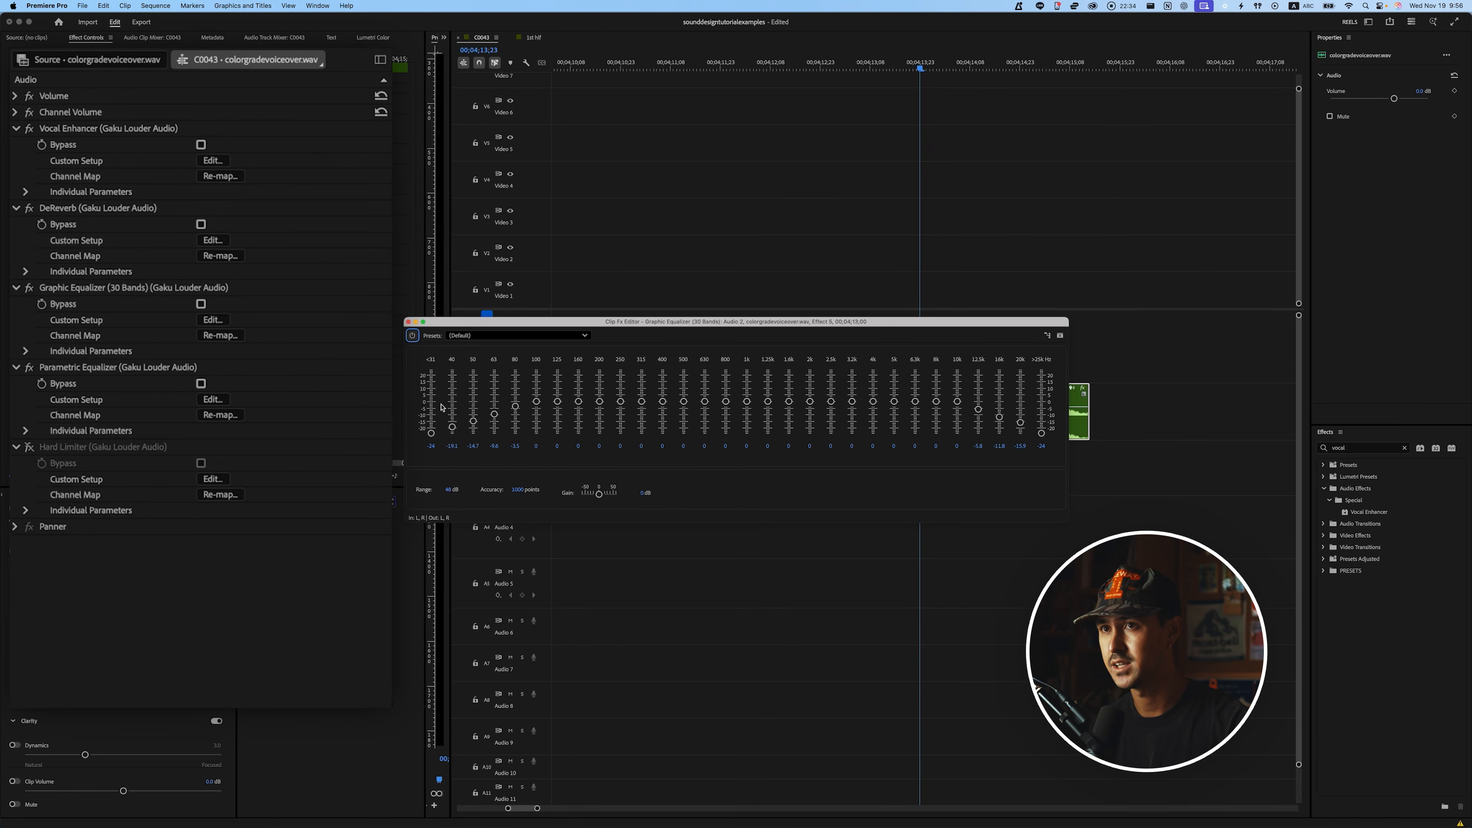
{"action": "left_click", "coordinate": [507, 336]}
{"action": "left_click", "coordinate": [505, 350]}
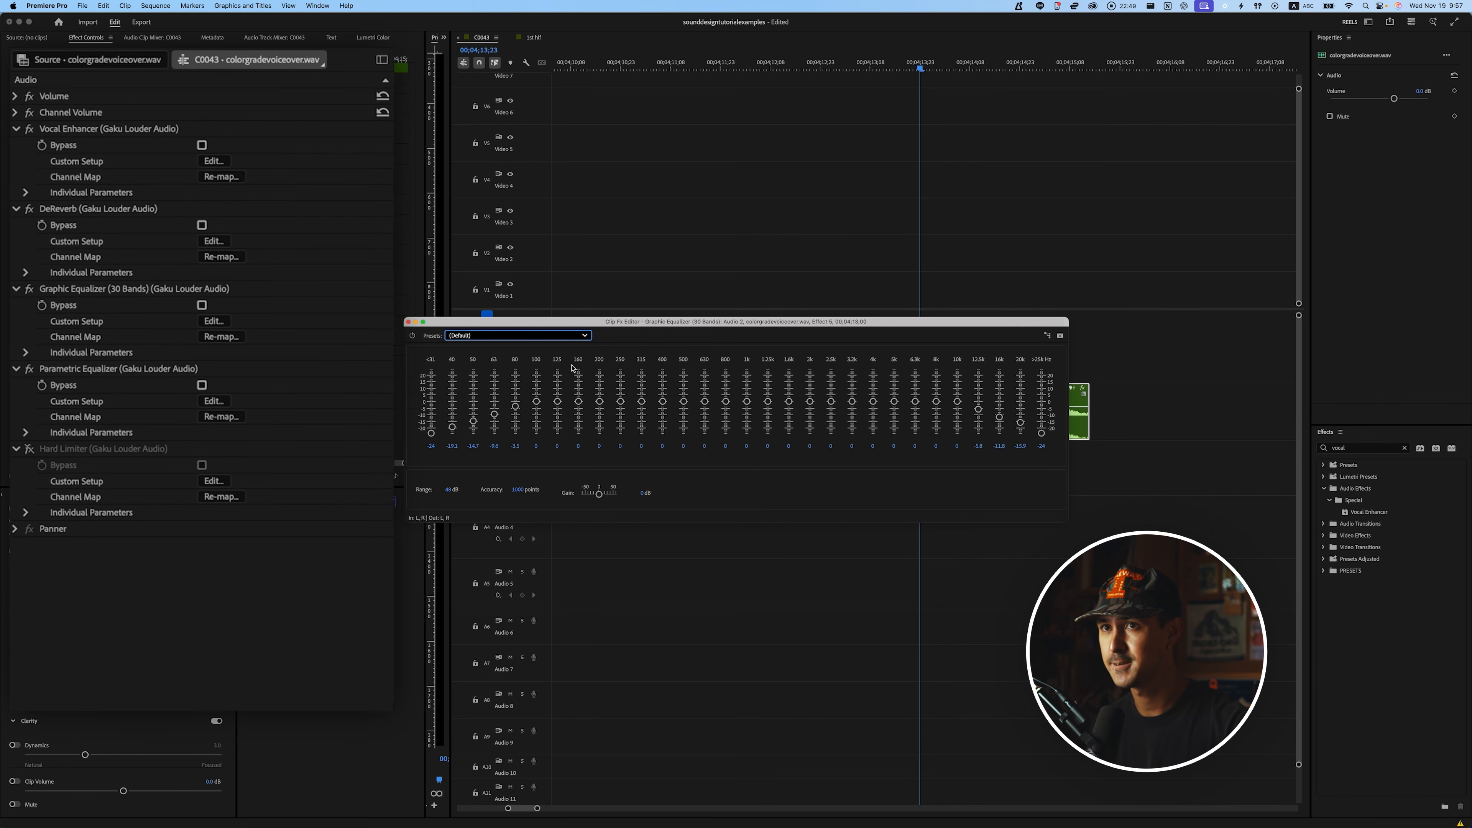
{"action": "left_click", "coordinate": [408, 321]}
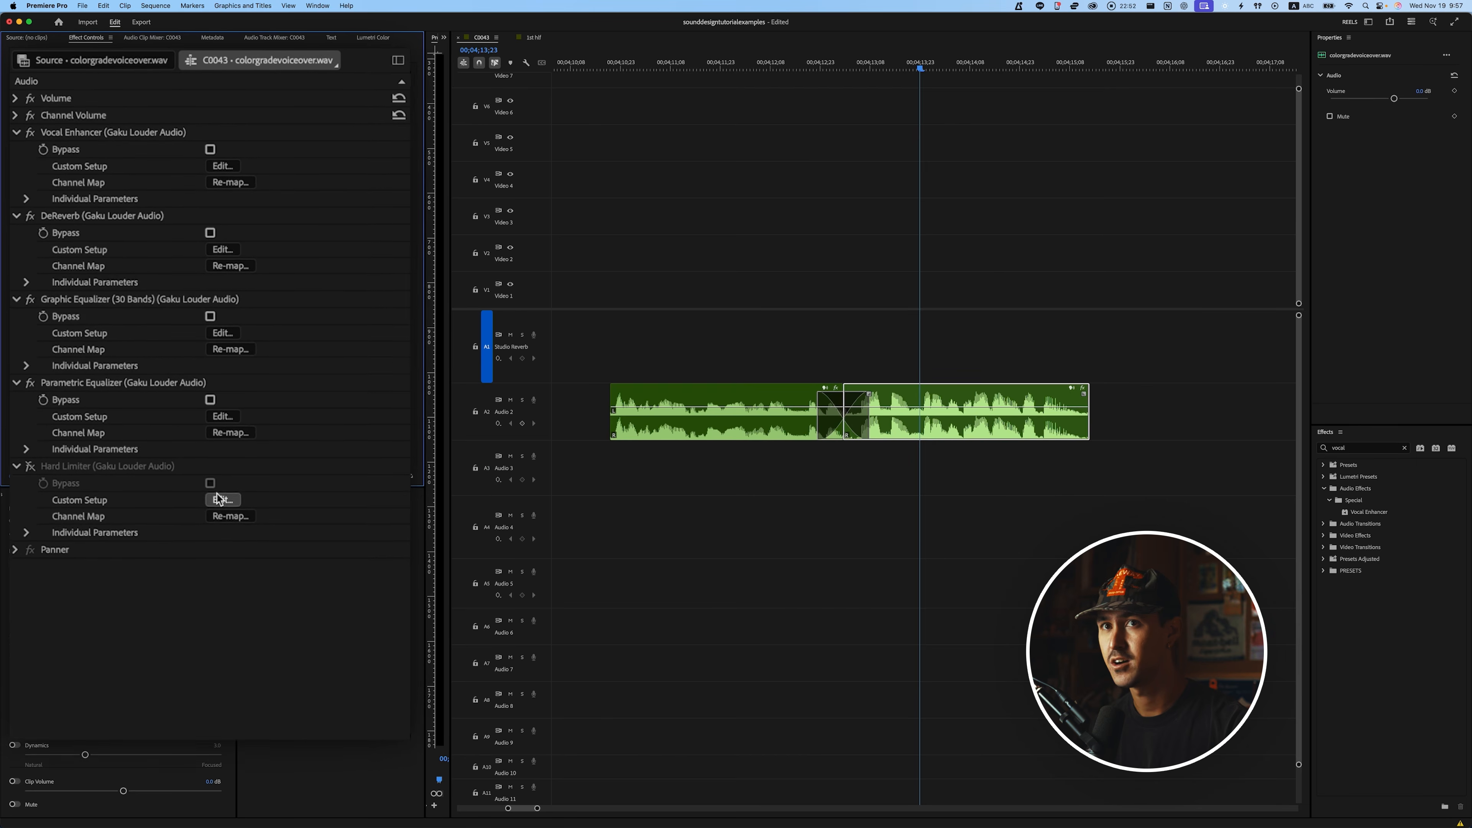
View the Hard Limiter's presets in its custom setup, keep Limit to -6dB, and turn the effect back on
{"action": "left_click", "coordinate": [223, 499]}
{"action": "left_click", "coordinate": [726, 363]}
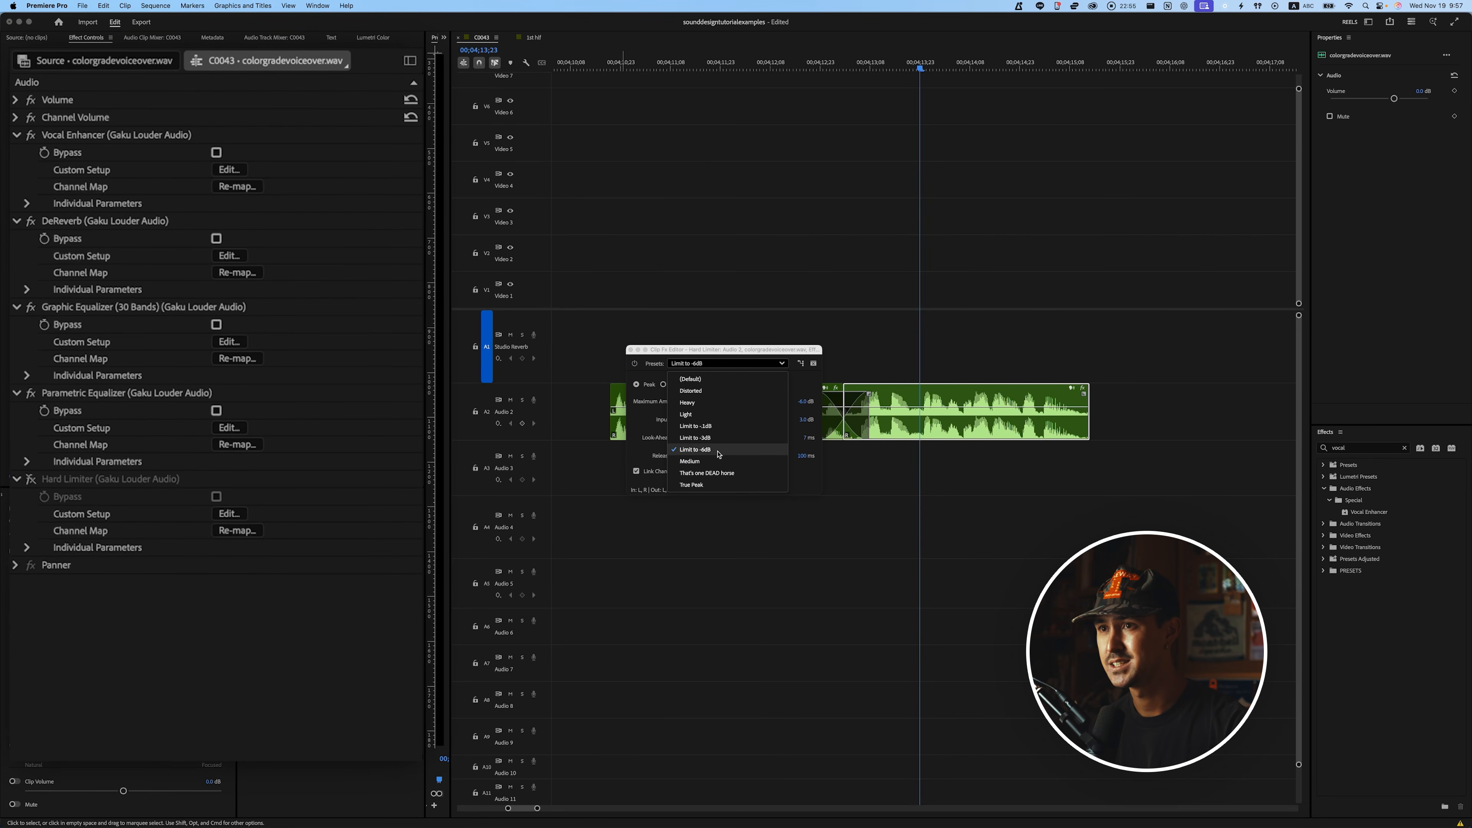
{"action": "left_click", "coordinate": [797, 352]}
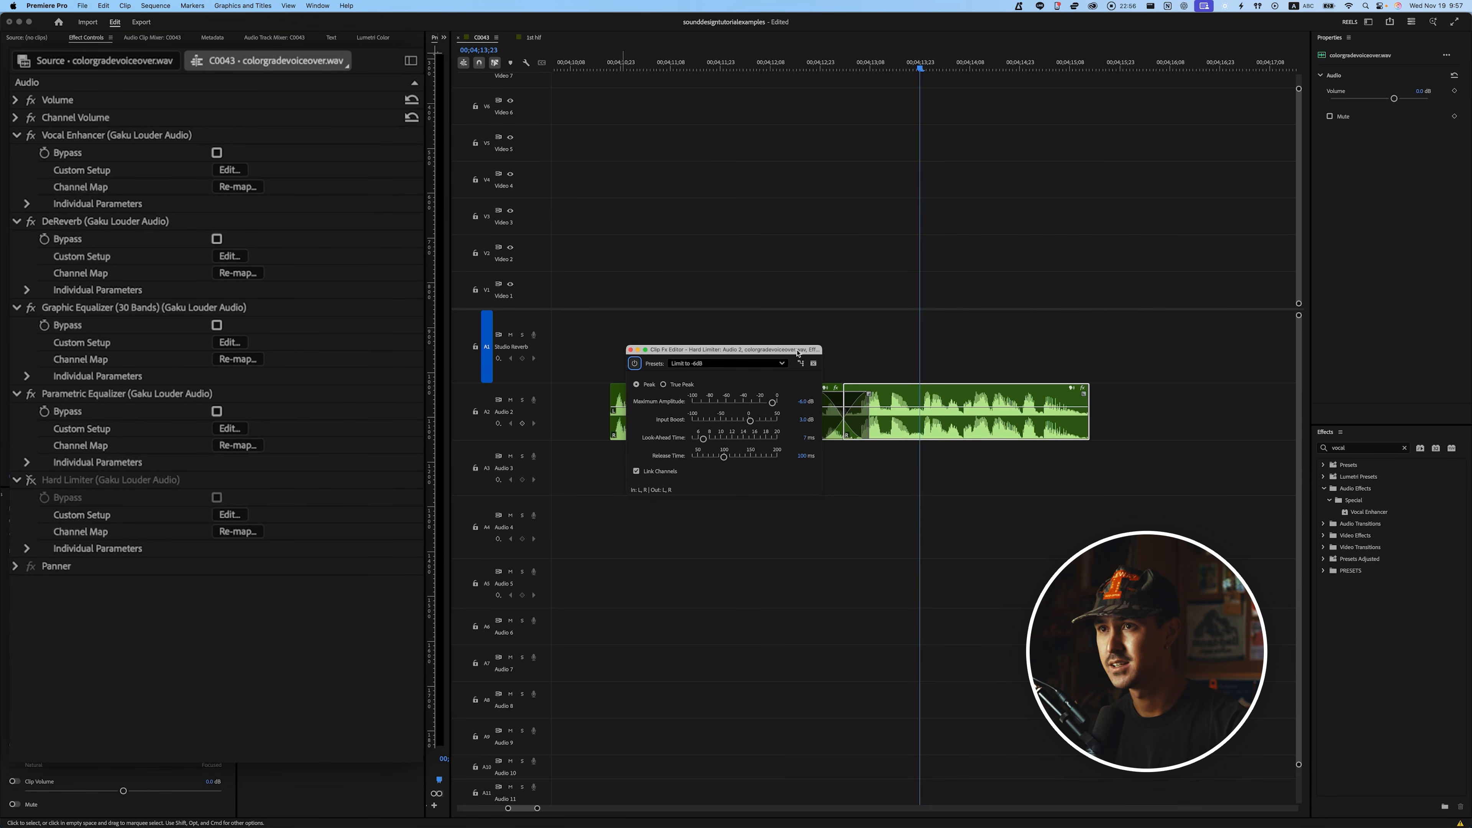
{"action": "left_click", "coordinate": [630, 350]}
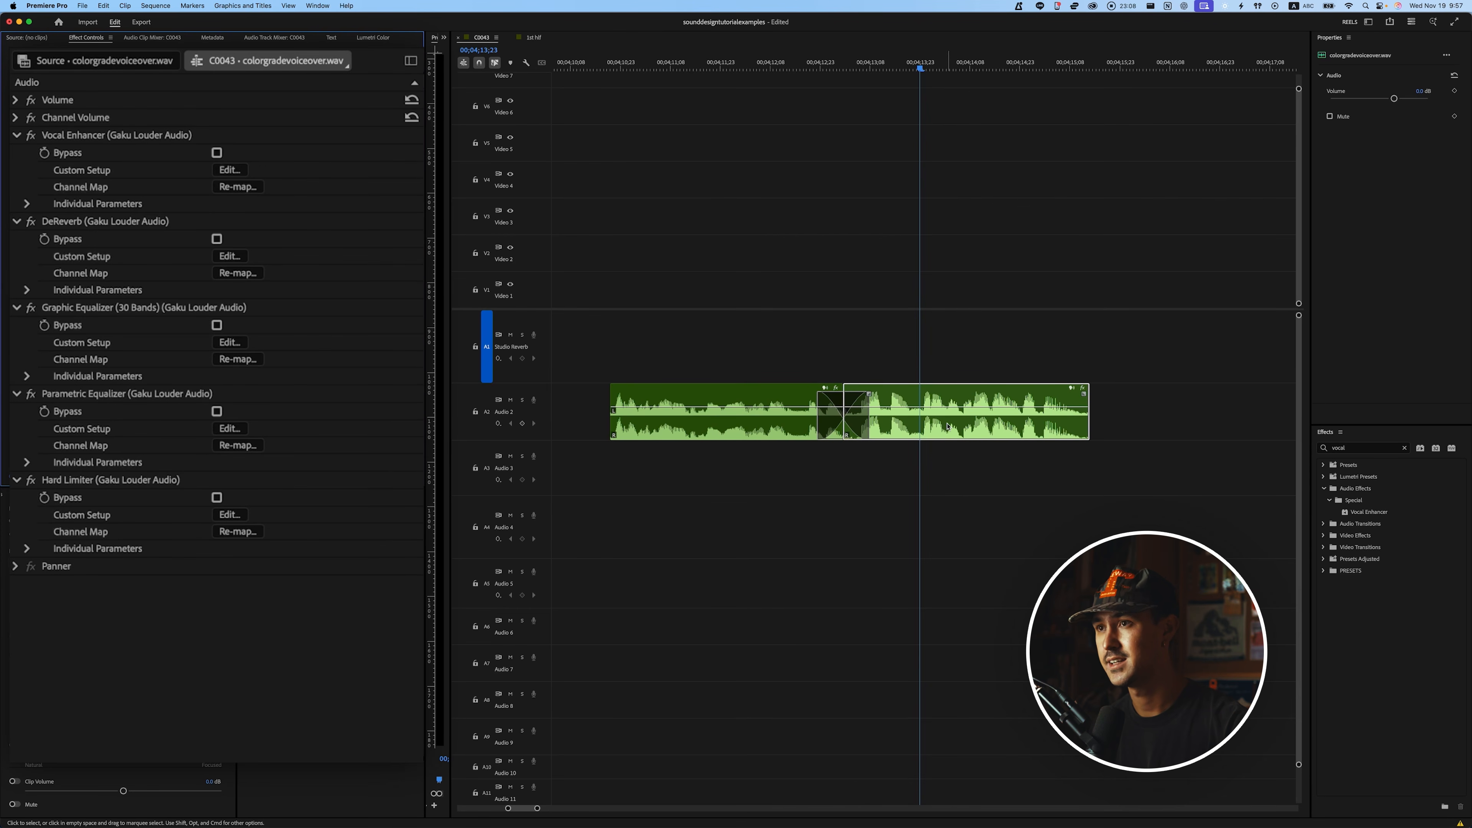
Try raising the second voiceover clip's volume slightly on the timeline
{"action": "scroll", "coordinate": [946, 426], "scroll_direction": "up", "scroll_amount": 1}
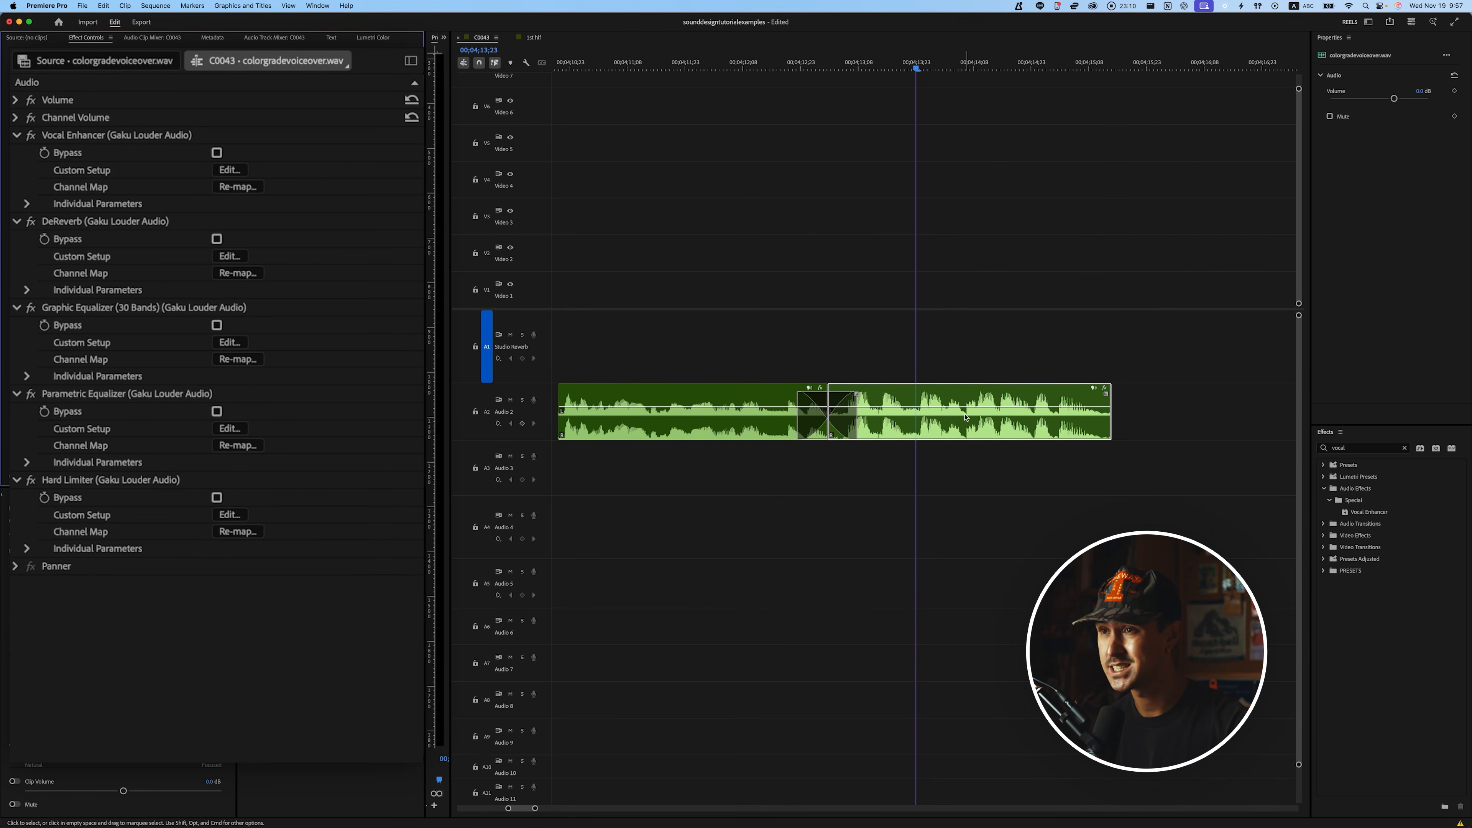
{"action": "scroll", "coordinate": [892, 403], "scroll_direction": "down", "scroll_amount": 3}
{"action": "scroll", "coordinate": [939, 409], "scroll_direction": "up", "scroll_amount": 2}
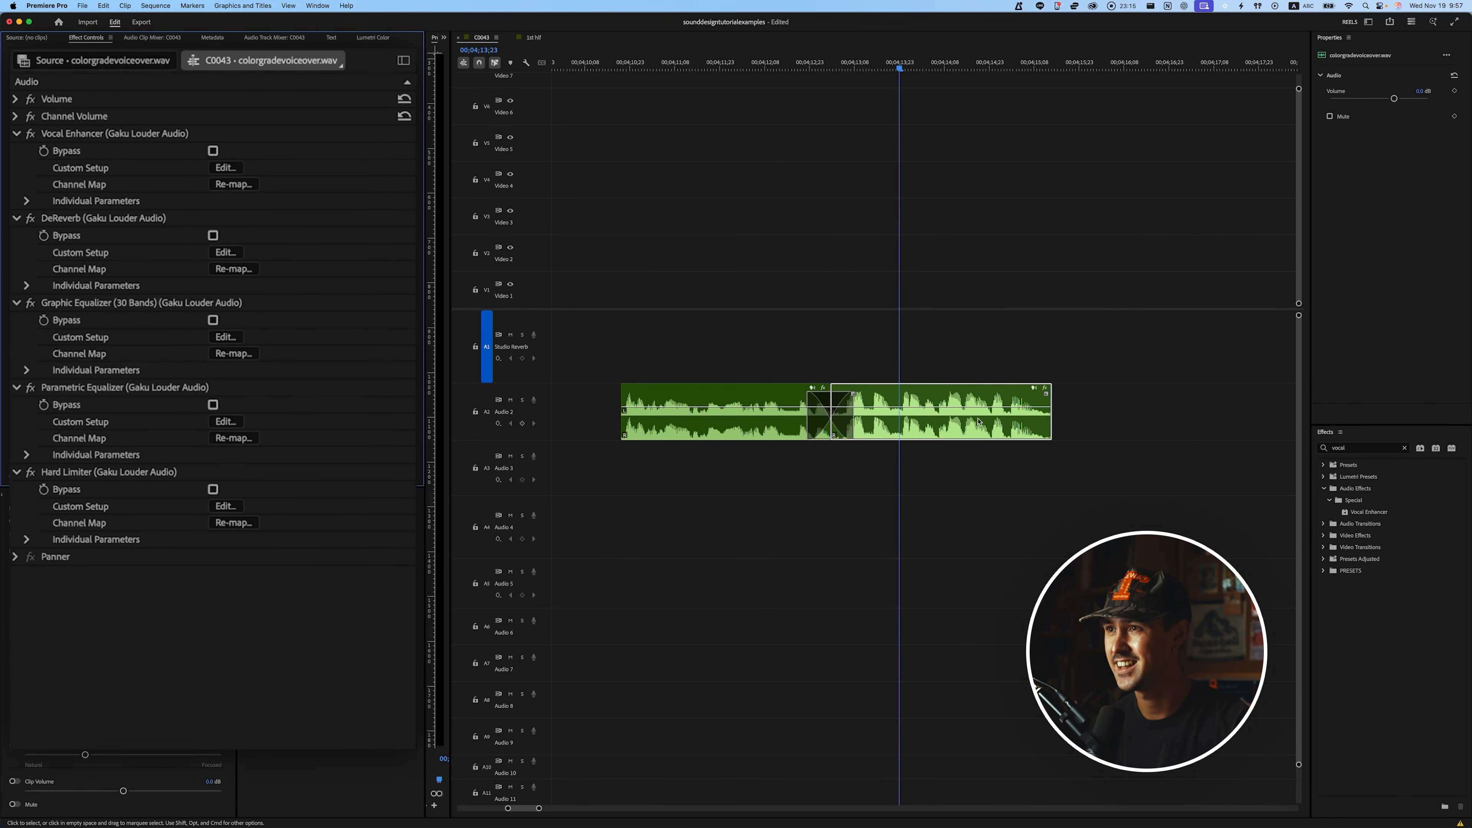
{"action": "left_click_drag", "start_coordinate": [986, 414], "coordinate": [987, 410]}
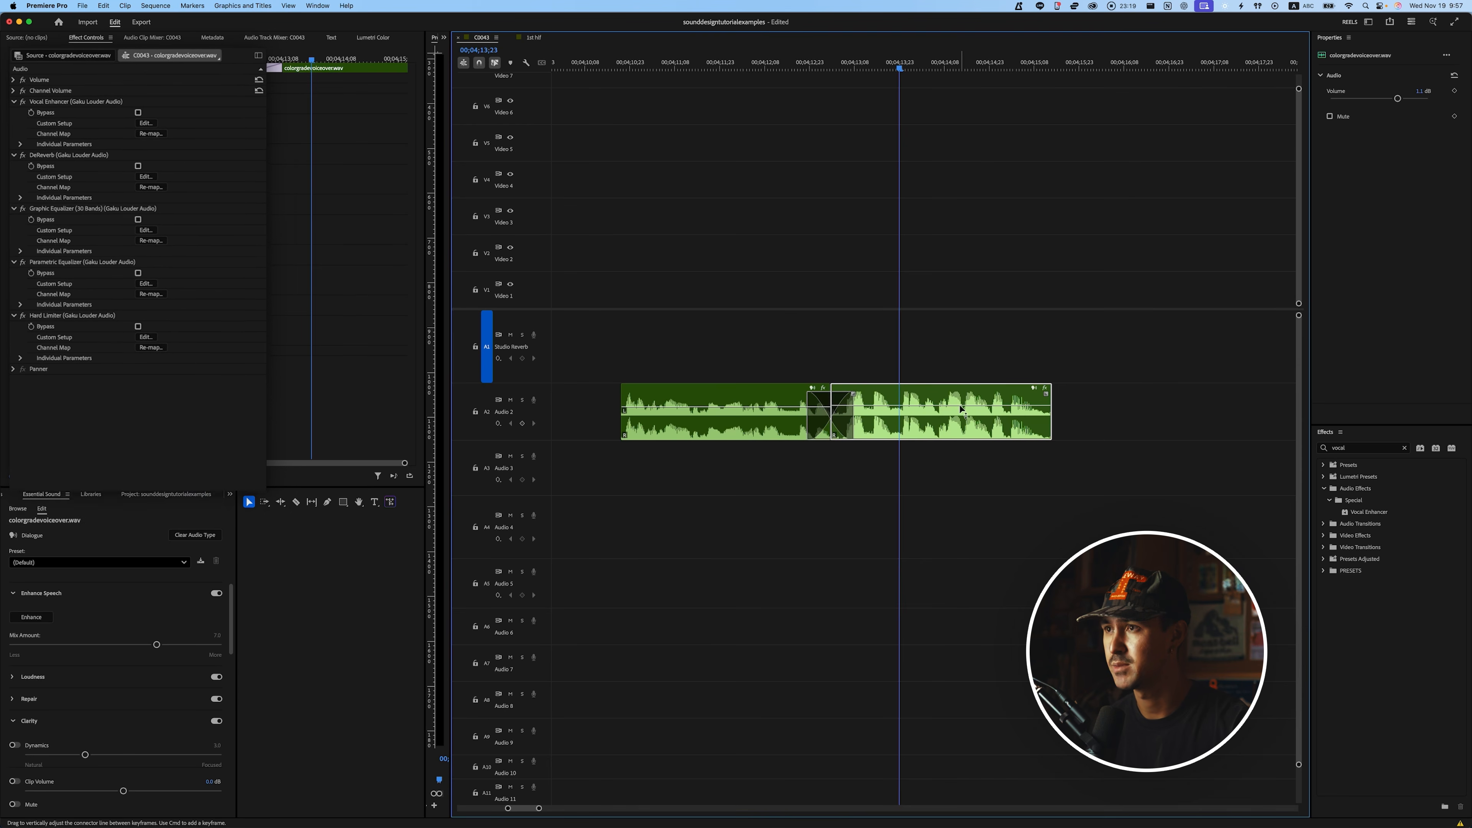
{"action": "scroll", "coordinate": [923, 424], "scroll_direction": "up", "scroll_amount": 2}
{"action": "scroll", "coordinate": [923, 424], "scroll_direction": "down", "scroll_amount": 2}
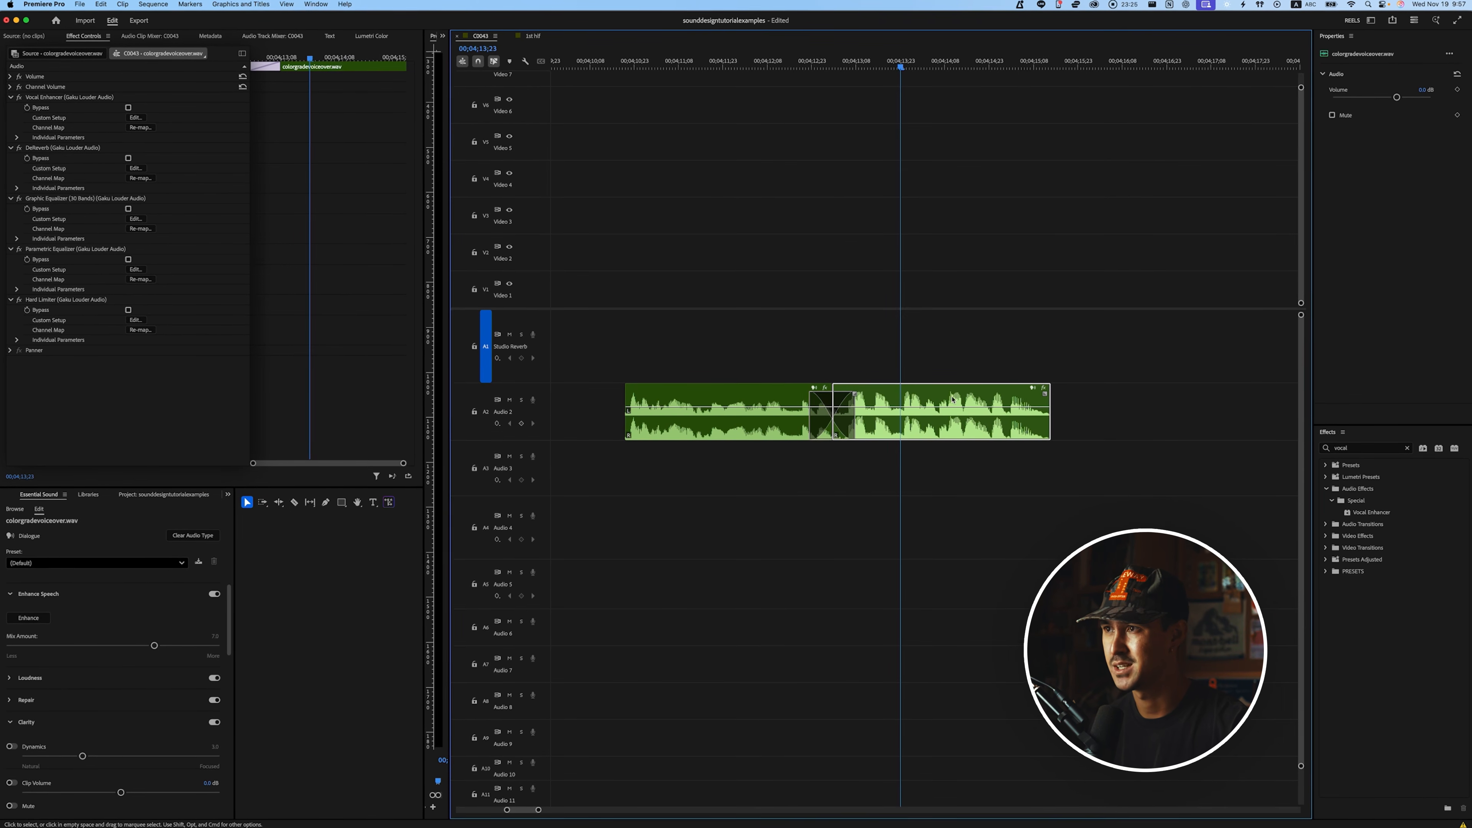
{"action": "scroll", "coordinate": [1044, 383], "scroll_direction": "up", "scroll_amount": 1}
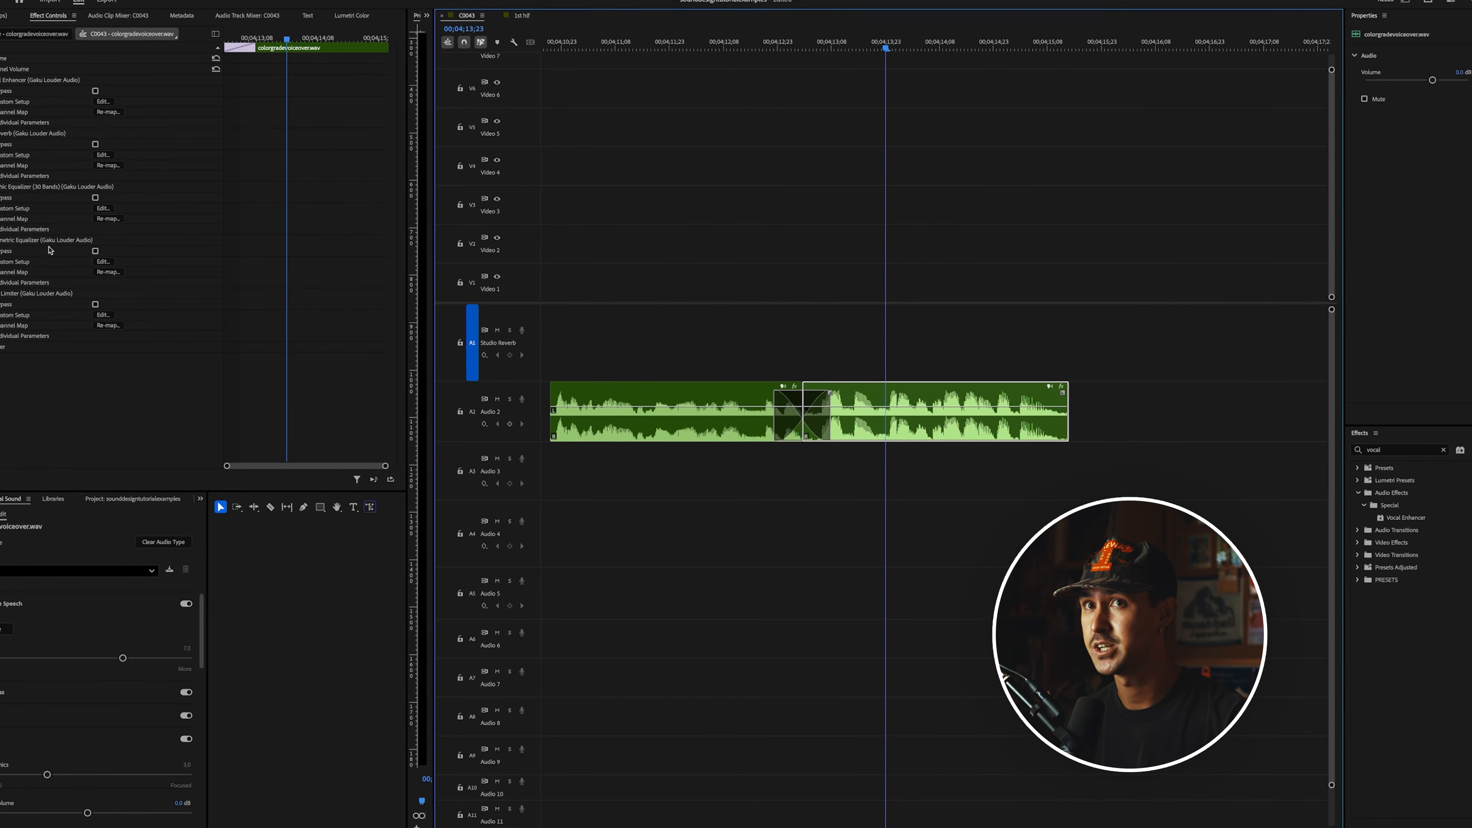
Clear the effects search, select the first voiceover clip, and play from its start across the crossfade into the second clip
{"action": "left_click", "coordinate": [1443, 450]}
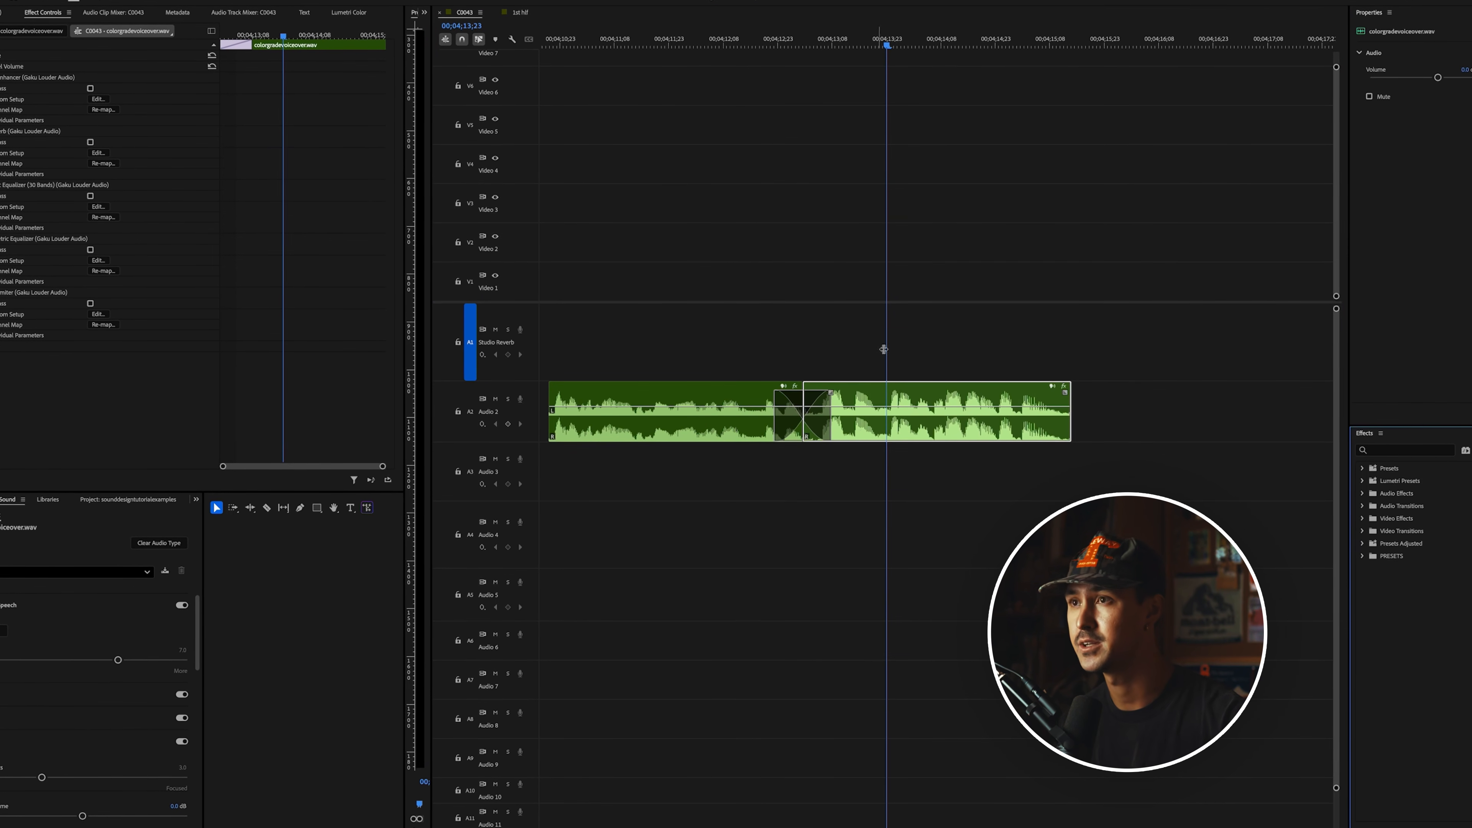
{"action": "key", "text": "minus"}
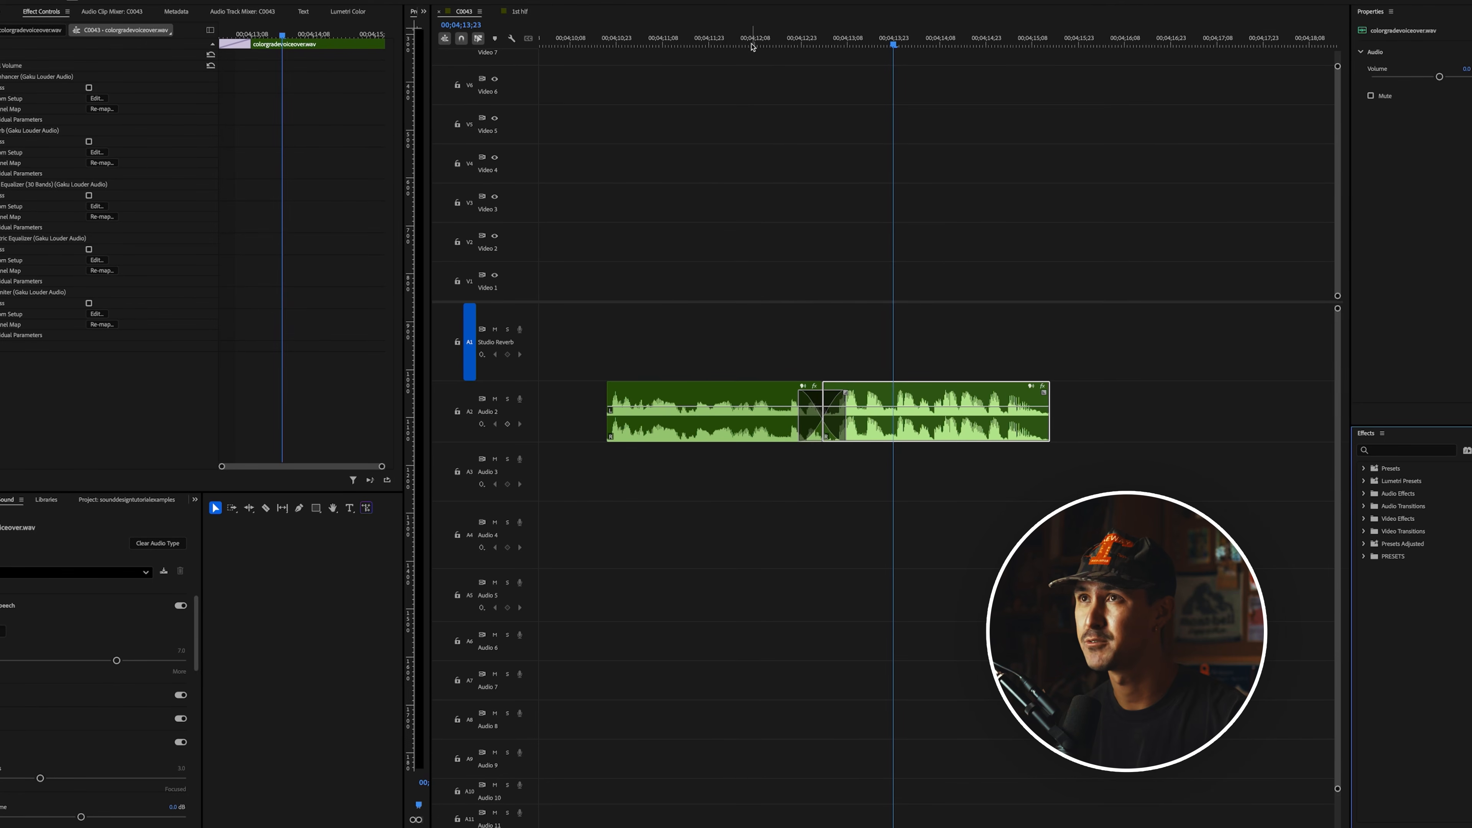
{"action": "left_click", "coordinate": [778, 411]}
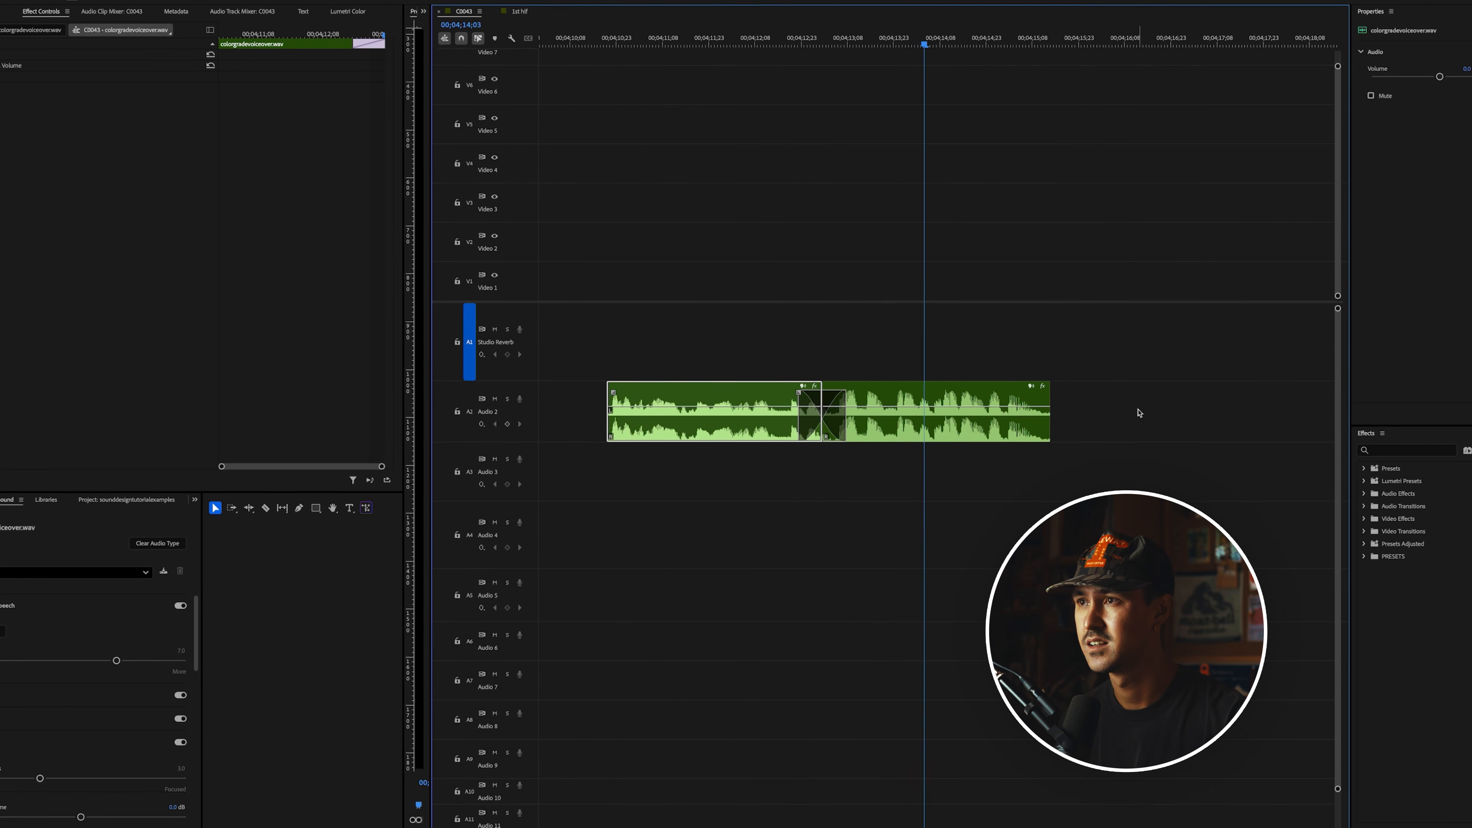
{"action": "mouse_move", "coordinate": [645, 36]}
{"action": "left_mouse_down"}
{"action": "mouse_move", "coordinate": [625, 41]}
{"action": "mouse_move", "coordinate": [647, 58]}
{"action": "left_mouse_up"}
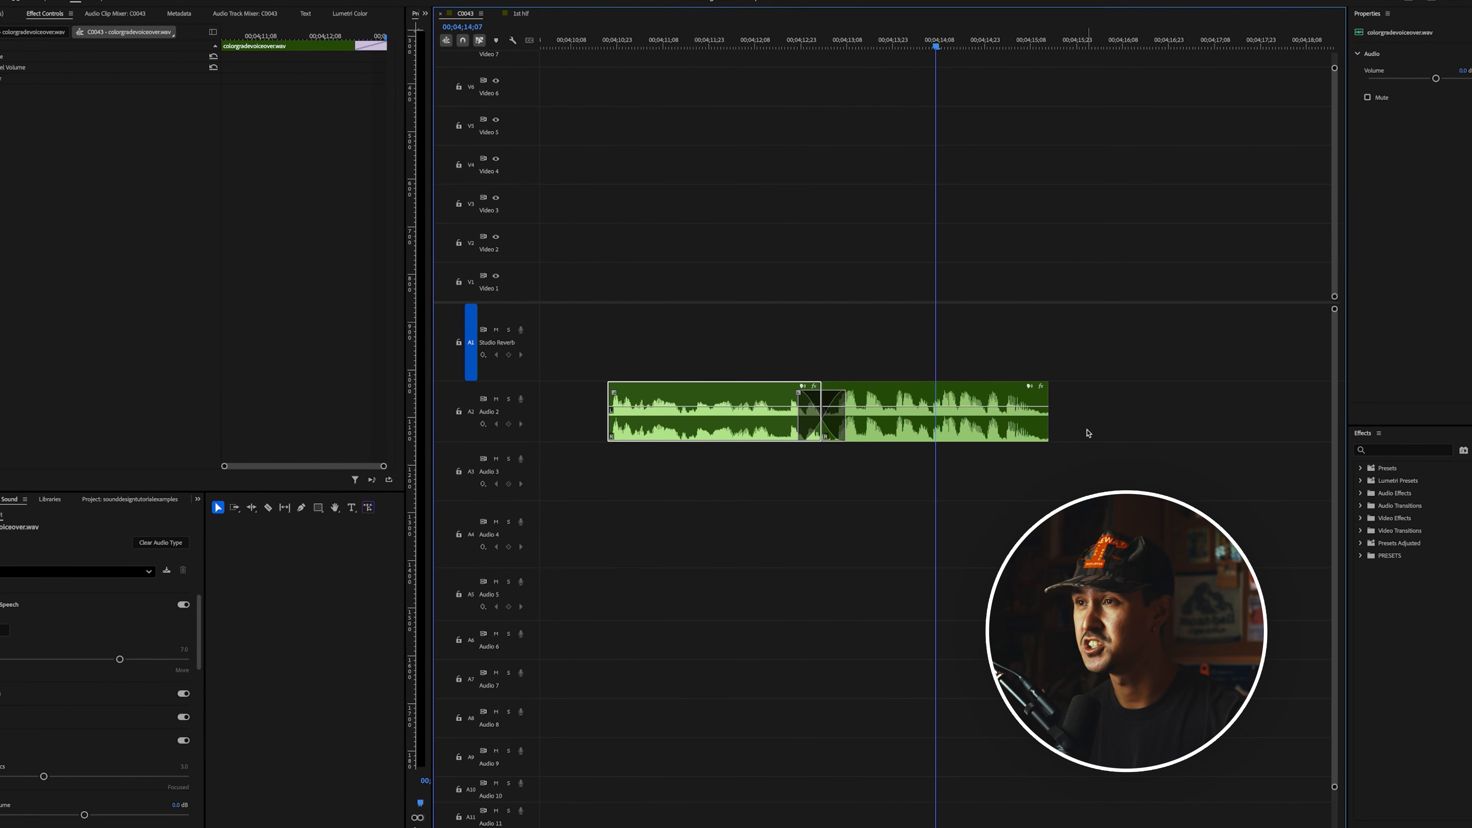
Select the second voiceover clip to show its full effect chain, and clear the selection
{"action": "left_click", "coordinate": [1029, 430]}
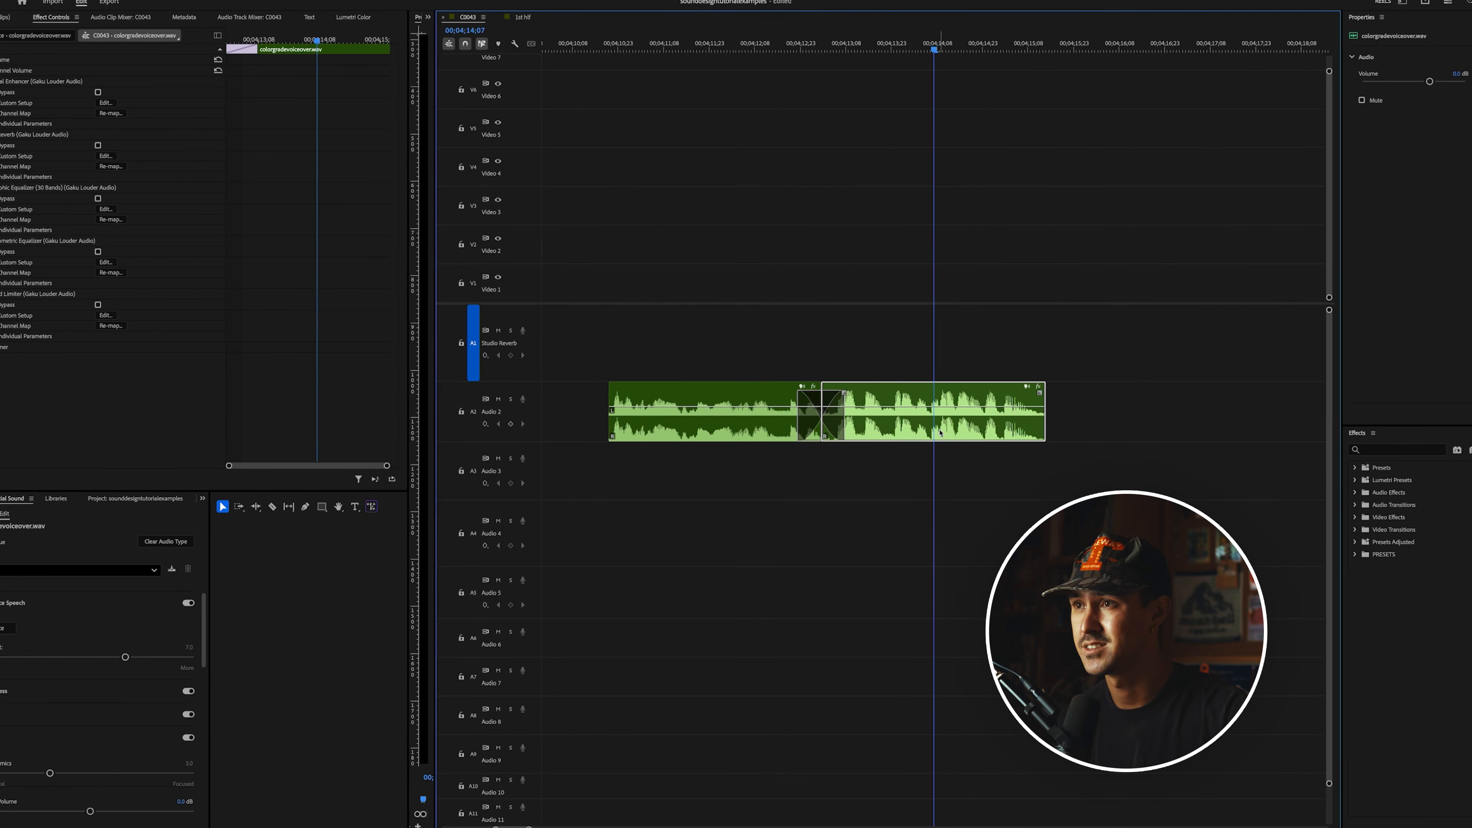
{"action": "scroll", "coordinate": [918, 414], "scroll_direction": "up", "scroll_amount": 3}
{"action": "scroll", "coordinate": [918, 423], "scroll_direction": "down", "scroll_amount": 3}
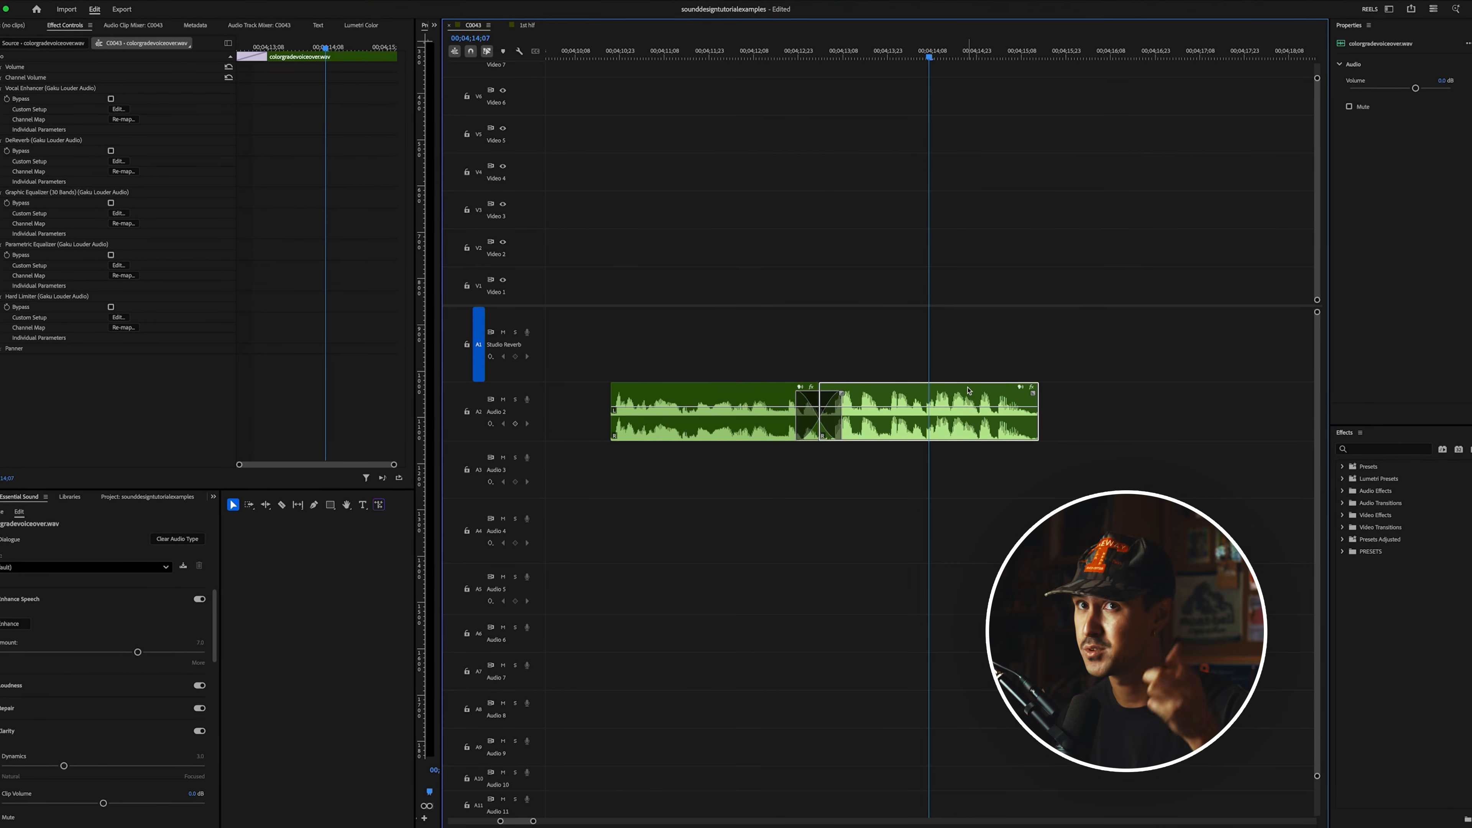
{"action": "left_click", "coordinate": [1283, 486]}
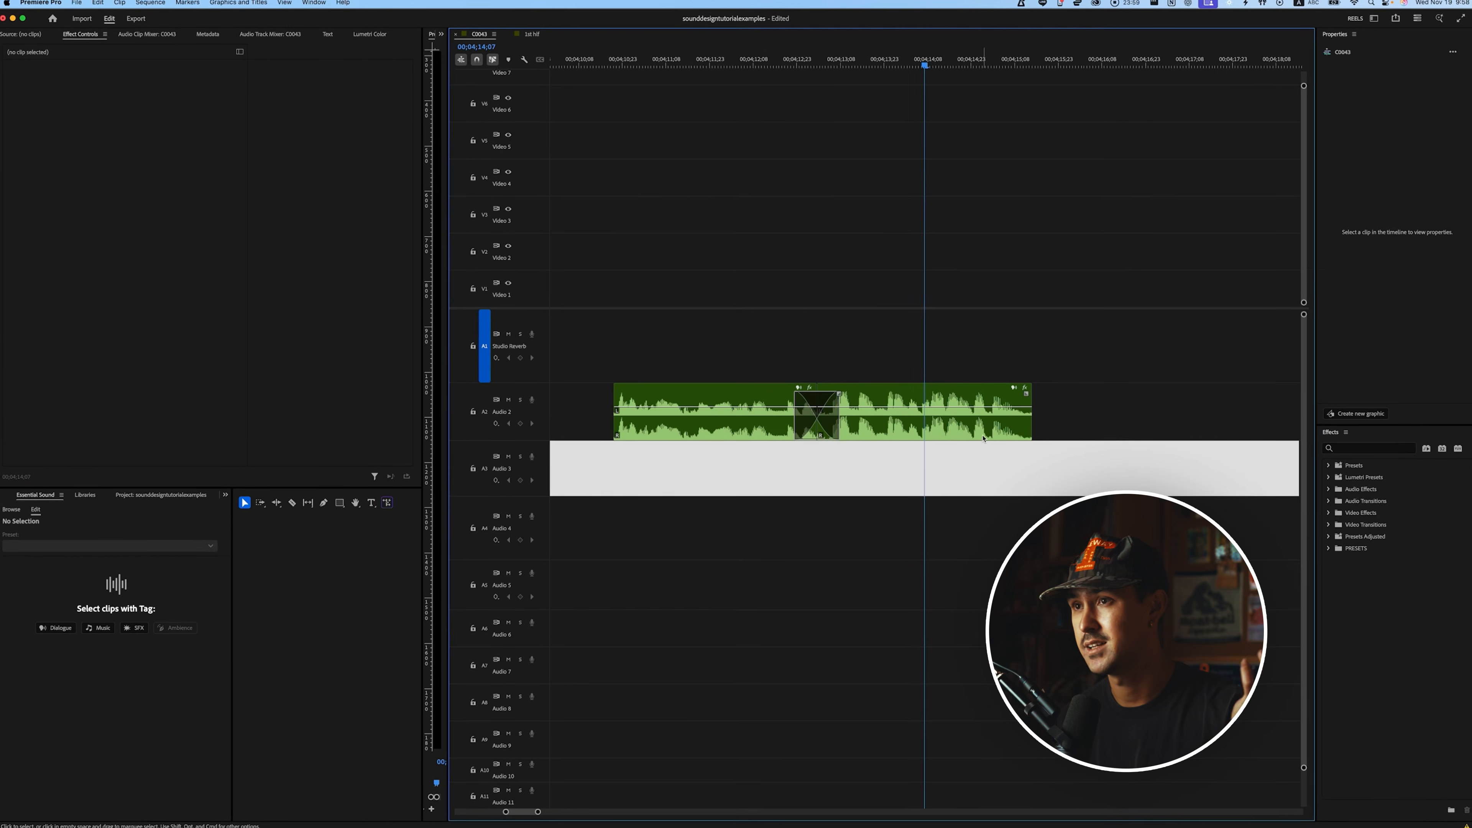